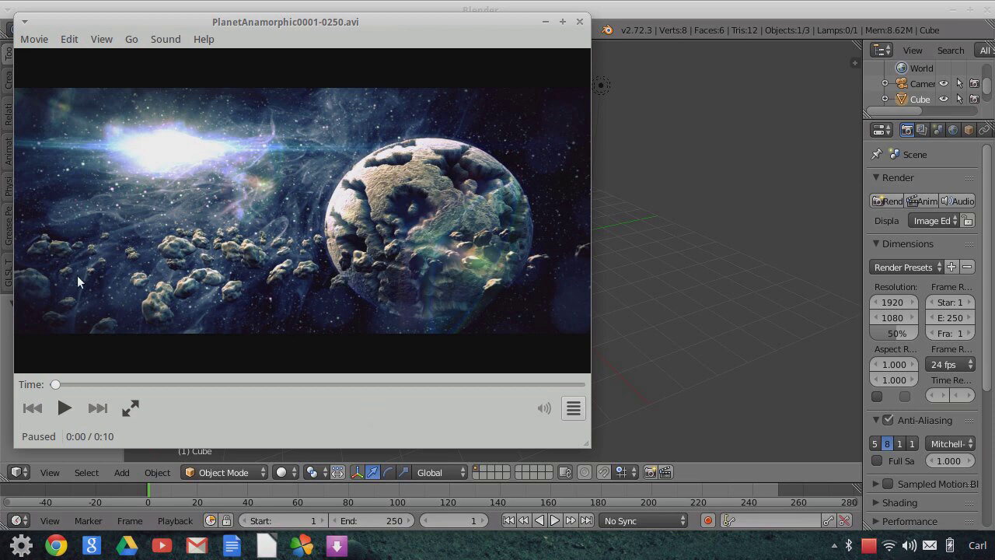
Play the PlanetAnamorphic0001-0250.avi animation through, then replay it and pause at about 3 seconds.
left_click(64, 409)
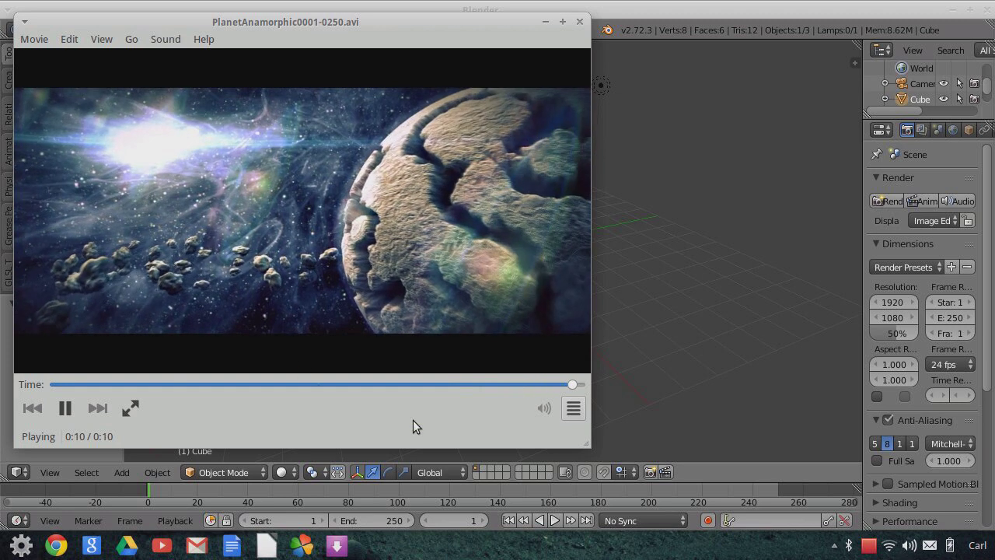
left_click(63, 410)
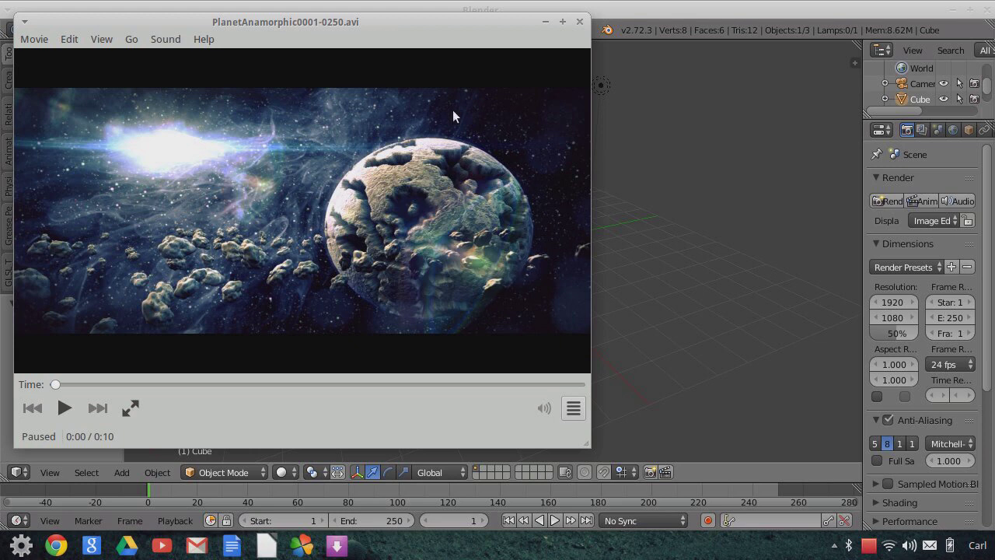
left_click(64, 407)
left_click(67, 407)
left_click(66, 409)
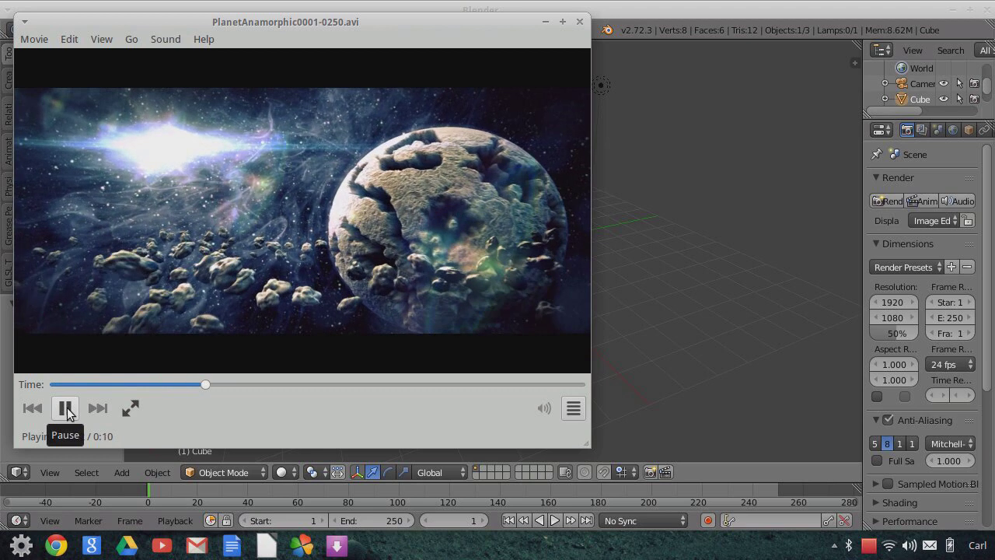
left_click(66, 409)
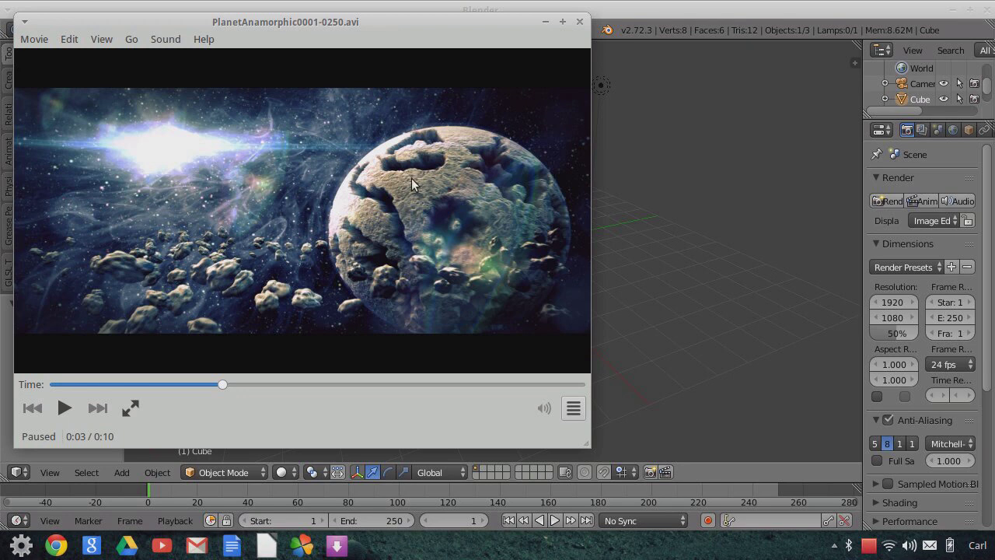
Scrub back and forth through the planet animation to examine the planet and asteroids, then close the video player.
left_click_drag(214, 391, 434, 384)
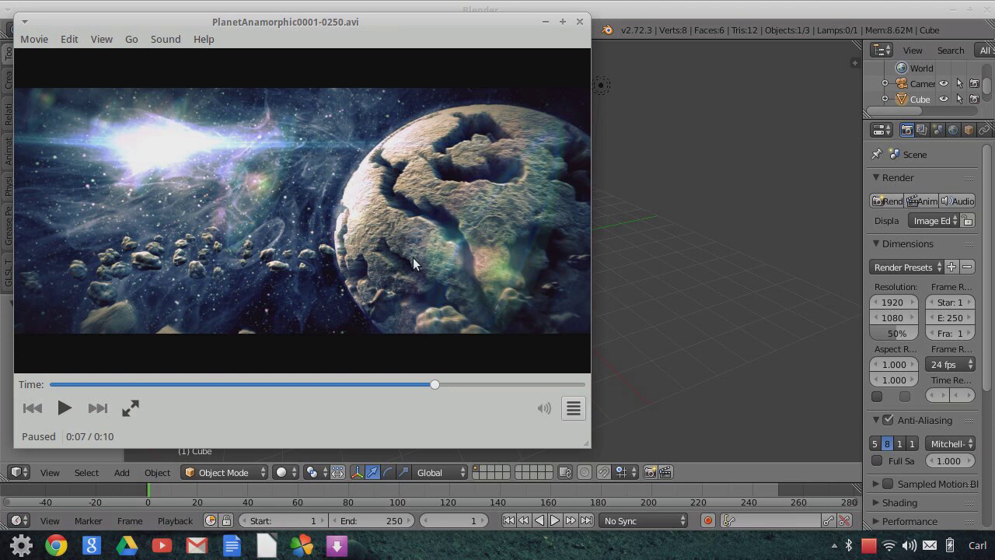
left_click_drag(433, 384, 274, 384)
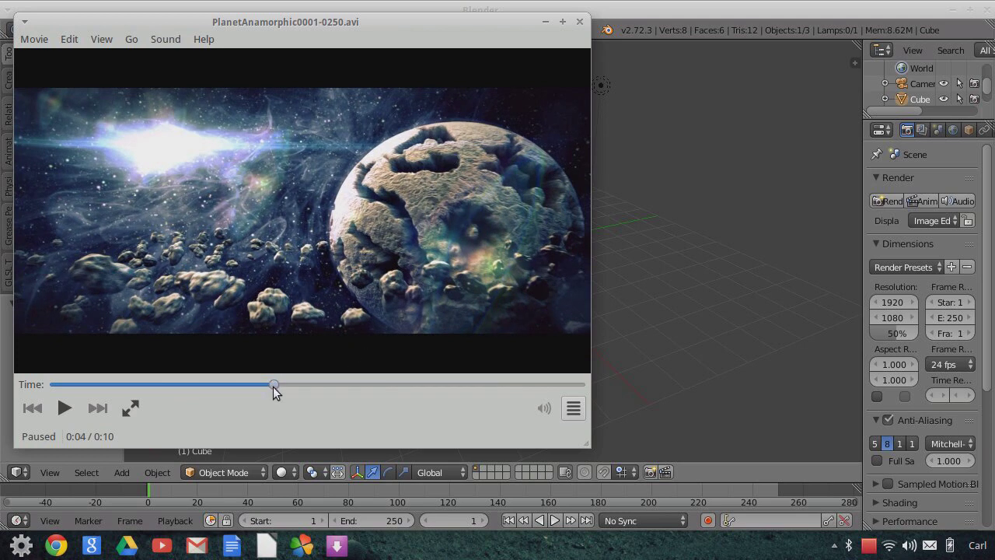
left_click_drag(307, 390, 133, 384)
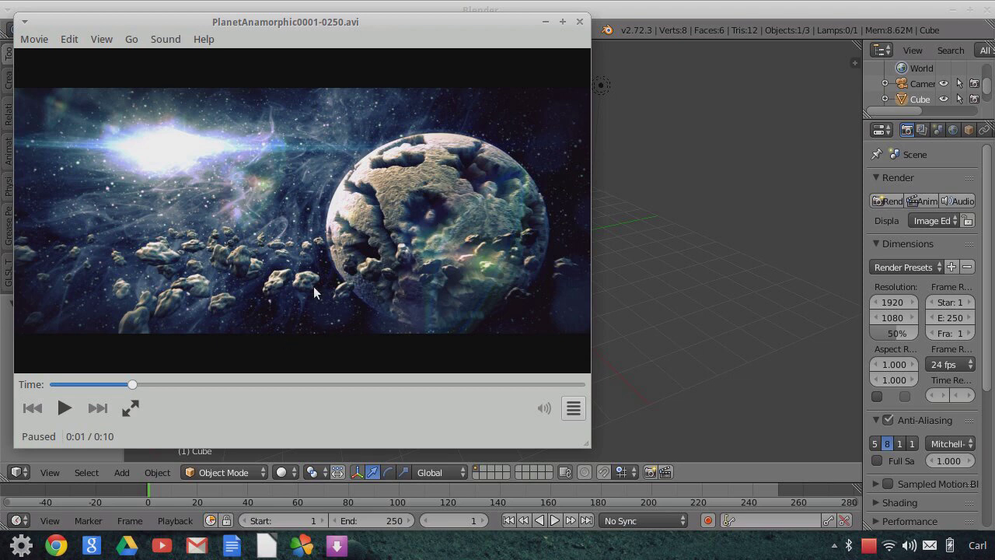
left_click_drag(134, 383, 195, 340)
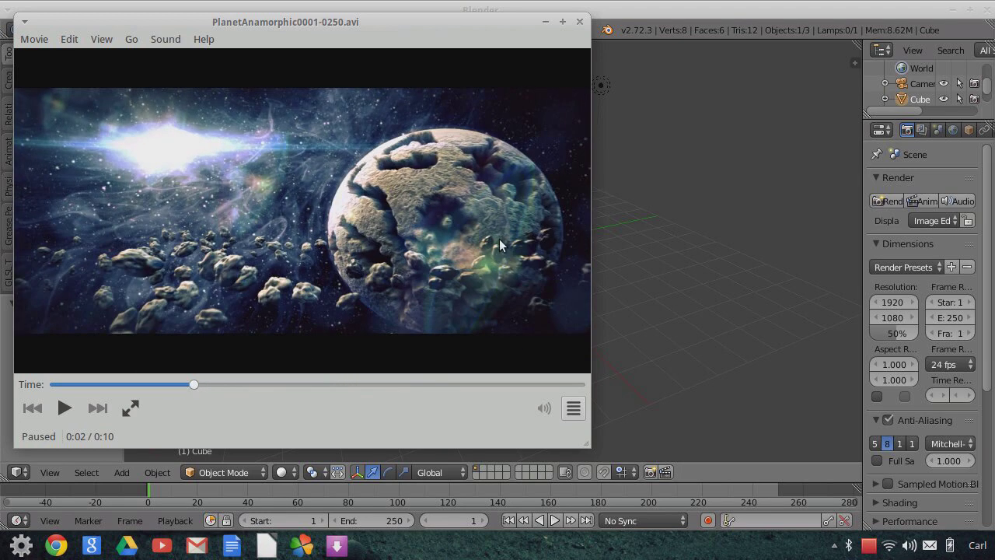
left_click_drag(198, 381, 447, 365)
left_click_drag(385, 371, 156, 358)
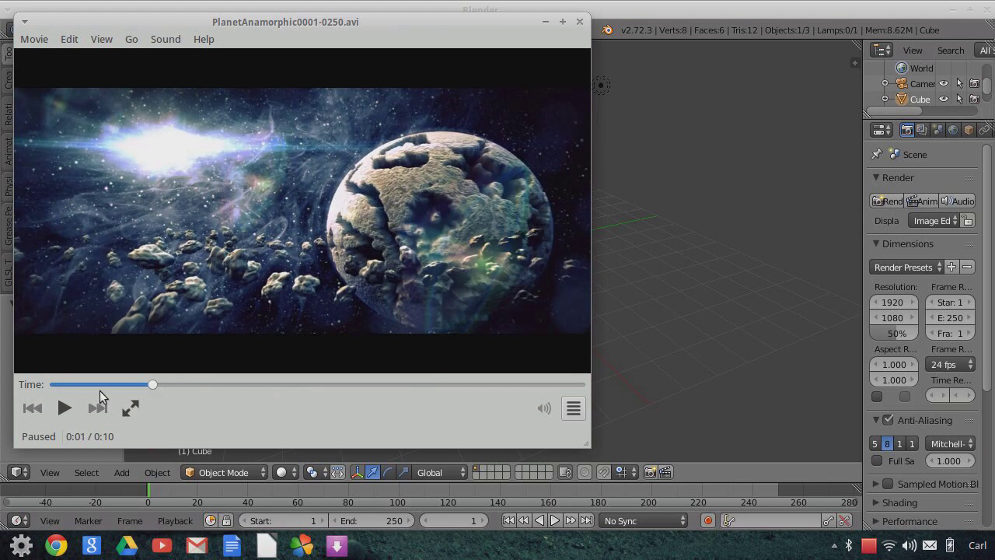
left_click(65, 407)
left_click(64, 408)
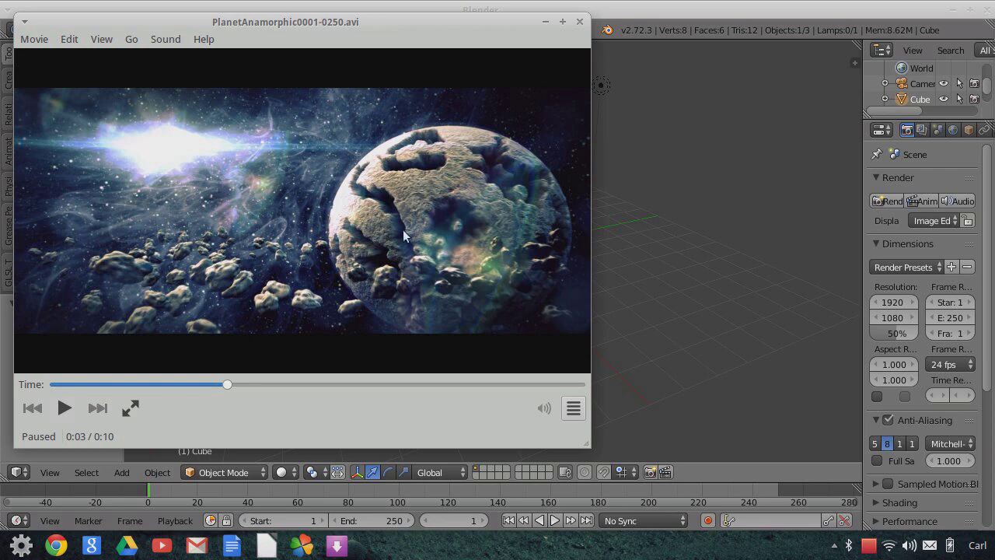
left_click(579, 21)
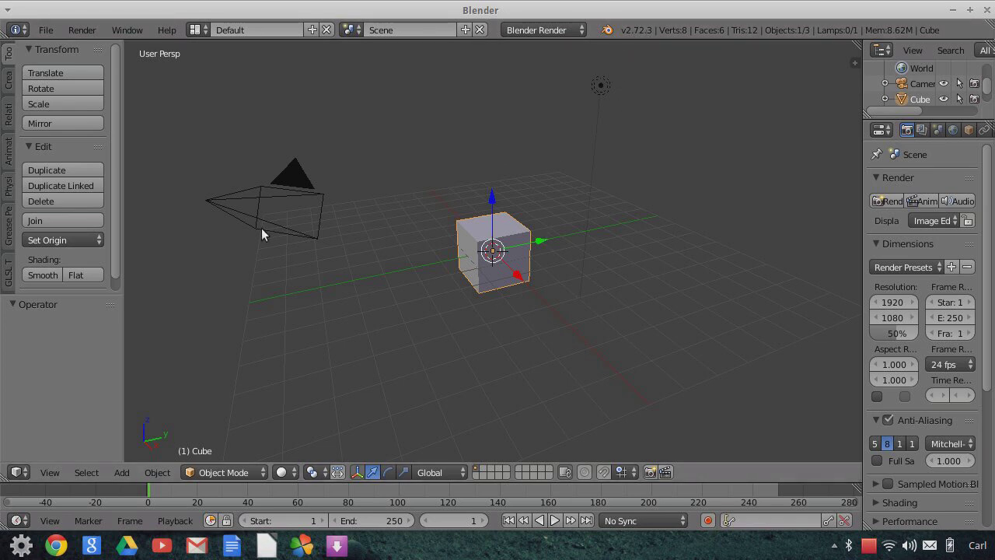
left_click(10, 276)
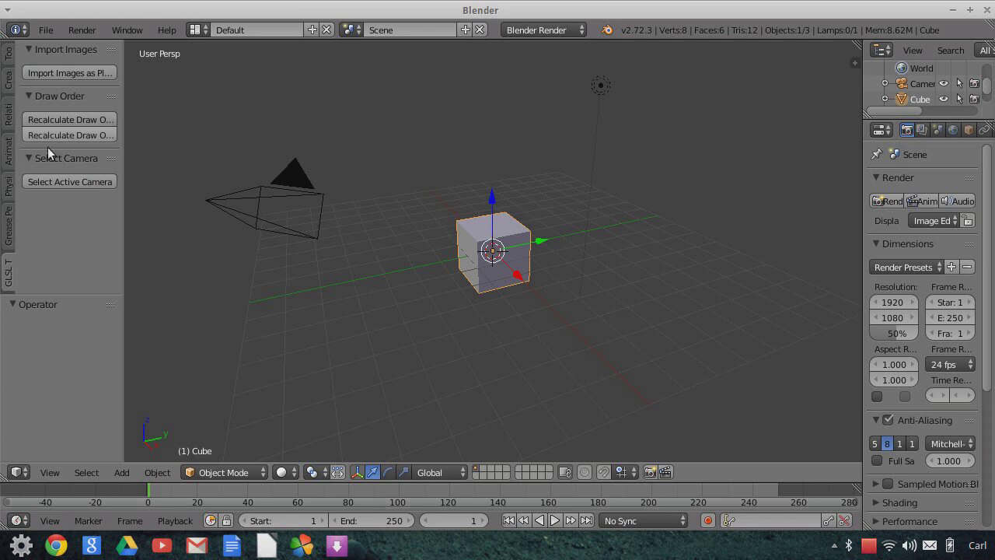
left_click(9, 56)
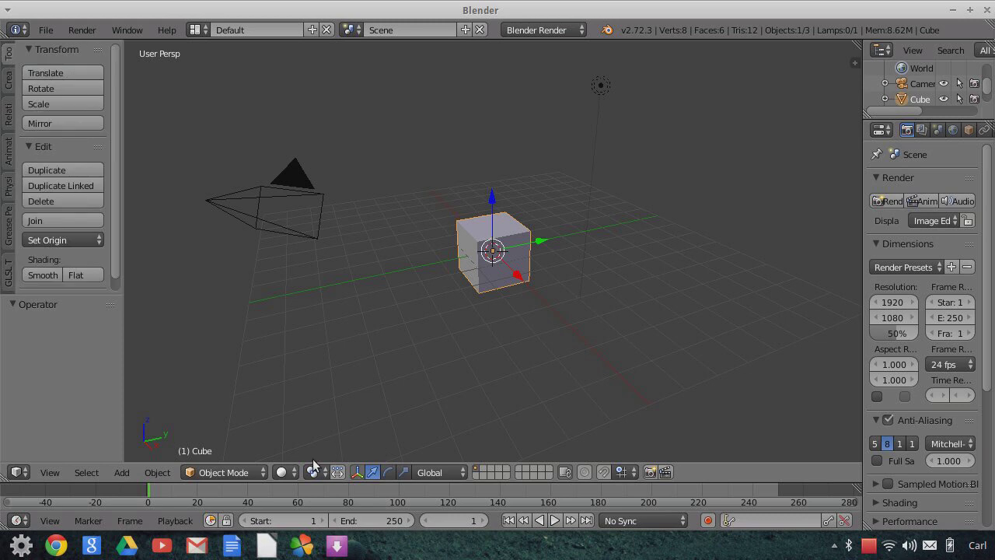
Switch the viewport to the front view and align the active camera to that view.
left_click(52, 473)
left_click(68, 369)
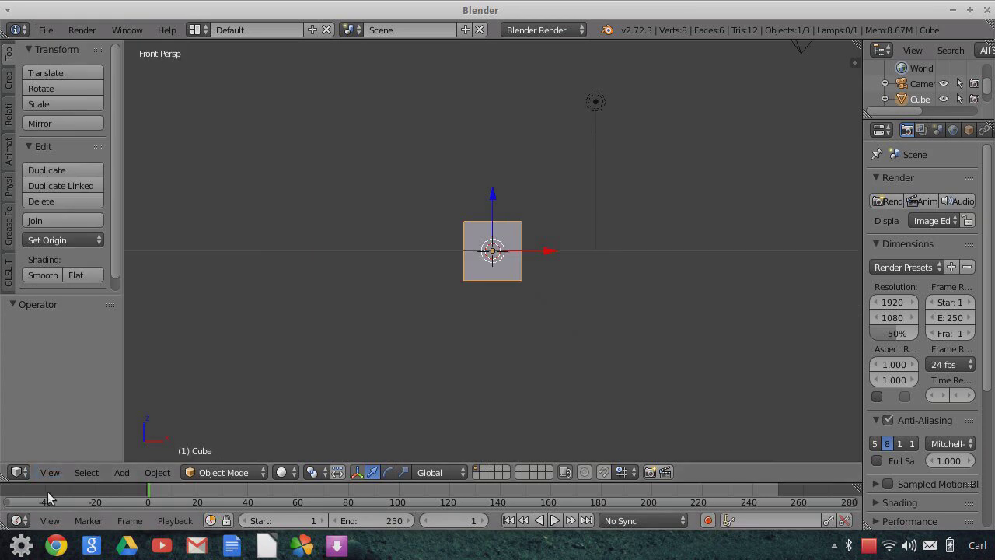
left_click(49, 472)
left_click(49, 473)
mouse_move(155, 246)
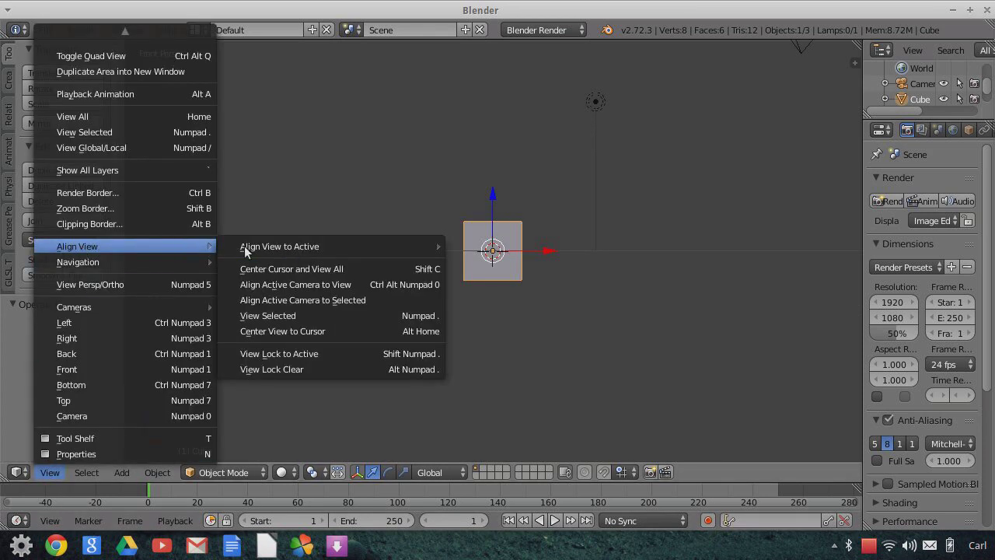
left_click(323, 285)
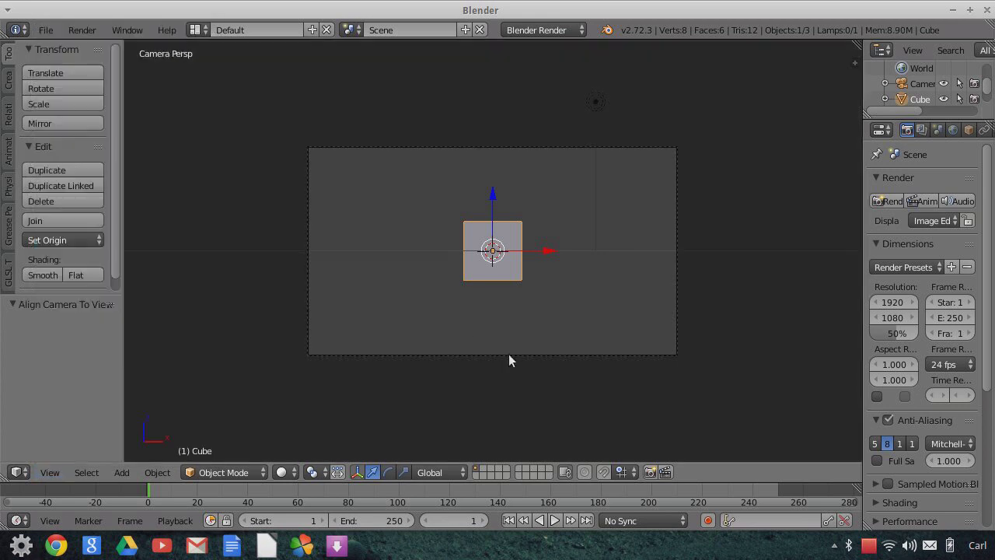
Move the camera up along the global Z axis by about 1.5 units.
right_click(678, 331)
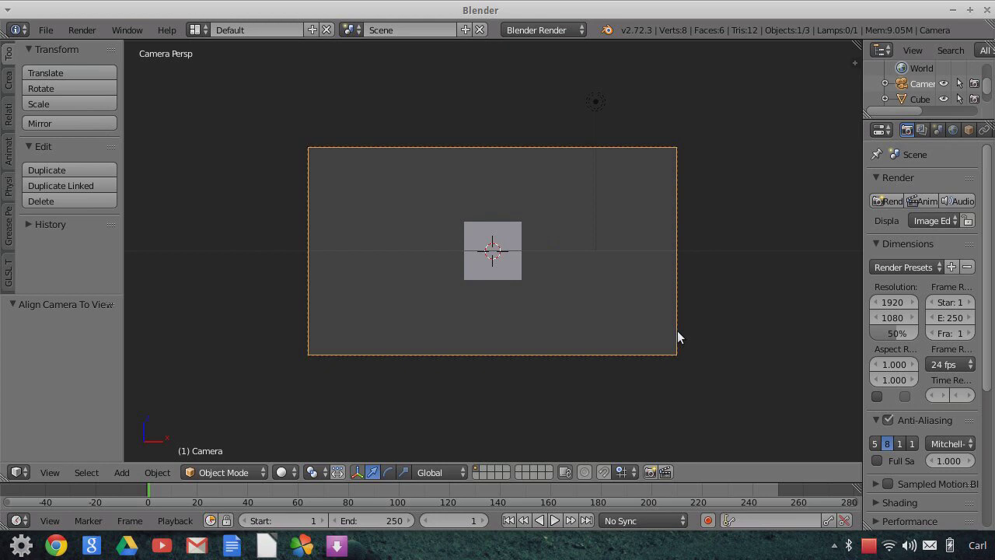
key("g")
key("z")
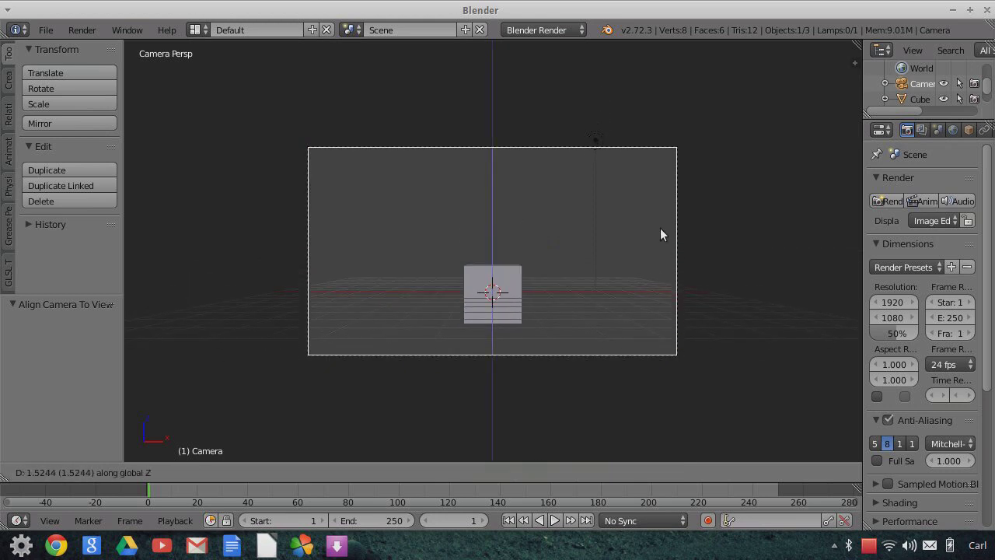
left_click(661, 228)
Delete the default cube and the lamp from the scene.
right_click(511, 282)
key("Delete")
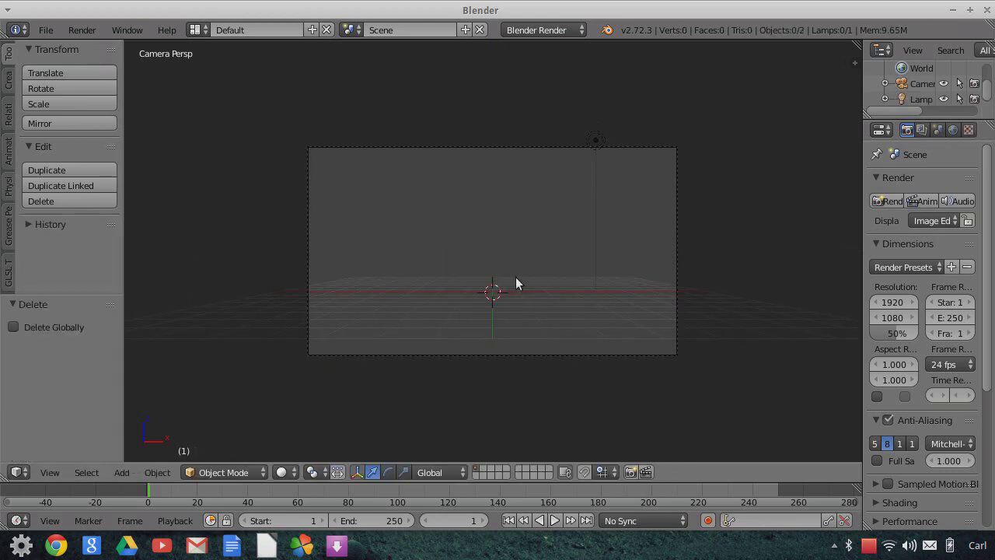
right_click(595, 141)
key("Delete")
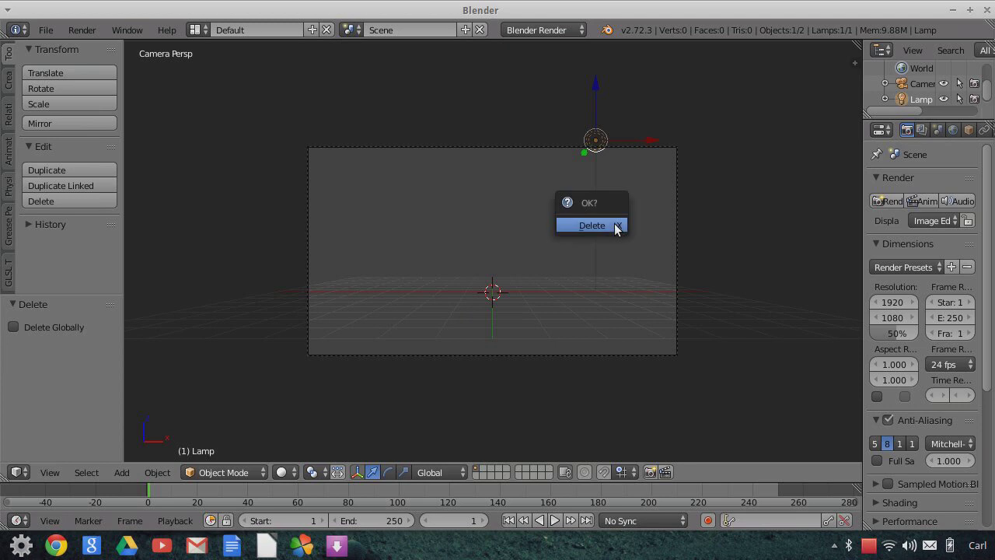
left_click(614, 224)
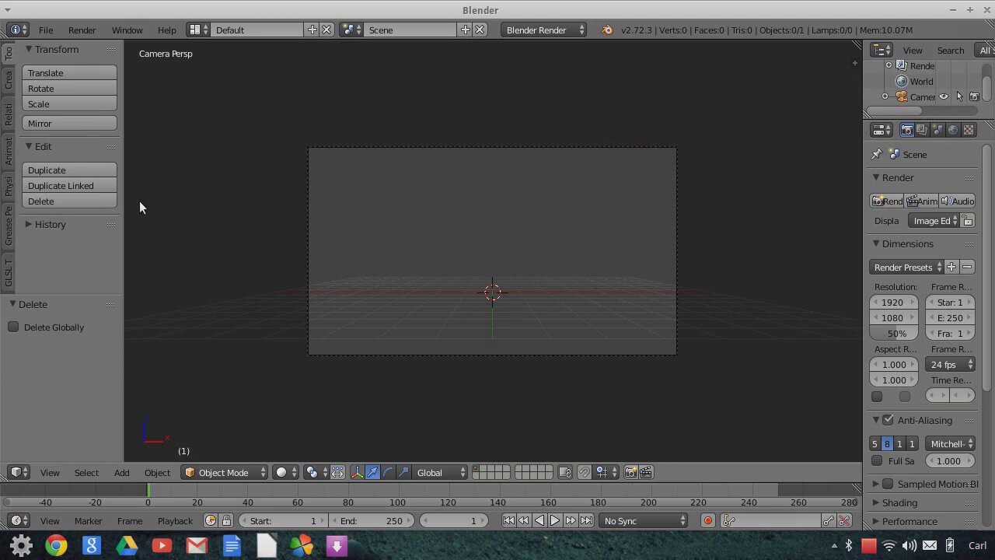
Add an ico sphere, raise it along the Z axis and scale it up by about 2.09.
left_click(9, 79)
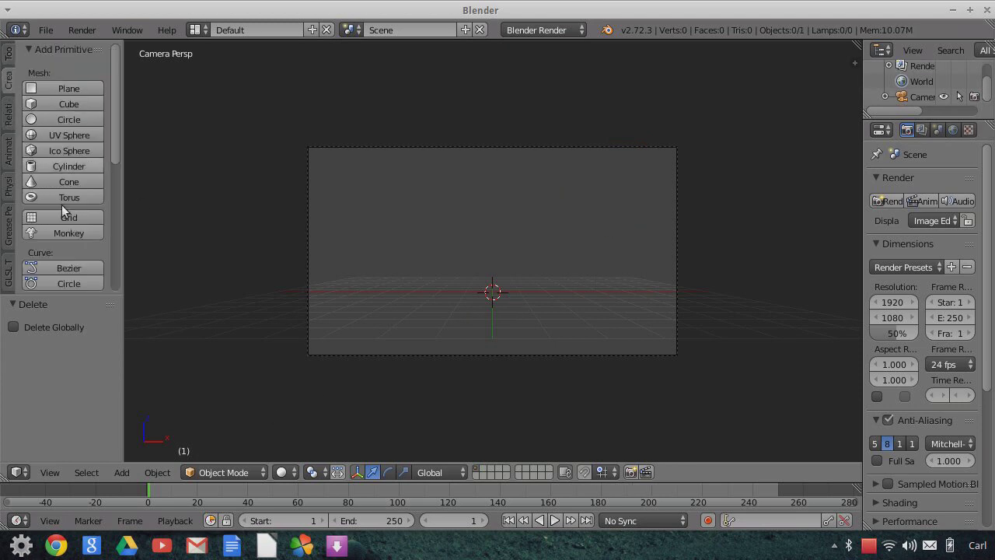
left_click(70, 150)
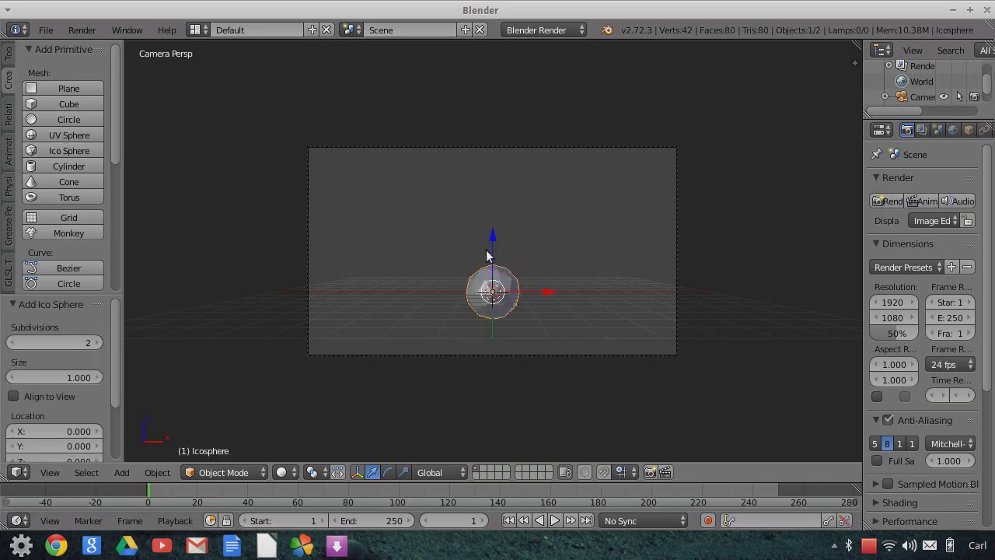
mouse_move(493, 238)
left_mouse_down()
mouse_move(492, 208)
mouse_move(500, 240)
left_mouse_up()
key("s")
left_click(582, 331)
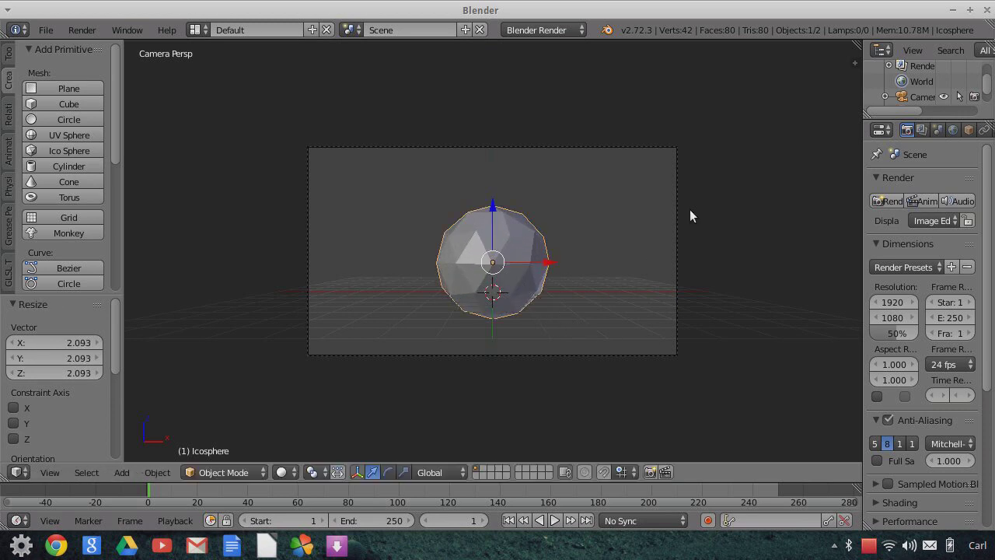
Set the 3D view's material mode to GLSL and its viewport shading to Texture.
left_click(856, 63)
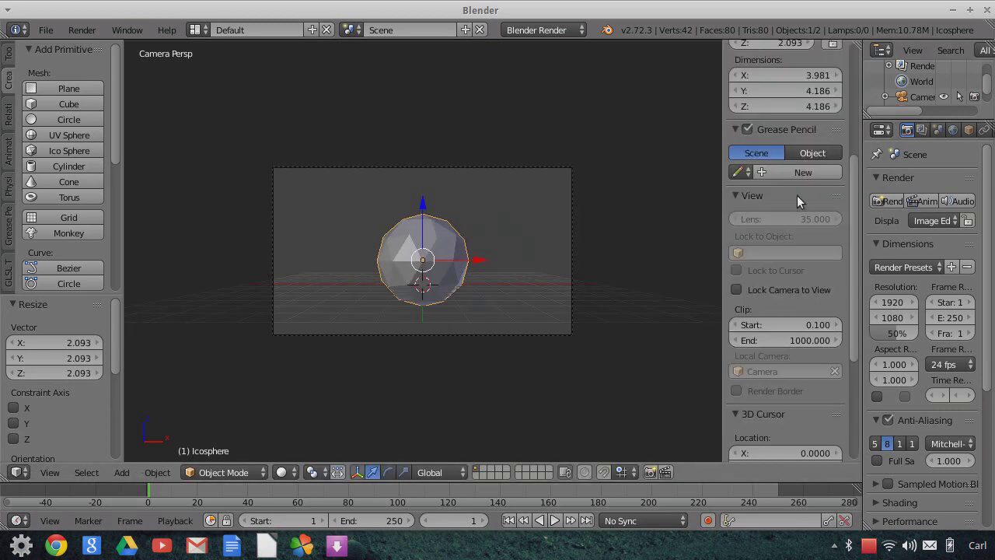
scroll(756, 394, "down", 6)
left_click(736, 395)
scroll(764, 340, "down", 4)
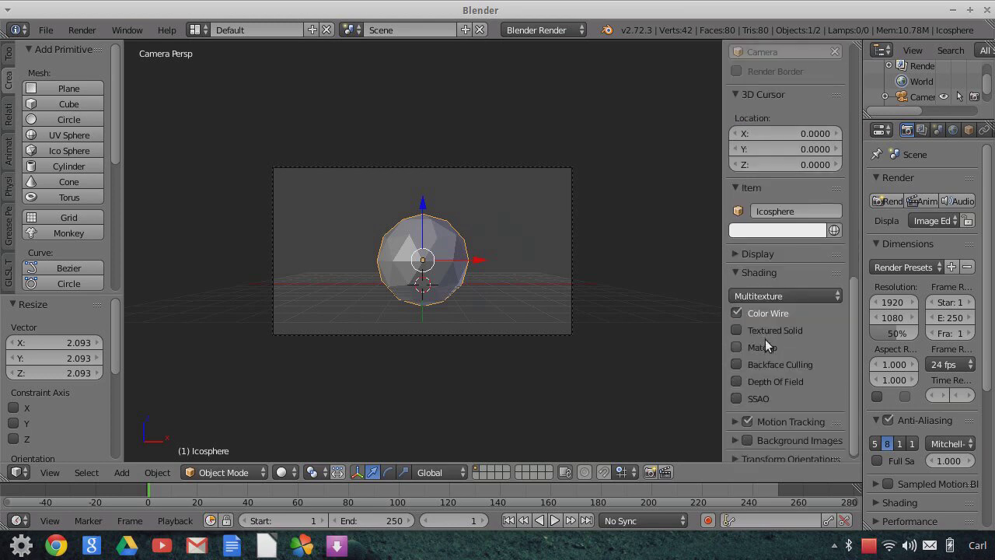
left_click(769, 295)
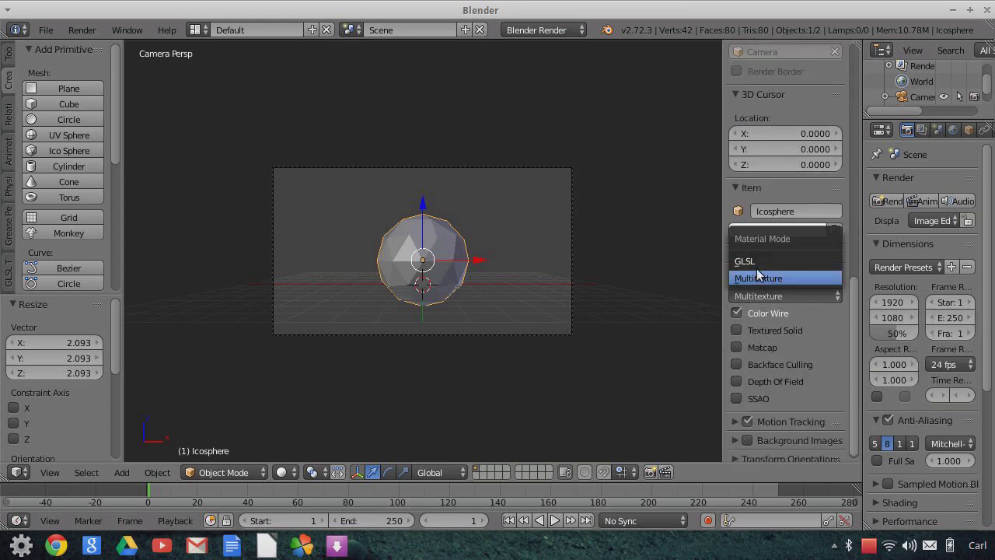
left_click(756, 261)
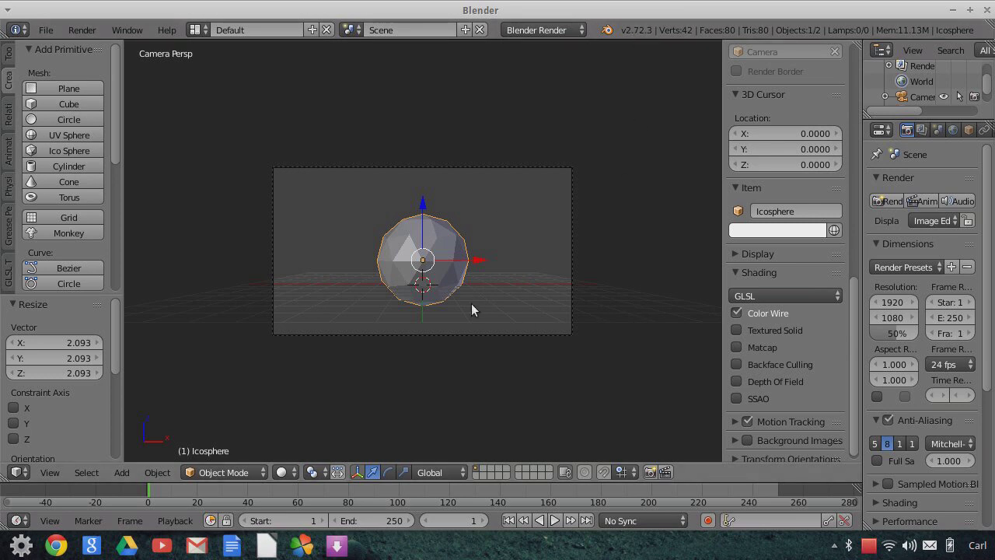
left_click(284, 472)
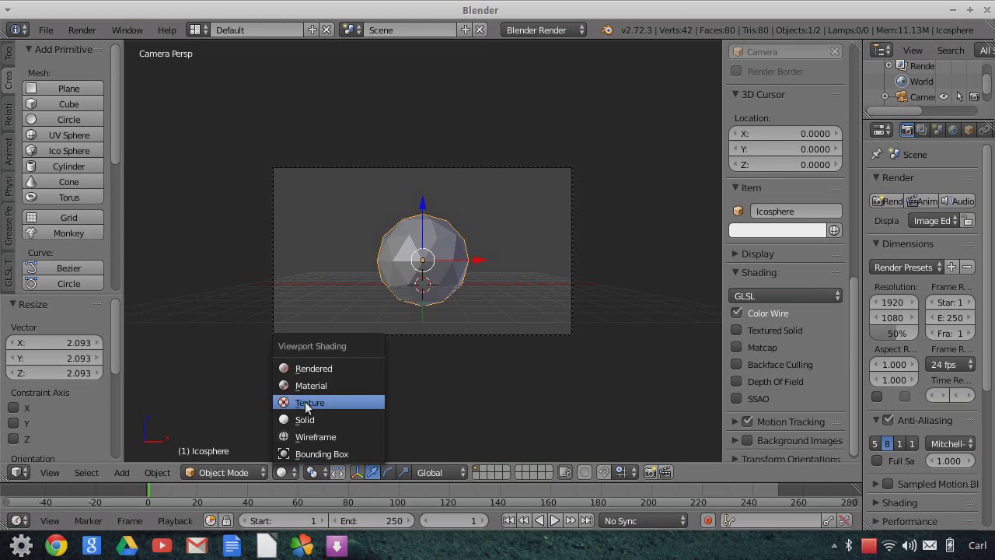
key("Return")
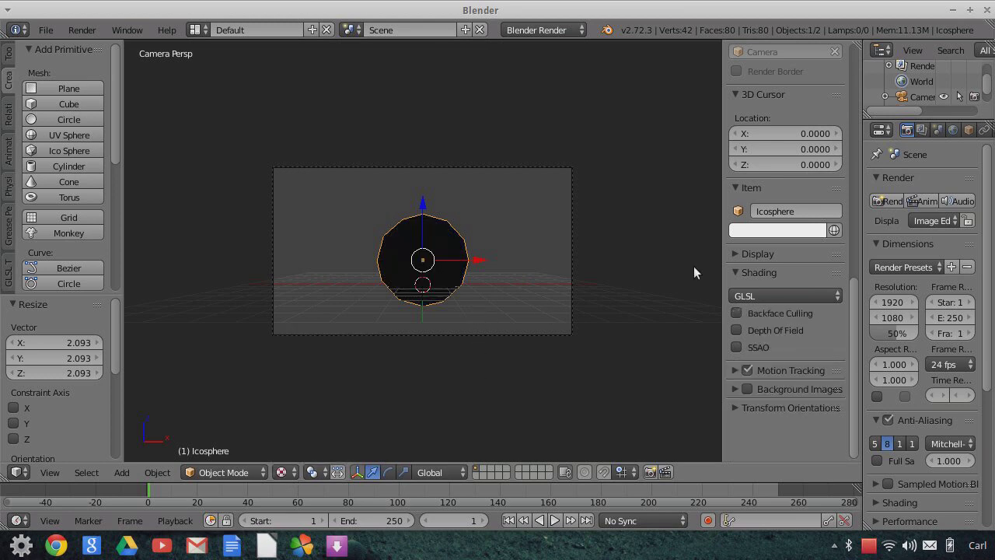
Widen the properties editor and scale the icosphere up by about 1.43.
left_click_drag(860, 204, 737, 204)
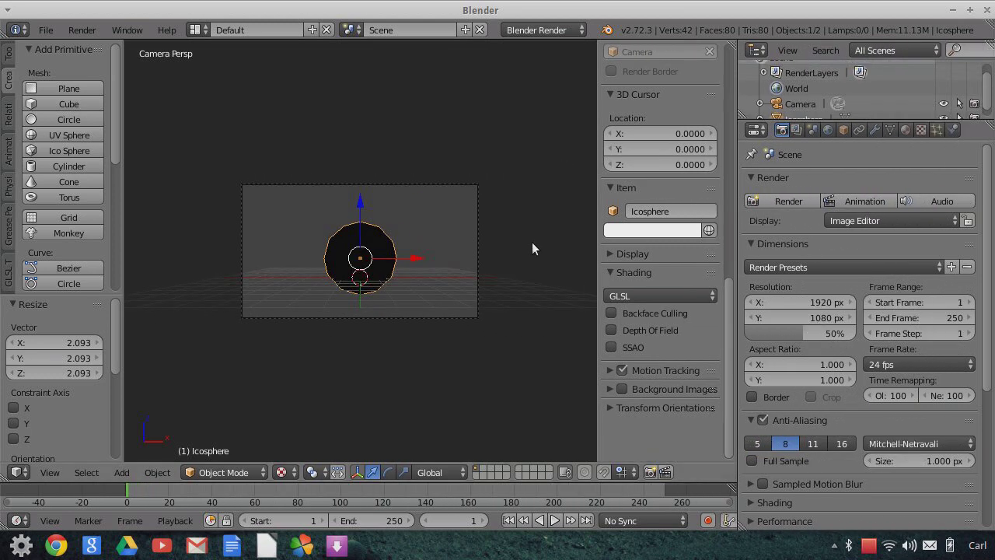
key("s")
left_click(391, 269)
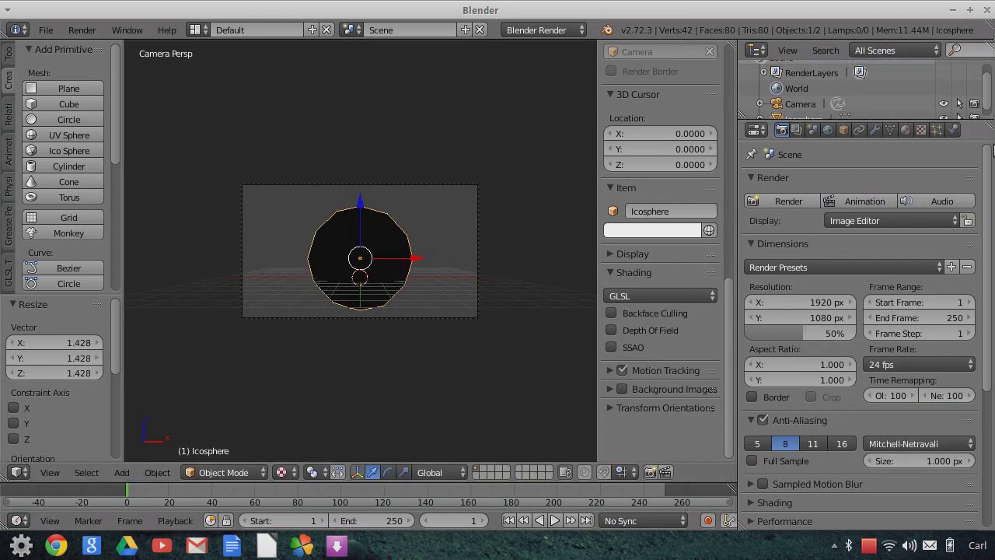
Add a Subdivision Surface modifier to the icosphere with View and Render subdivisions both set to 5.
left_click(876, 130)
left_click(857, 182)
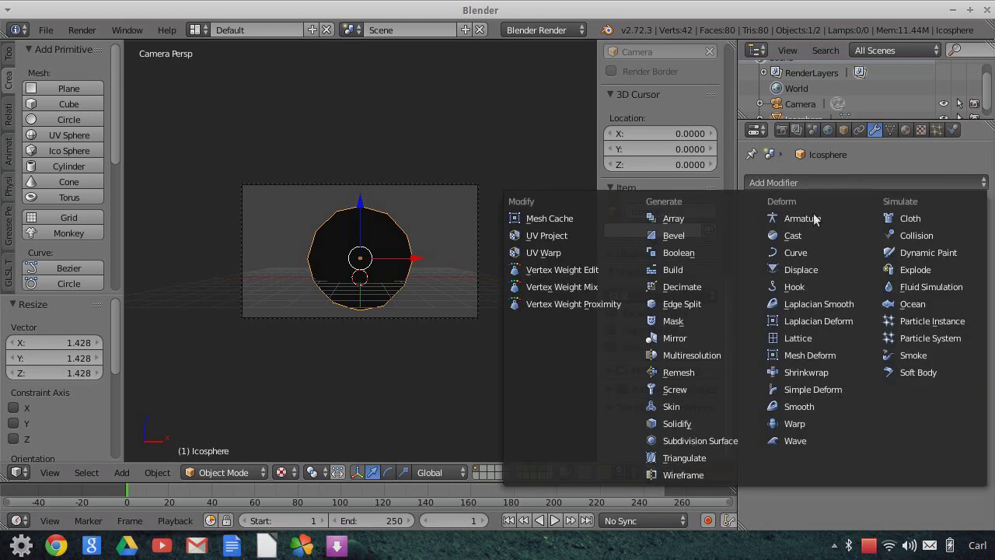
left_click(704, 441)
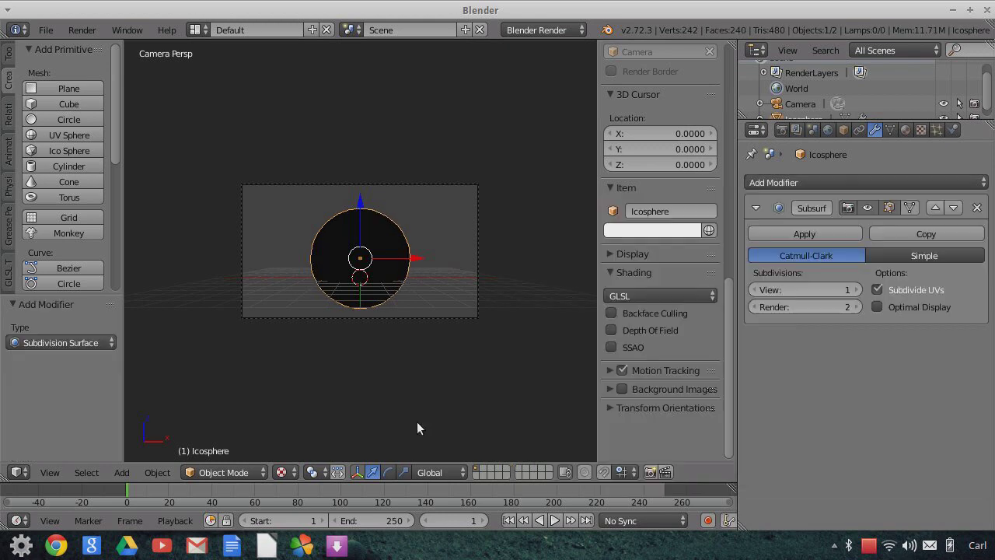
left_click(857, 290)
left_click(857, 290)
left_click(857, 291)
left_click(856, 290)
left_click(856, 307)
left_click(856, 306)
left_click(856, 307)
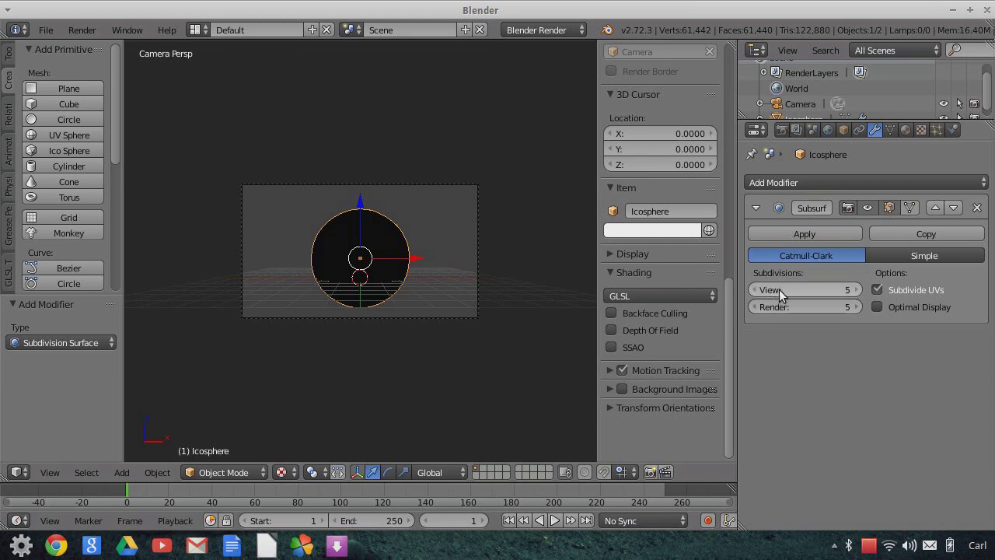
Give the icosphere a new shadeless material and raise the sphere 0.380 along the Z axis.
scroll(506, 321, "up", 2)
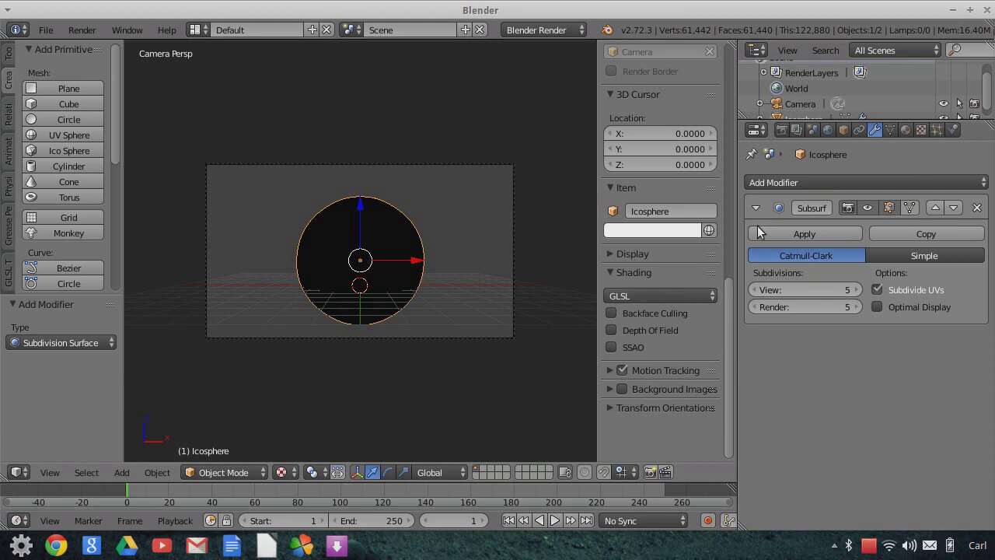
left_click(905, 130)
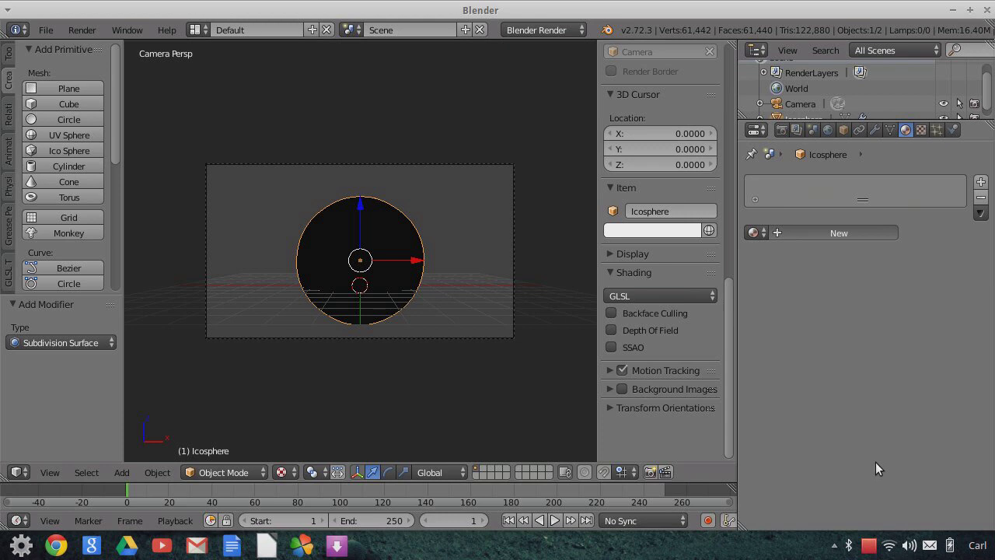
scroll(876, 460, "down", 3)
scroll(876, 459, "down", 3)
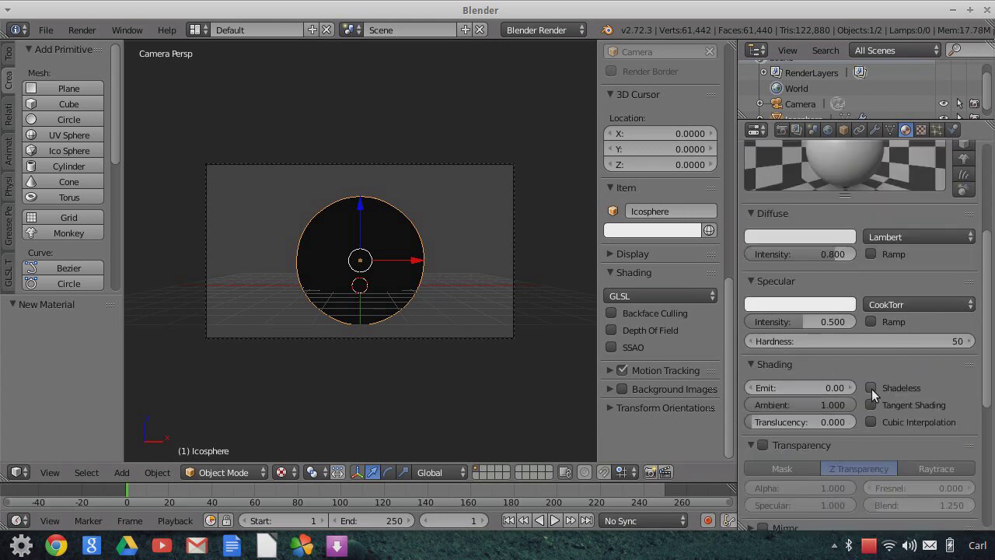
left_click(871, 387)
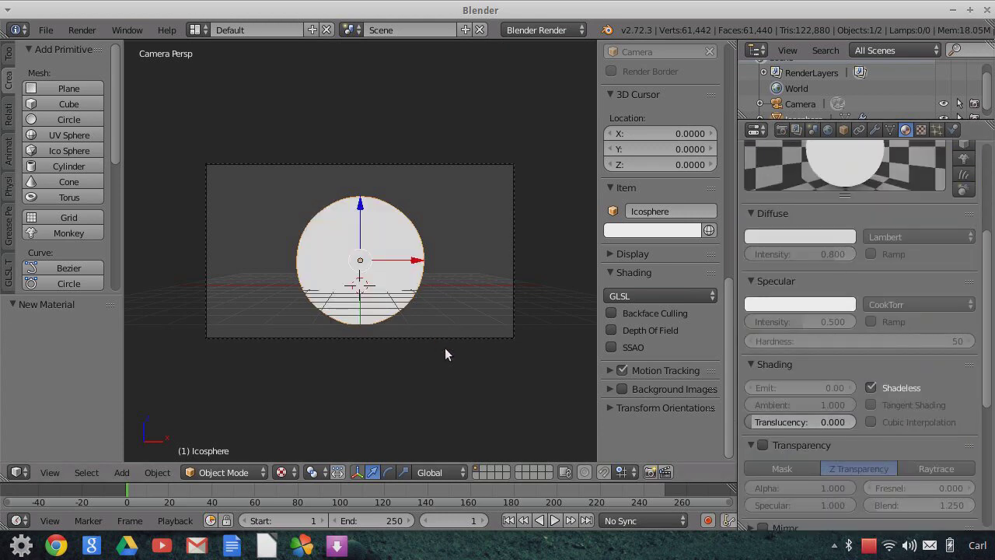
scroll(844, 372, "up", 4)
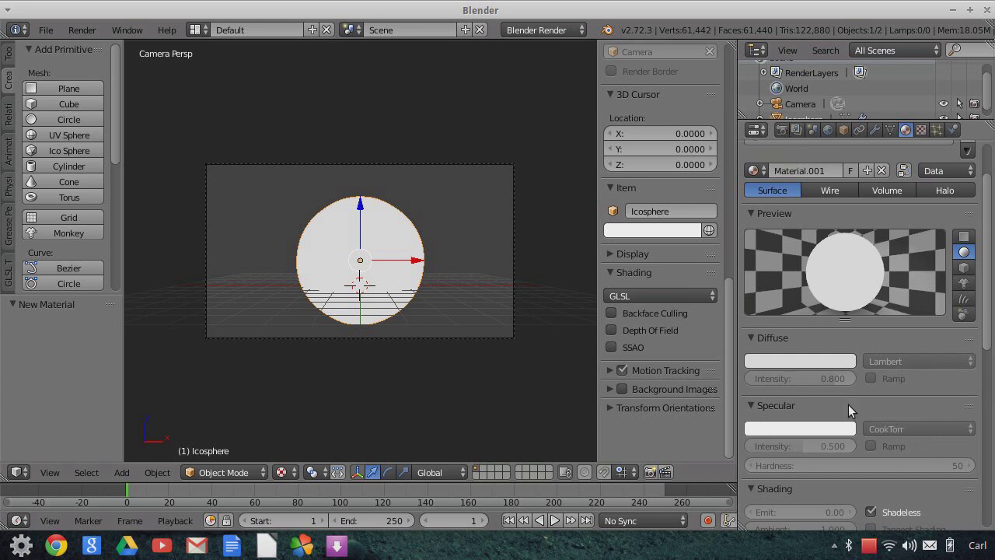
left_click_drag(360, 205, 360, 196)
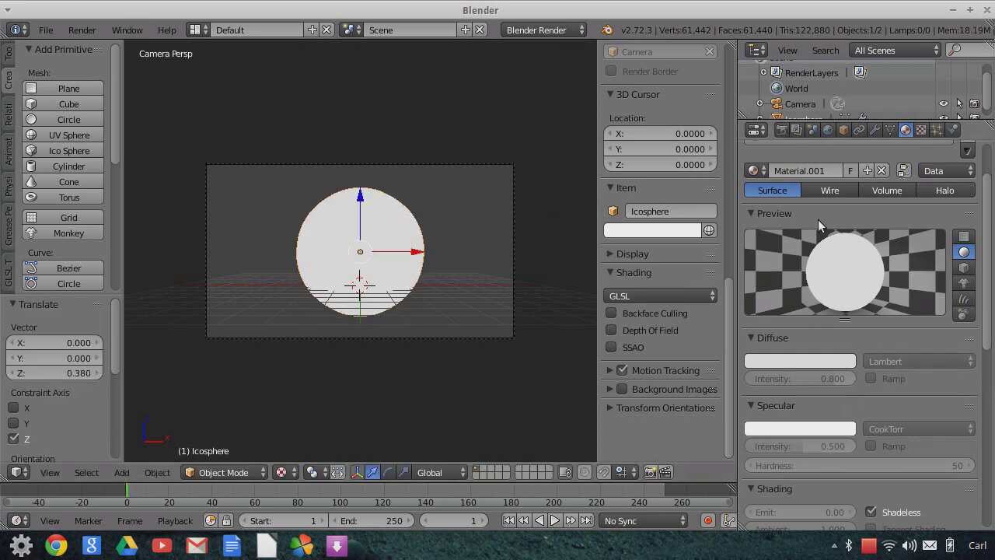
Add an image texture to the icosphere's material using ShadowBottom.png from the ShadelessLightingPack folder.
left_click(921, 130)
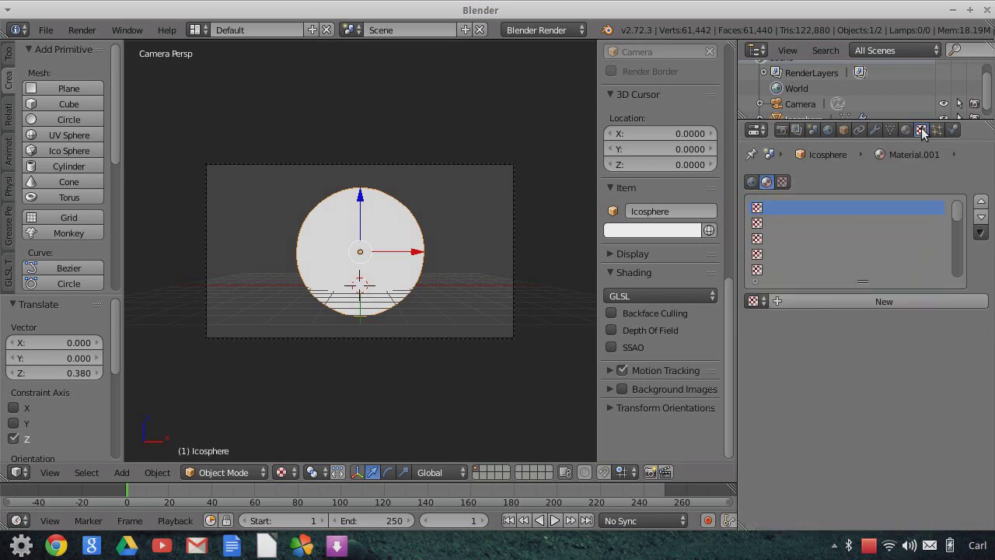
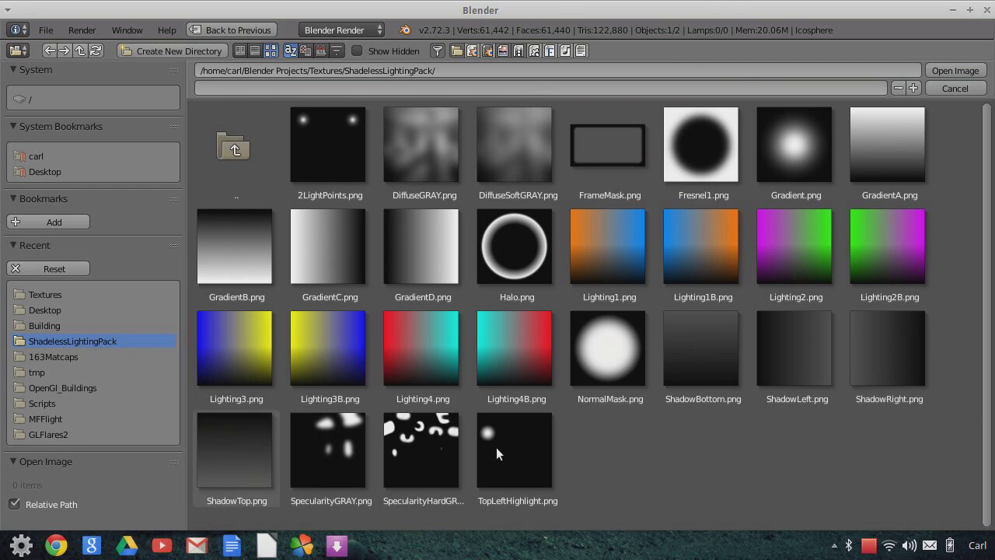
left_click(702, 350)
left_click(968, 72)
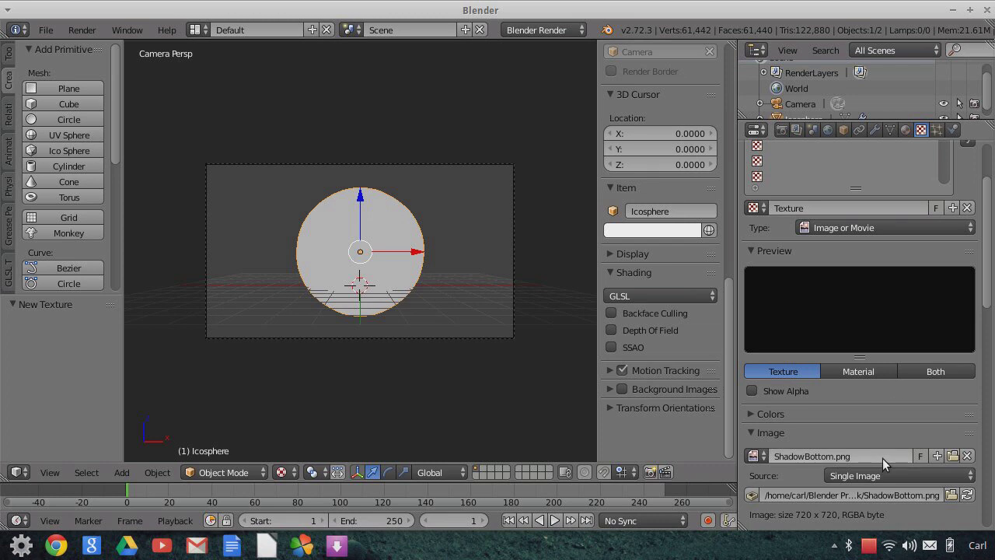
Map the ShadowBottom texture with Normal coordinates and set its X and Y size to 0.90.
scroll(885, 430, "down", 4)
scroll(886, 430, "up", 3)
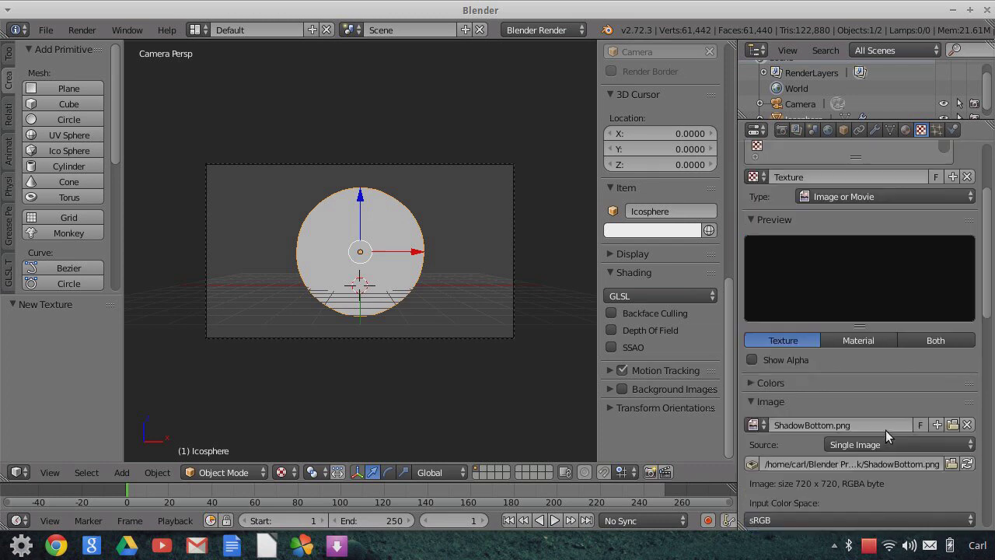
scroll(886, 430, "up", 4)
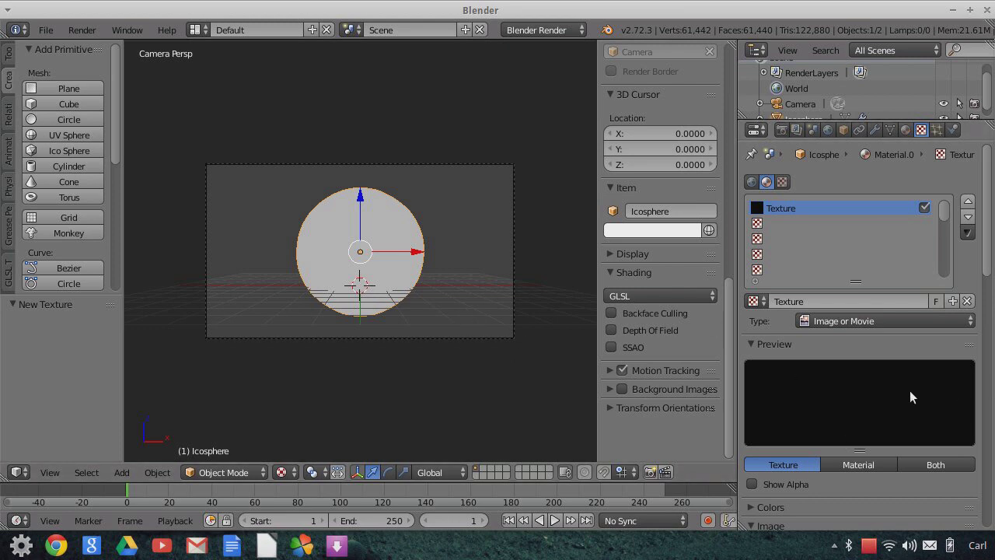
scroll(910, 390, "down", 6)
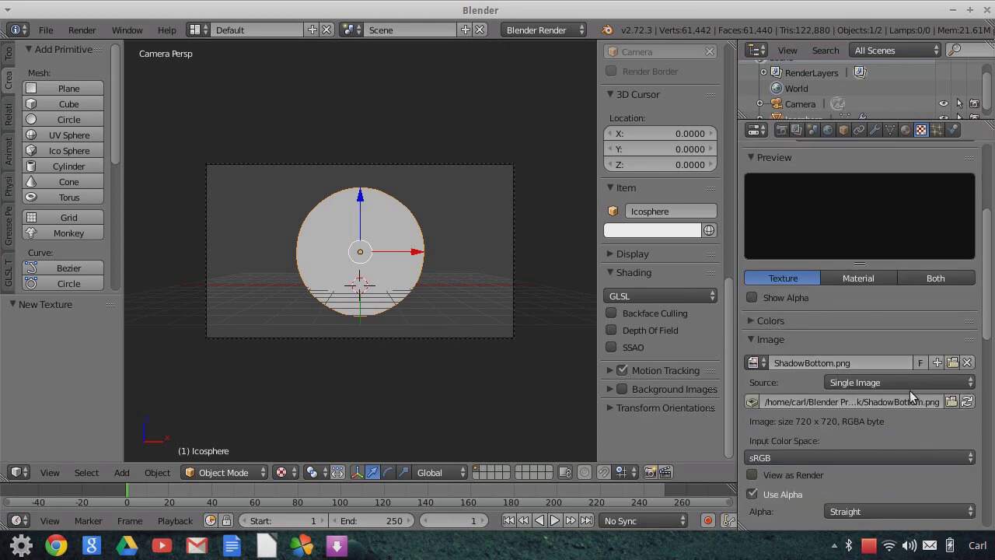
scroll(909, 390, "down", 8)
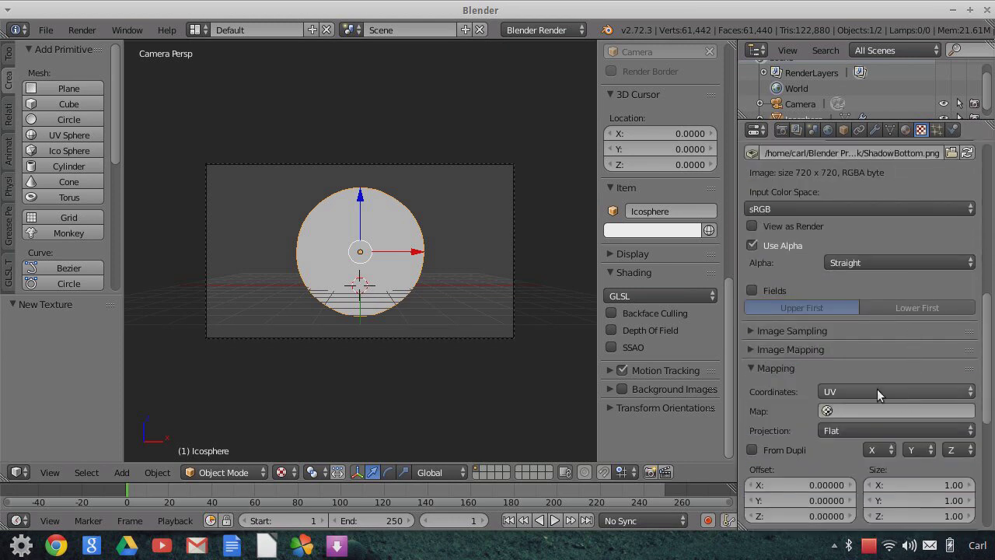
left_click(855, 390)
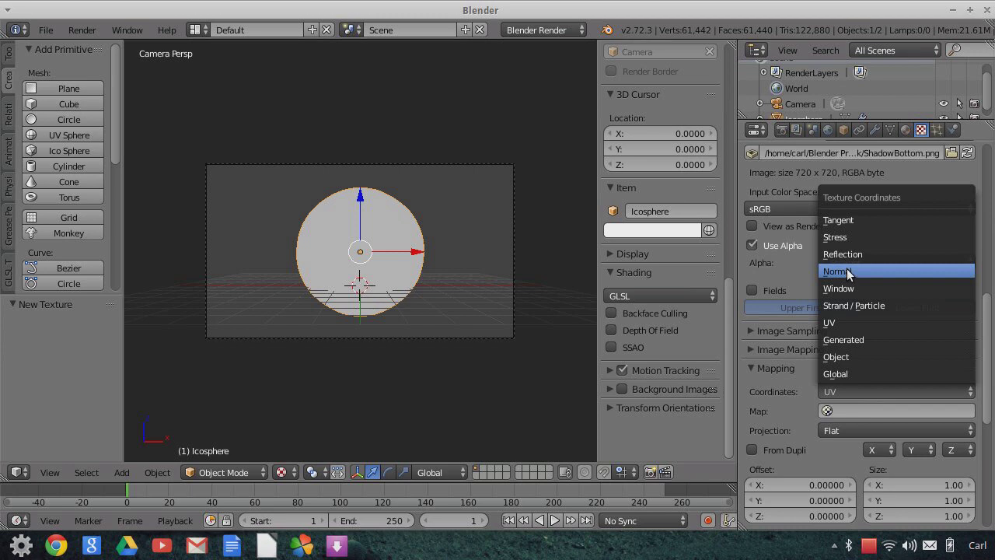
left_click(847, 270)
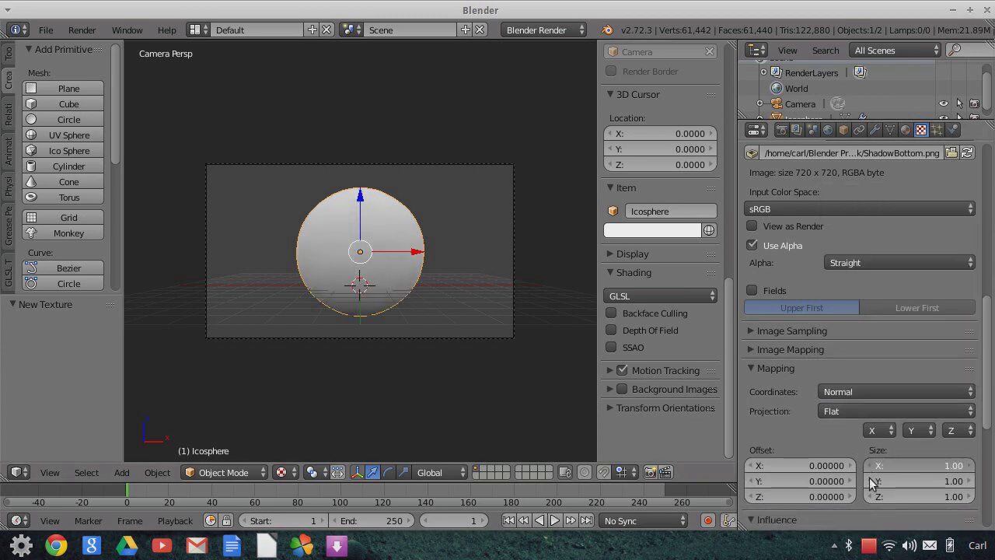
left_click_drag(870, 483, 871, 467)
type("0.9")
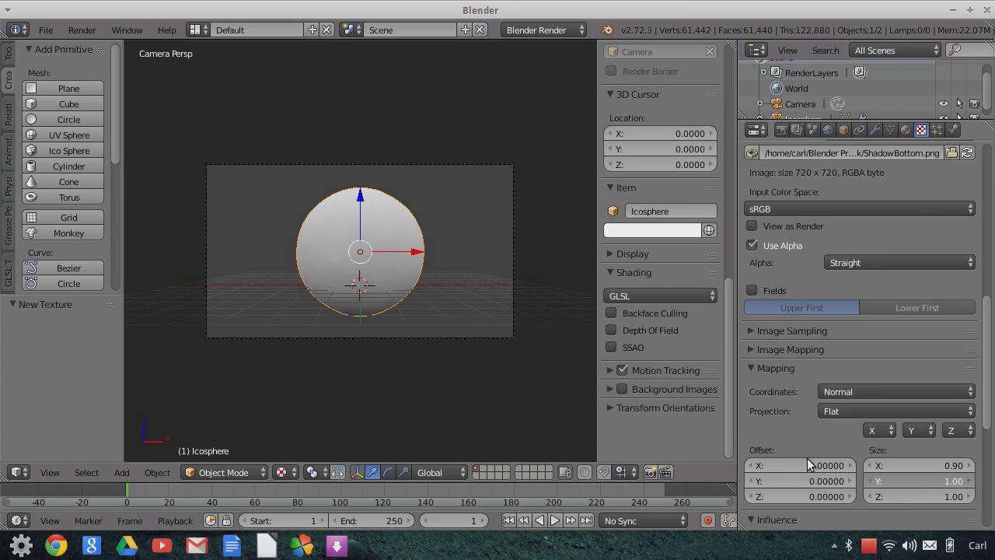
key("Return")
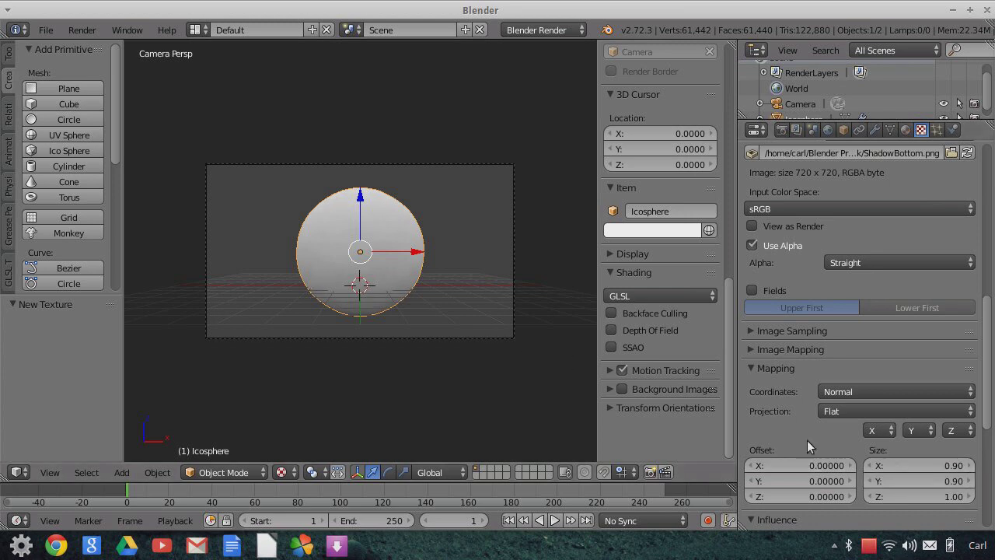
Add a Displace modifier to the icosphere below the Subdivision Surface and create a new texture for it.
scroll(376, 292, "up", 1)
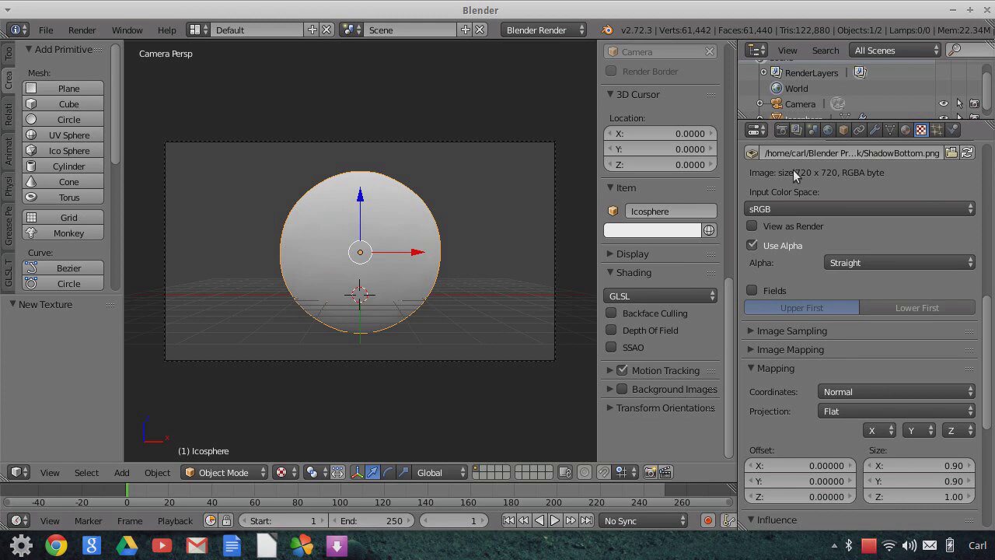
left_click(875, 130)
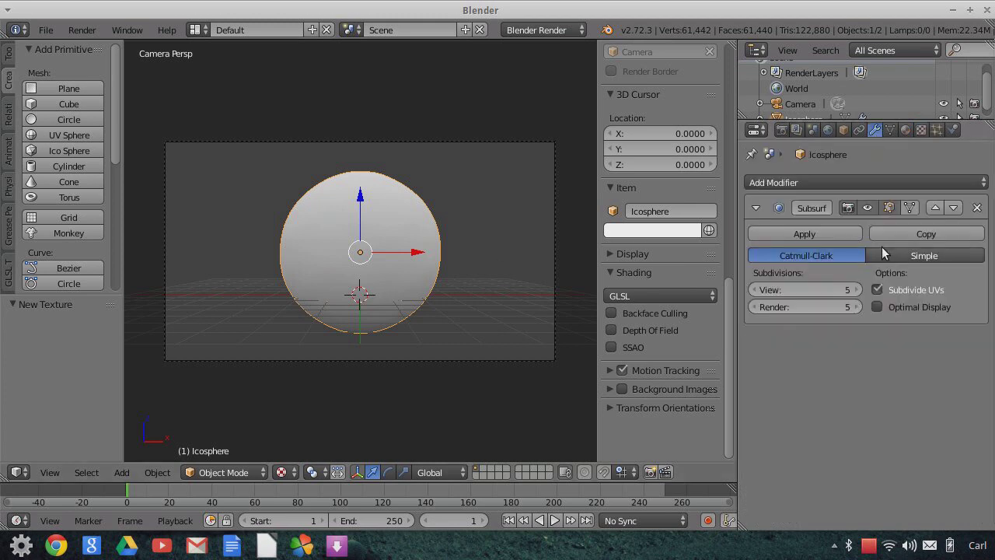
left_click(831, 182)
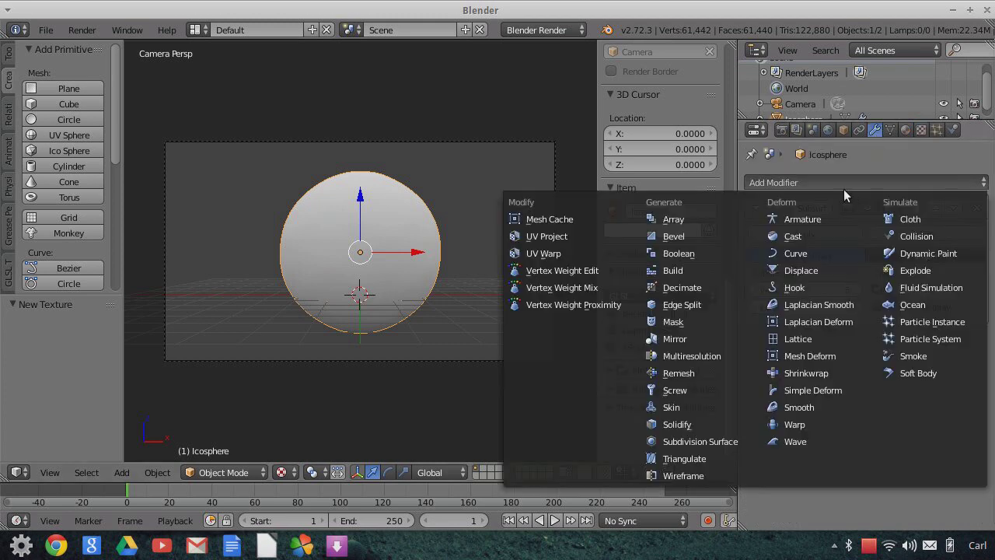
left_click(808, 270)
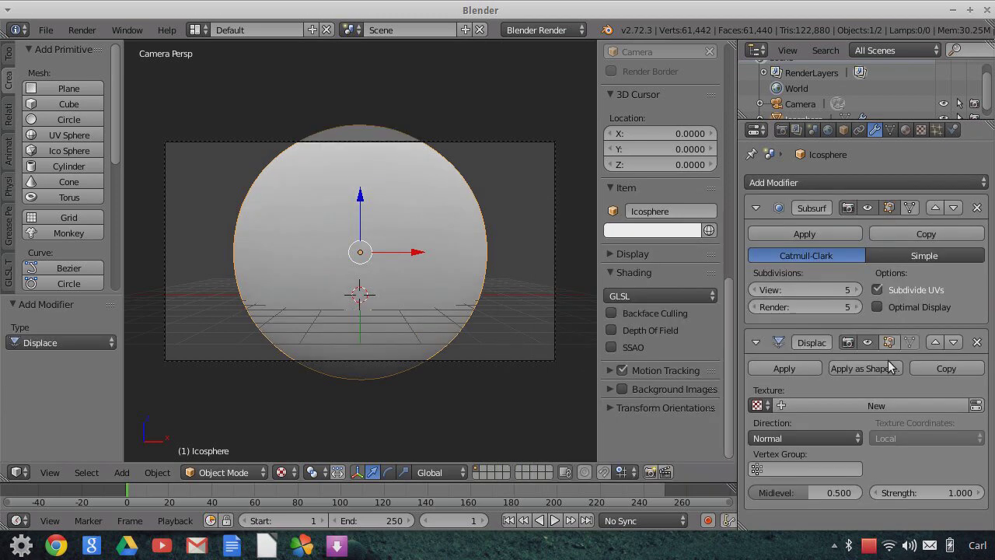
left_click(894, 405)
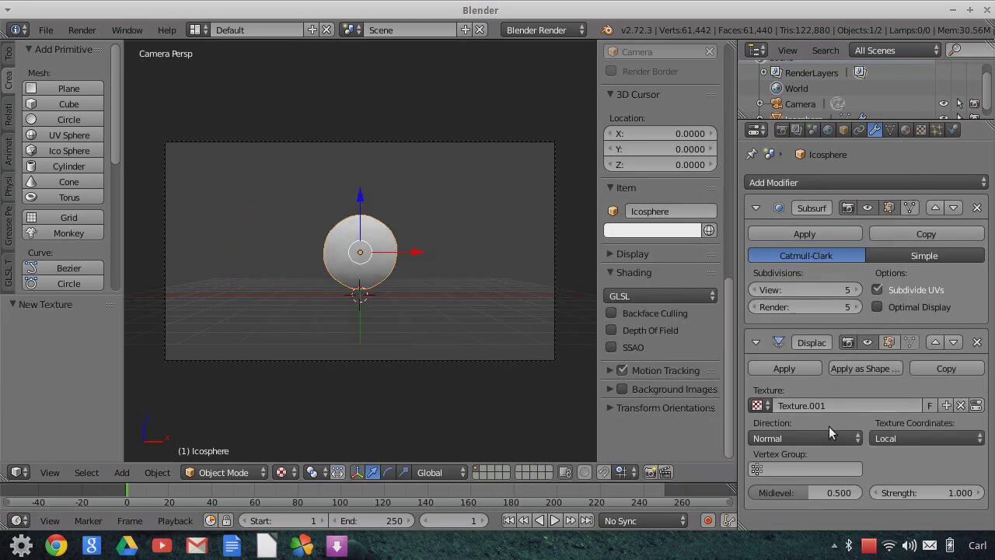
Set the type of the Displace modifier's texture to Clouds.
left_click(921, 130)
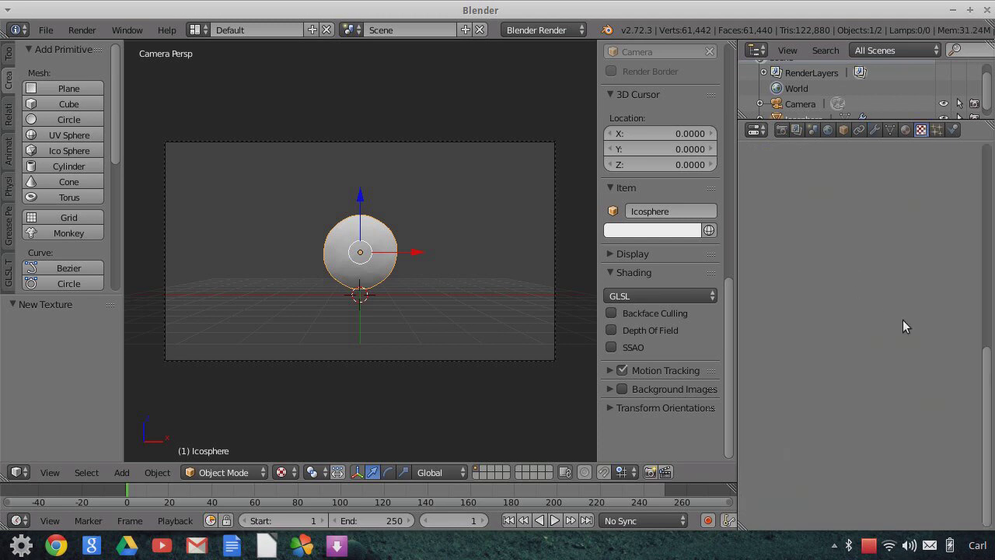
left_click(847, 248)
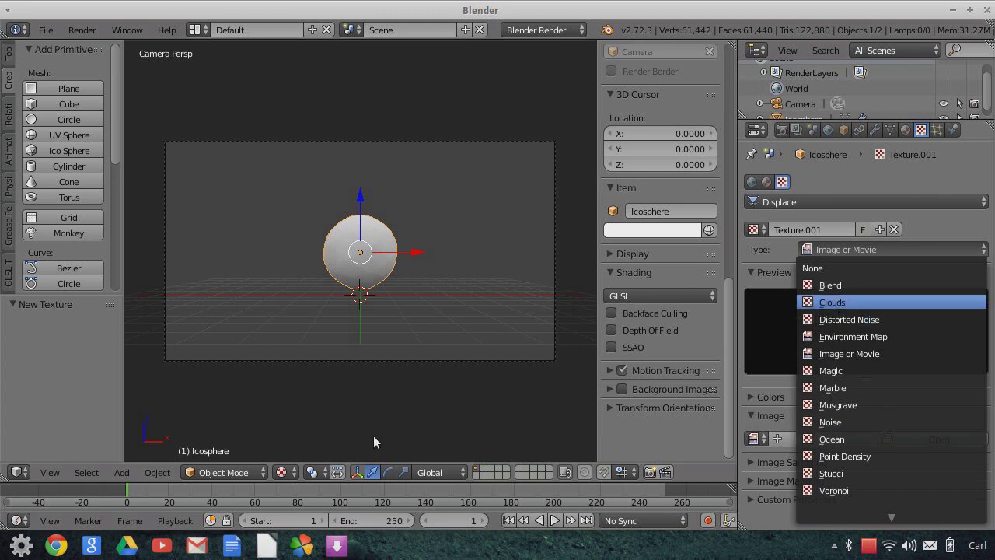
key("Return")
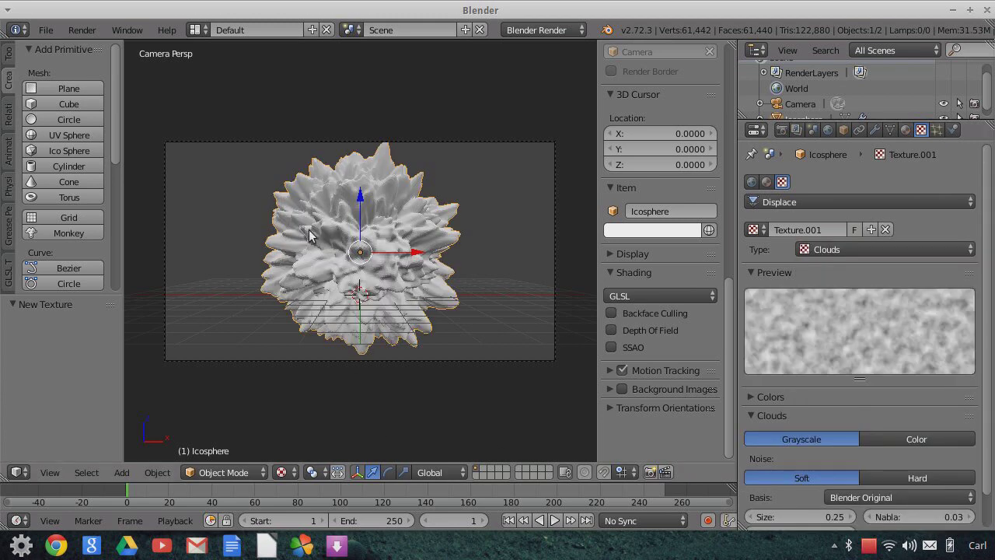
Apply smooth shading to the displaced icosphere.
key("Home")
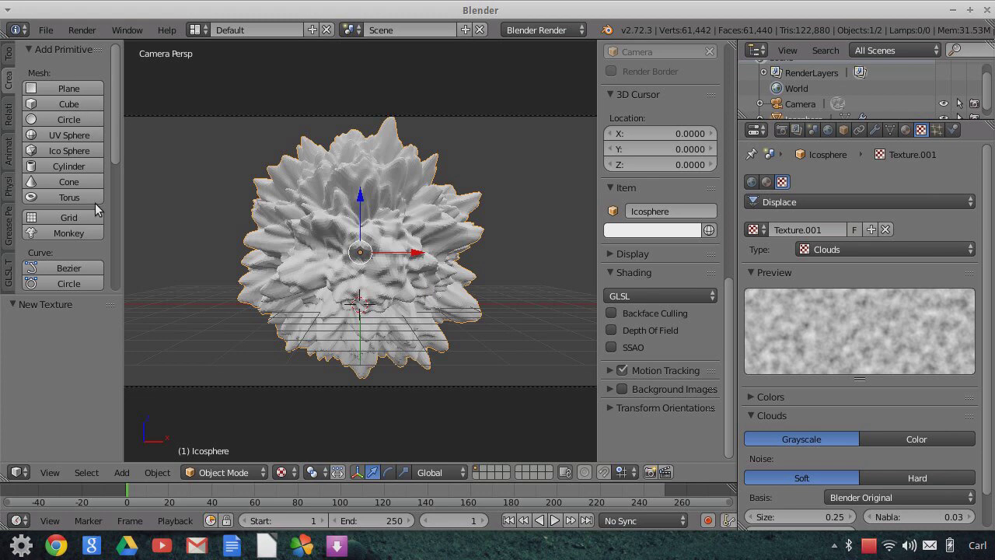
left_click(8, 54)
scroll(84, 237, "down", 1)
left_click(45, 262)
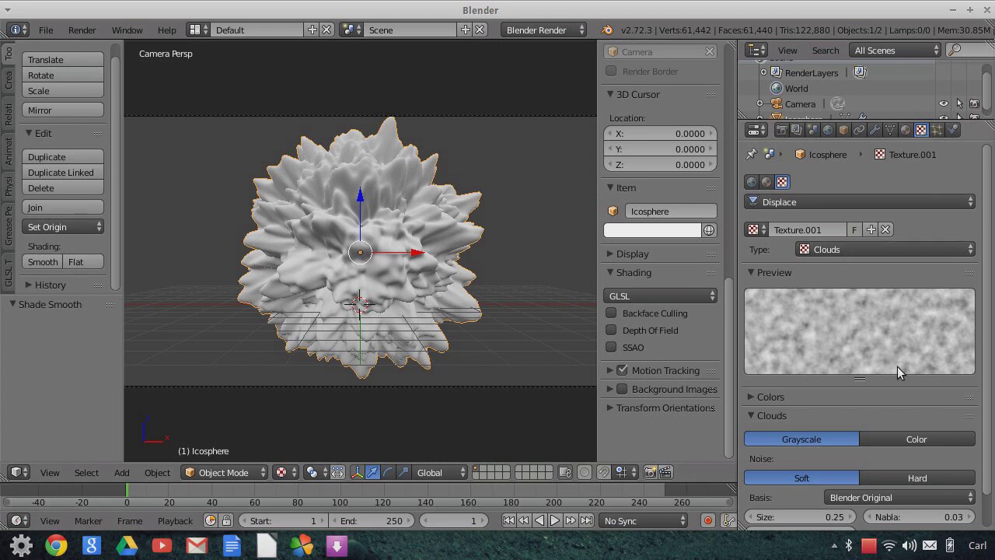
Set the noise size of the displacement's Clouds texture to 1.00.
scroll(879, 396, "down", 1)
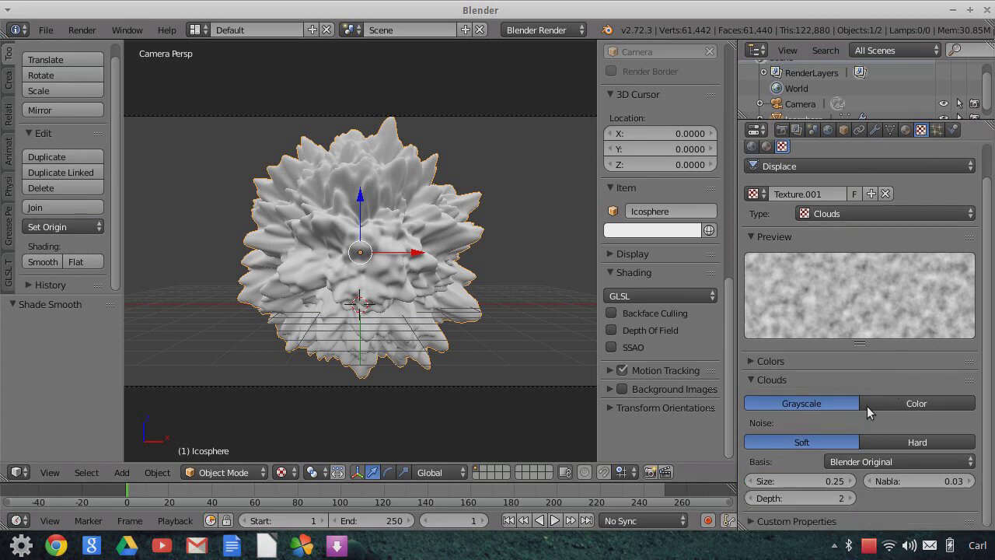
left_click(789, 475)
type("1")
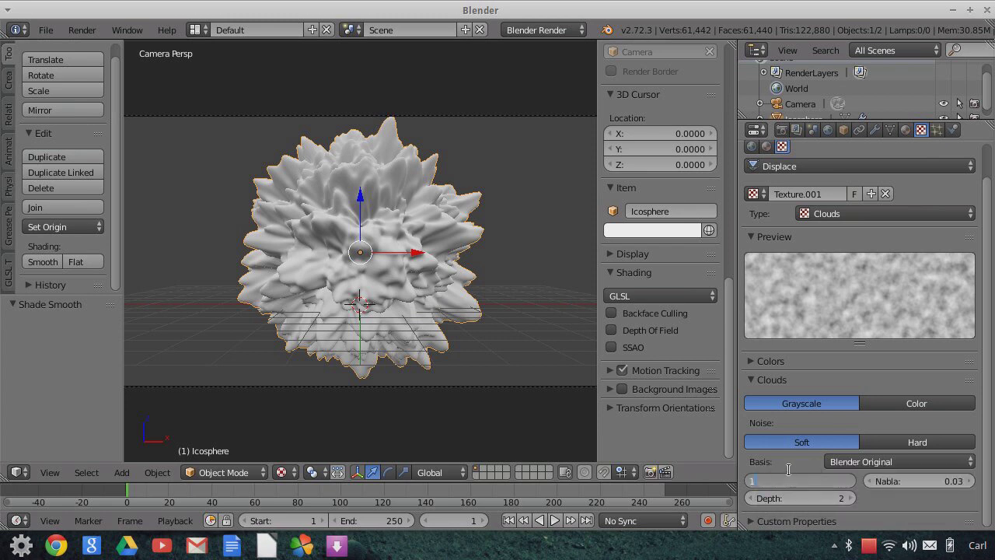
key("Return")
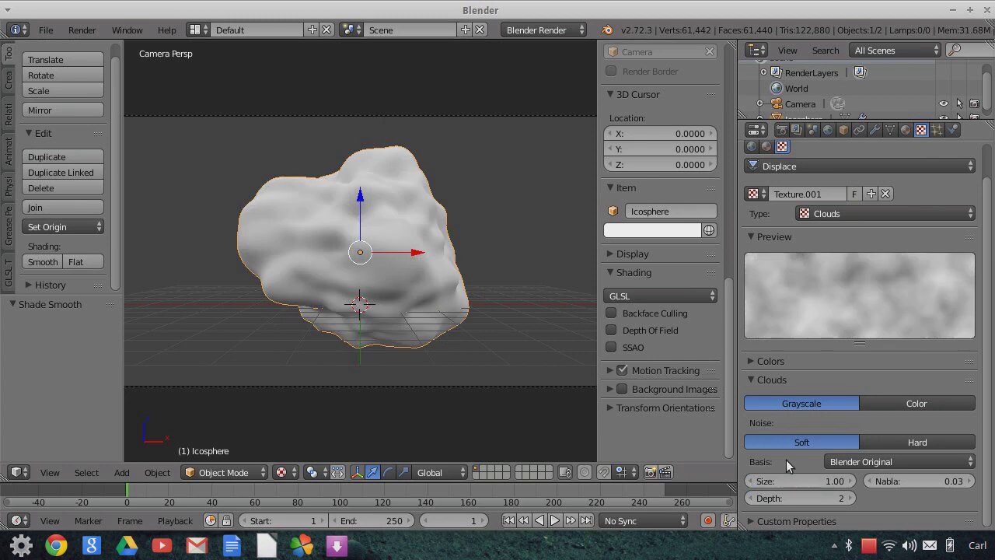
Enable a color ramp on the Clouds texture and move its white stop to about position 0.393.
left_click(764, 362)
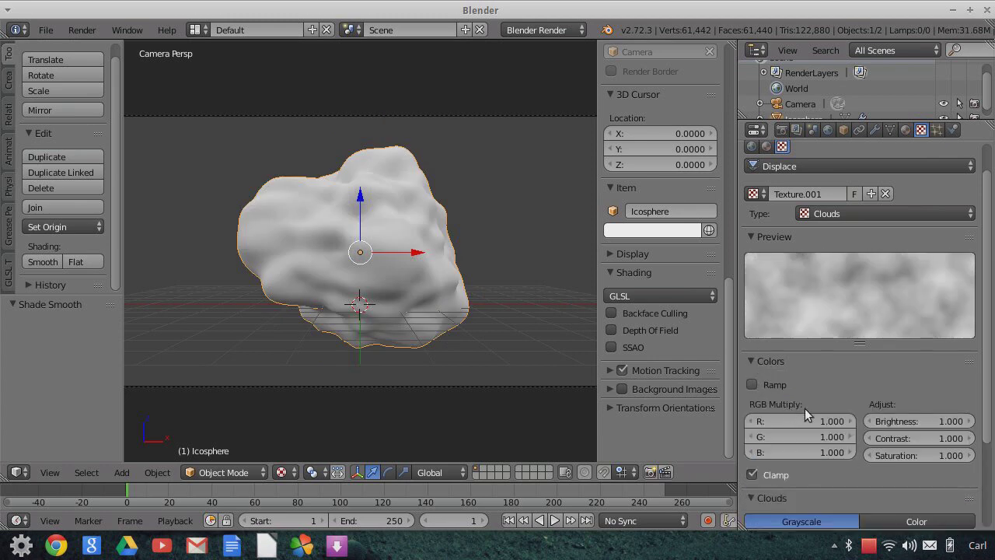
left_click(801, 384)
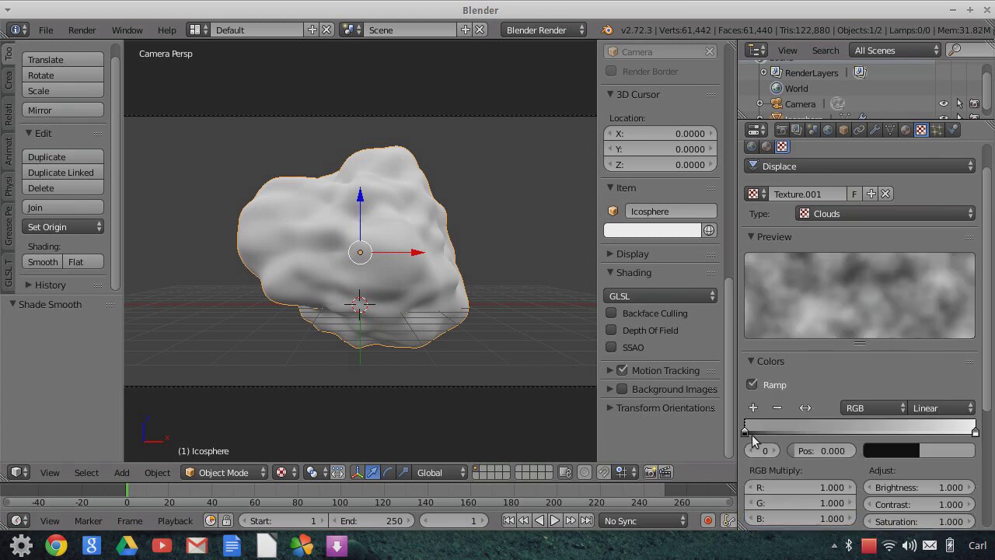
left_click(976, 433)
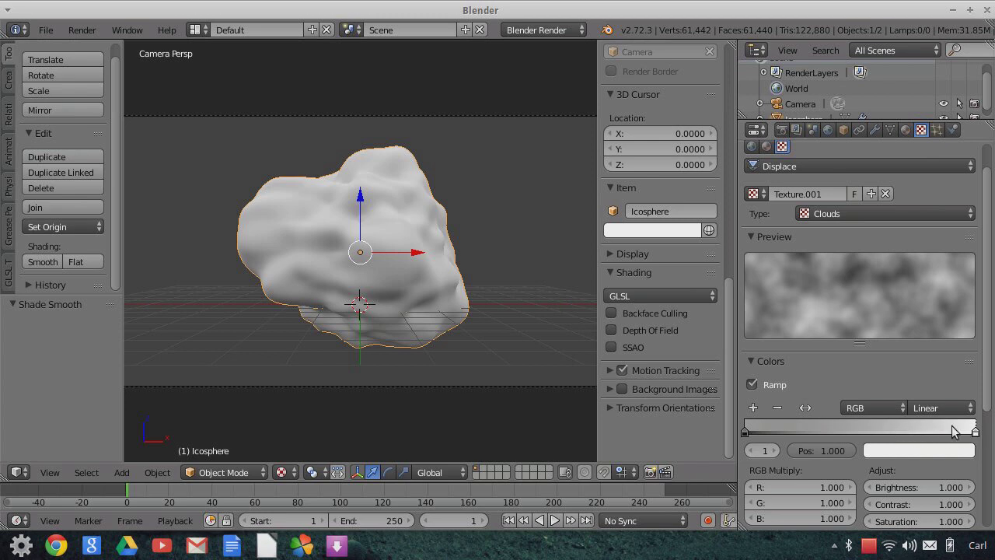
left_click_drag(976, 436, 836, 432)
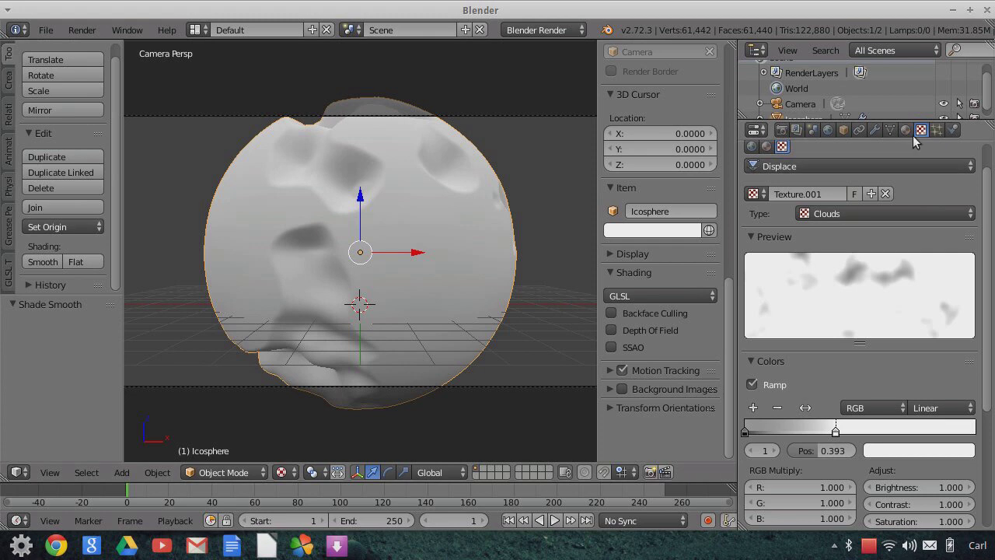
scroll(833, 458, "down", 5)
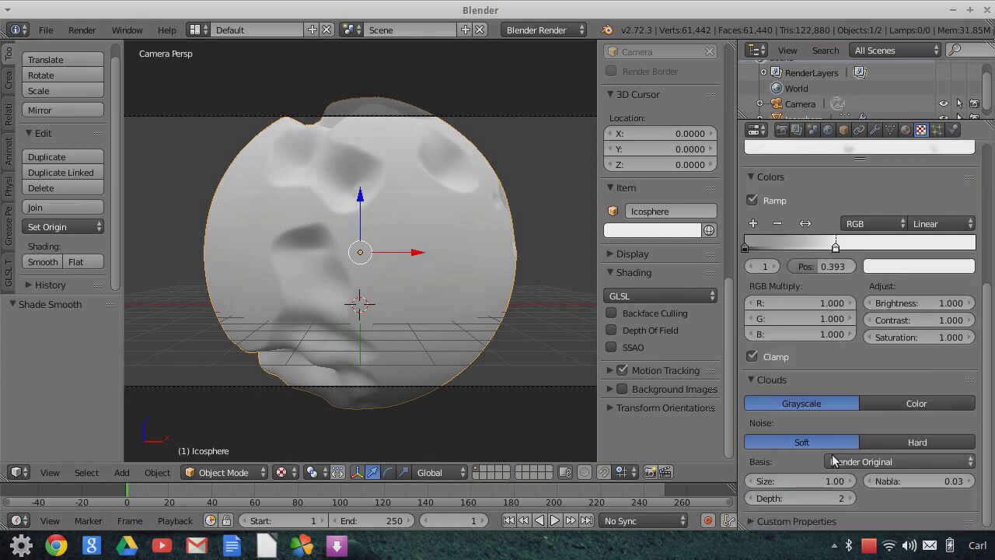
Try noise sizes of 0.5 and 0.75 on the displacement's Clouds texture.
left_click(810, 479)
type("0.5")
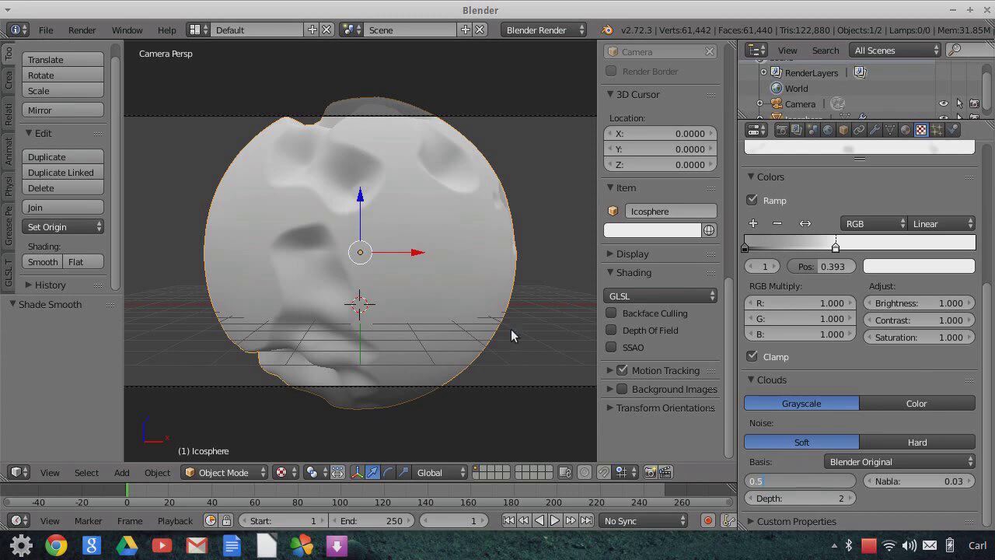
key("Return")
left_click(810, 479)
type("0.")
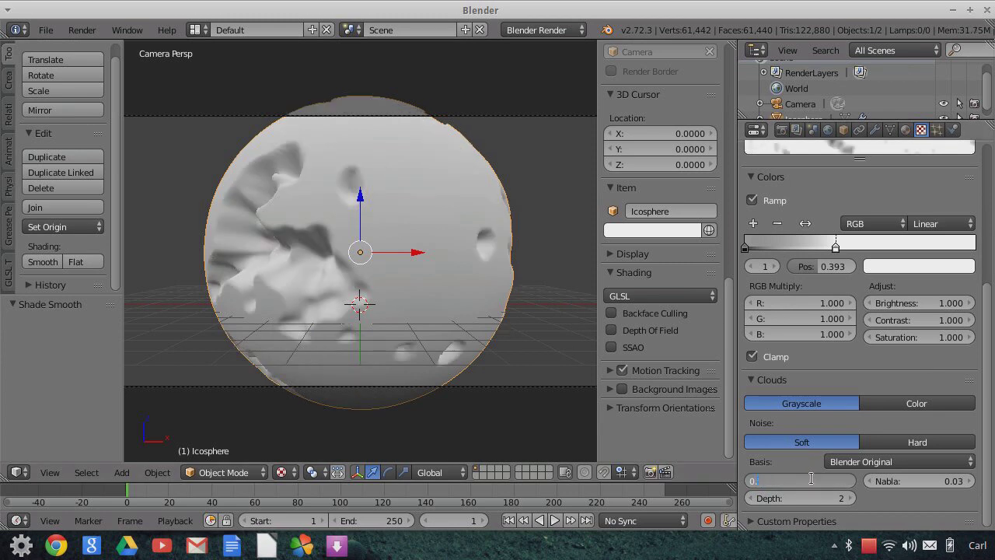
type("75")
key("Return")
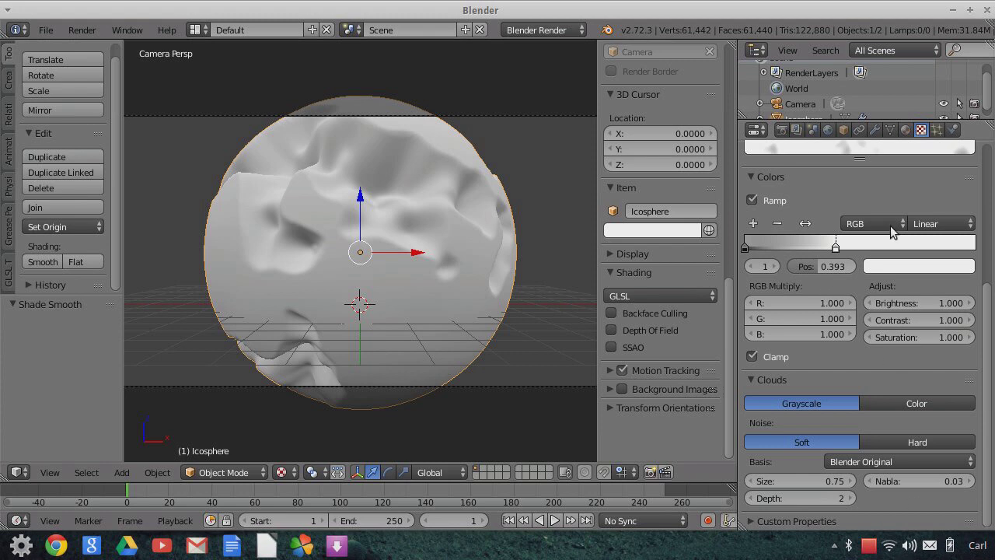
Move the color ramp's black stop to about position 0.195 and set the Clouds noise size to 0.50.
left_click(745, 247)
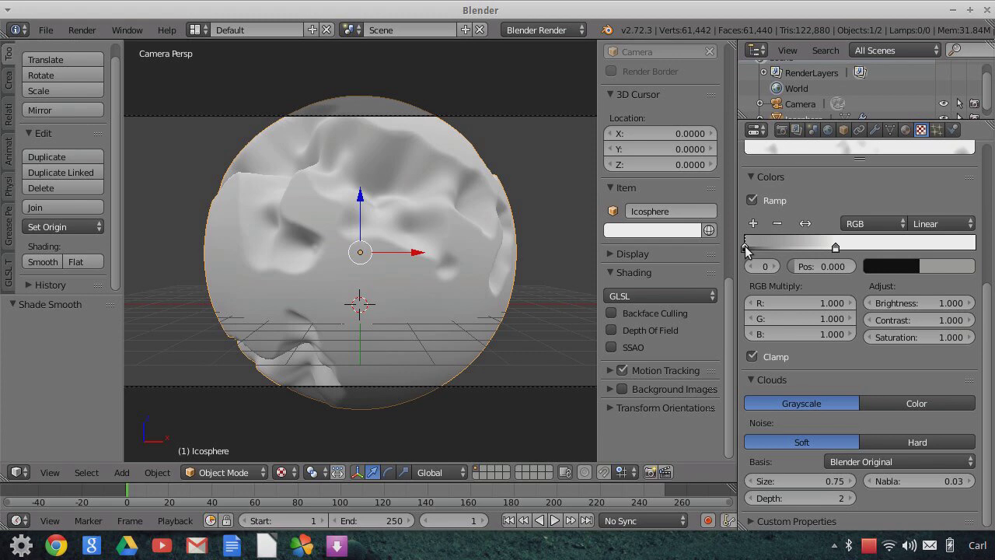
left_click_drag(764, 251, 789, 250)
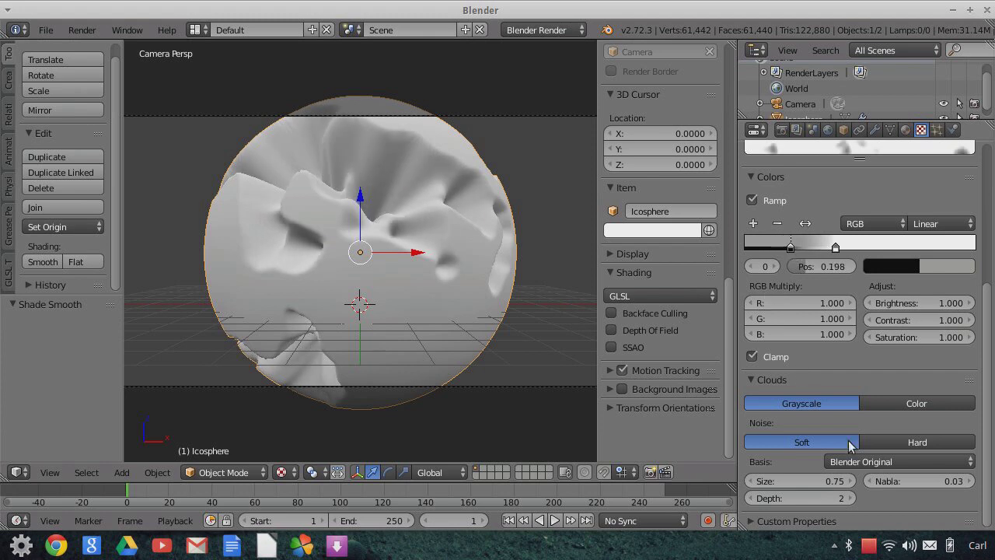
left_click(828, 484)
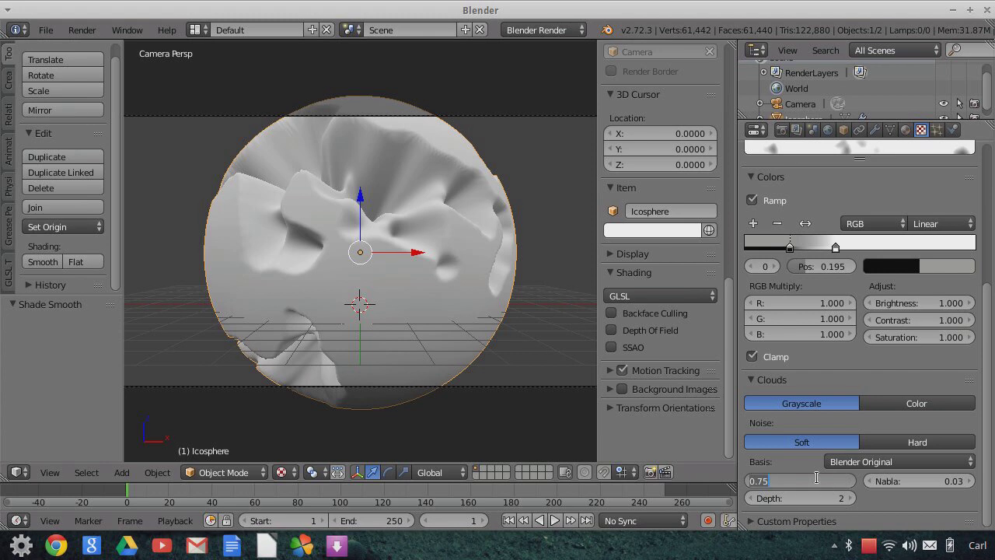
type("0.5")
key("Return")
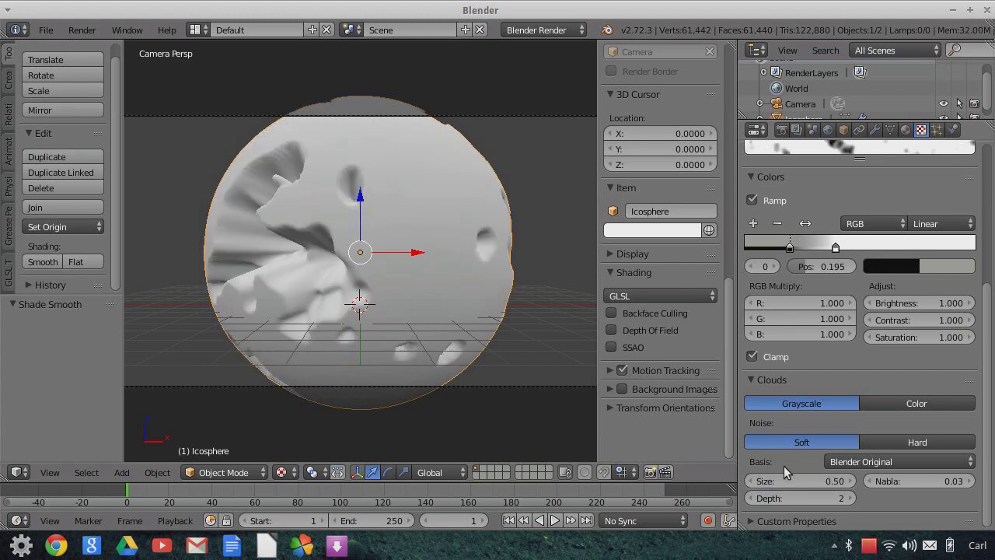
Move the Clouds color ramp's white stop to about position 0.443 and its black stop to about 0.275.
left_click(836, 247)
left_click_drag(846, 247, 852, 252)
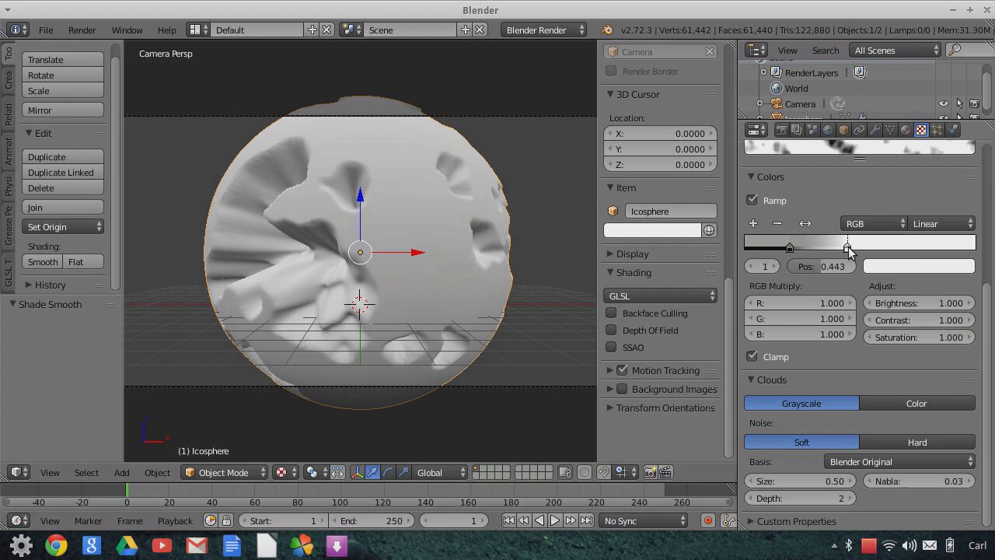
left_click(791, 248)
left_click_drag(791, 248, 808, 252)
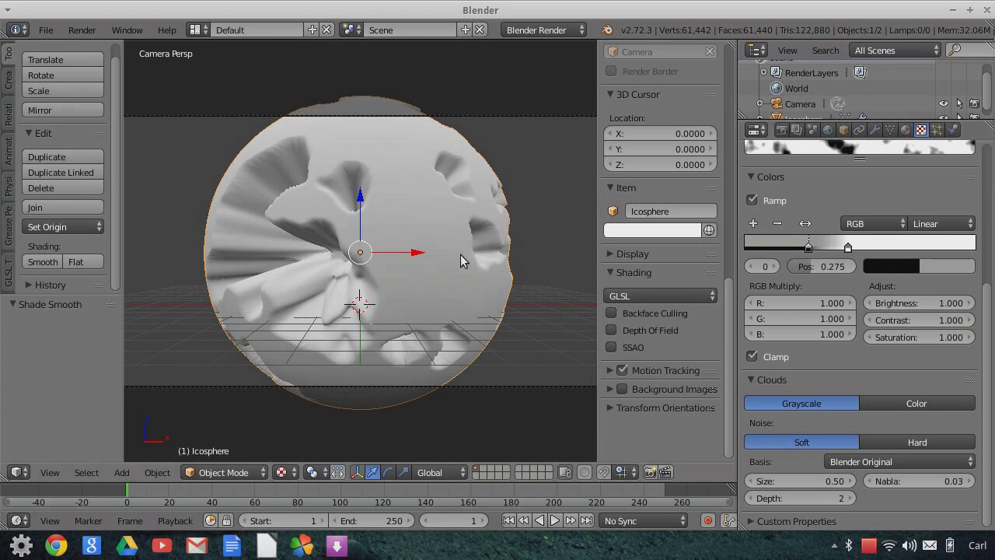
Rotate the icosphere about 79° around the global Z axis and raise it about 0.63 along Z.
key("r")
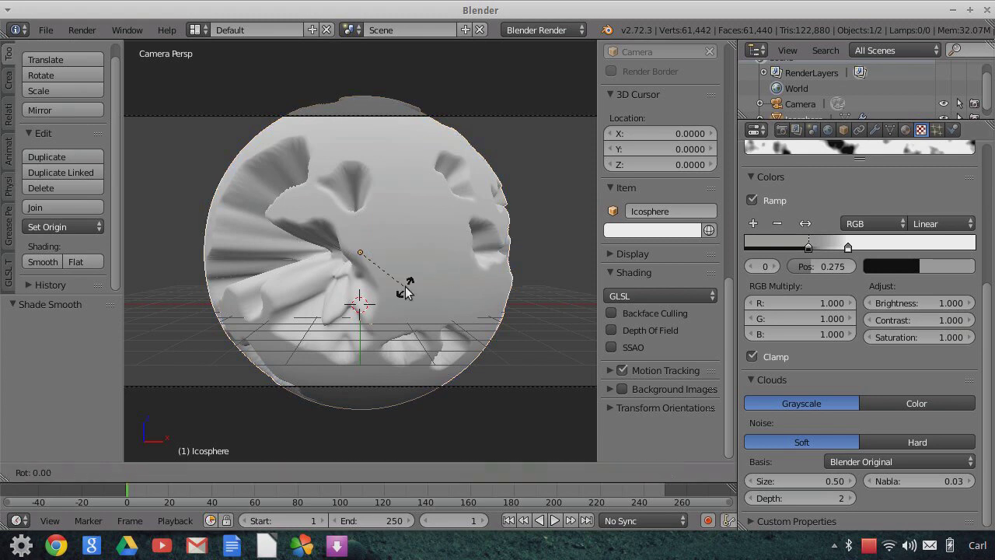
key("z")
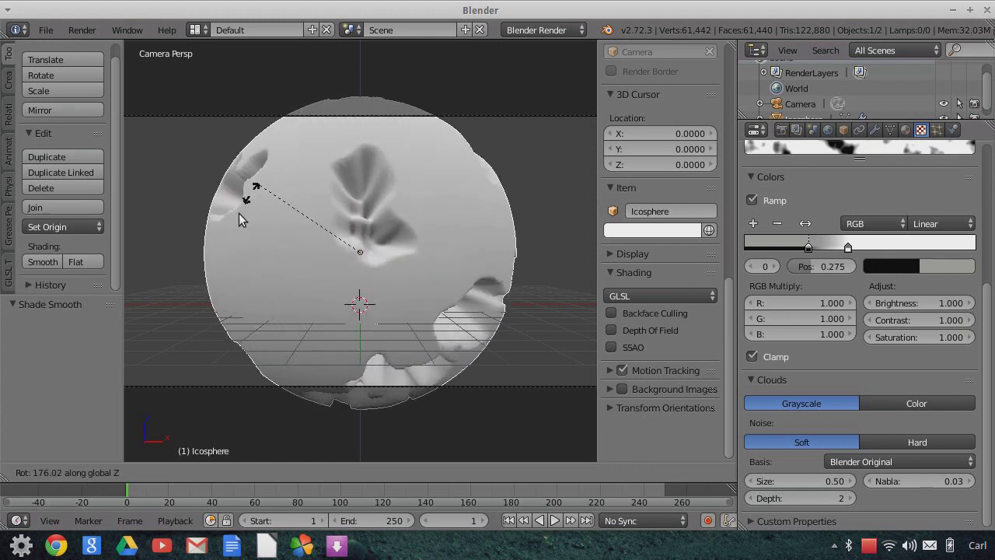
left_click(330, 305)
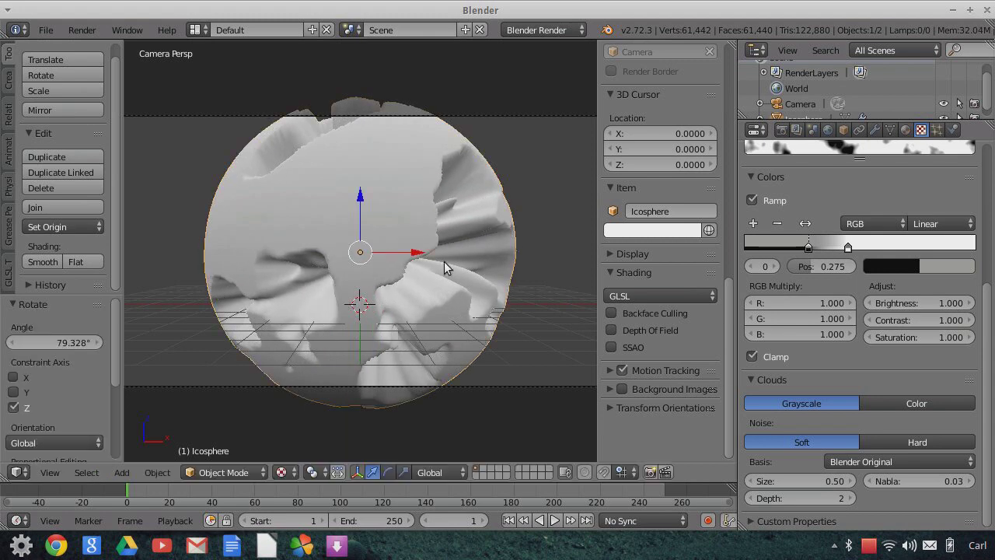
scroll(444, 262, "down", 2)
left_click_drag(363, 203, 365, 178)
Set the noise size of the displacement's Clouds texture to 0.25.
scroll(879, 291, "up", 4)
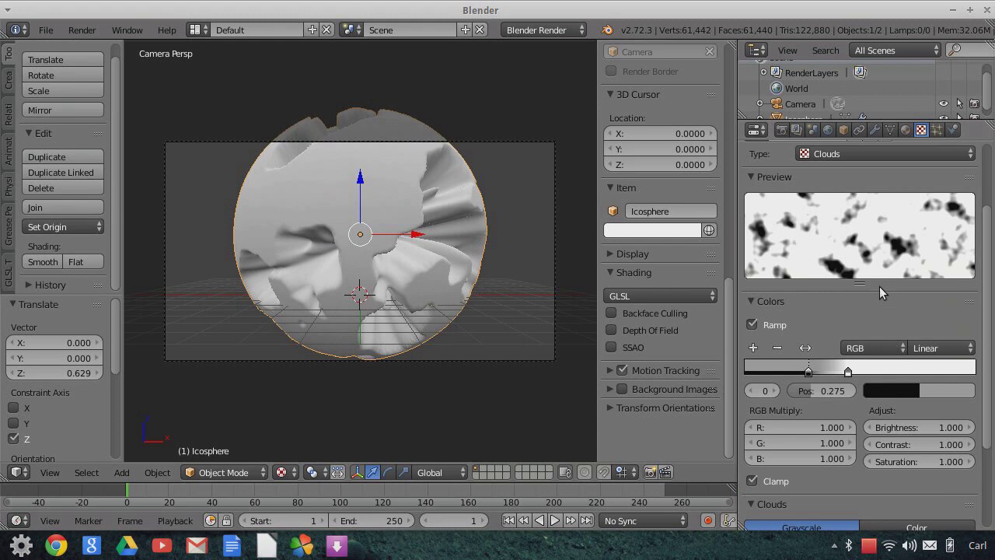
scroll(853, 421, "down", 4)
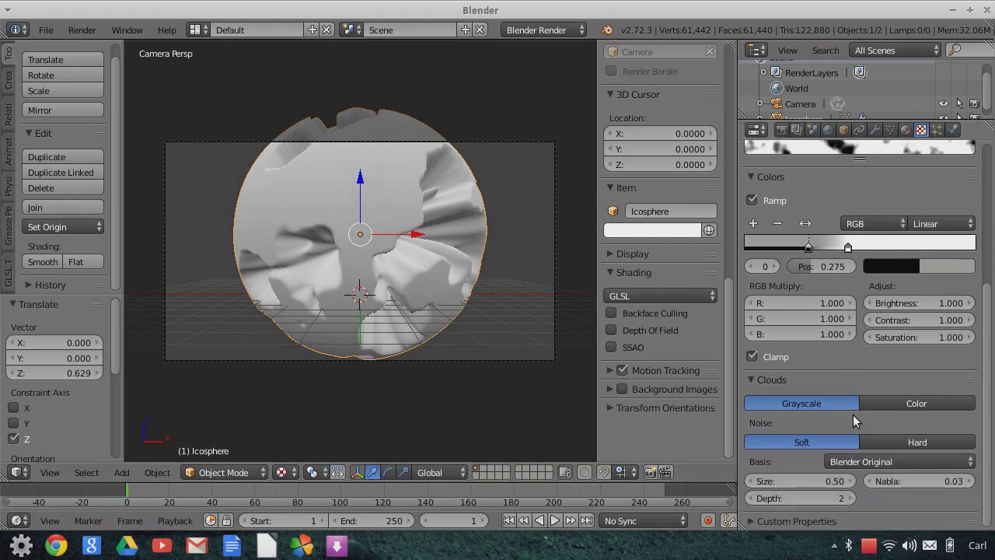
left_click(819, 483)
type("0.25")
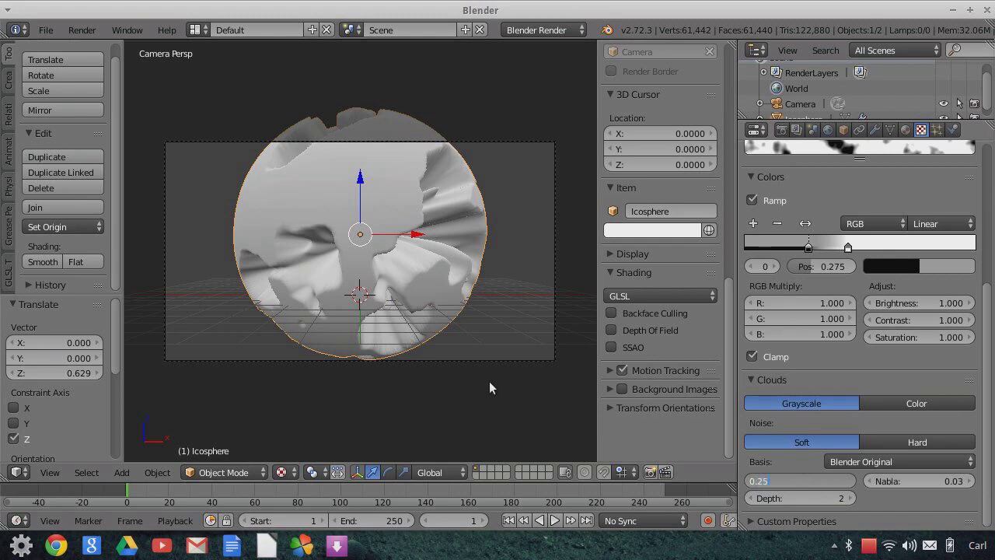
key("Return")
Shift the icosphere about 0.58 along X and rotate it about -28° around the global X axis.
scroll(406, 304, "up", 1)
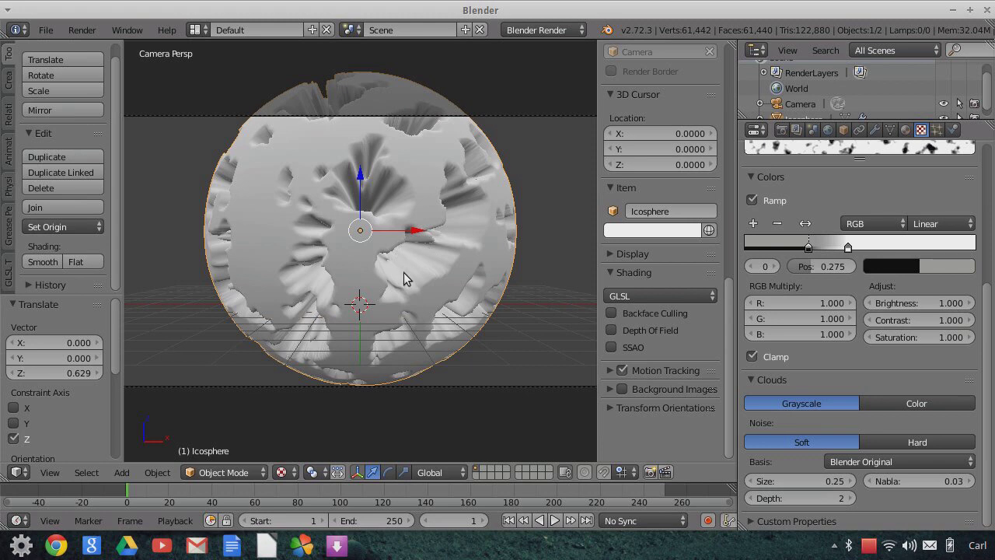
scroll(413, 274, "down", 1)
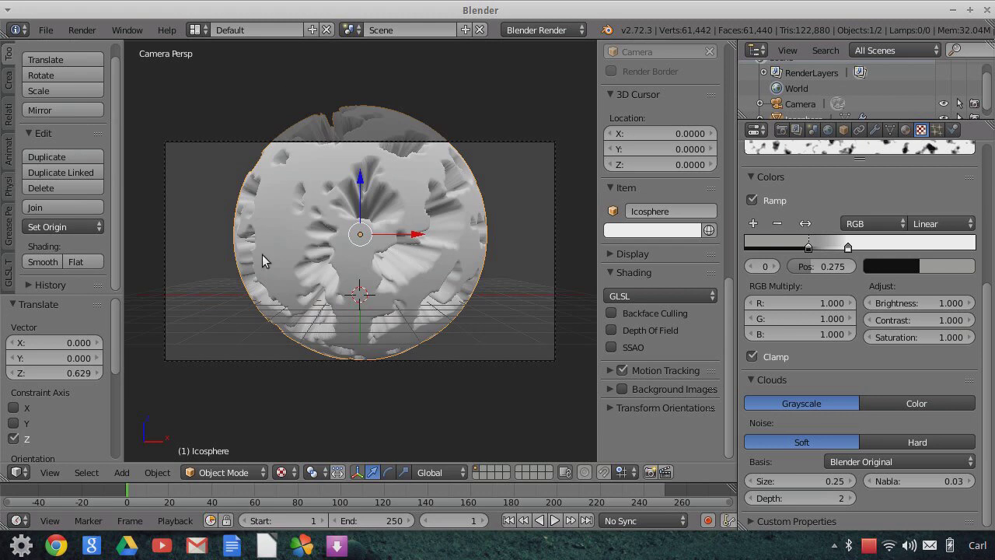
scroll(404, 323, "up", 3)
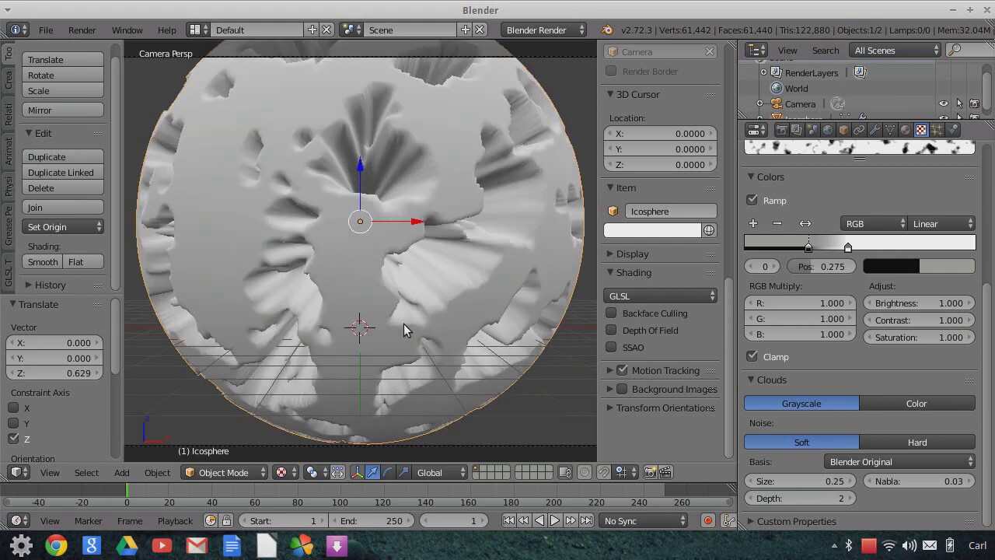
scroll(404, 323, "down", 2)
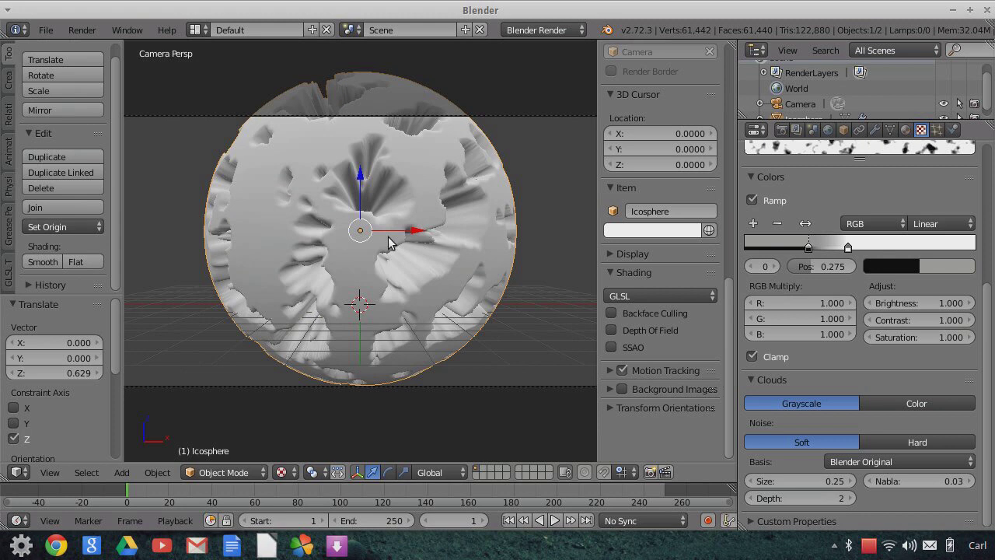
left_click_drag(411, 228, 434, 228)
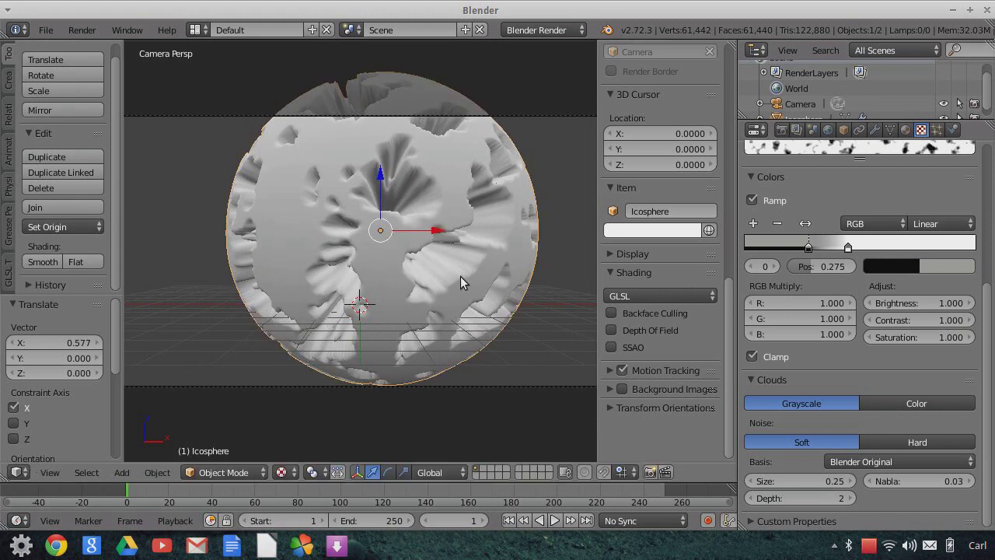
key("r")
key("x")
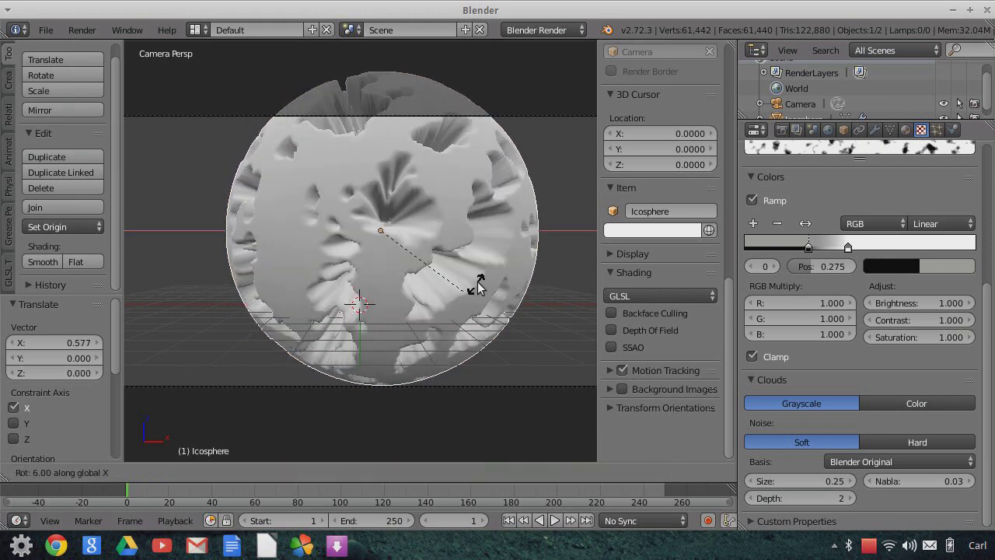
left_click(498, 235)
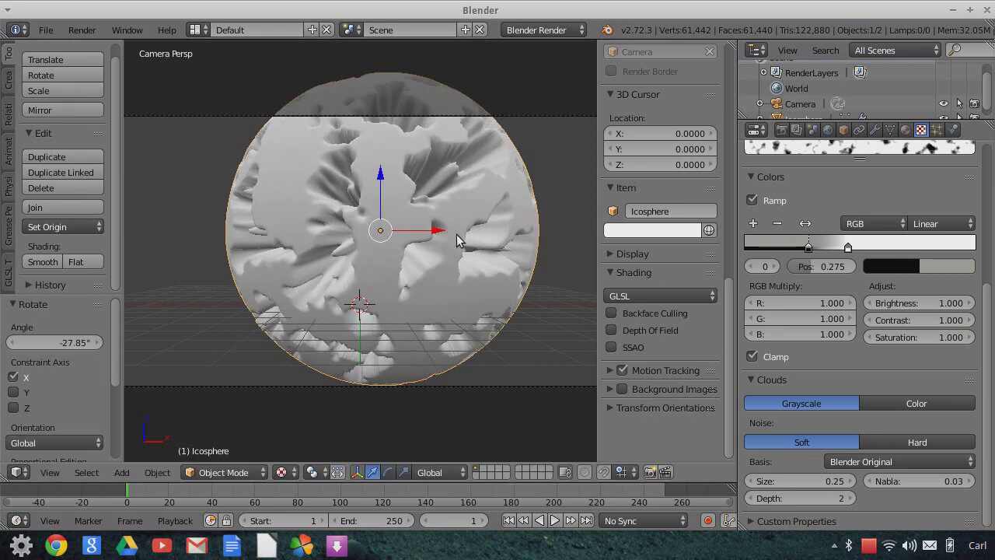
Assign the existing image texture named Texture to the second texture slot of the icosphere's material.
scroll(440, 303, "down", 3)
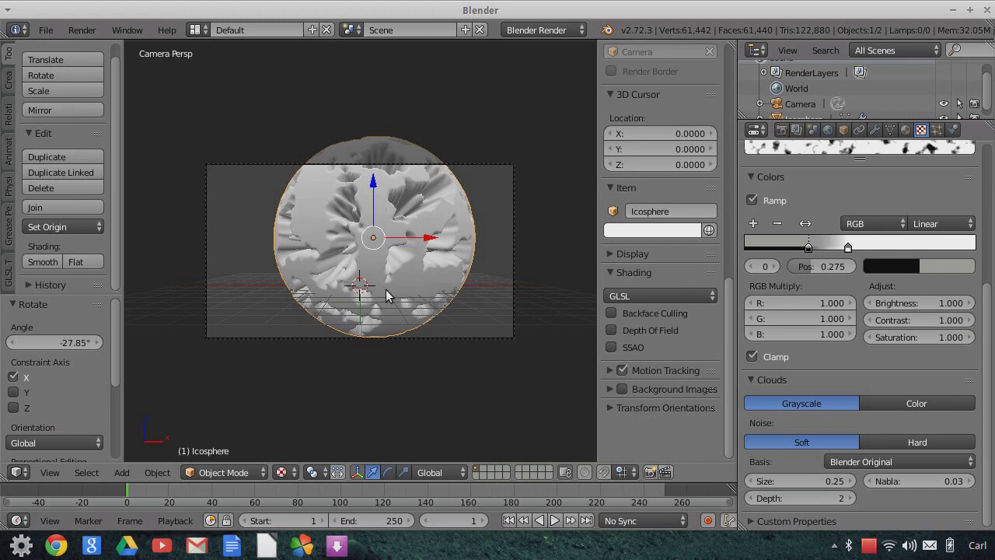
scroll(398, 342, "up", 2)
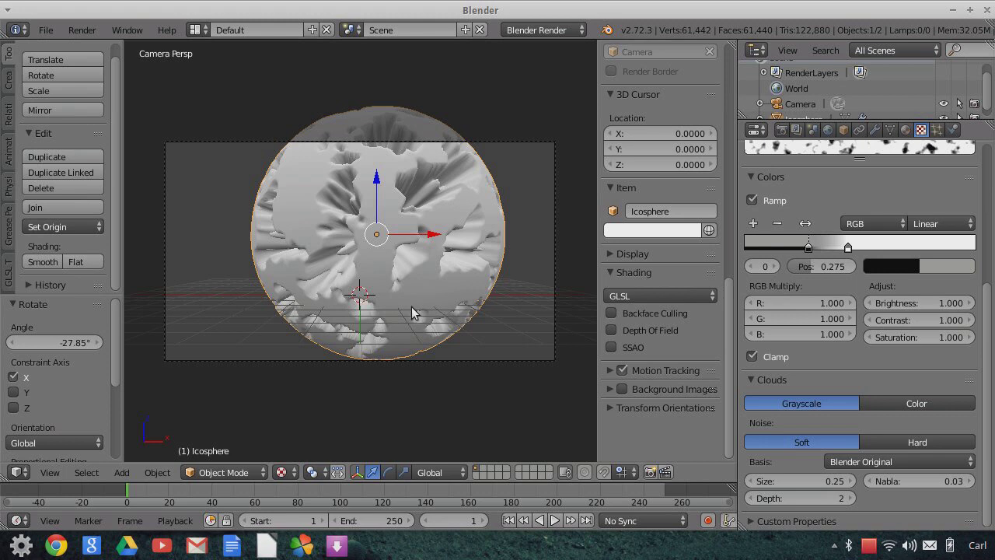
scroll(440, 374, "up", 1)
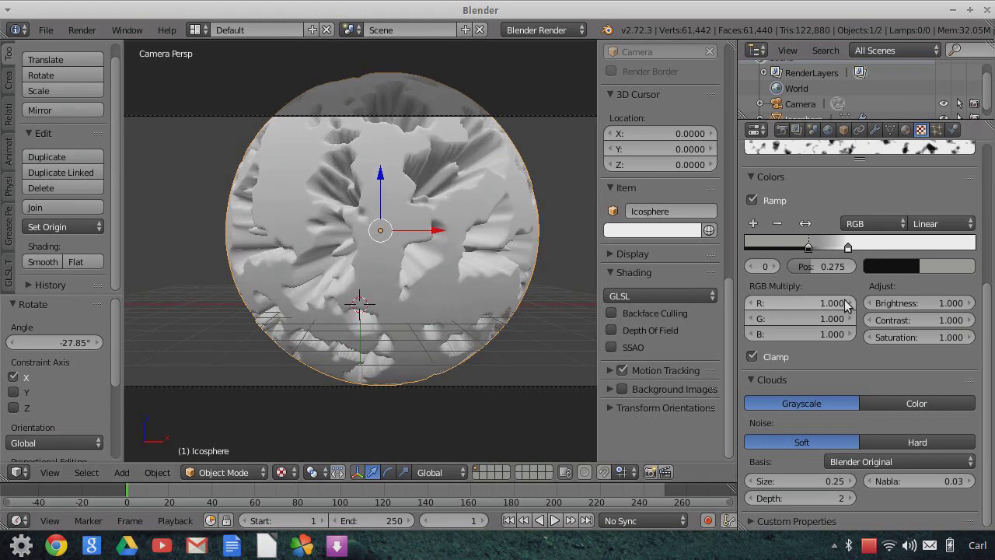
scroll(861, 312, "up", 6)
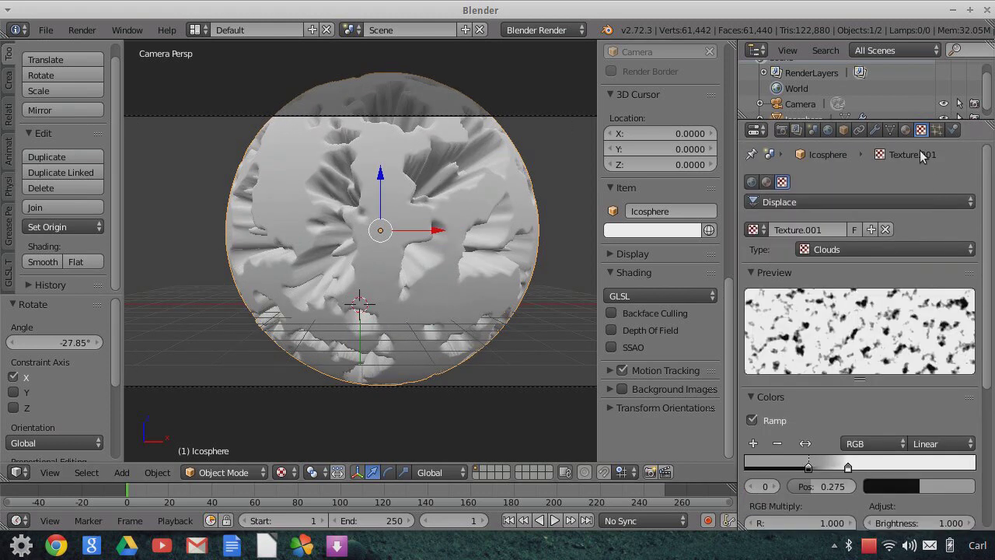
left_click(905, 131)
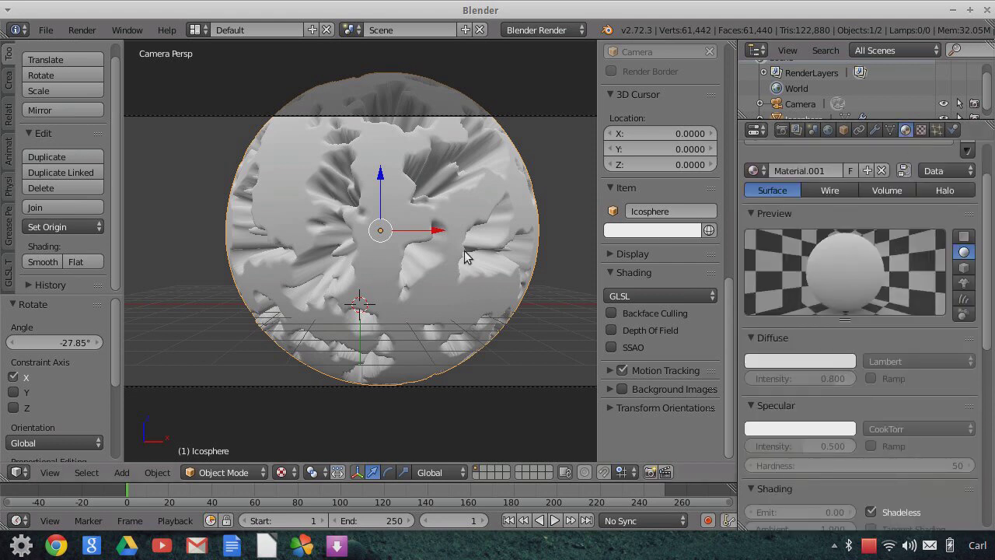
left_click(921, 130)
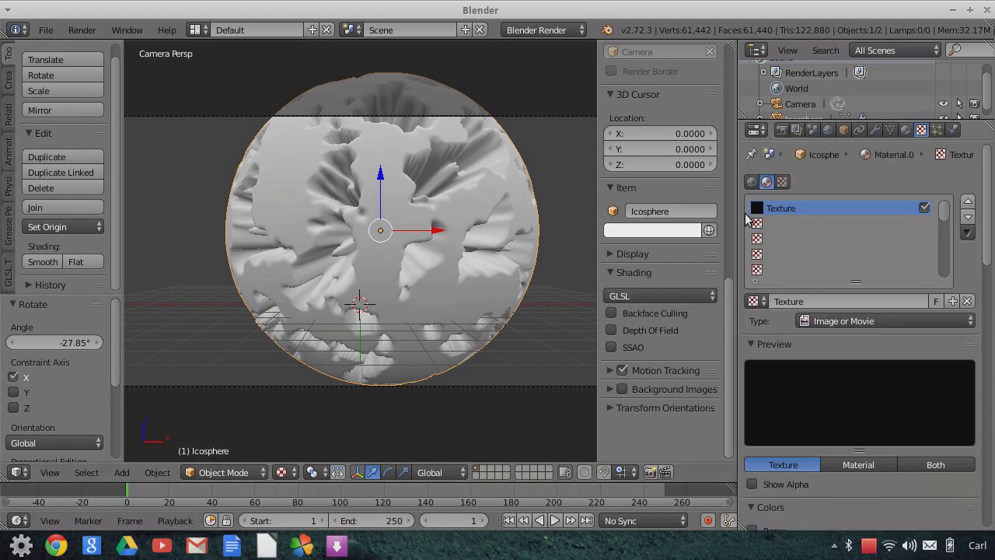
left_click(759, 224)
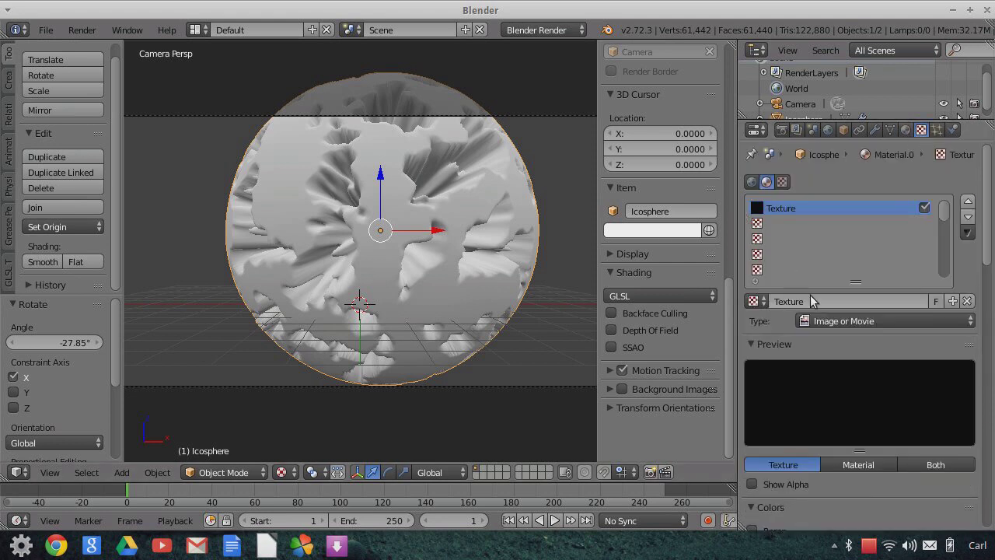
left_click(758, 302)
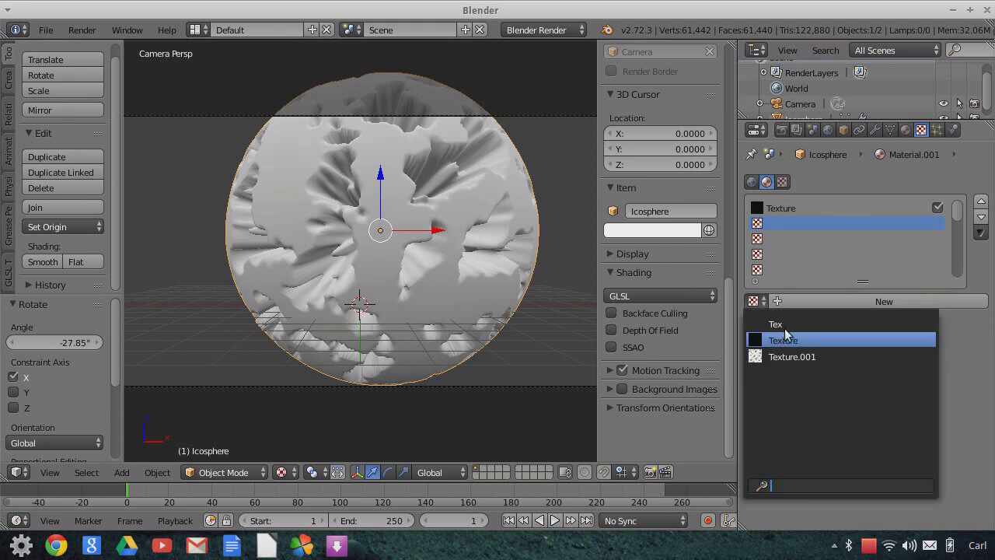
key("Return")
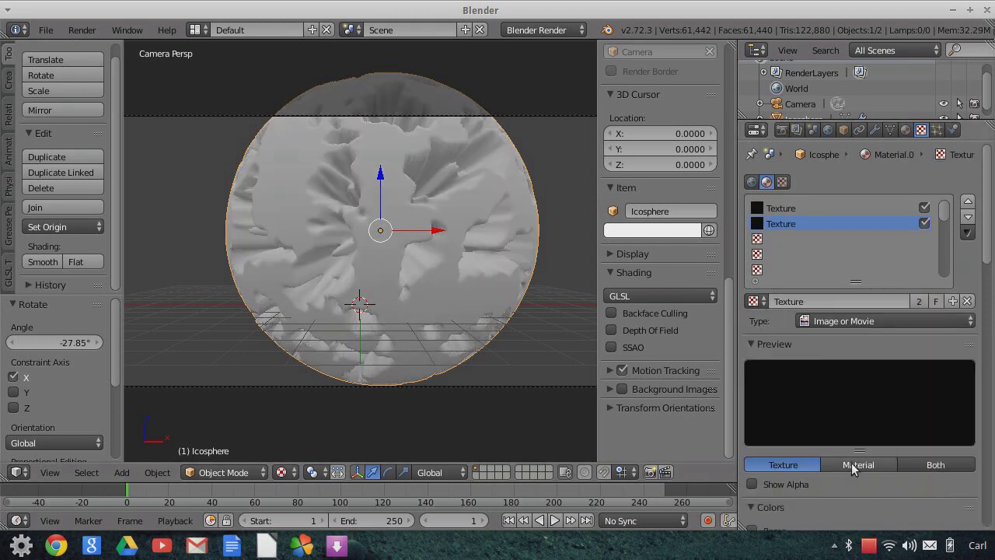
Set the second slot's mapping coordinates to Normal and its X and Y mapping size to 0.90.
scroll(853, 467, "down", 4)
scroll(852, 467, "down", 10)
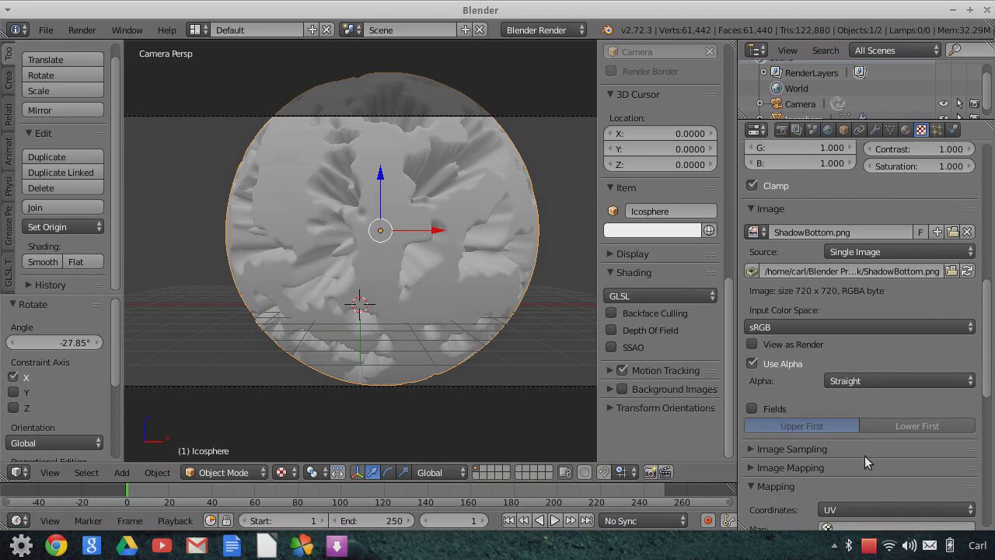
left_click(860, 386)
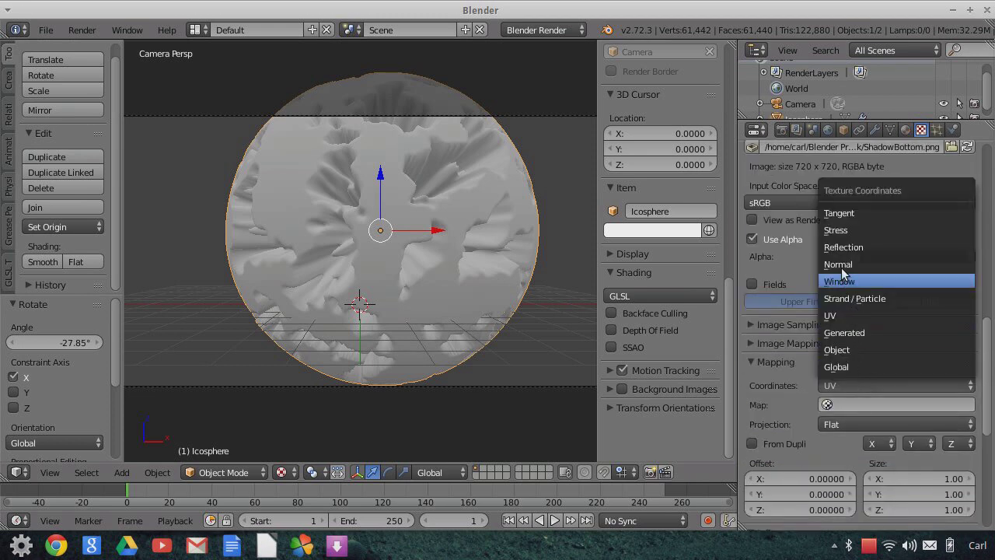
key("Return")
scroll(894, 459, "down", 1)
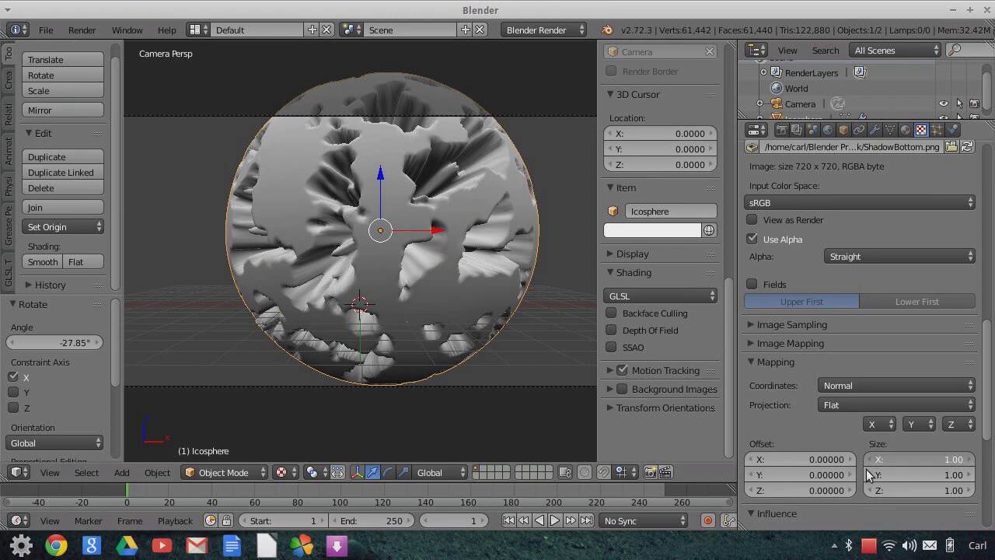
key("Return")
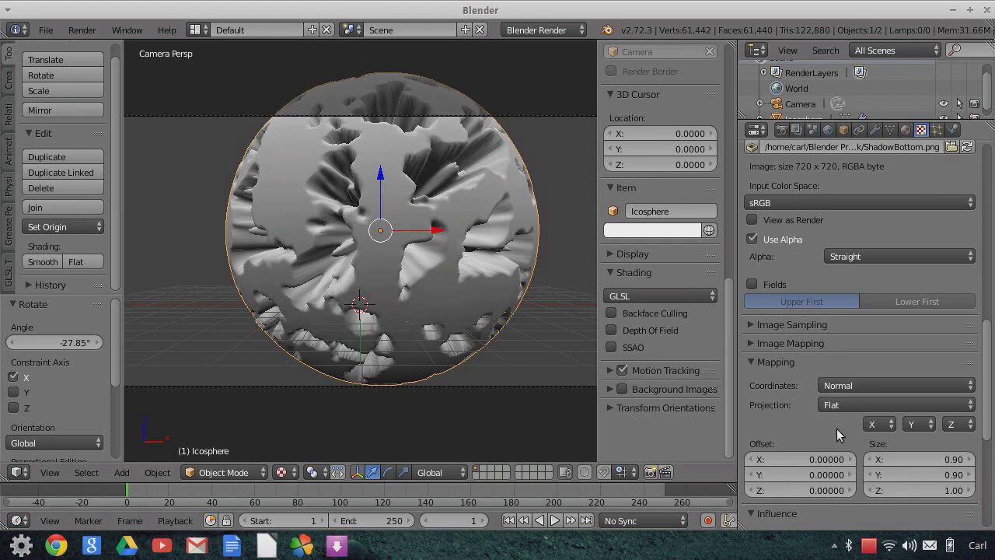
Add a new image texture in the material's third texture slot and load ShadowRight.png from the ShadelessLightingPack folder.
scroll(888, 434, "up", 12)
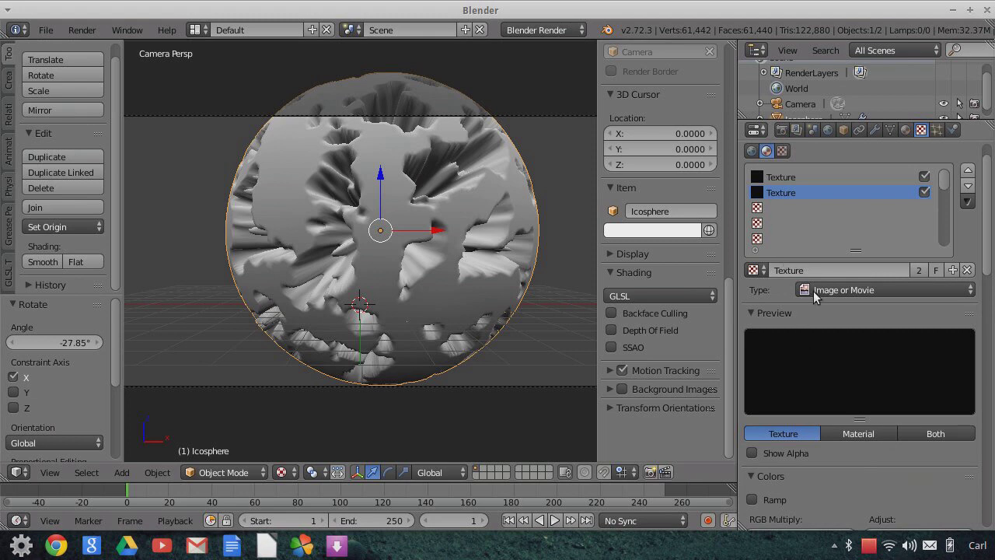
left_click(816, 208)
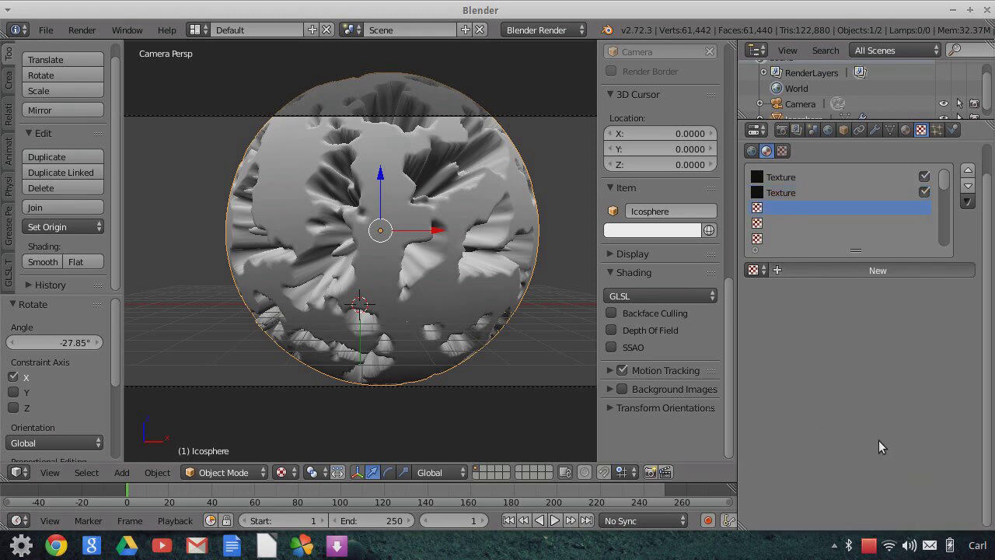
left_click(878, 270)
scroll(878, 441, "down", 8)
left_click(902, 388)
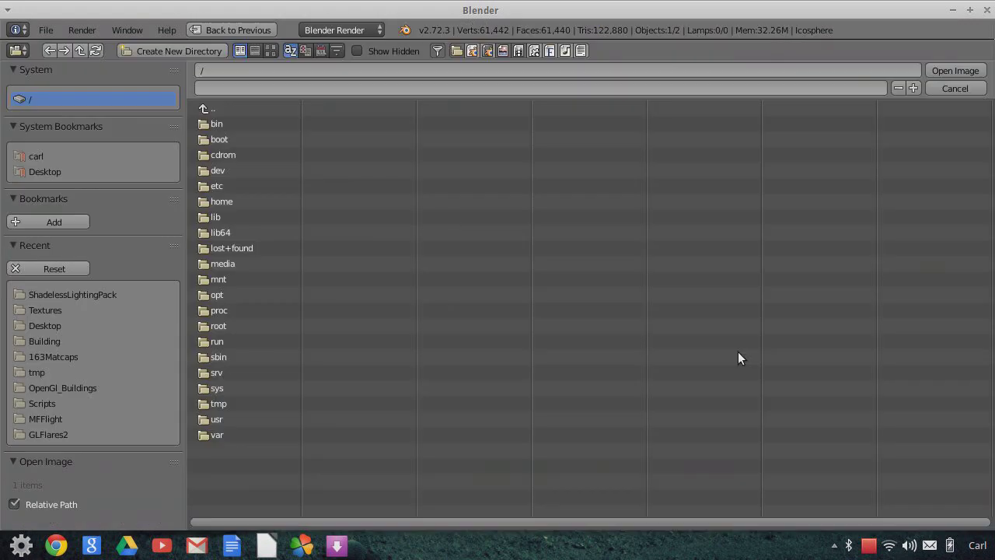
left_click(86, 300)
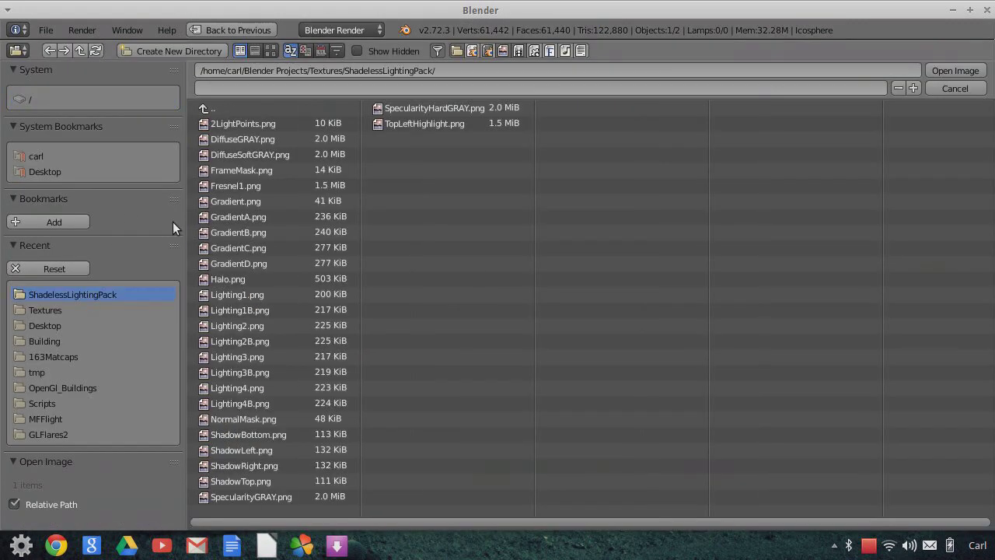
left_click(270, 50)
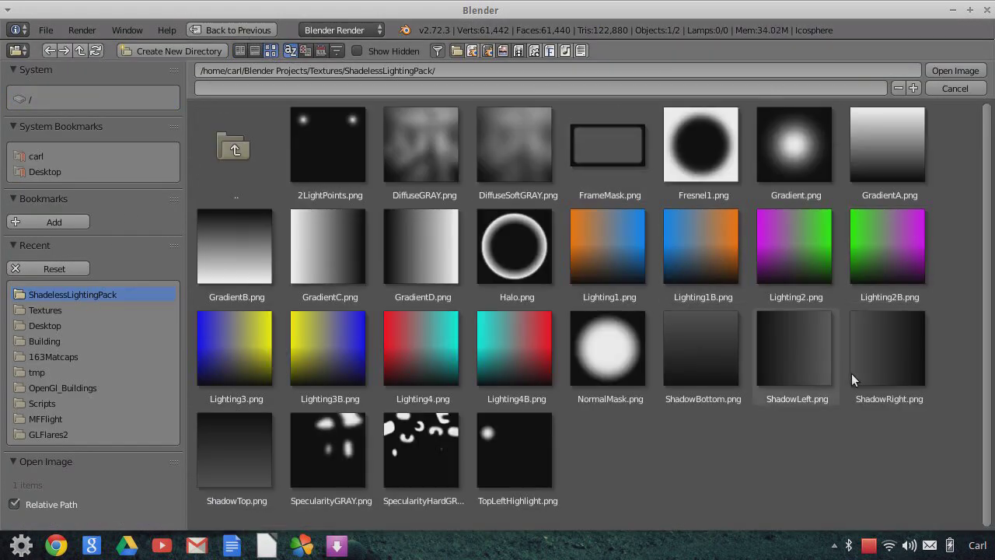
left_click(900, 359)
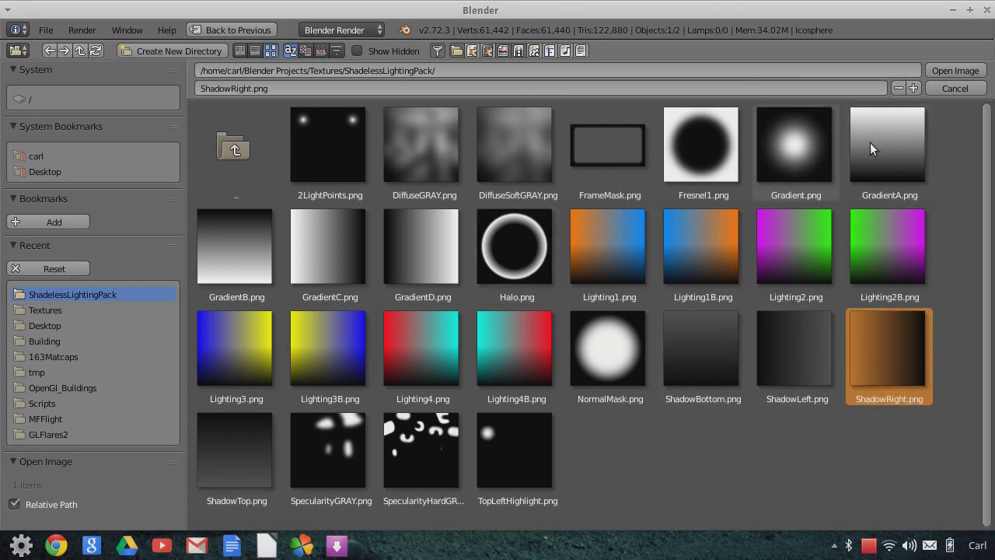
double_click(890, 334)
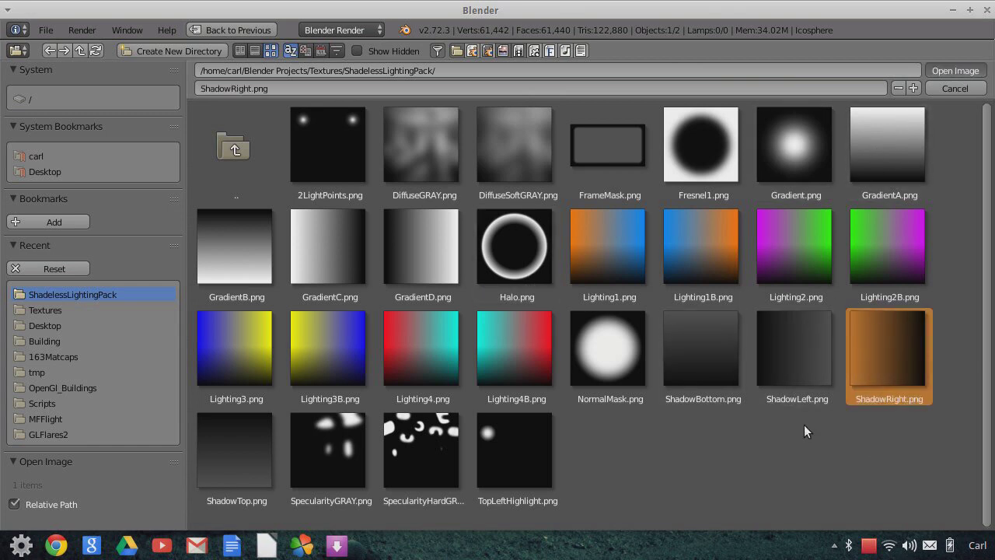
Set the ShadowRight texture's mapping coordinates to Normal and its X and Y mapping size to 0.90.
scroll(872, 453, "down", 3)
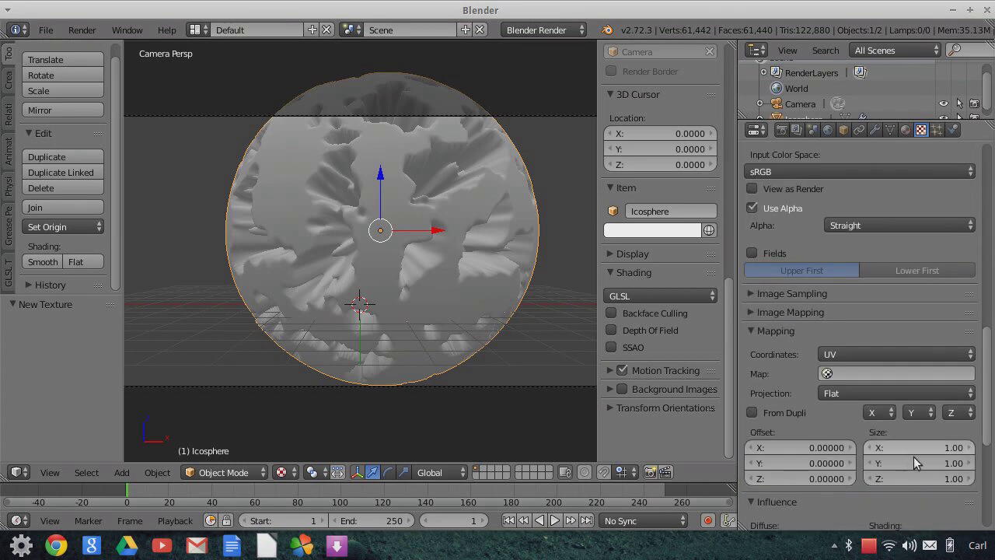
left_click(854, 356)
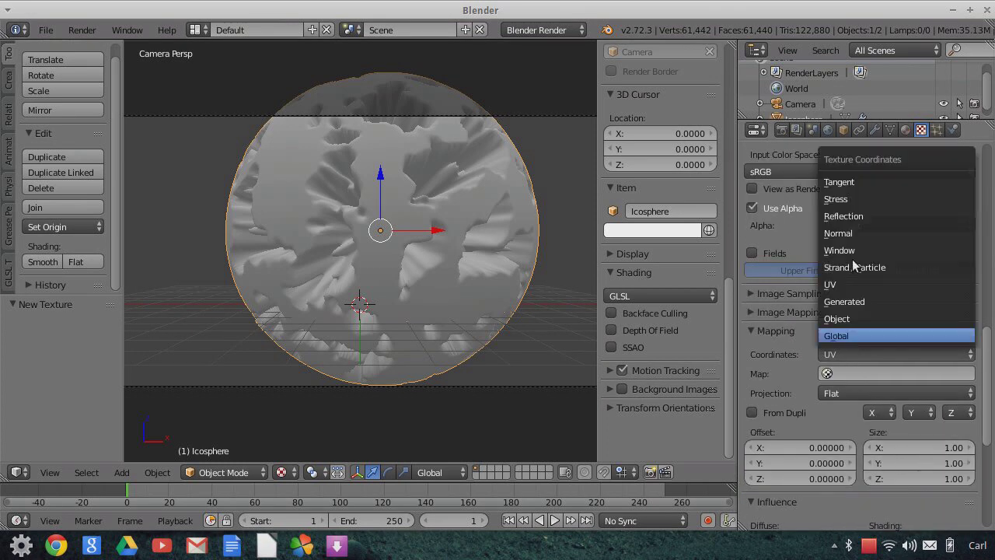
key("Return")
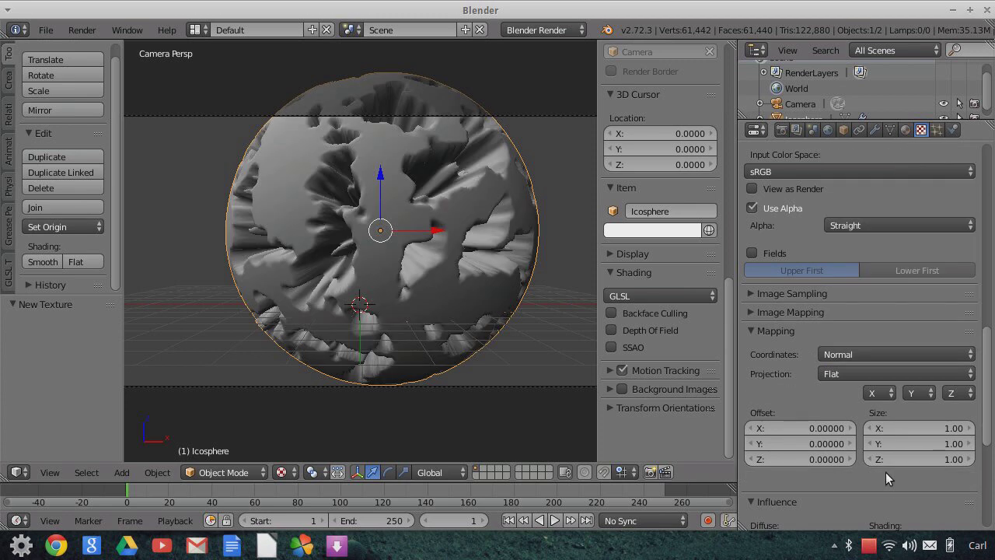
left_click(870, 429)
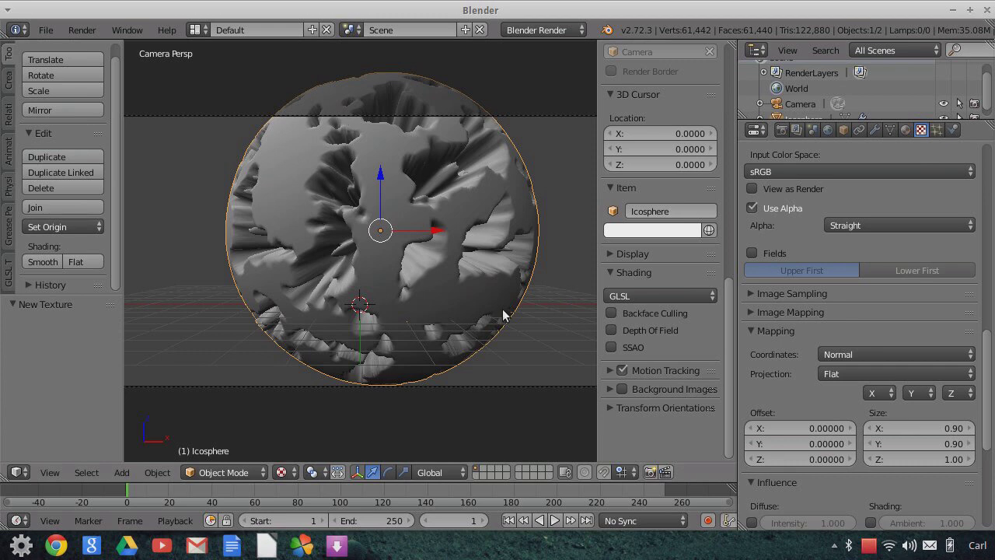
Scale the icosphere down and move it about -0.67 along Z so it fits within the camera frame.
key("s")
left_click(470, 292)
left_click_drag(379, 179, 375, 206)
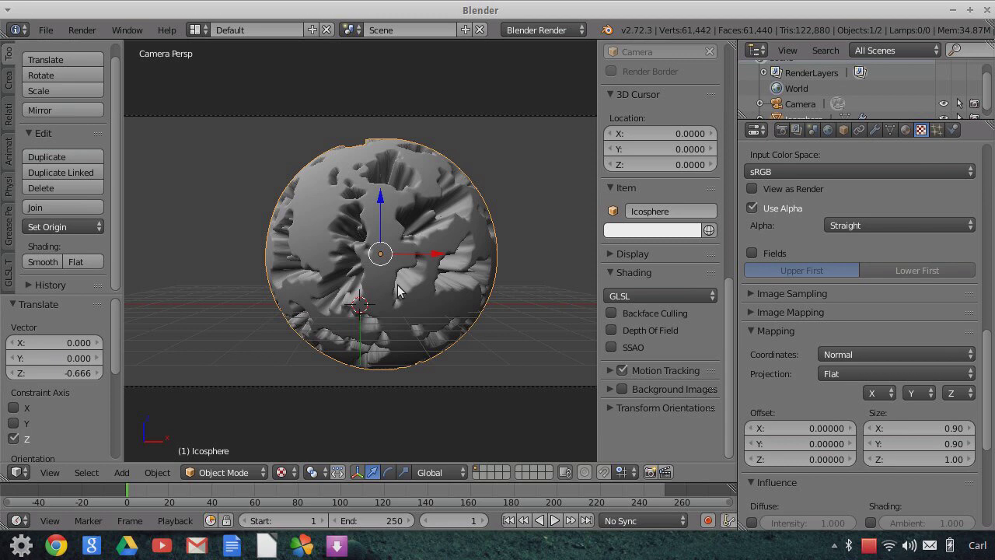
scroll(461, 343, "up", 2)
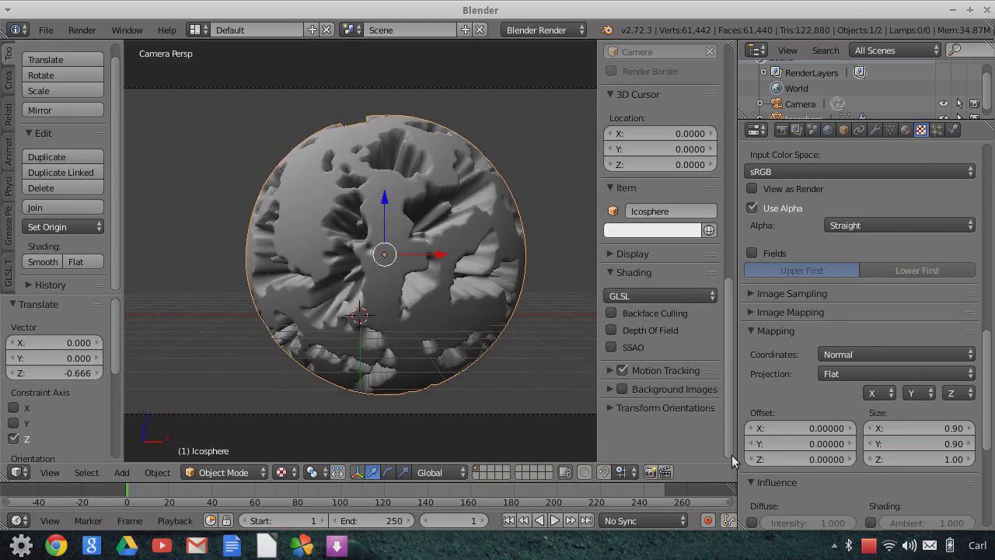
Move the ShadowRight texture down two places to the material's fifth texture slot.
scroll(921, 442, "up", 2)
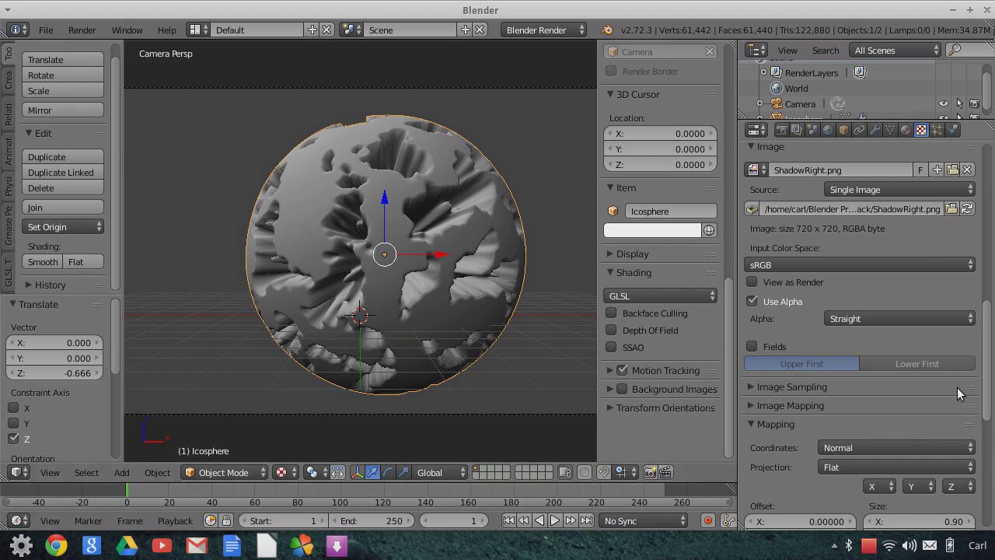
scroll(960, 392, "up", 10)
scroll(958, 389, "up", 7)
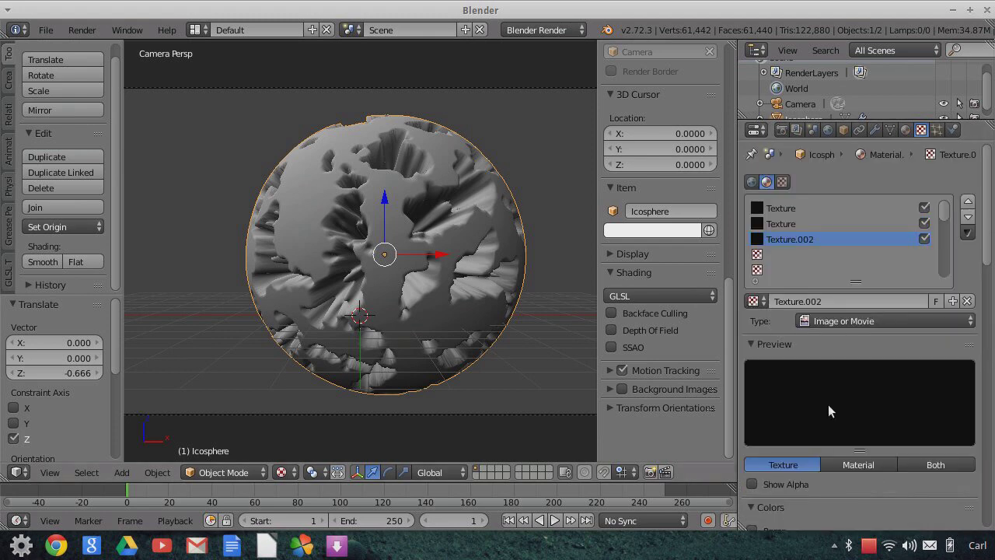
left_click(968, 217)
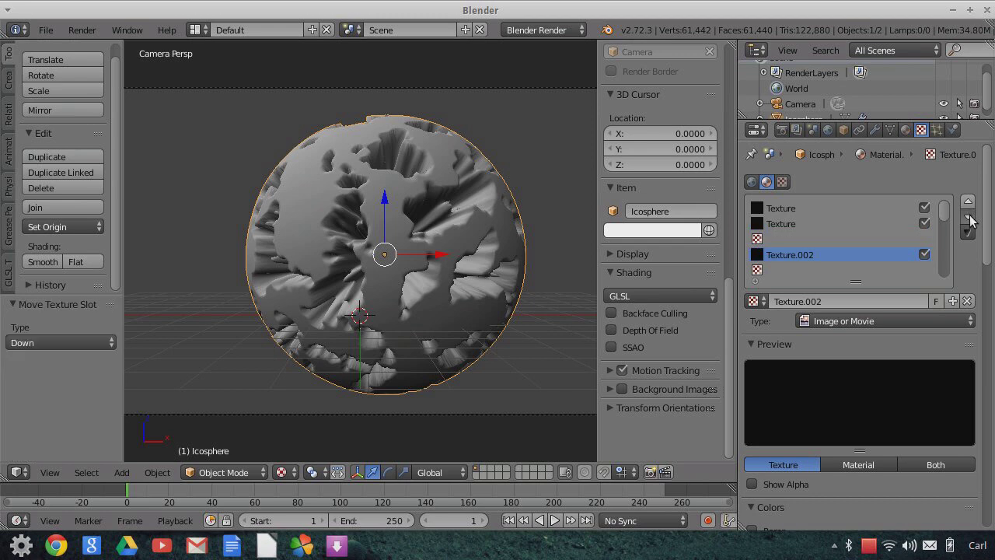
left_click(970, 221)
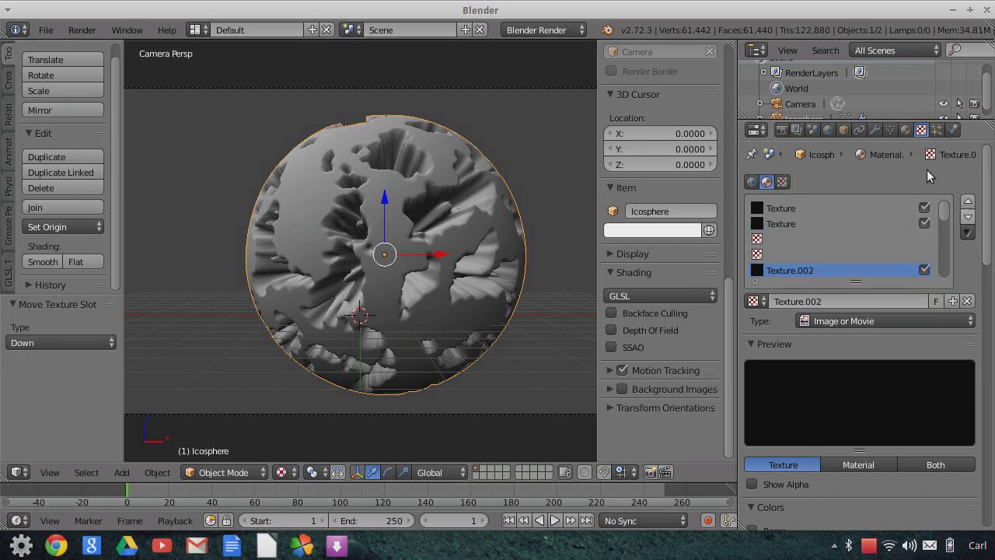
Set the view subdivisions of the icosphere's Subdivision Surface modifier to 4.
left_click(878, 131)
left_click(839, 288)
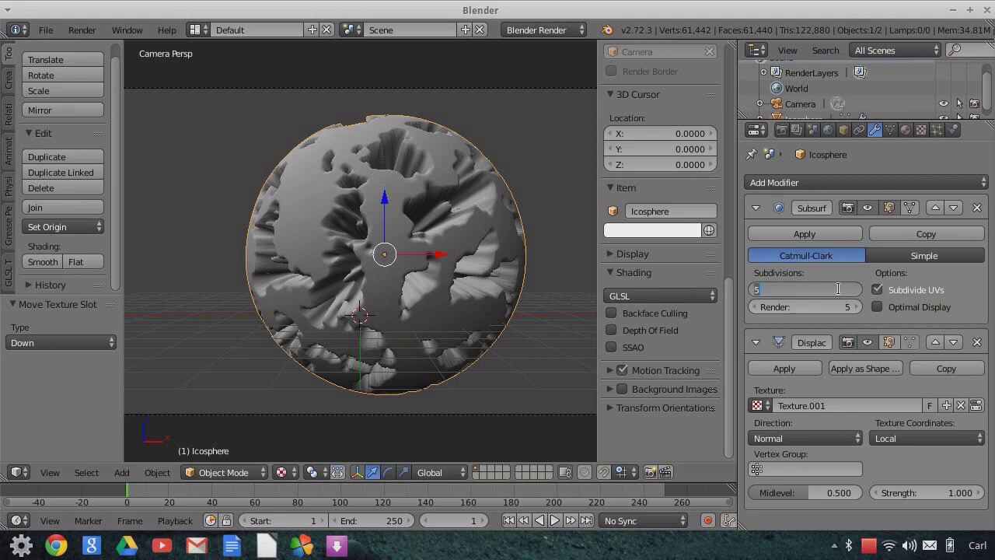
type("4")
key("Return")
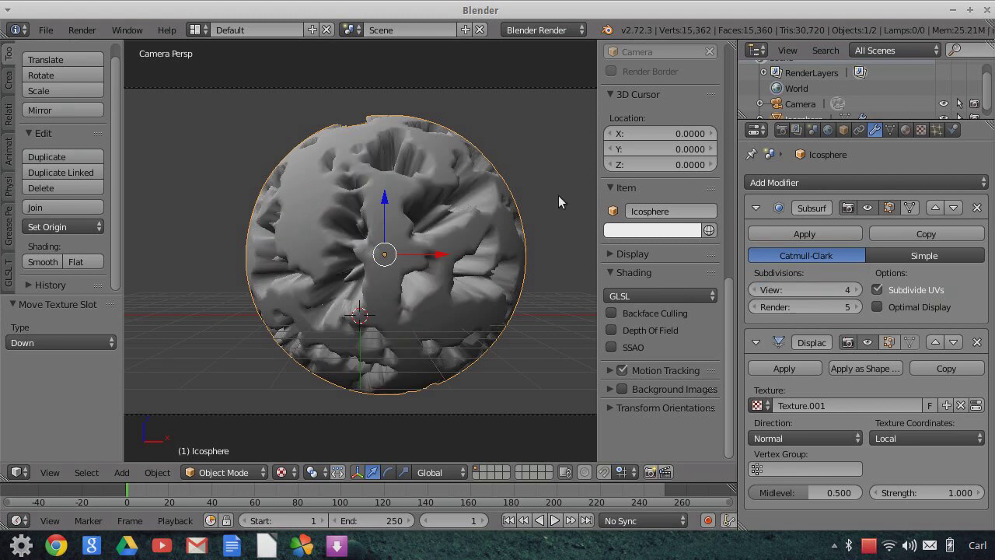
Move the second texture of the icosphere's material down to the fourth slot, directly above Texture.002.
left_click(921, 131)
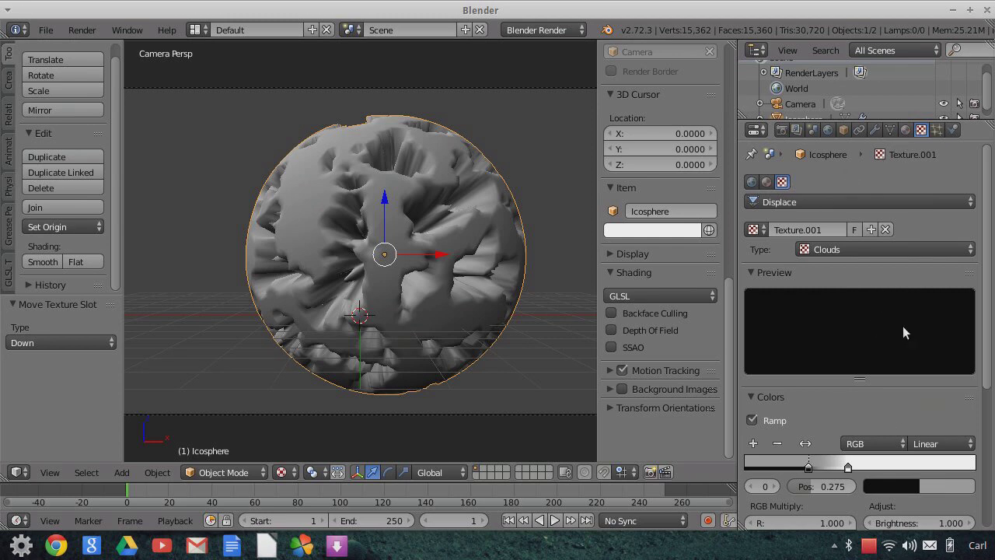
left_click(906, 130)
left_click(921, 130)
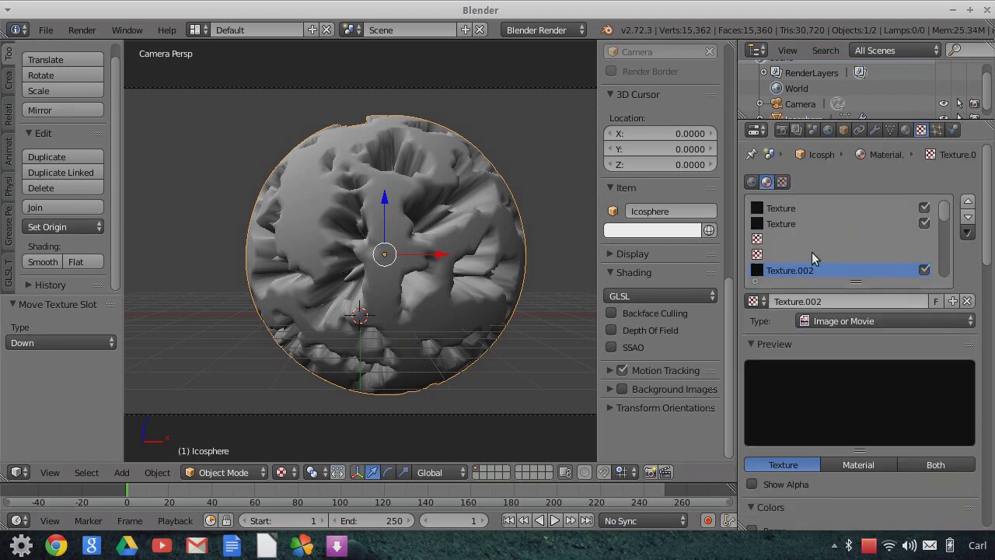
left_click(969, 218)
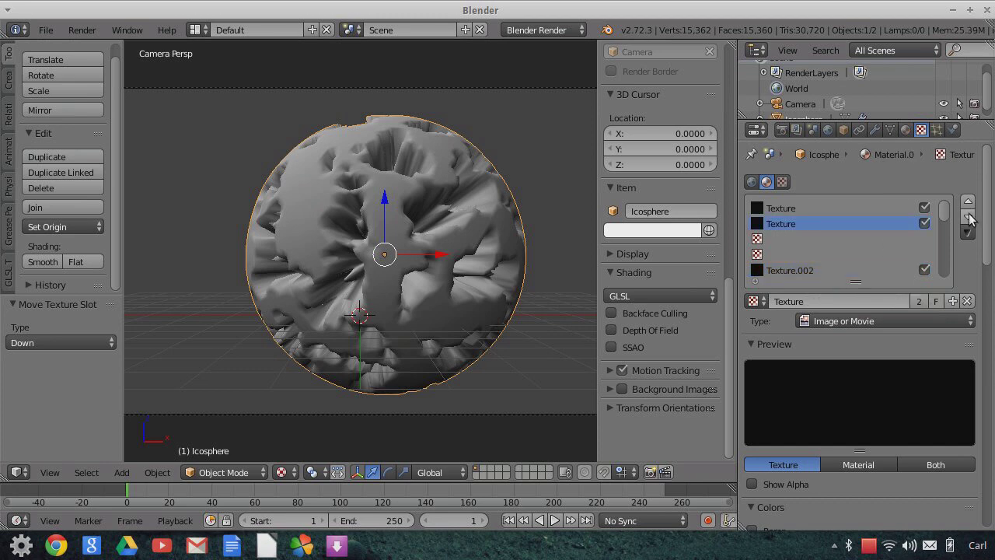
left_click(969, 218)
left_click(969, 218)
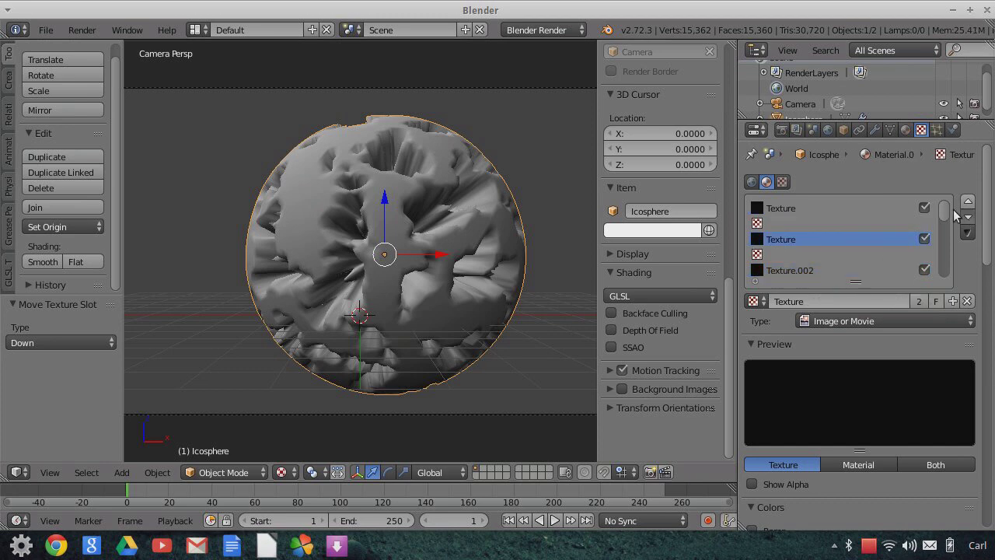
Move the first texture of the material down to the third slot, leaving the top two slots empty.
left_click(809, 214)
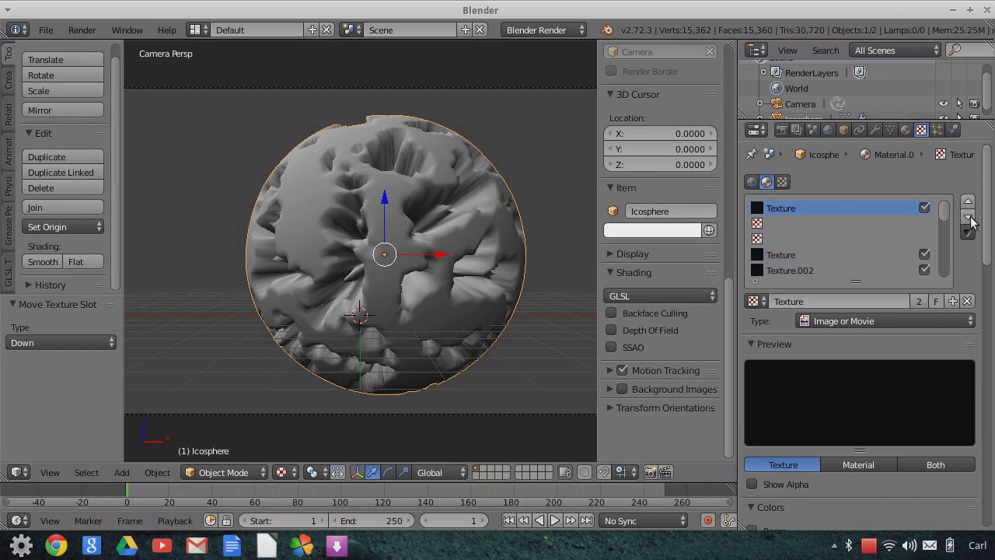
left_click(969, 218)
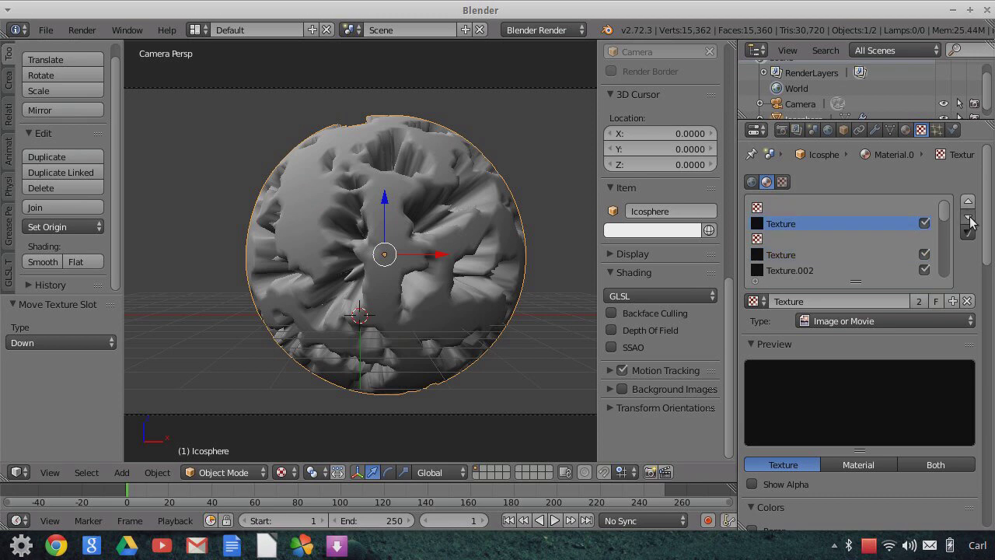
left_click(968, 219)
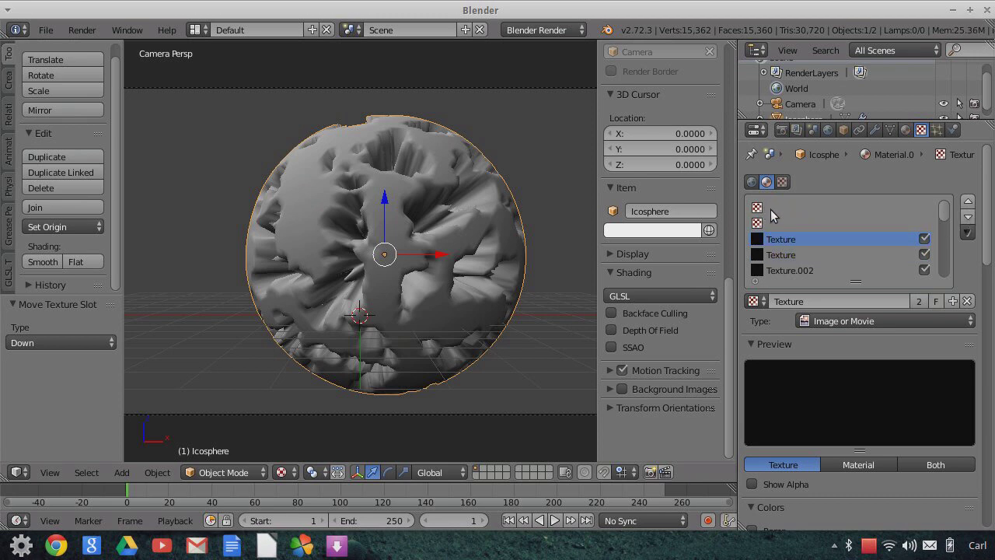
Create a new image texture in the first empty slot of the icosphere's material.
left_click(772, 210)
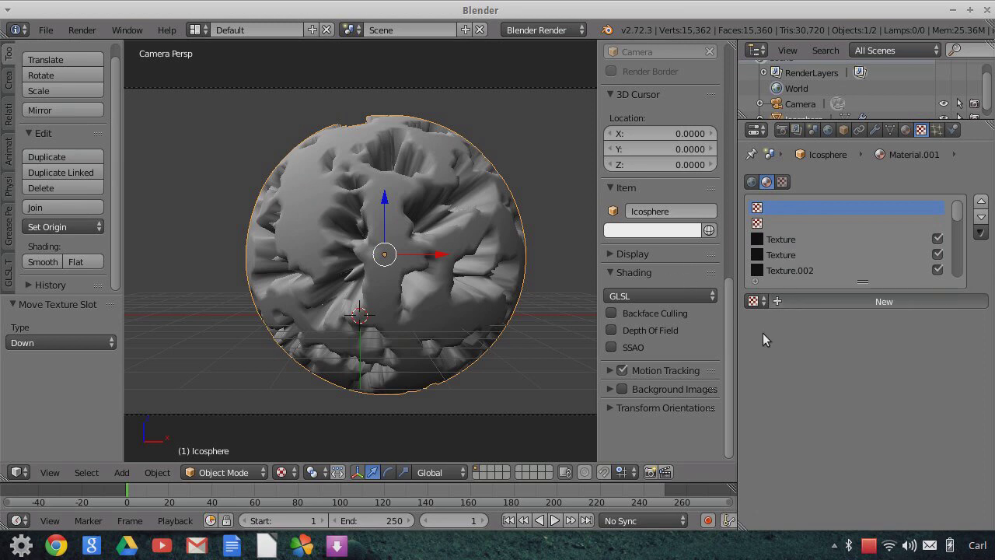
left_click(825, 302)
scroll(896, 434, "down", 5)
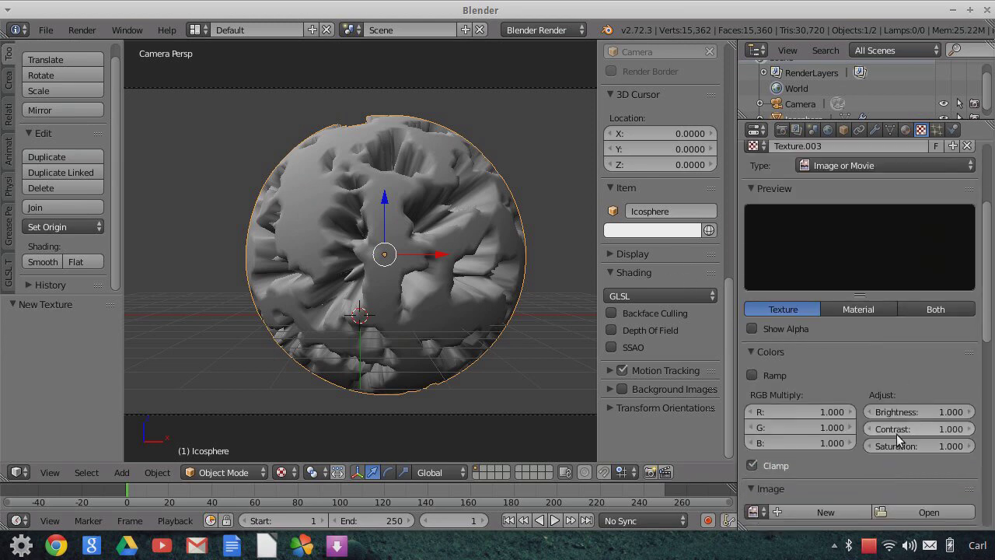
scroll(897, 434, "down", 2)
Load RockRough.png from the Textures folder as the new texture's image, browsing the files as thumbnails.
left_click(895, 442)
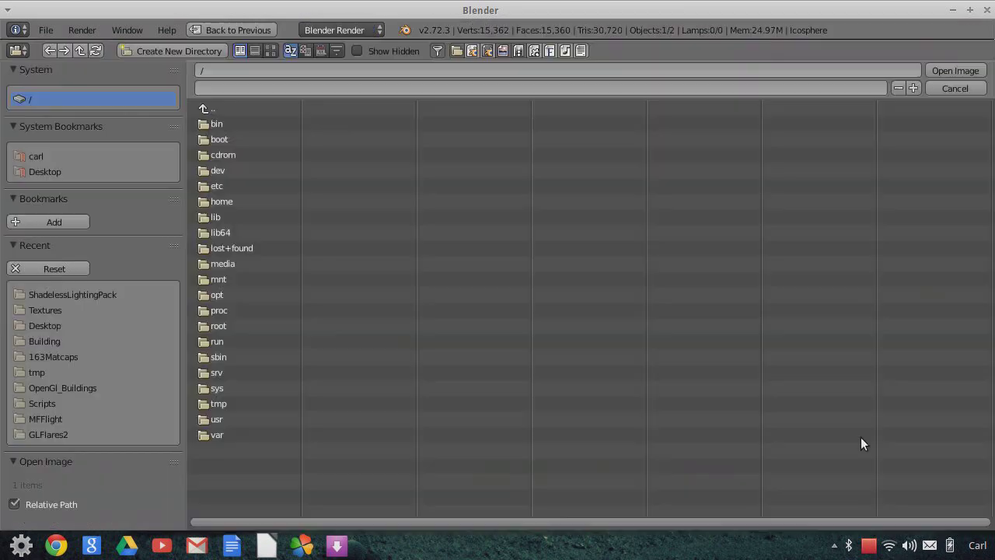
left_click(81, 294)
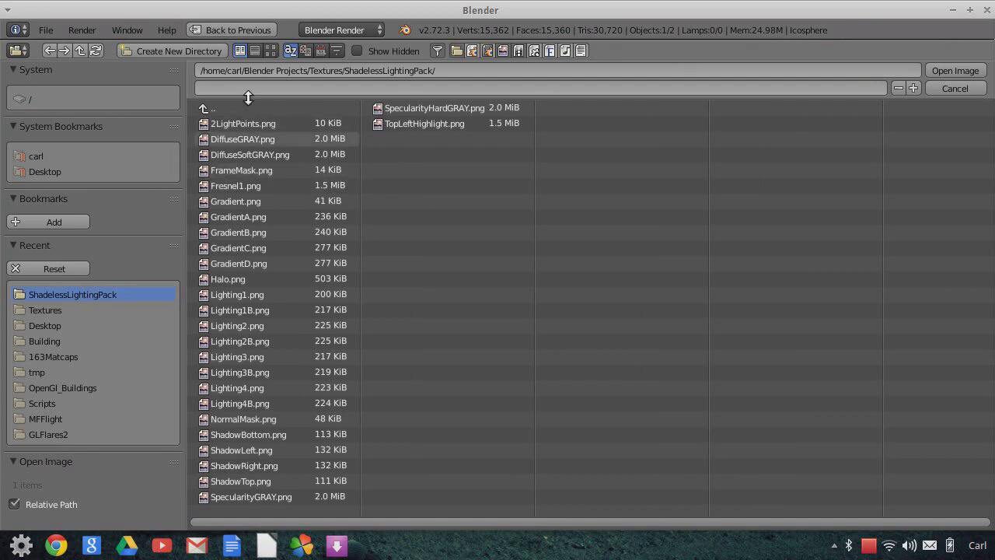
left_click(41, 320)
left_click(43, 311)
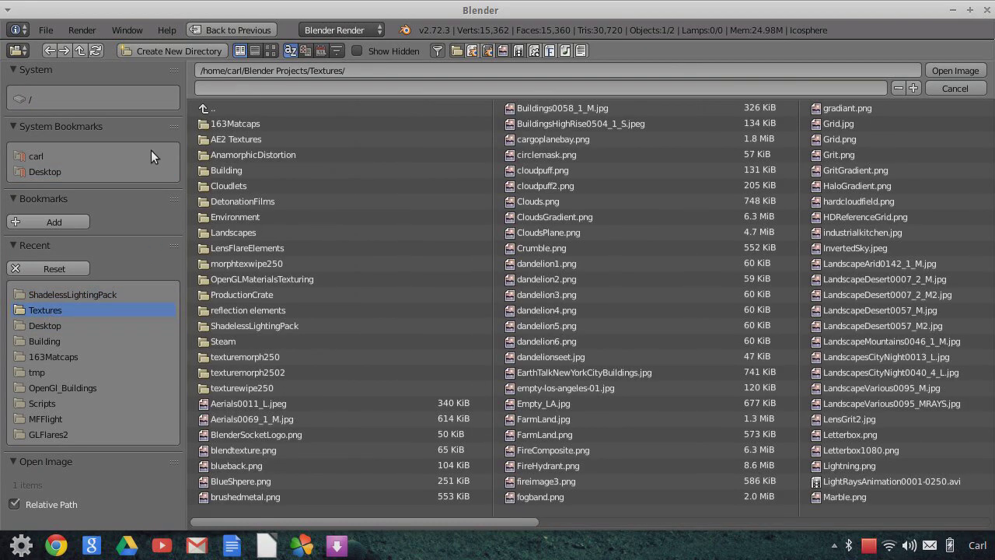
left_click(272, 50)
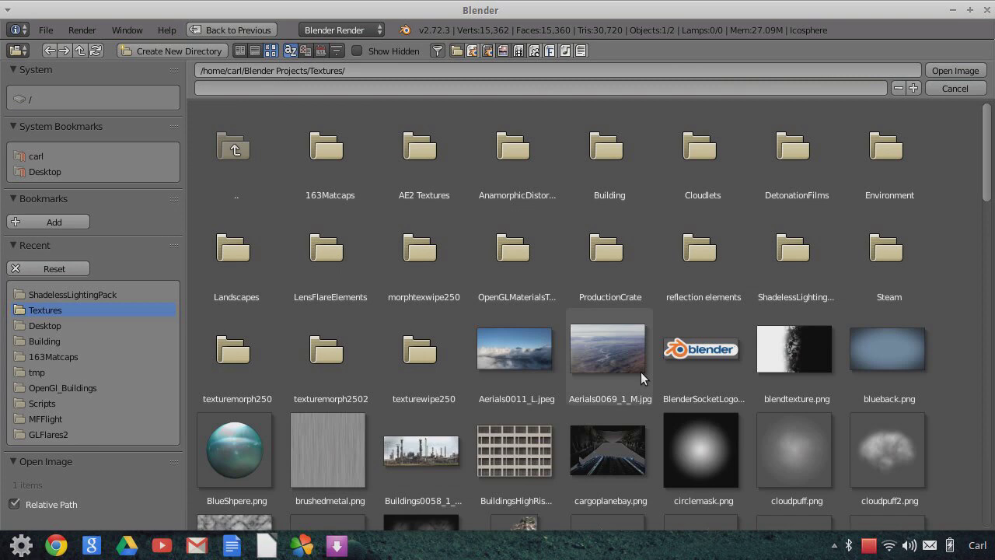
scroll(641, 372, "down", 4)
scroll(641, 372, "down", 12)
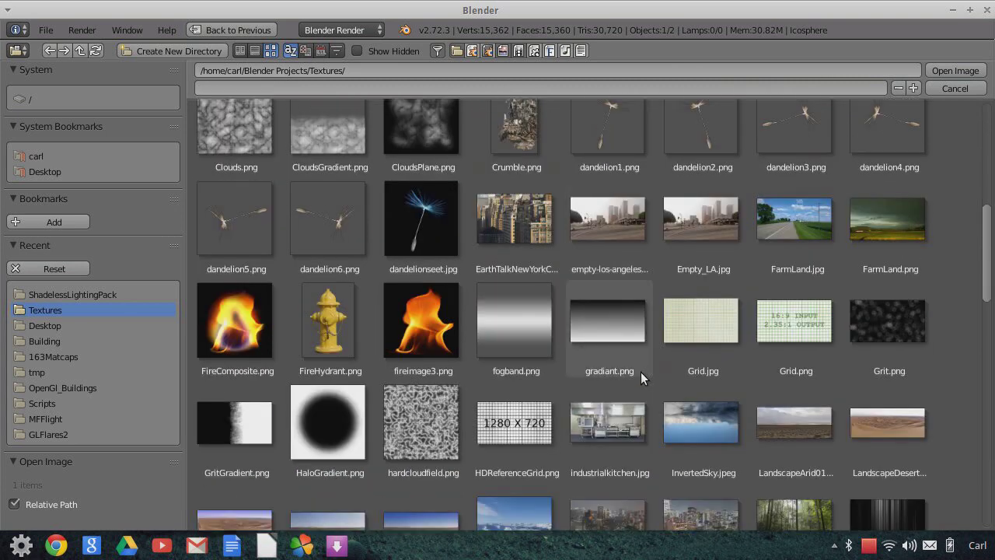
scroll(641, 371, "down", 8)
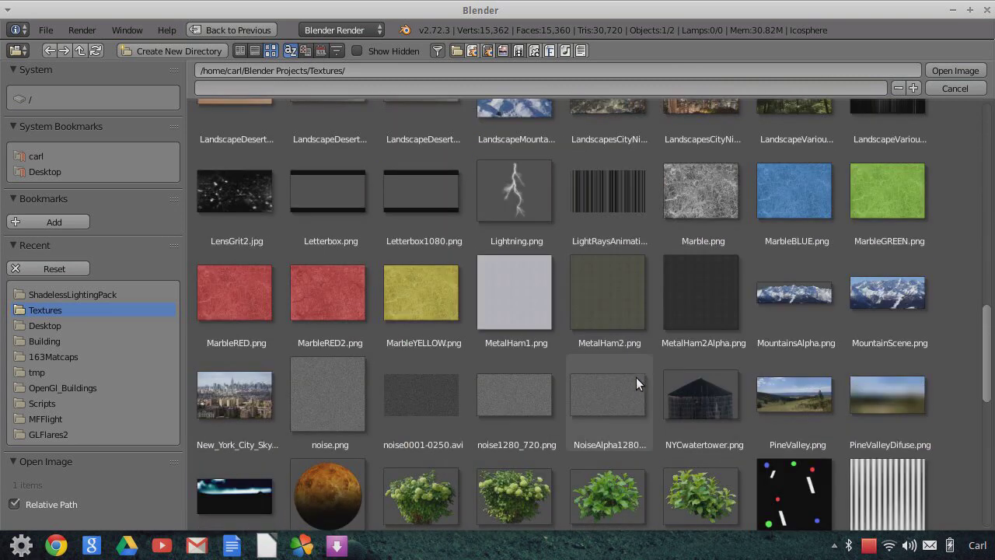
left_click(423, 369)
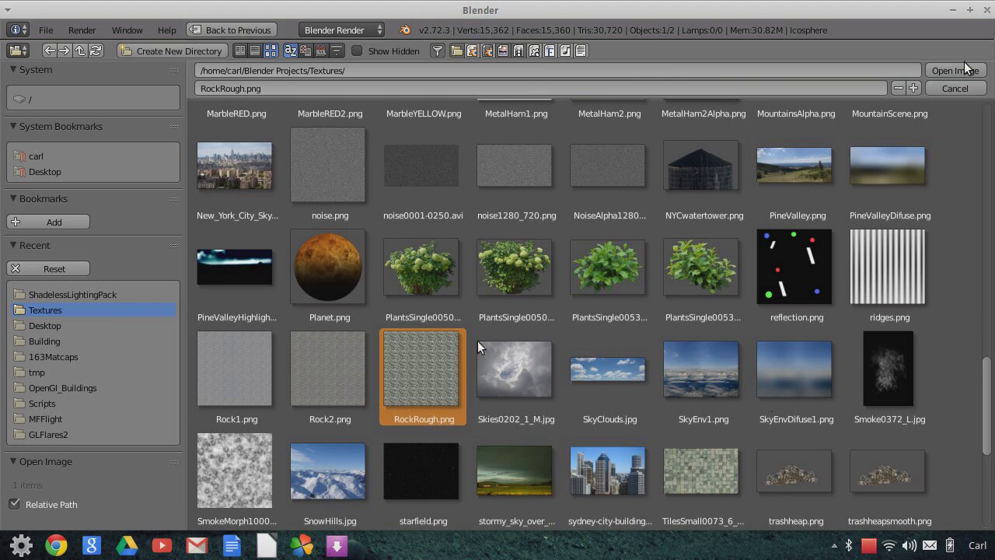
left_click(965, 69)
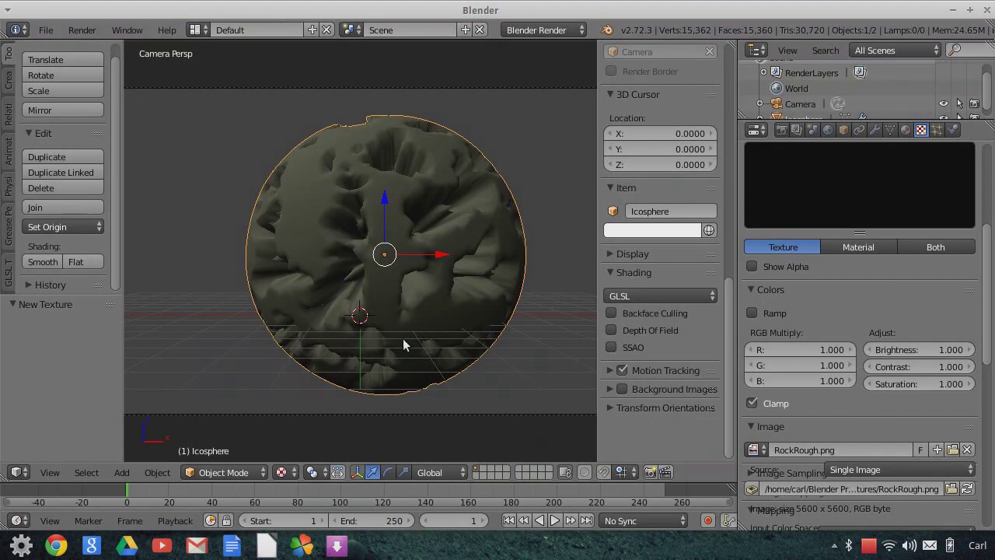
Unwrap the whole icosphere mesh in Edit Mode using Smart UV Project with its default settings, and return to Object Mode.
scroll(909, 445, "down", 4)
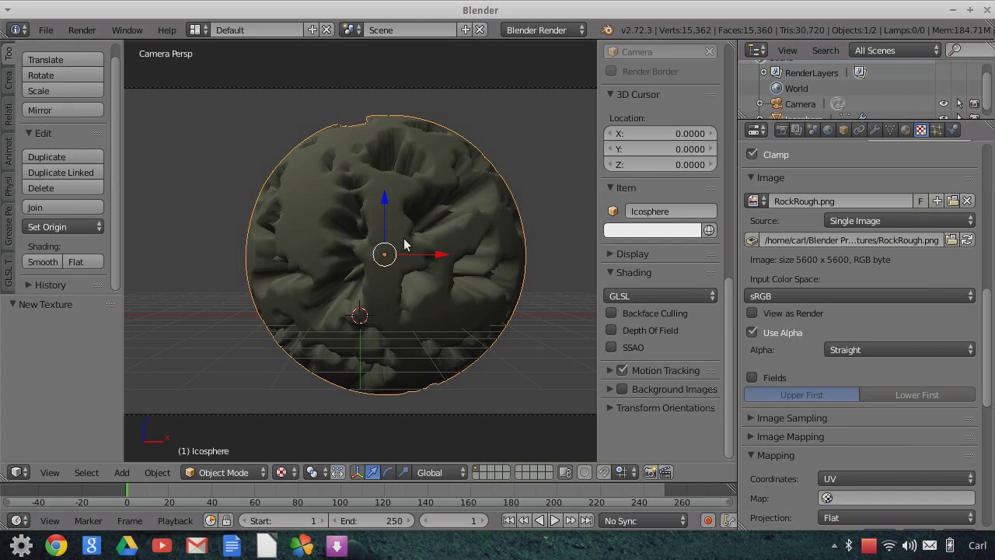
key("Tab")
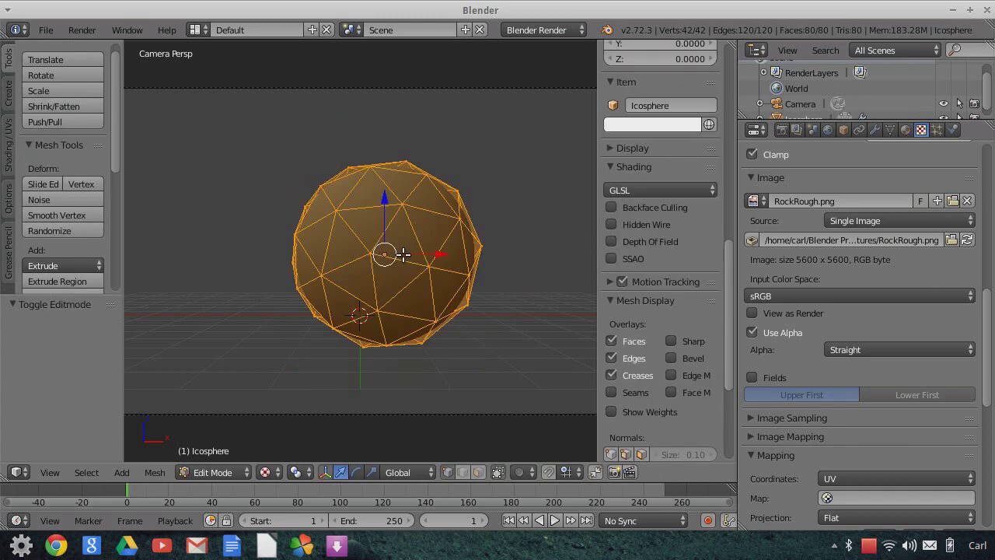
left_click(14, 144)
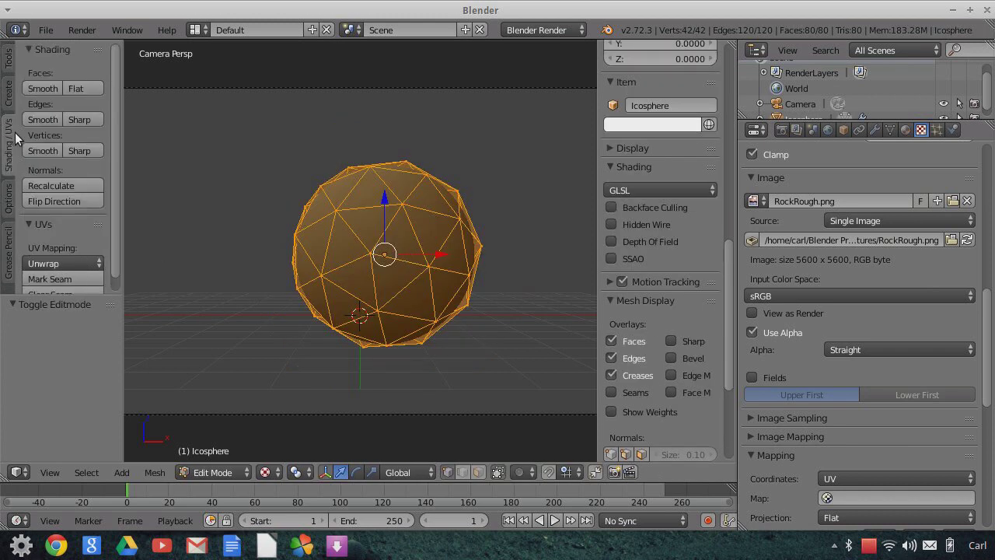
left_click(60, 263)
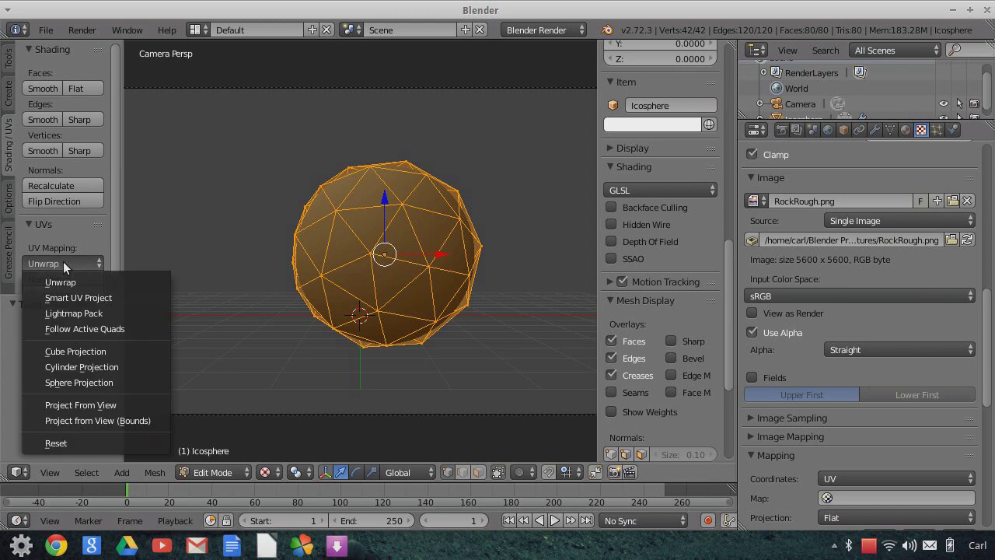
left_click(87, 297)
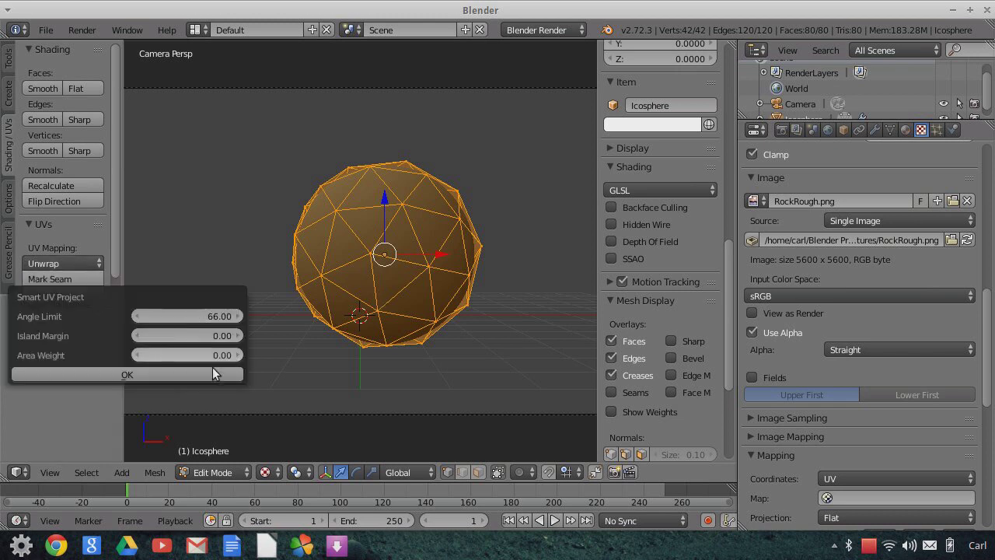
key("Return")
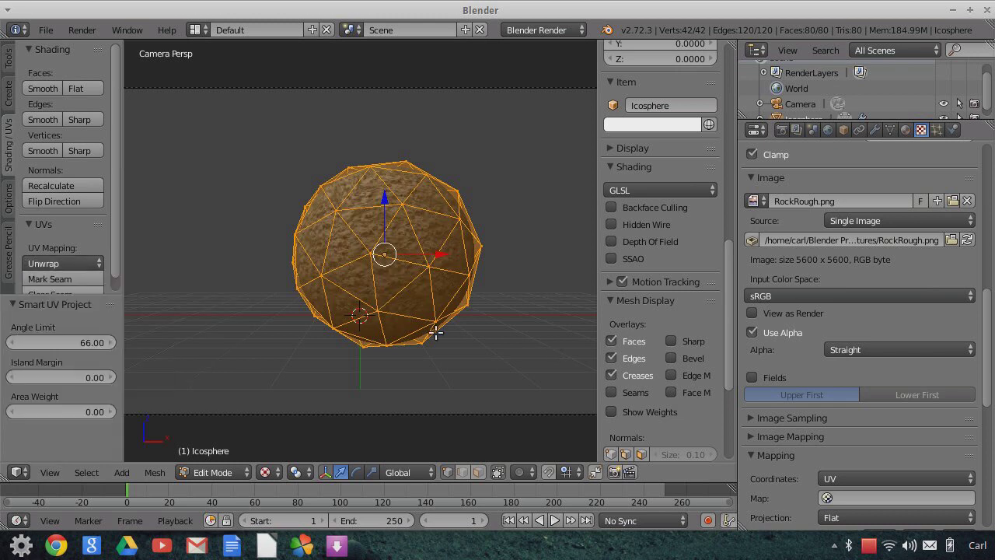
key("Tab")
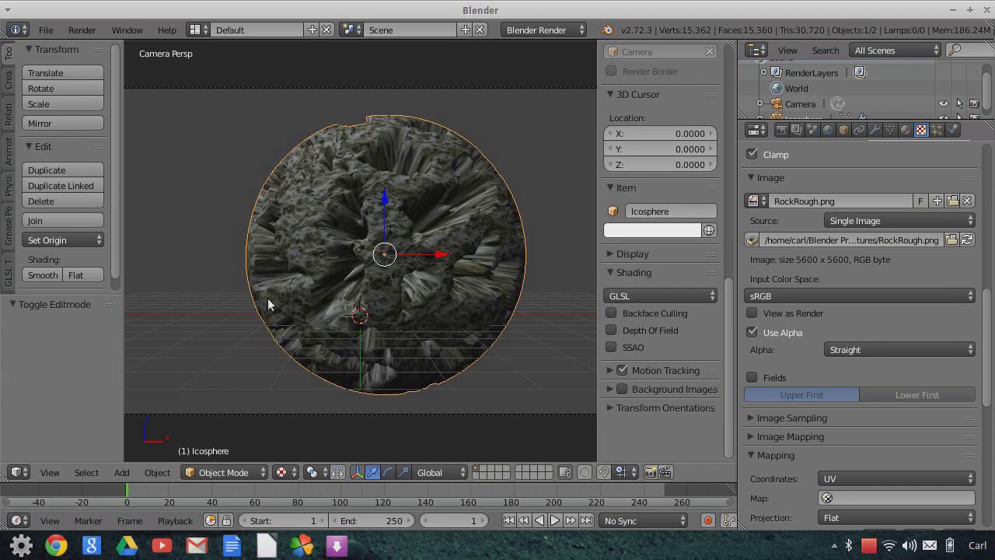
Set the rock texture's mapping size to 1.5 in both X and Y.
key("s")
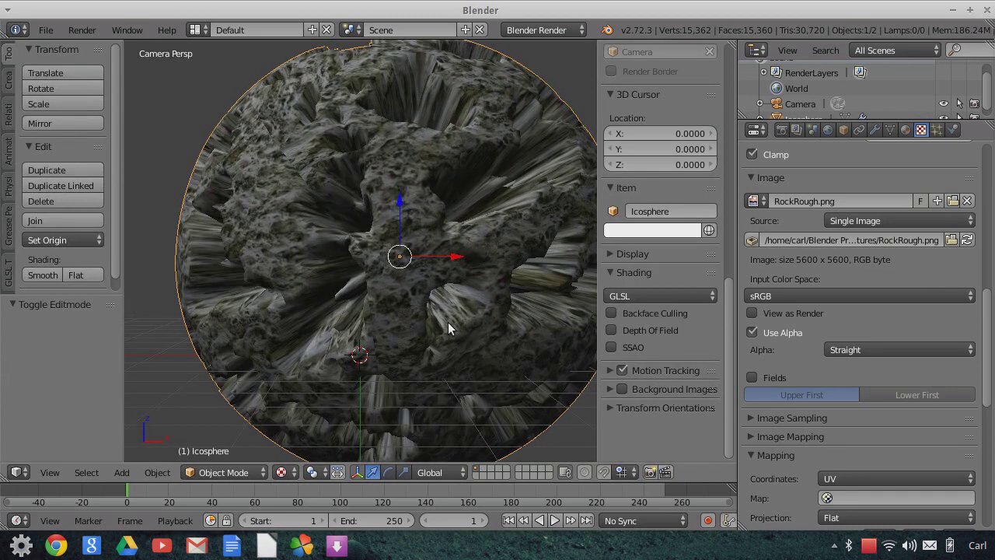
right_click(448, 322)
scroll(934, 415, "down", 5)
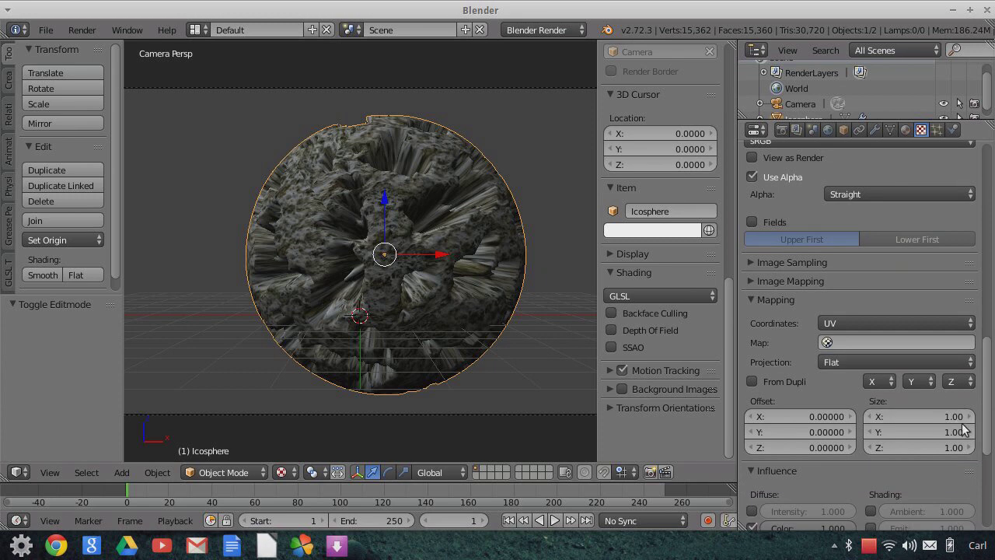
left_click(938, 416)
type("1")
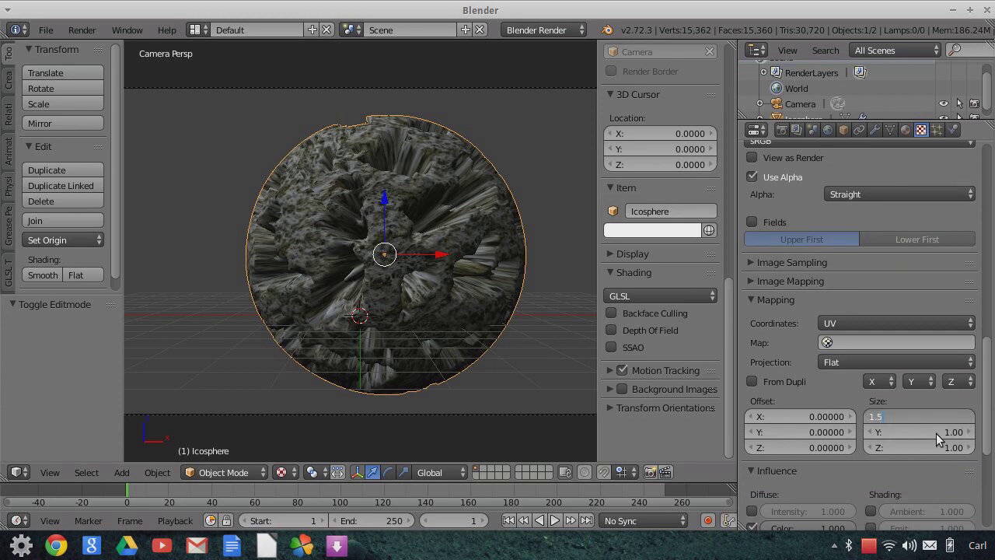
type(".5")
key("Return")
left_click(937, 432)
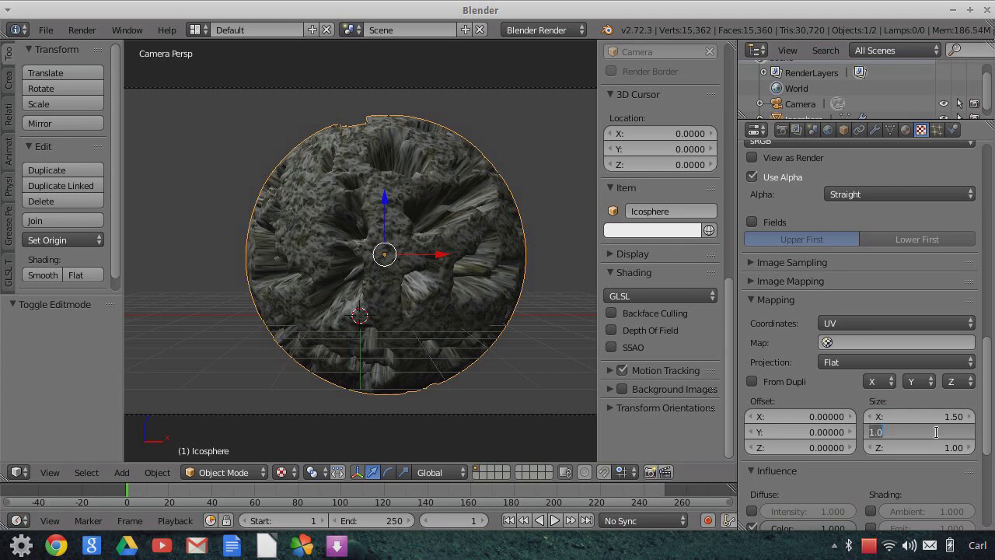
type("1")
key("Return")
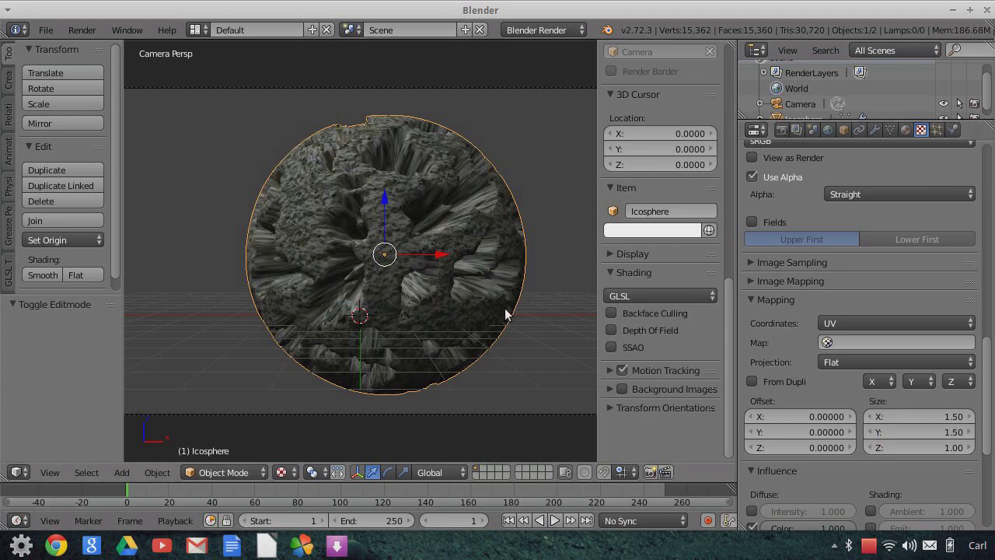
Enable the rock texture's influence on the surface normals with a value of 0.1.
scroll(480, 303, "up", 3)
scroll(480, 301, "down", 1)
scroll(933, 432, "down", 5)
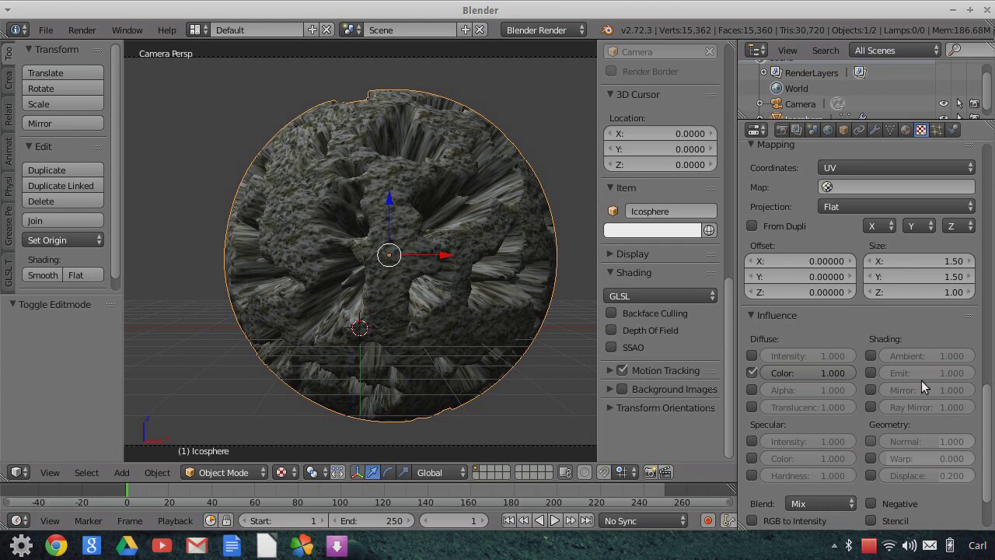
left_click(932, 438)
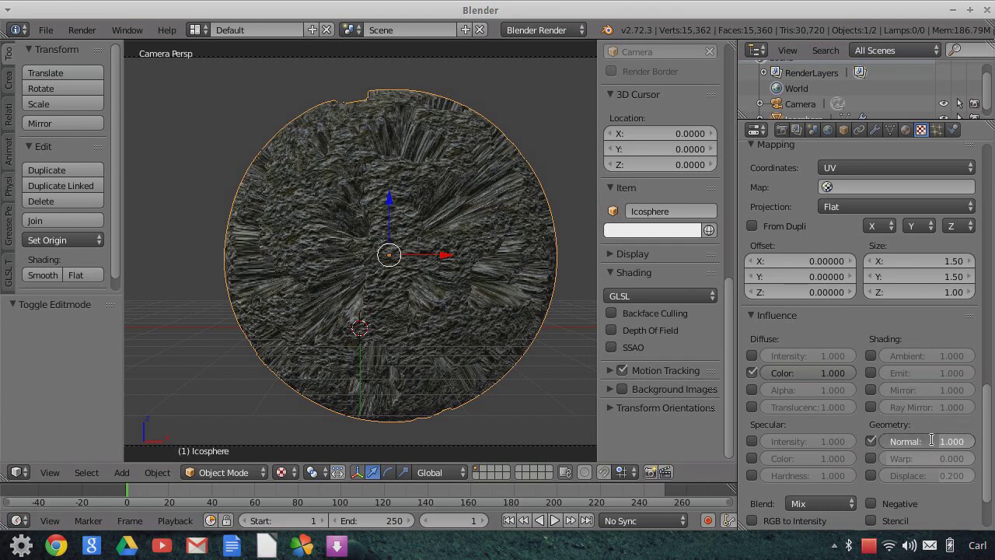
type("0.1")
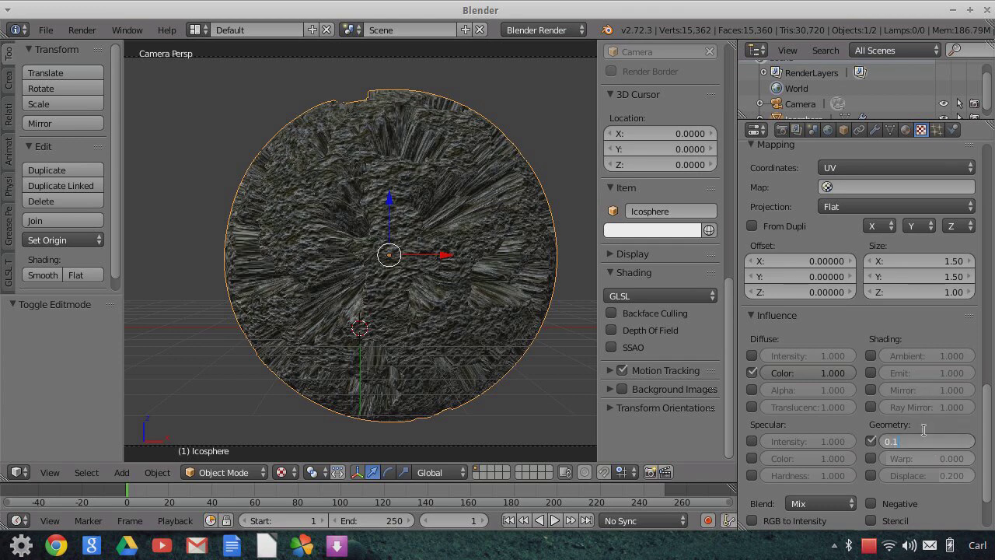
key("Return")
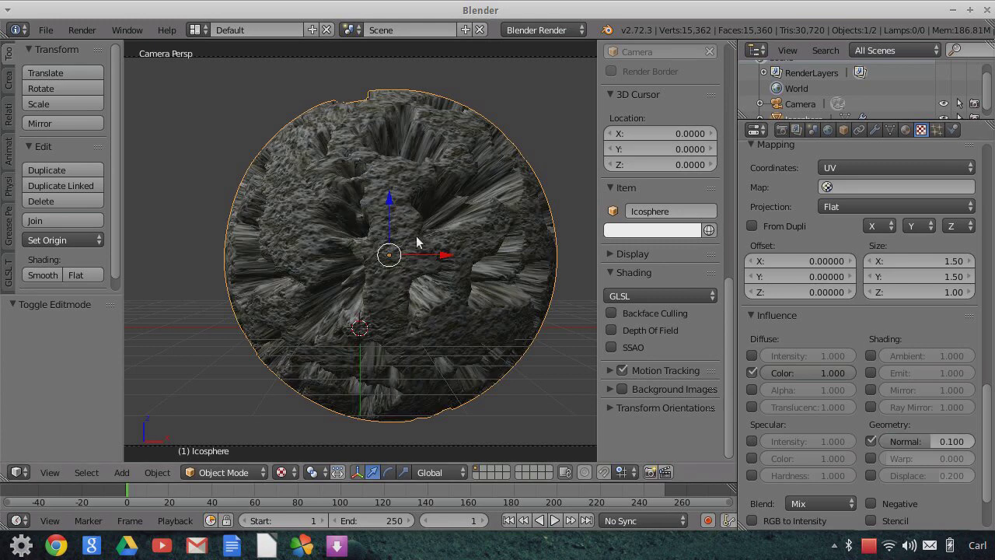
scroll(427, 241, "up", 3)
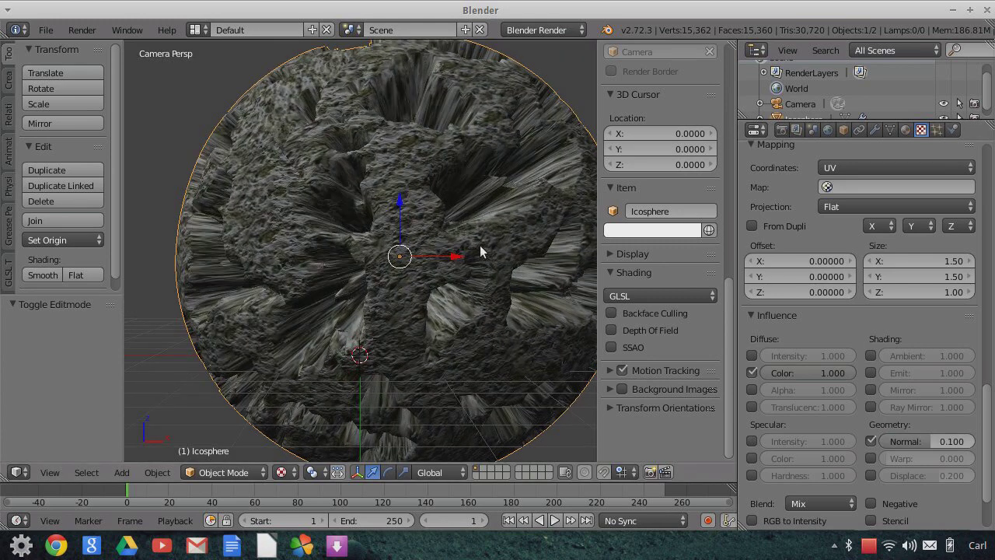
scroll(484, 253, "down", 3)
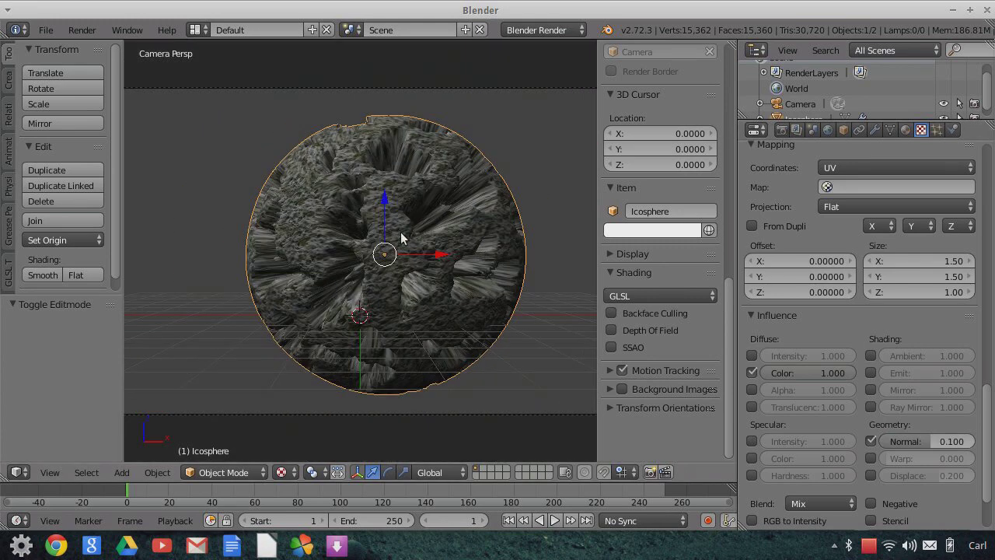
scroll(427, 268, "up", 3)
scroll(412, 250, "down", 3)
scroll(449, 264, "down", 1)
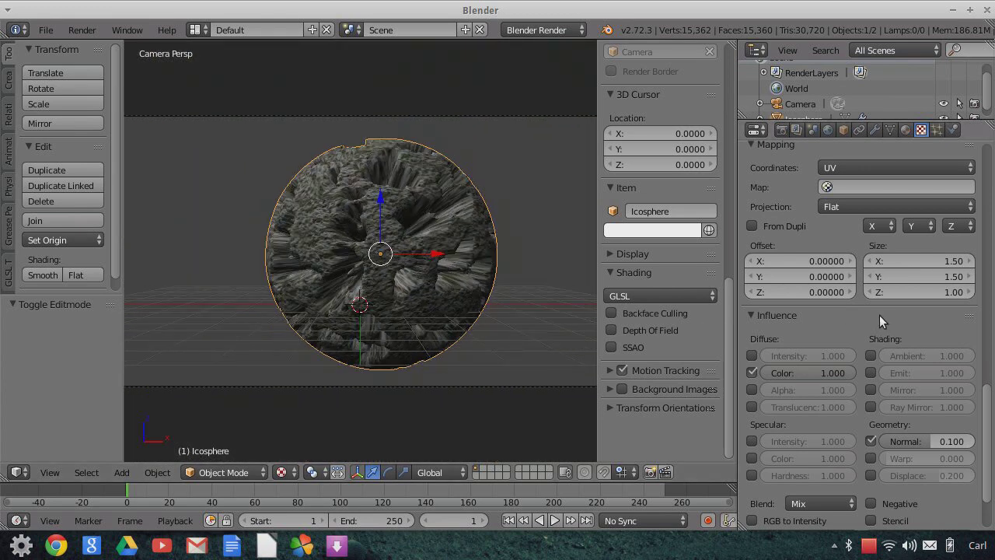
Create a new image texture in the empty second slot of the icosphere's material.
scroll(881, 314, "up", 15)
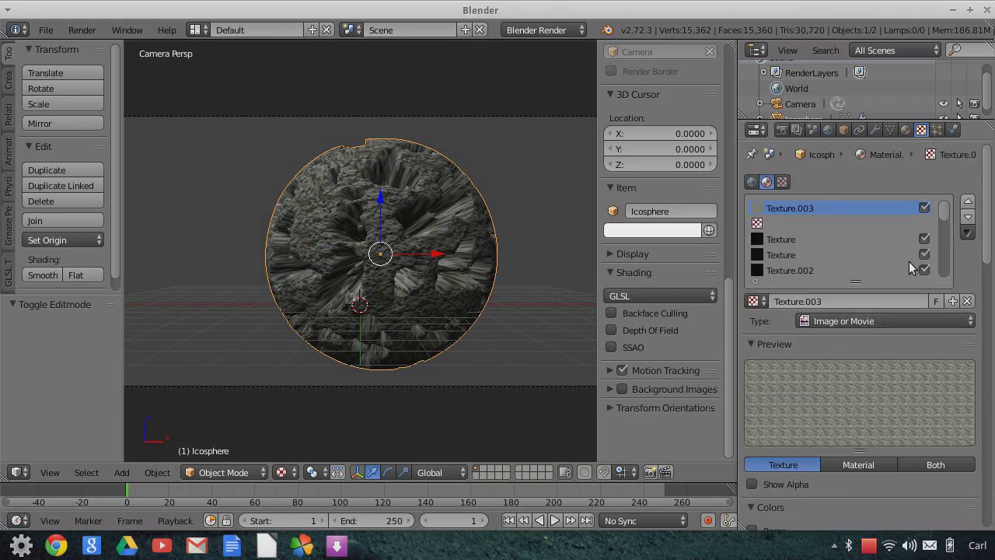
left_click(871, 223)
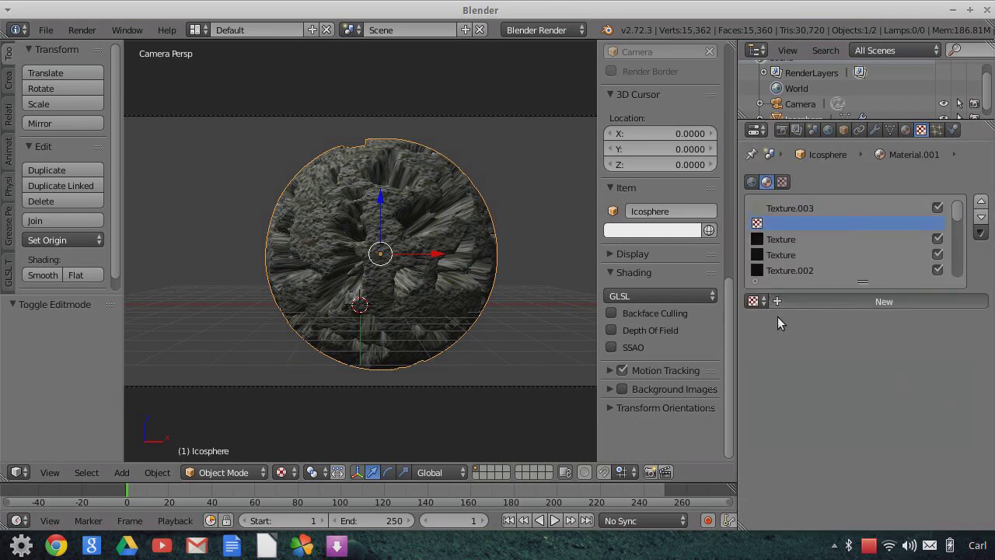
scroll(926, 445, "down", 8)
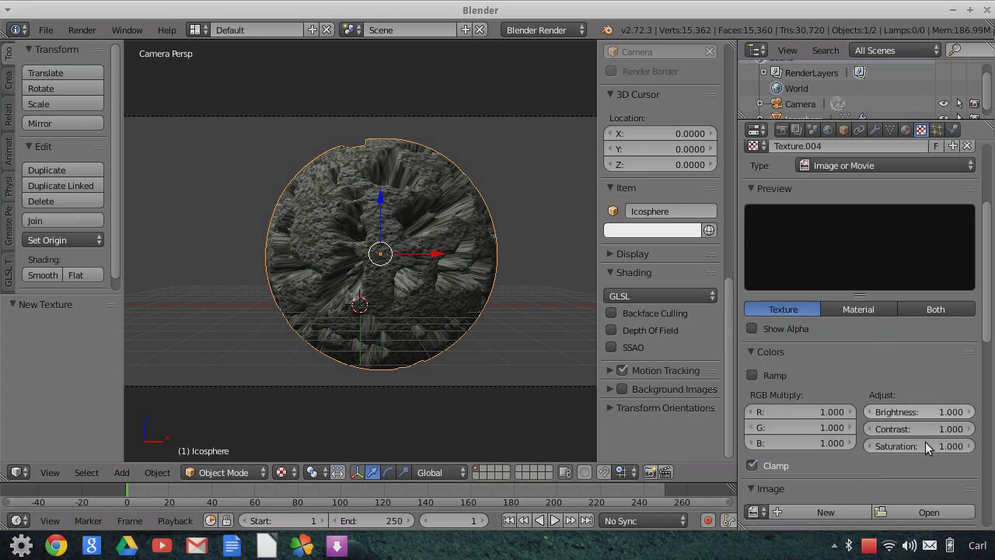
Load Lighting1.png from the ShadelessLightingPack folder as the image of the material's second texture.
left_click(930, 419)
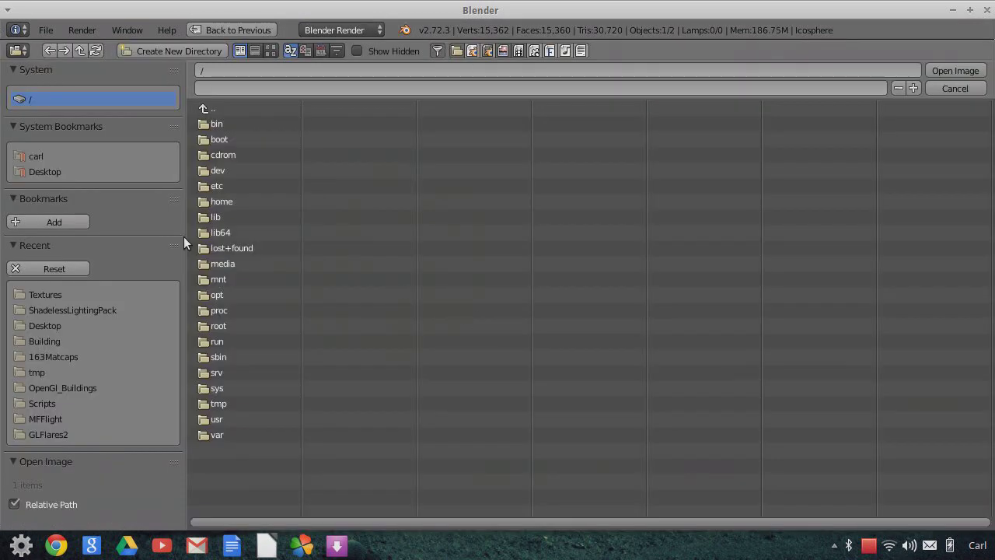
left_click(50, 309)
left_click(271, 51)
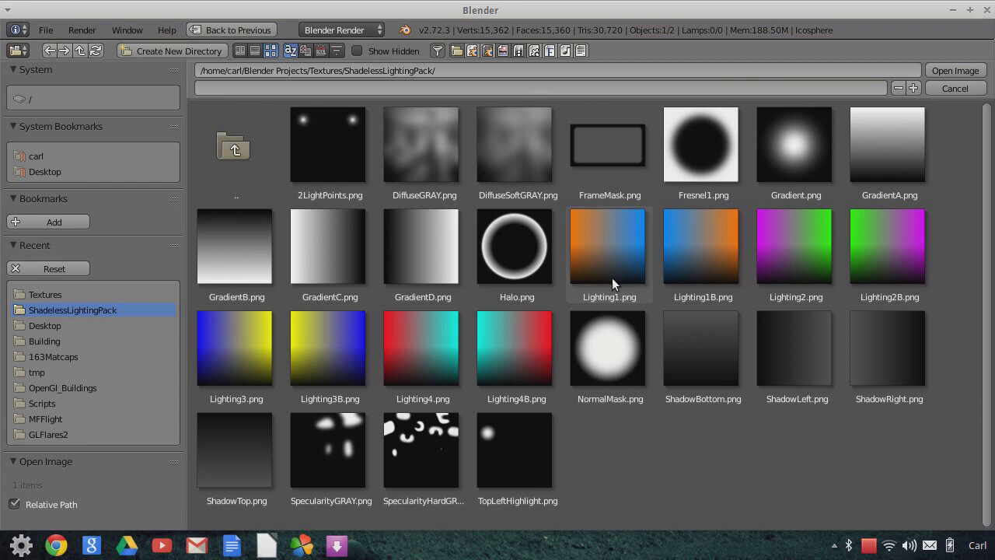
left_click(610, 248)
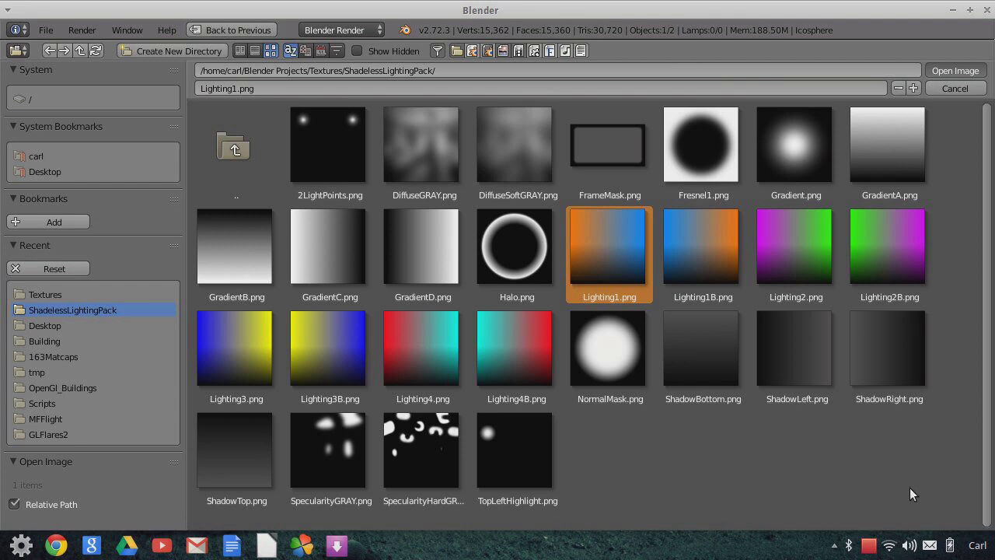
key("Return")
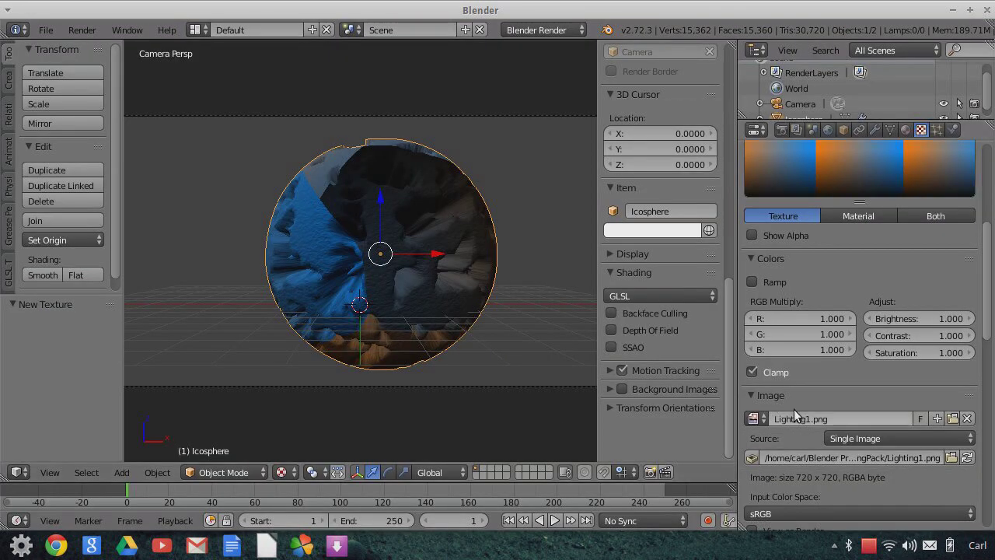
Set the mapping coordinates of the Lighting1 texture to Normal.
scroll(794, 416, "down", 10)
left_click(855, 322)
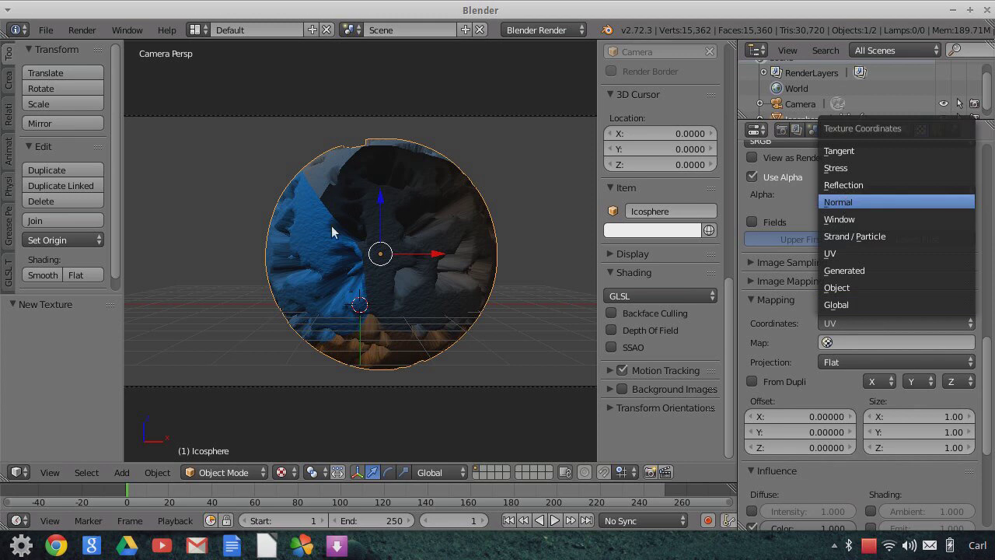
key("Return")
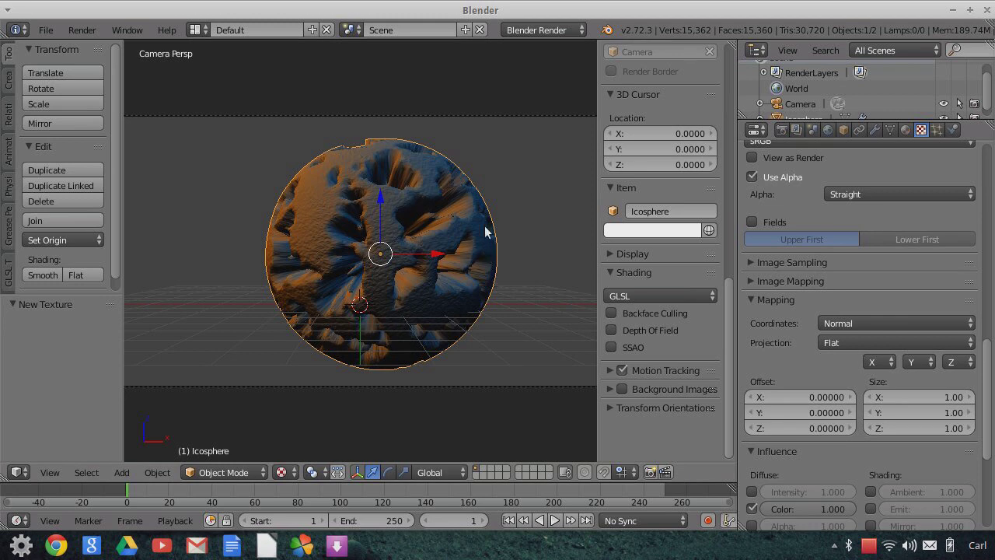
Set the Lighting1 texture's diffuse color influence to 0.1 and its blend type to Add.
scroll(915, 488, "down", 3)
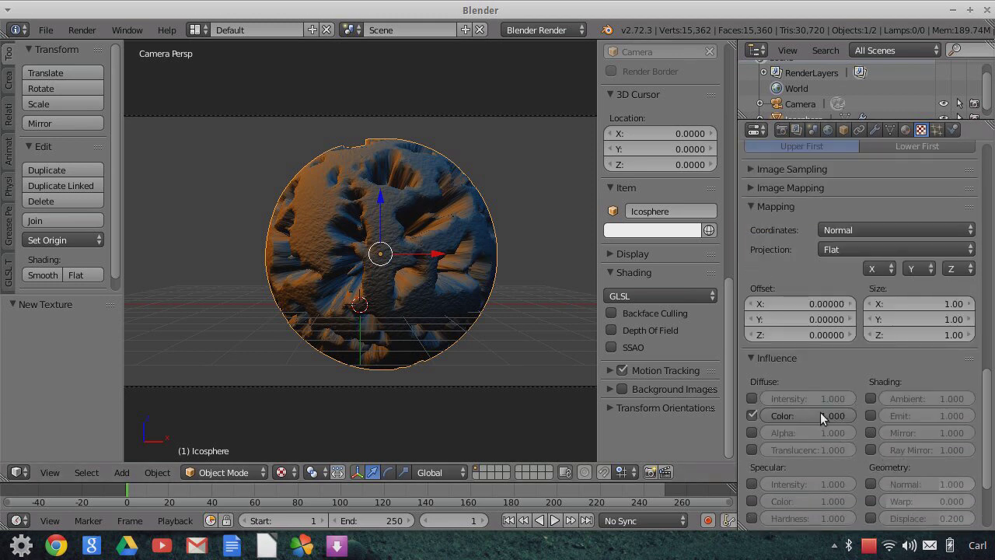
left_click(822, 417)
type("0.1")
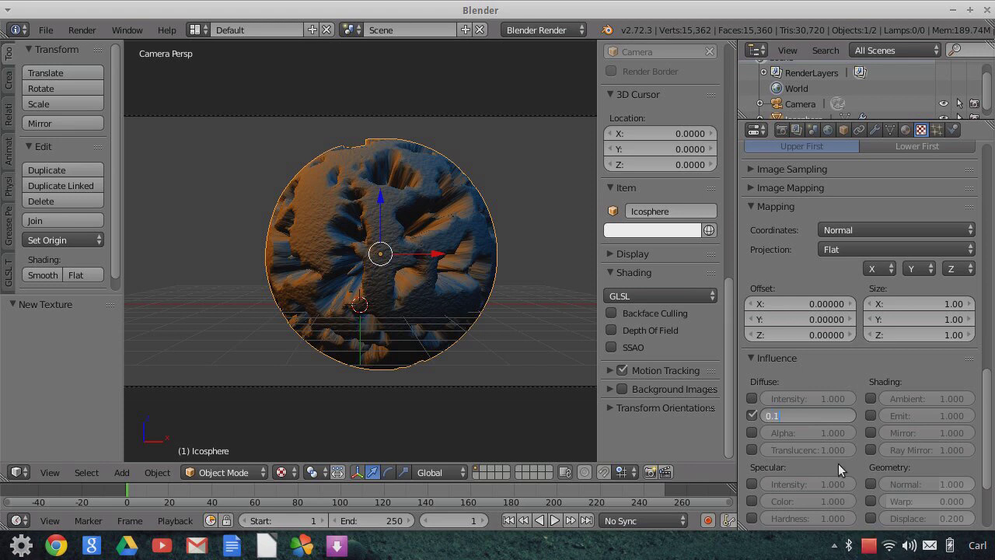
key("Return")
scroll(839, 464, "down", 5)
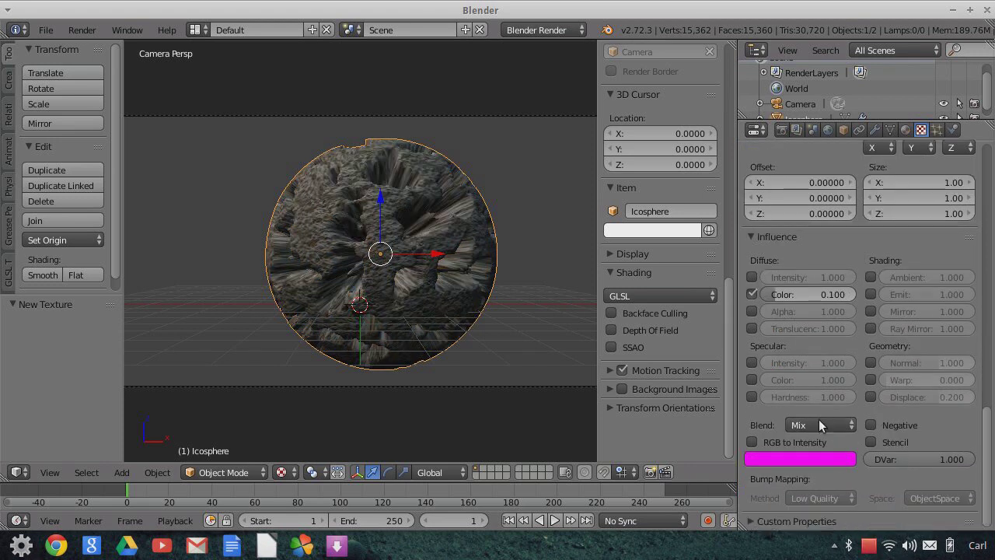
left_click(818, 424)
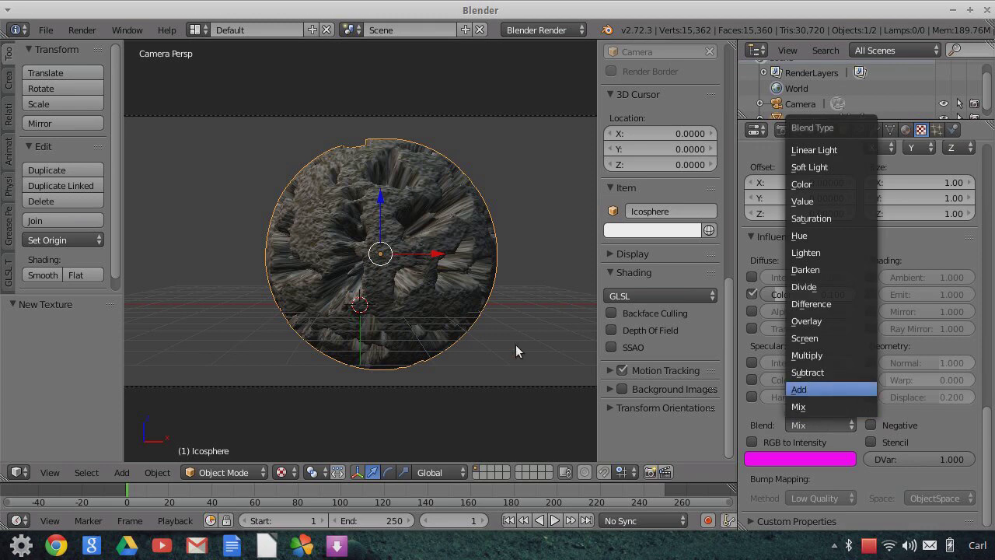
key("Return")
scroll(481, 350, "up", 3)
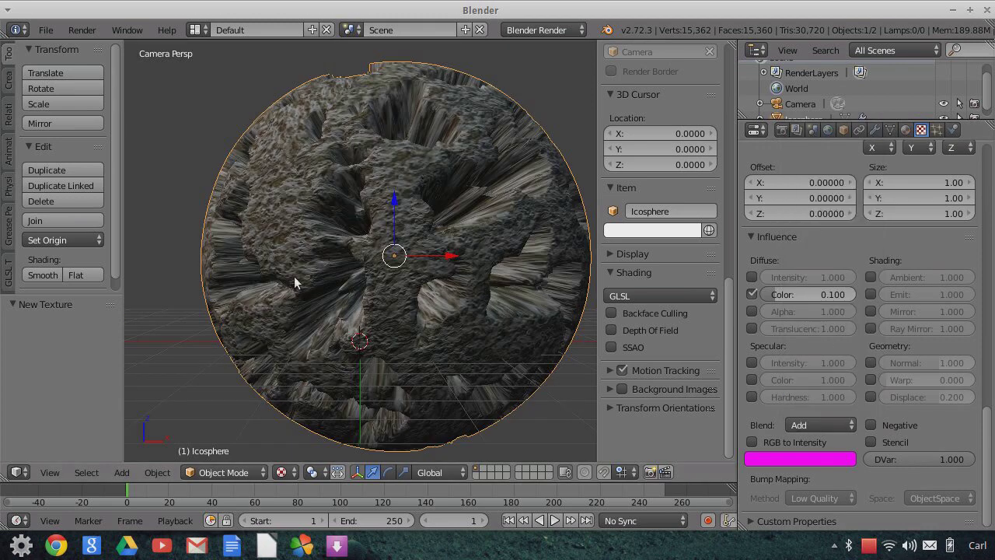
scroll(432, 246, "down", 1)
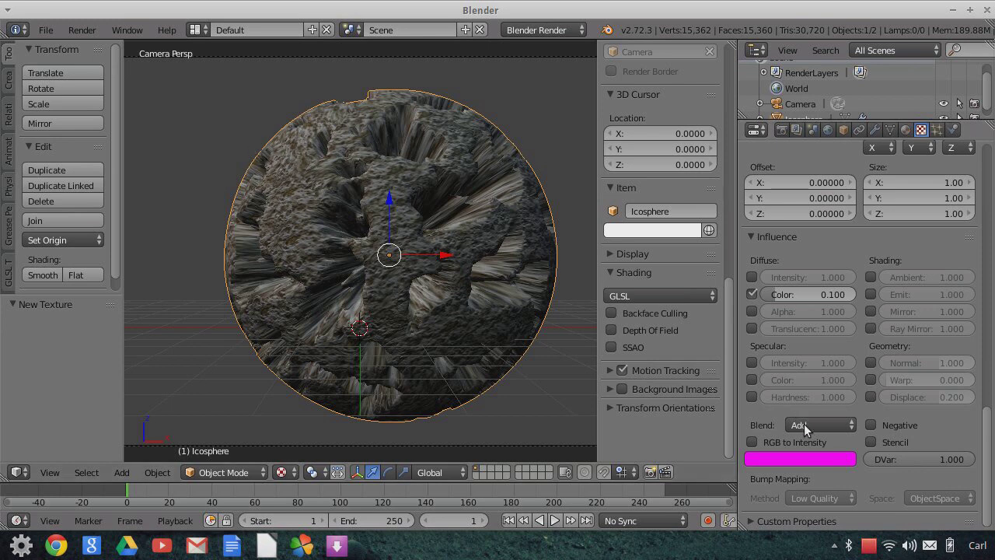
Move the three textures below the Lighting1 texture down two slots each, freeing the third and fourth slots.
scroll(813, 436, "up", 14)
scroll(813, 441, "up", 10)
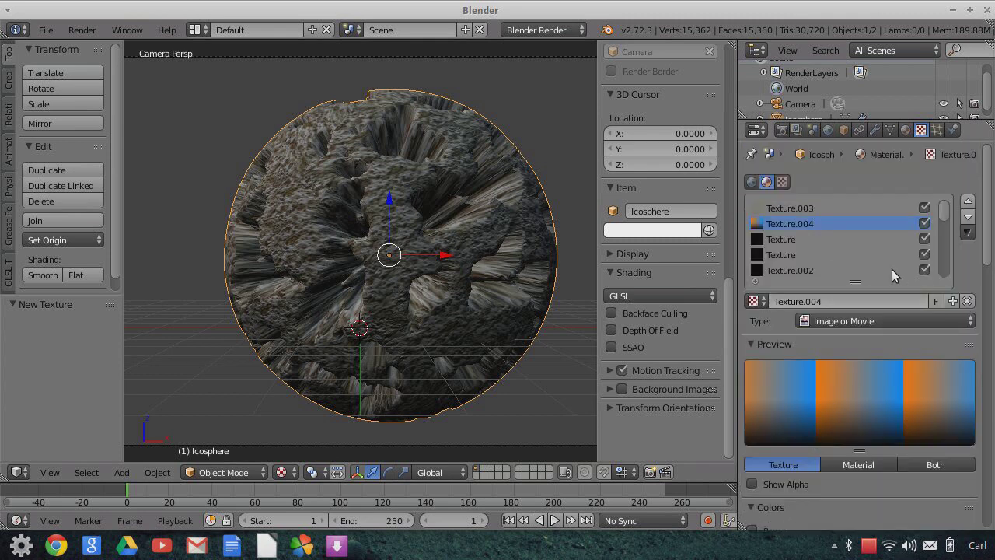
left_click(969, 222)
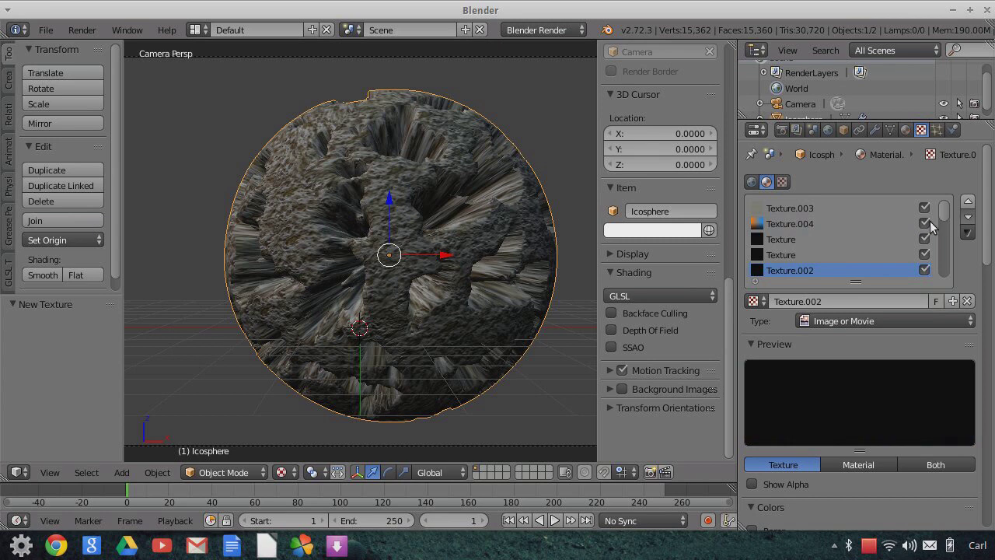
left_click(969, 222)
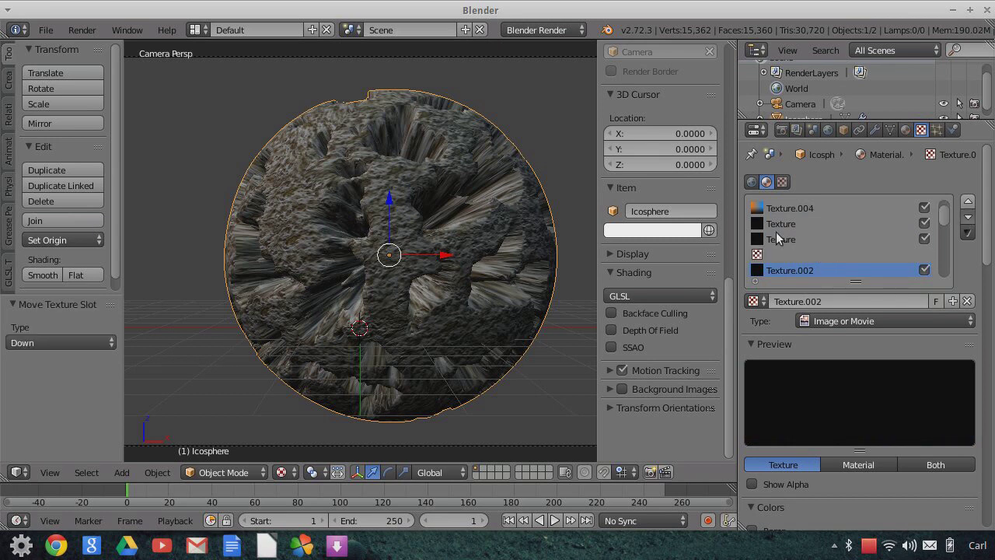
left_click(968, 218)
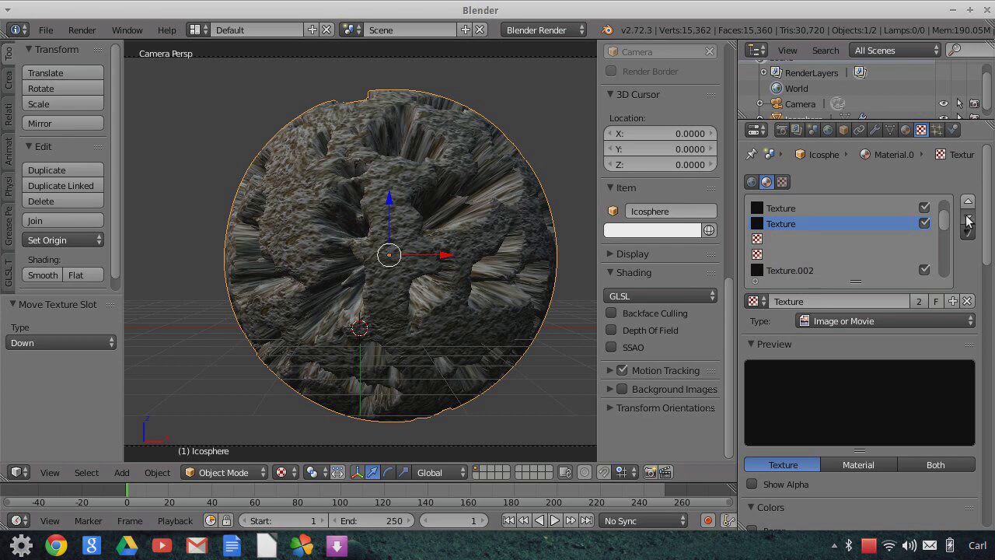
left_click(968, 220)
left_click(968, 218)
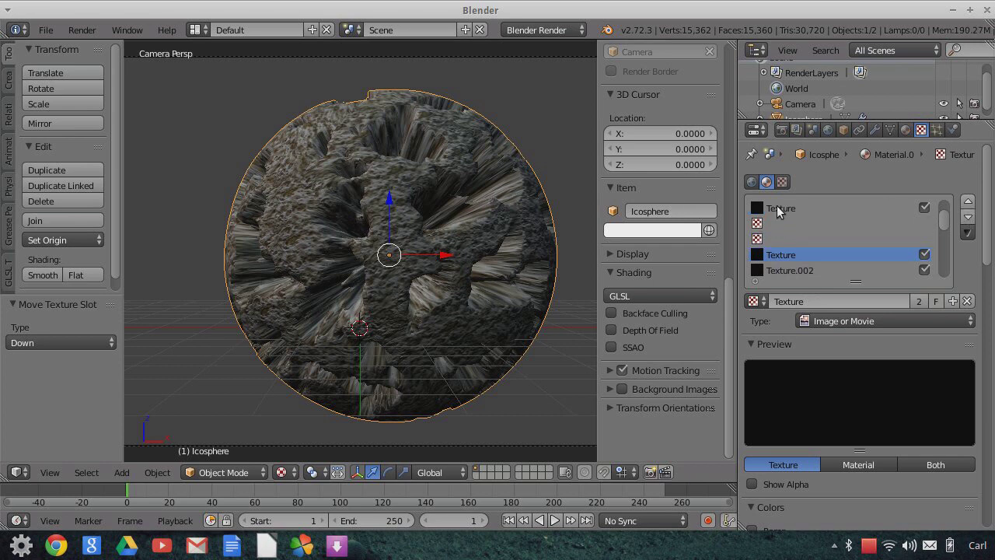
left_click(780, 208)
left_click(968, 217)
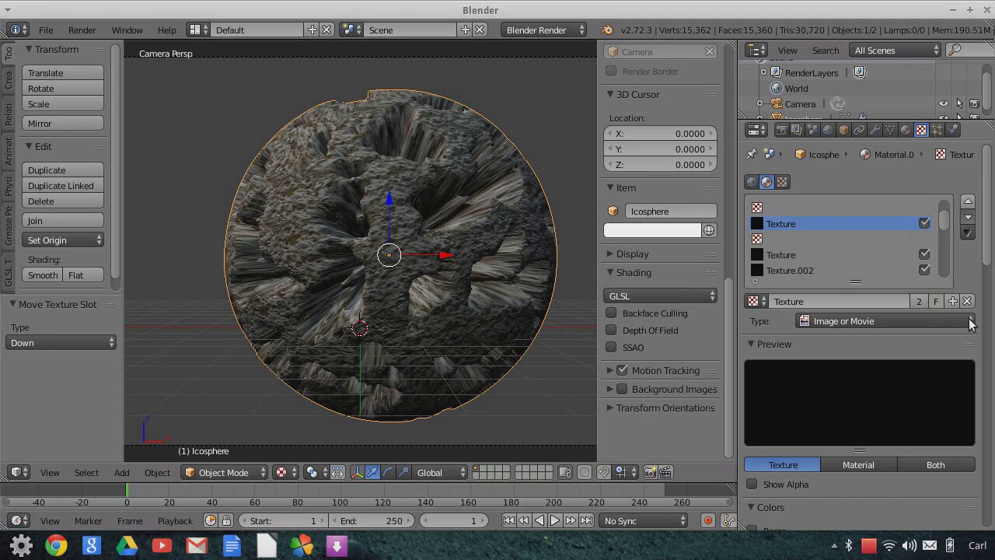
left_click(969, 217)
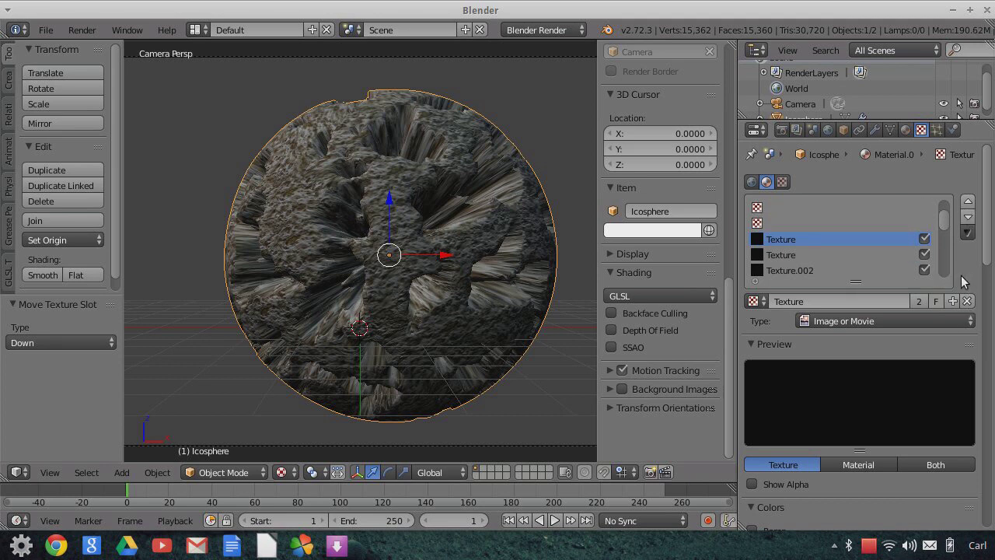
Create a new image texture in the empty third slot and load Fresnel1.png from the ShadelessLightingPack folder.
scroll(903, 252, "up", 2)
left_click(766, 238)
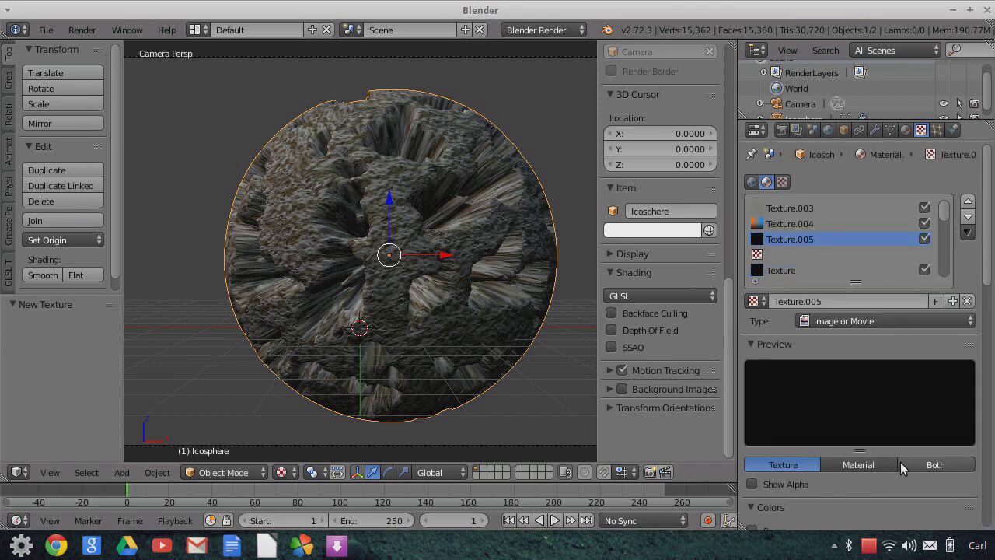
scroll(900, 462, "down", 3)
scroll(903, 439, "down", 3)
scroll(904, 439, "down", 2)
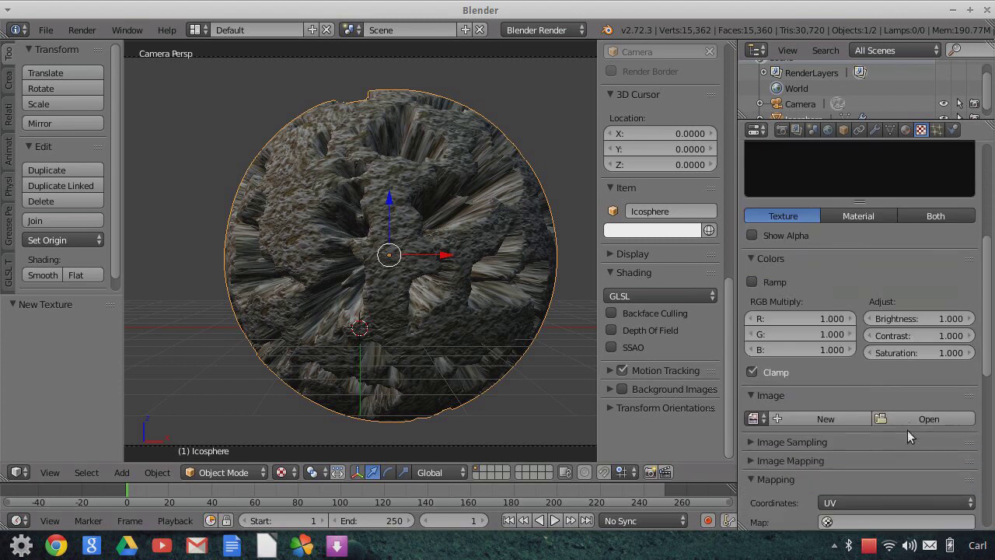
left_click(913, 418)
left_click(102, 295)
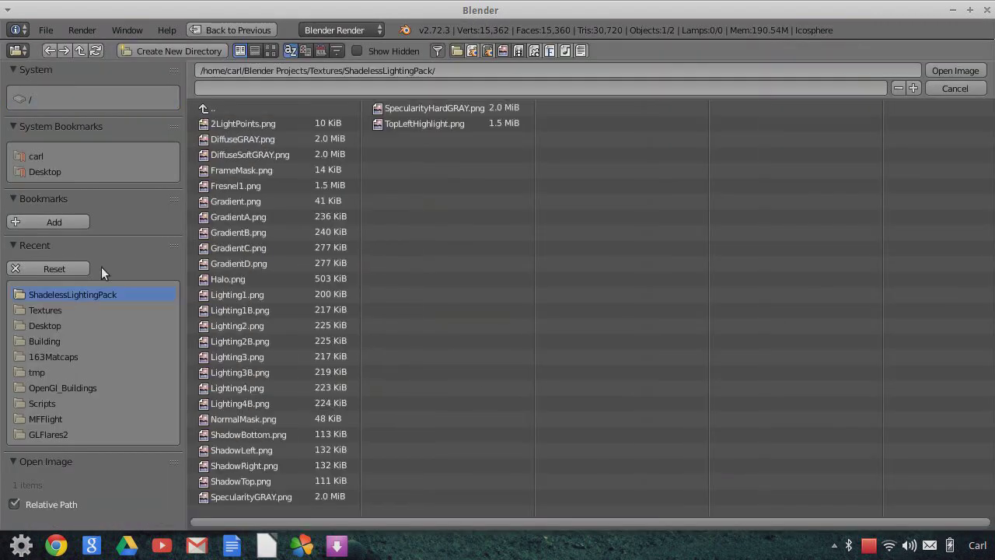
left_click(269, 50)
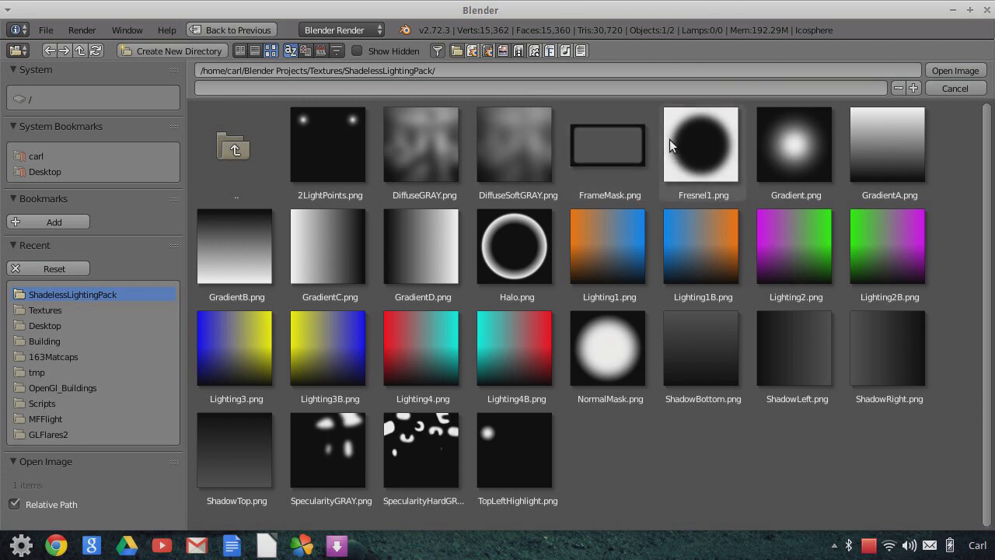
left_click(711, 136)
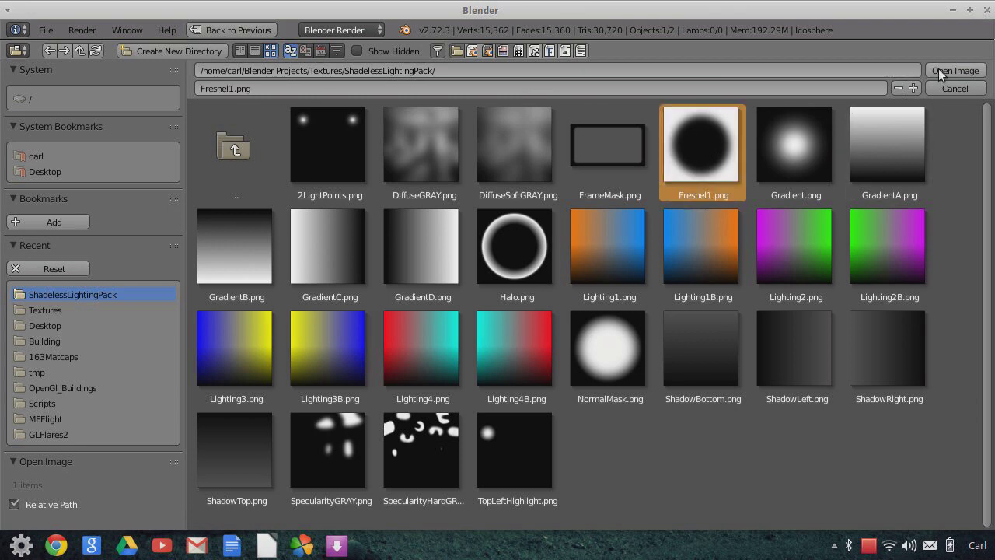
key("Return")
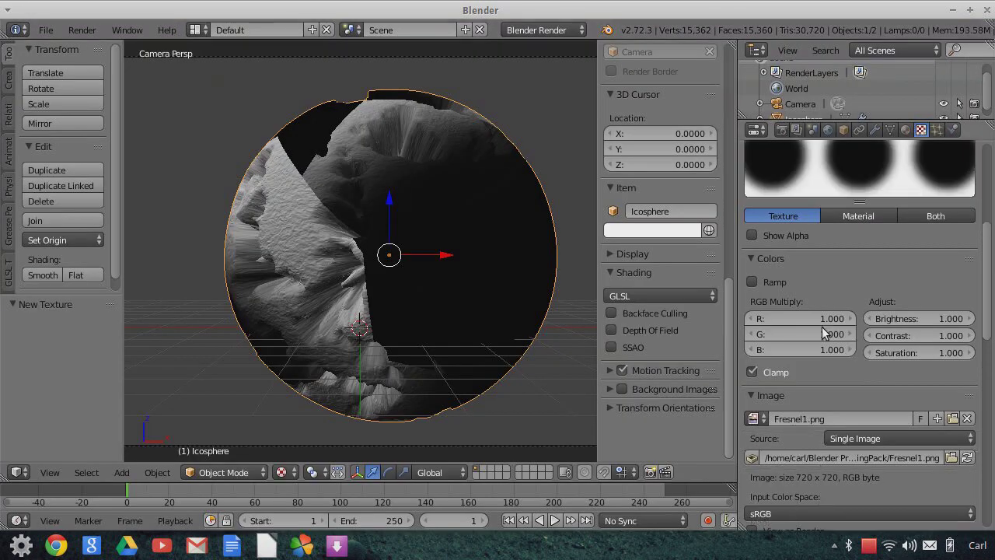
Set the Fresnel1 texture's mapping coordinates to Normal and its size to 0.90 in both X and Y.
scroll(869, 371, "down", 2)
scroll(871, 368, "down", 3)
left_click(865, 444)
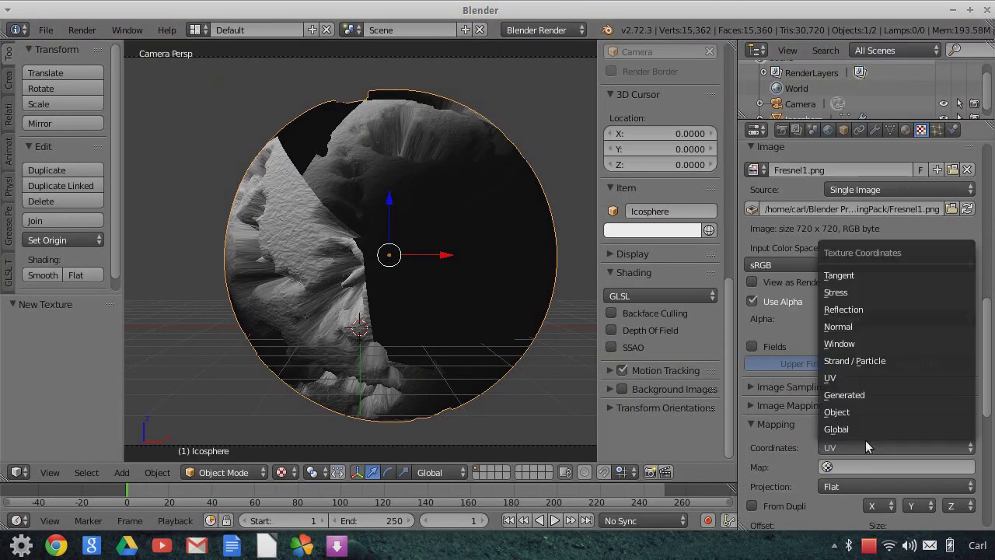
left_click(848, 330)
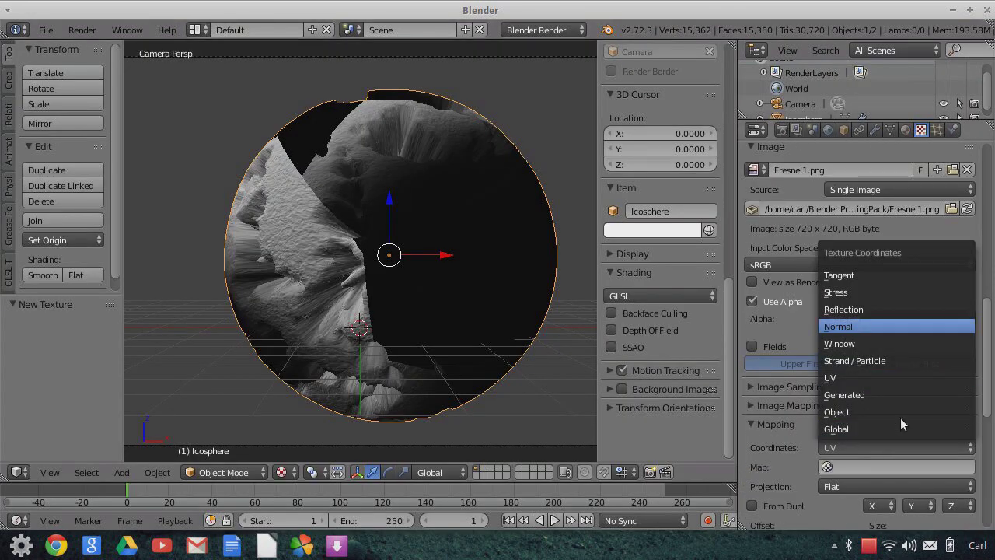
scroll(901, 418, "down", 1)
scroll(900, 417, "down", 1)
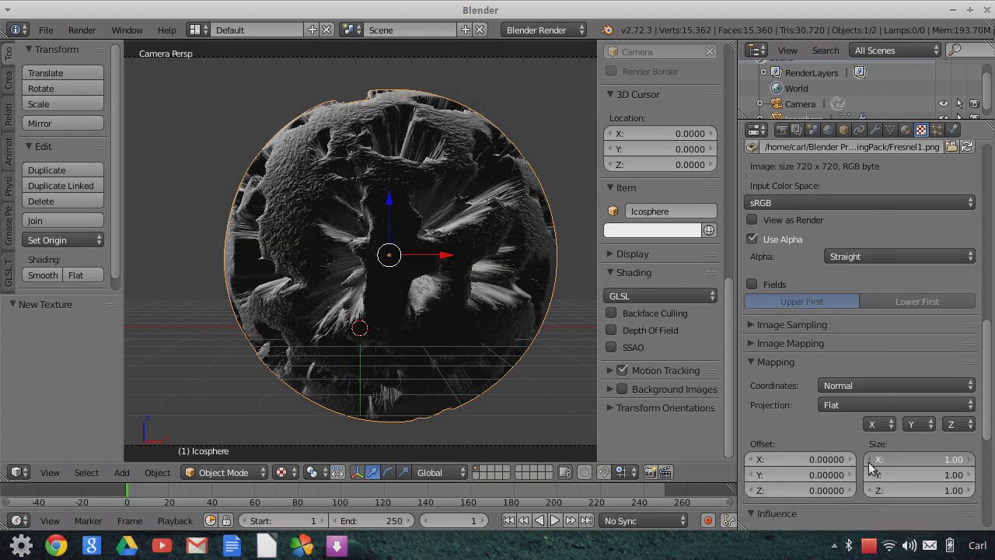
left_click(869, 459)
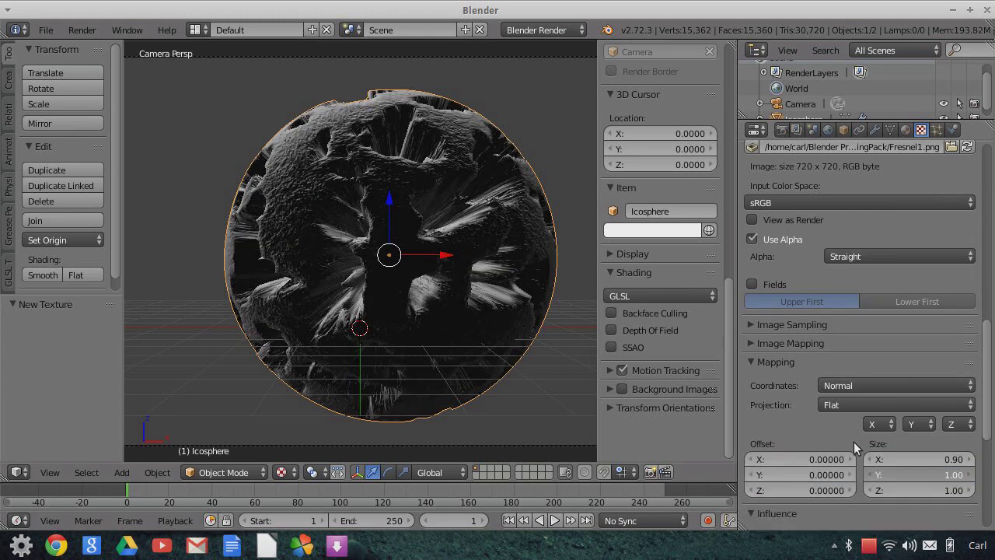
left_click(869, 475)
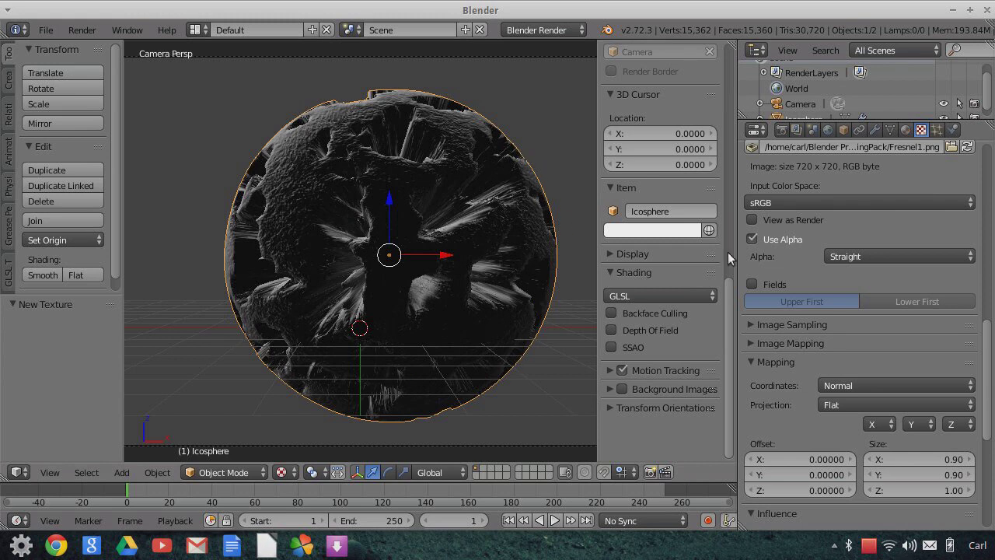
Set the Fresnel1 texture's mapping offset in X to -0.05.
scroll(831, 305, "up", 12)
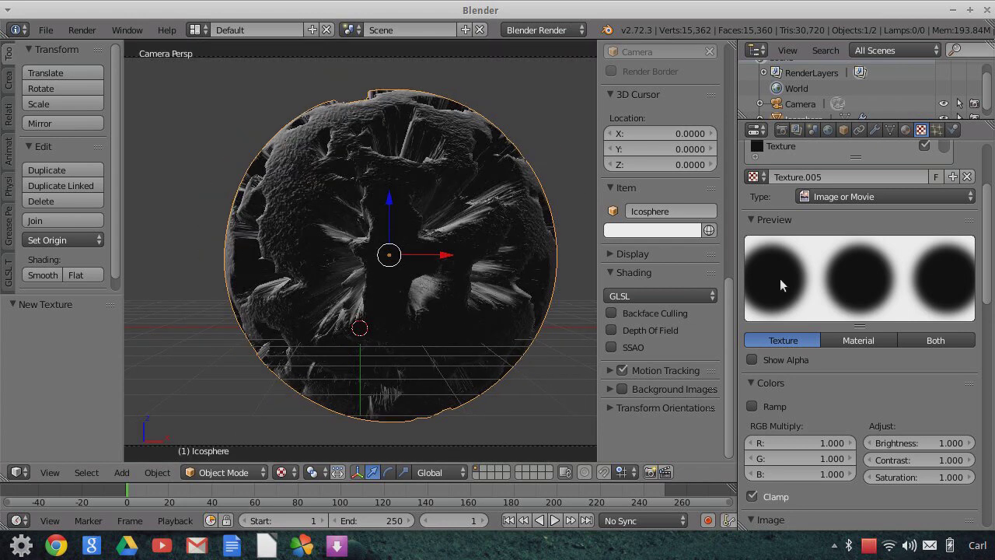
scroll(939, 405, "down", 10)
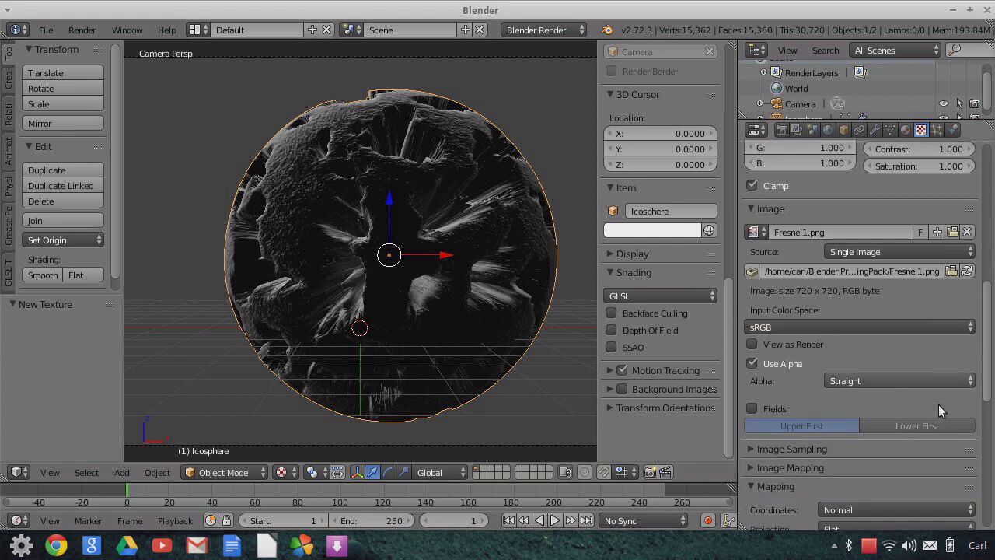
scroll(939, 404, "down", 4)
scroll(887, 385, "down", 2)
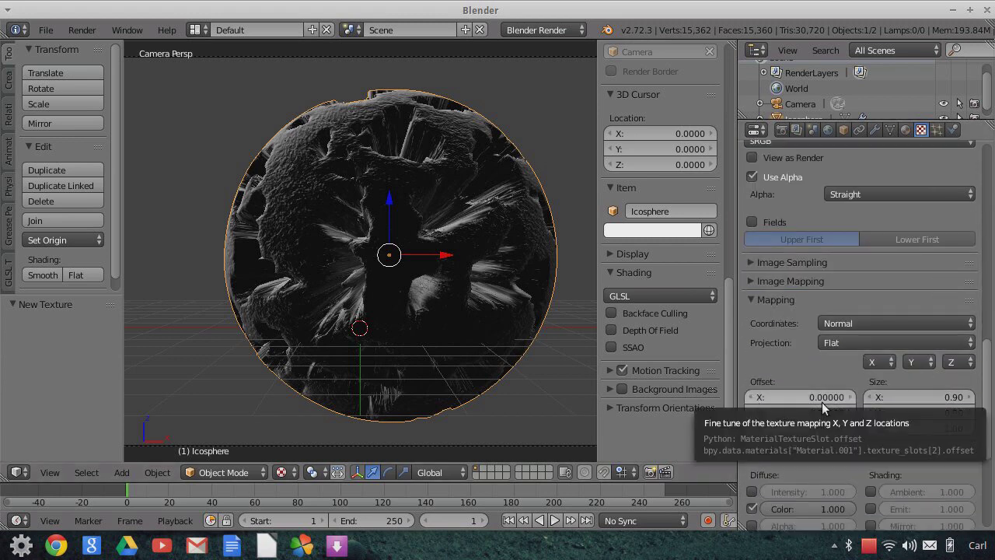
left_click(852, 396)
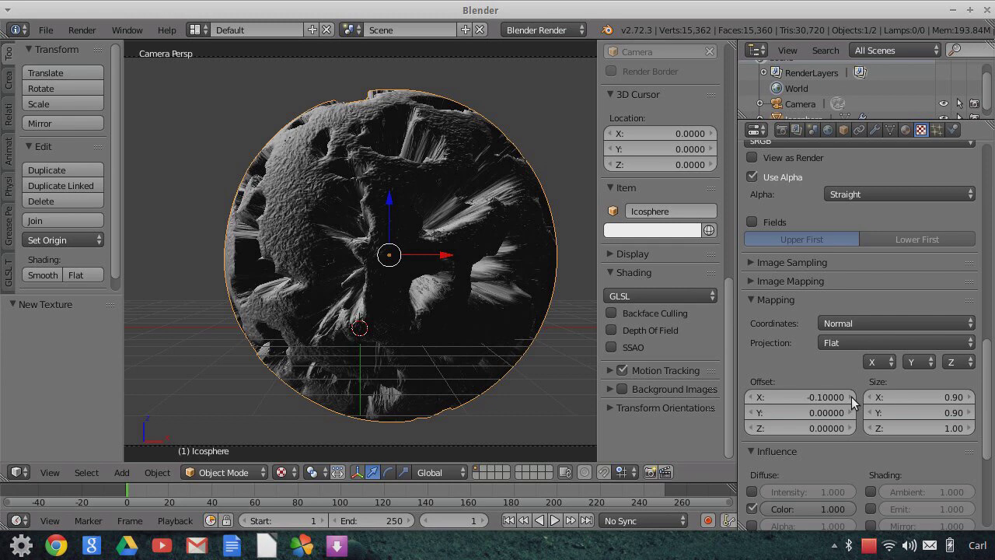
left_click(812, 397)
type("-0.1")
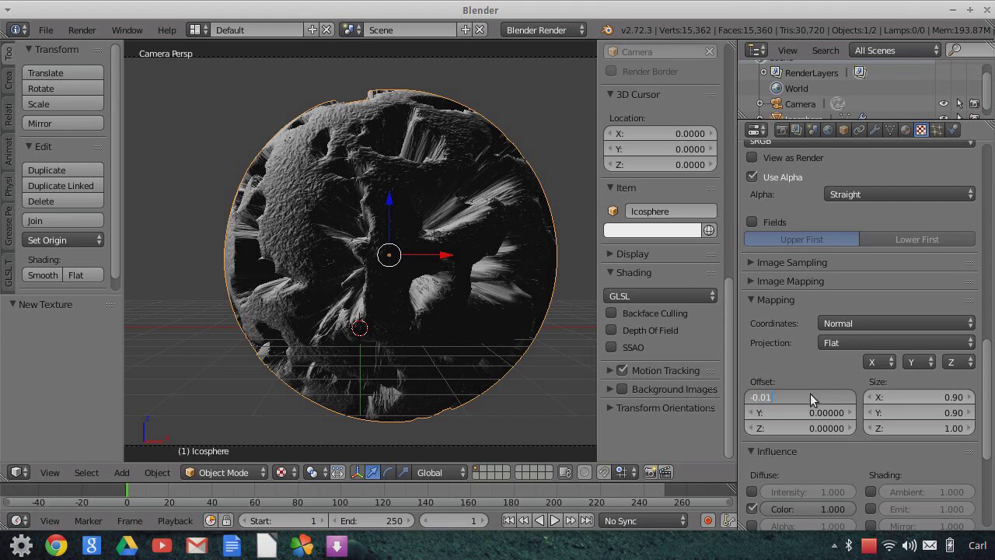
key("Return")
left_click(813, 397)
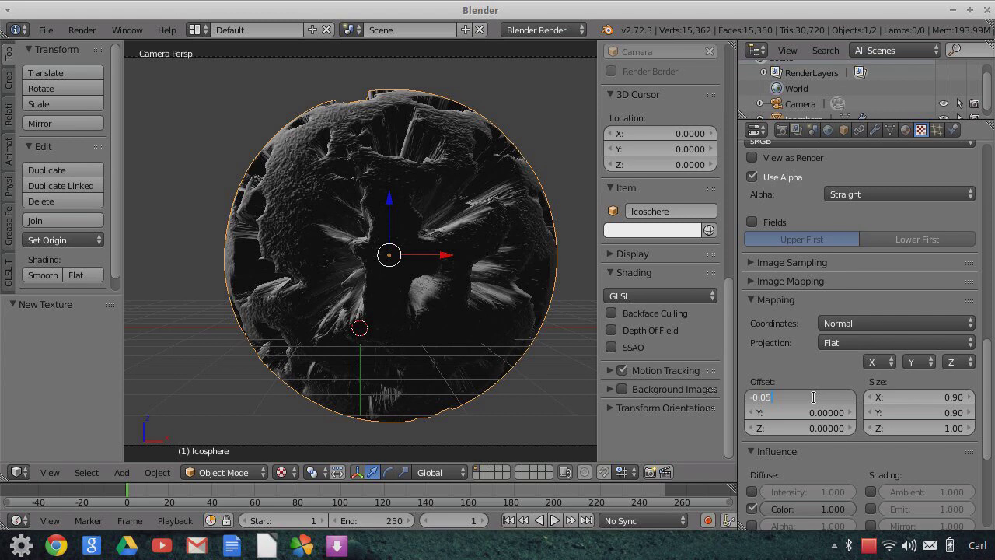
type("-0.05")
key("Return")
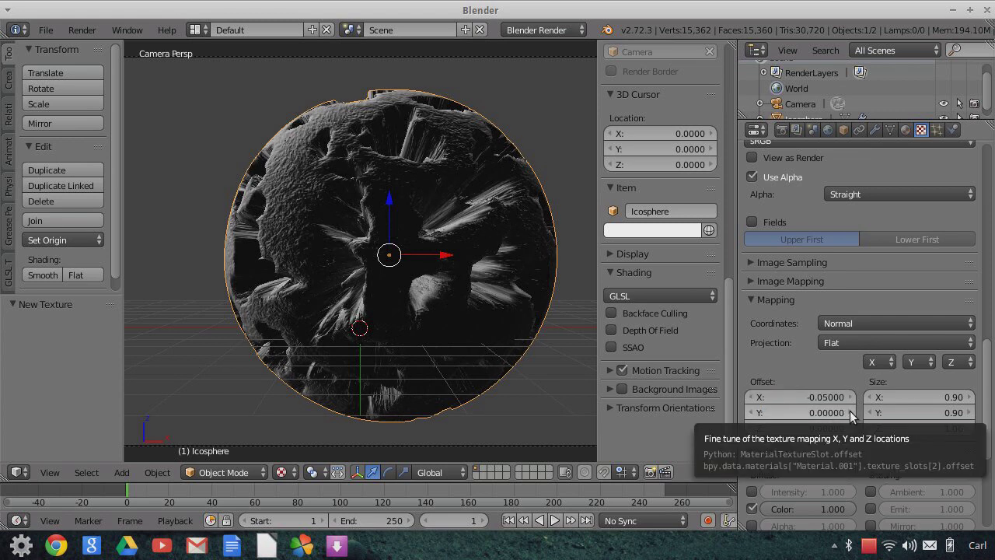
Set the Fresnel1 texture's mapping offset in Y to 0.05.
scroll(825, 416, "up", 1, "ctrl")
left_click(815, 415)
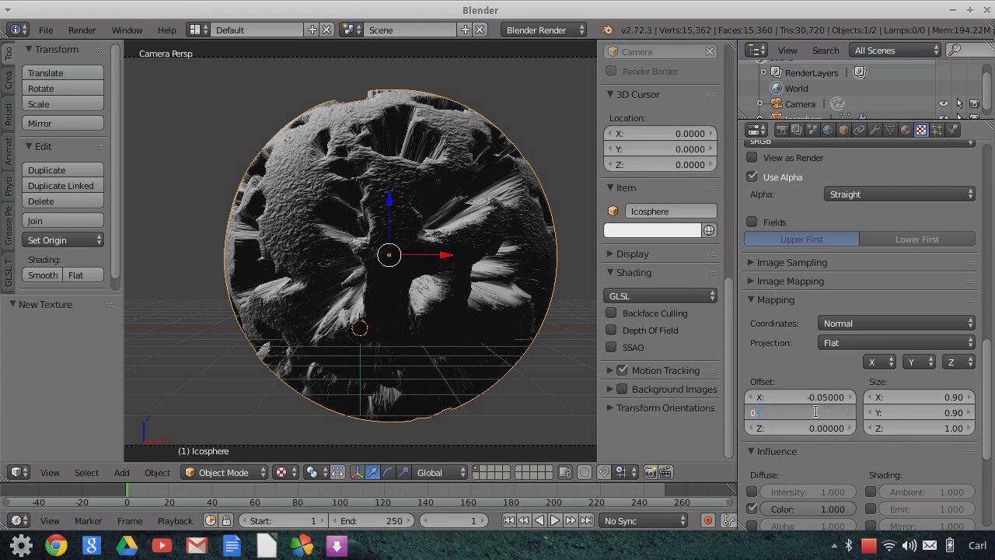
type("0.05")
key("Return")
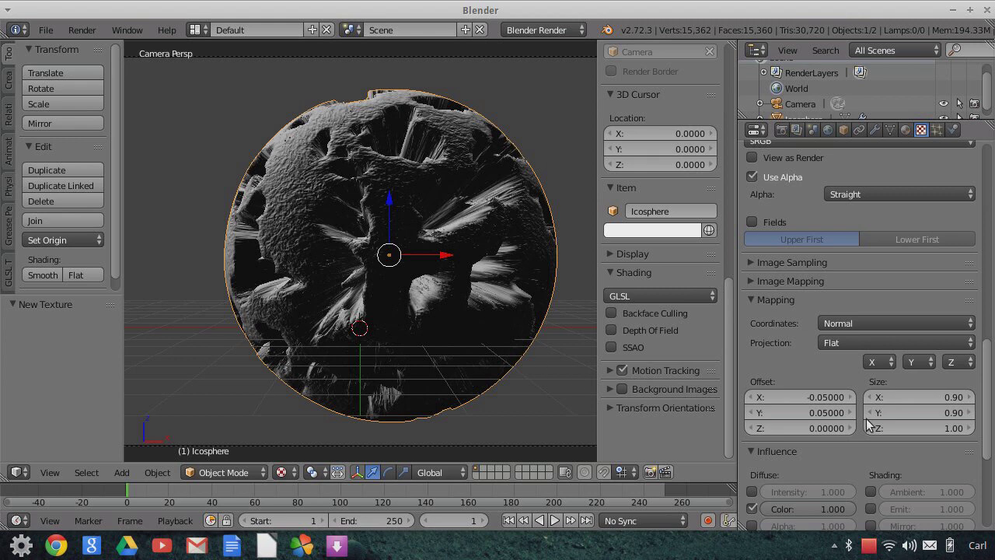
Change the Fresnel1 texture's influence blend type to Add.
scroll(815, 455, "down", 1)
scroll(815, 451, "down", 6)
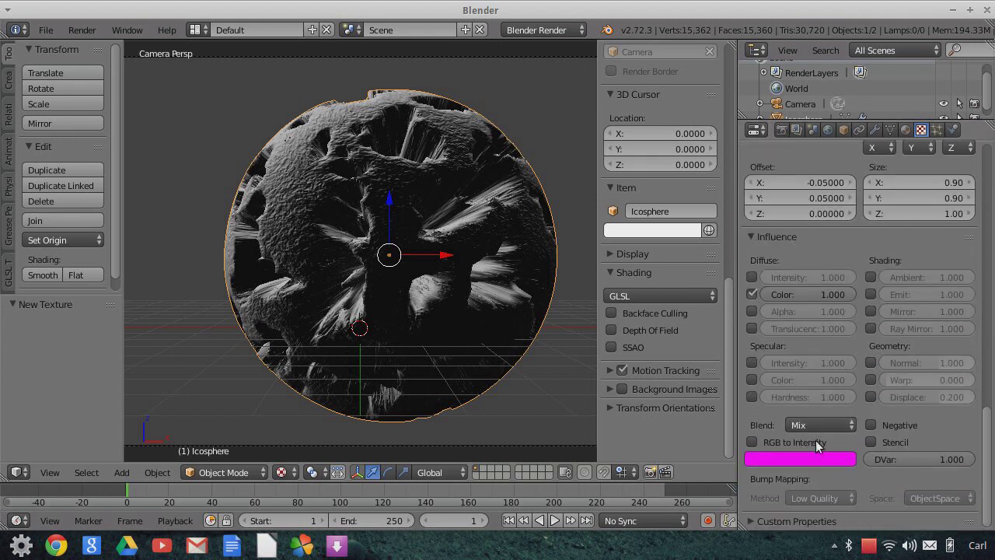
left_click(814, 424)
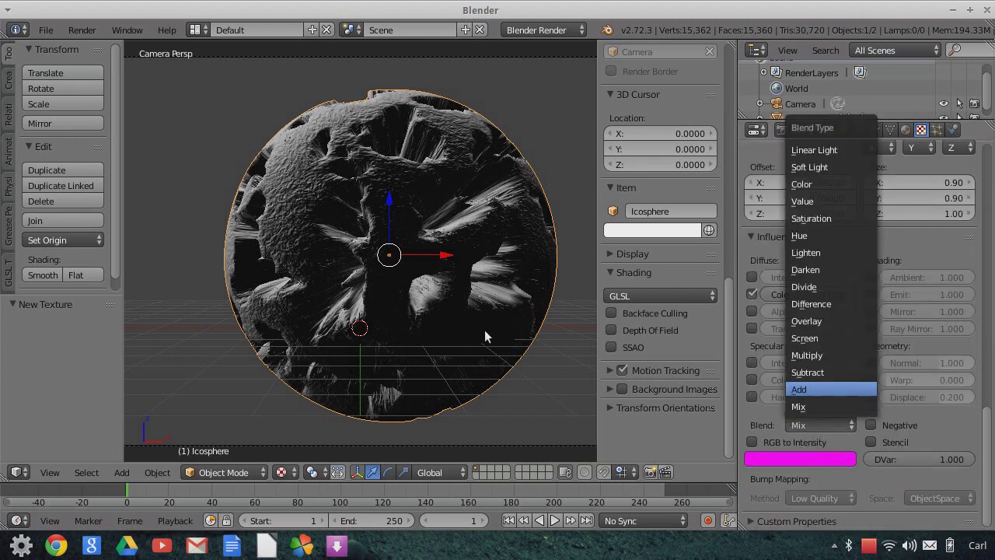
key("Return")
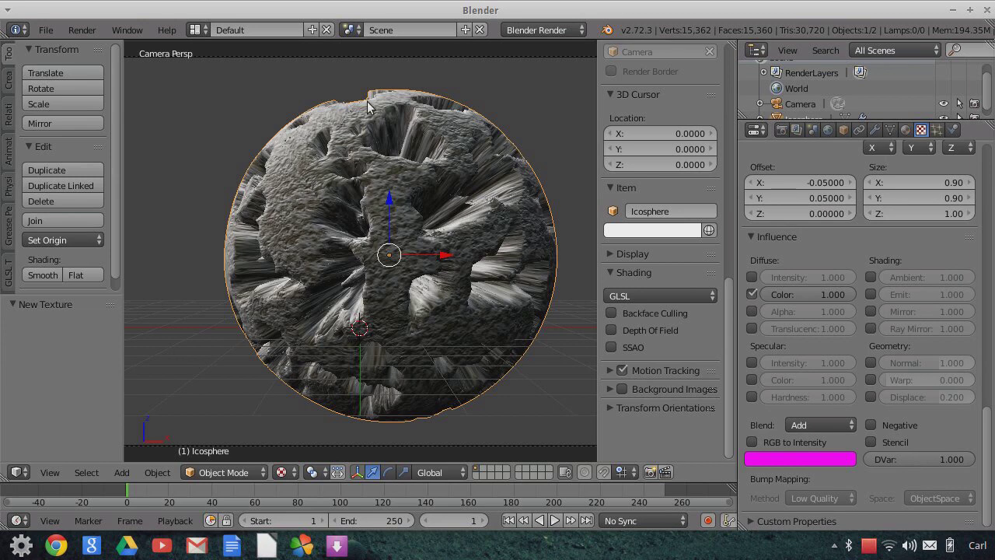
Snap the 3D cursor to the selected icosphere's origin.
scroll(438, 272, "down", 2)
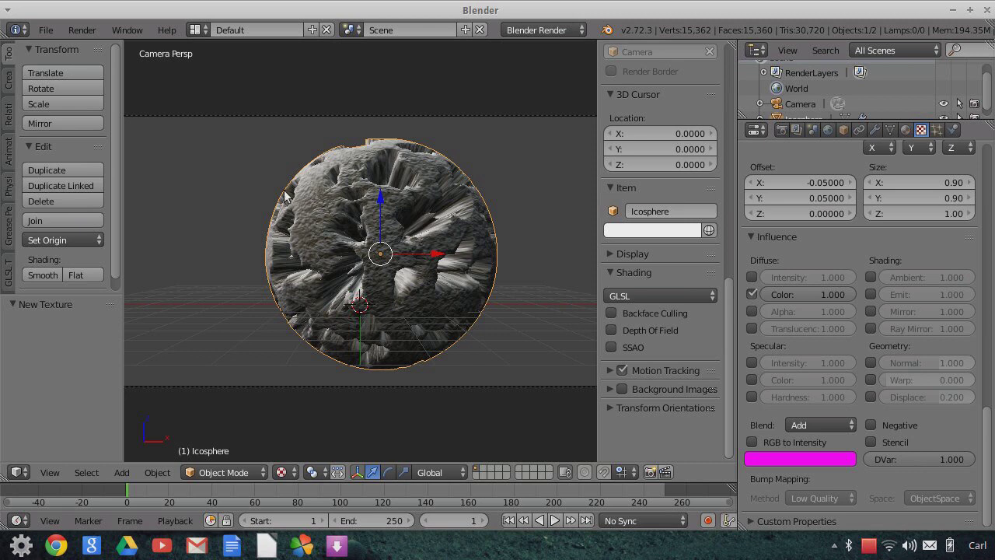
scroll(336, 281, "up", 1)
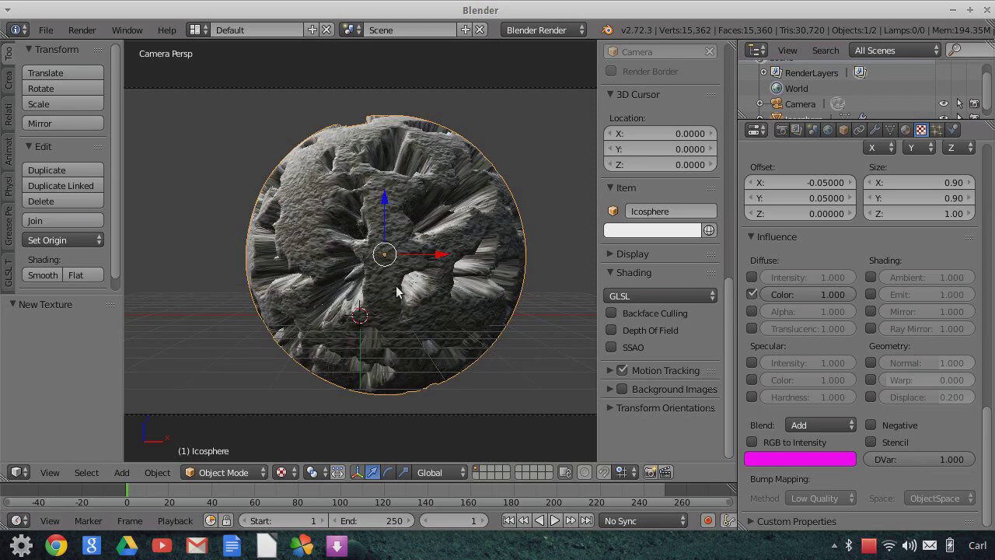
scroll(396, 291, "down", 1)
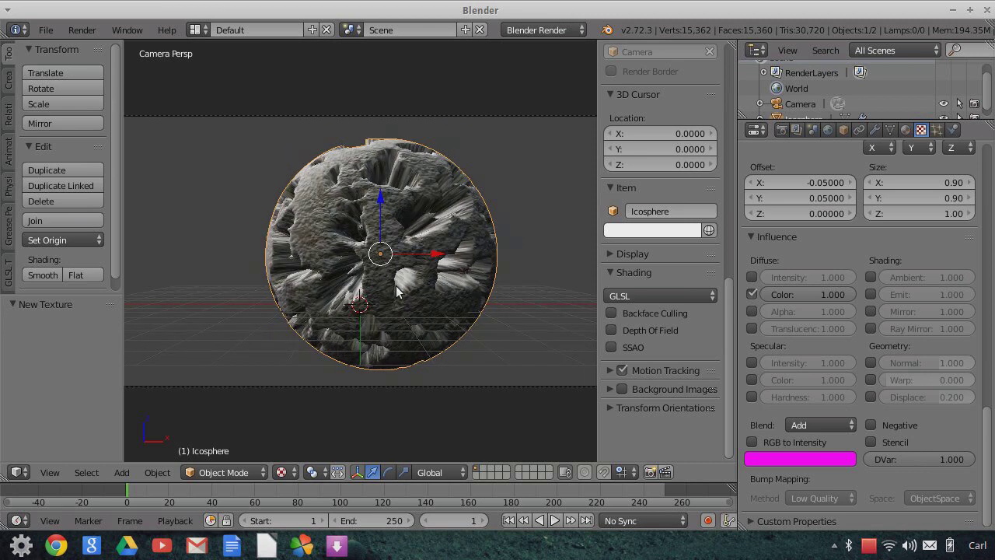
left_click(163, 472)
mouse_move(193, 340)
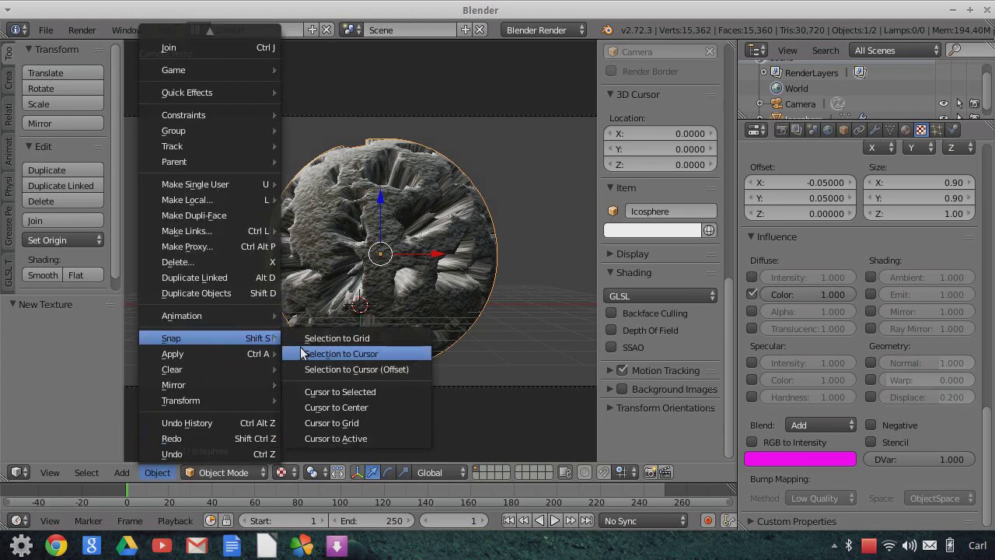
left_click(331, 391)
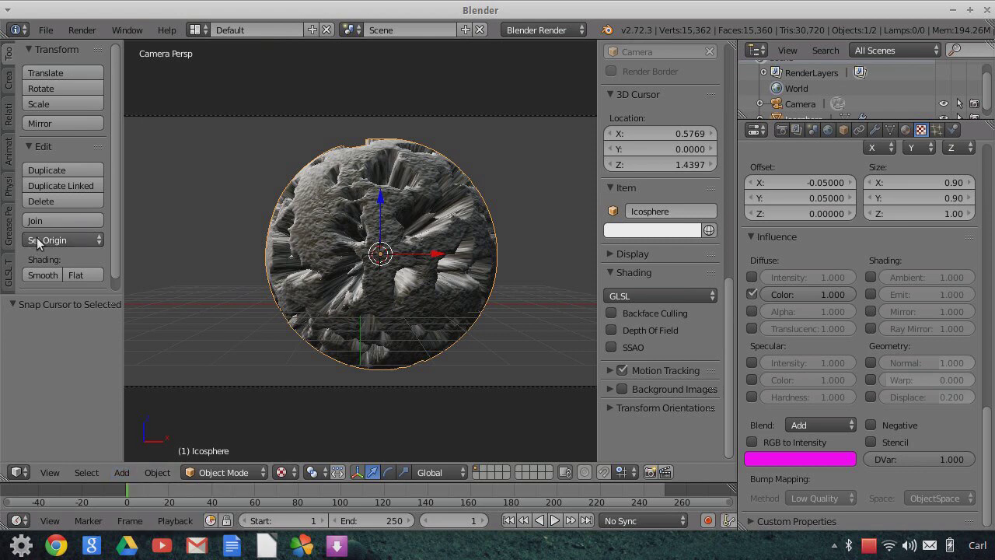
Add a Point lamp at the 3D cursor in the planet's center.
left_click(7, 85)
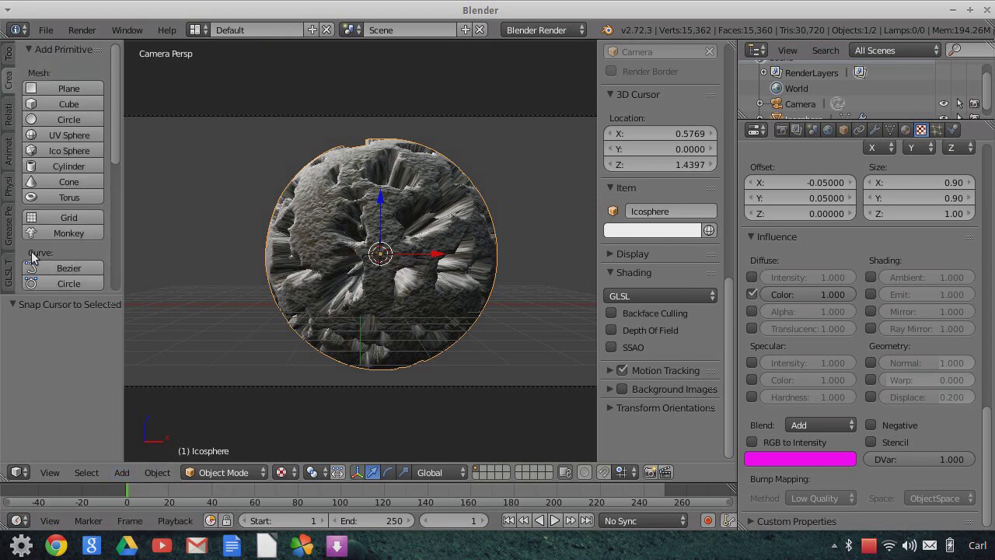
scroll(32, 252, "down", 4)
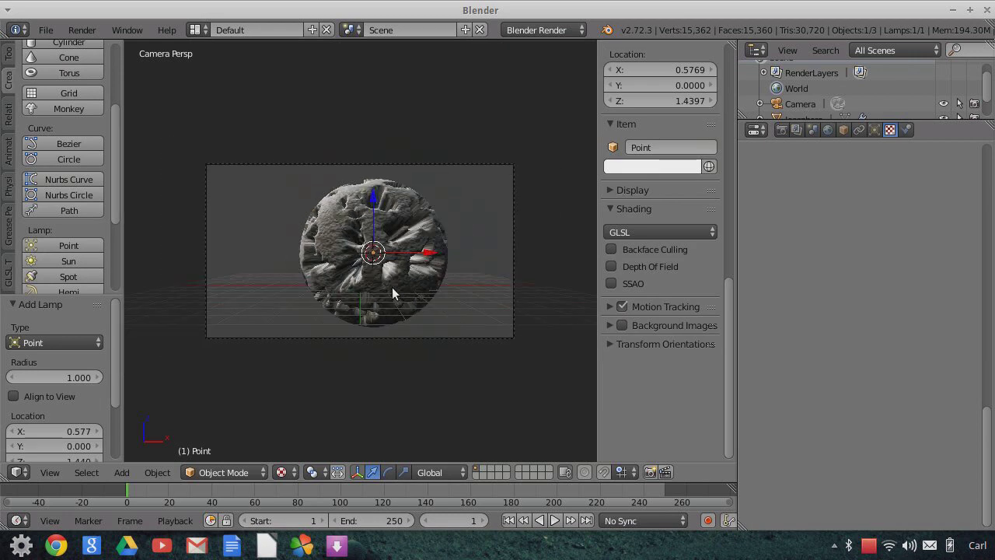
scroll(392, 289, "down", 3)
Enable the Sphere option in the Point lamp's settings to limit its light to a spherical range.
left_click(874, 130)
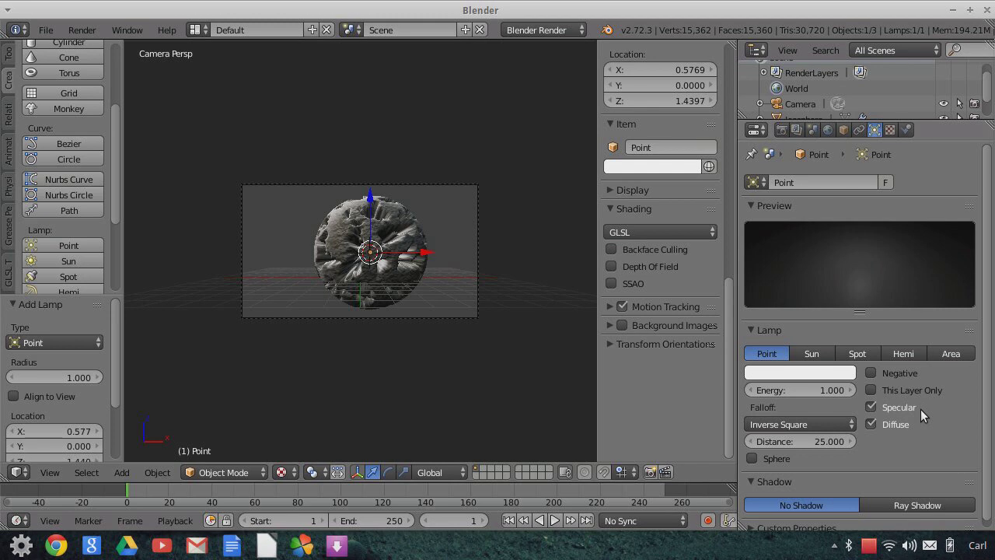
scroll(920, 409, "down", 1)
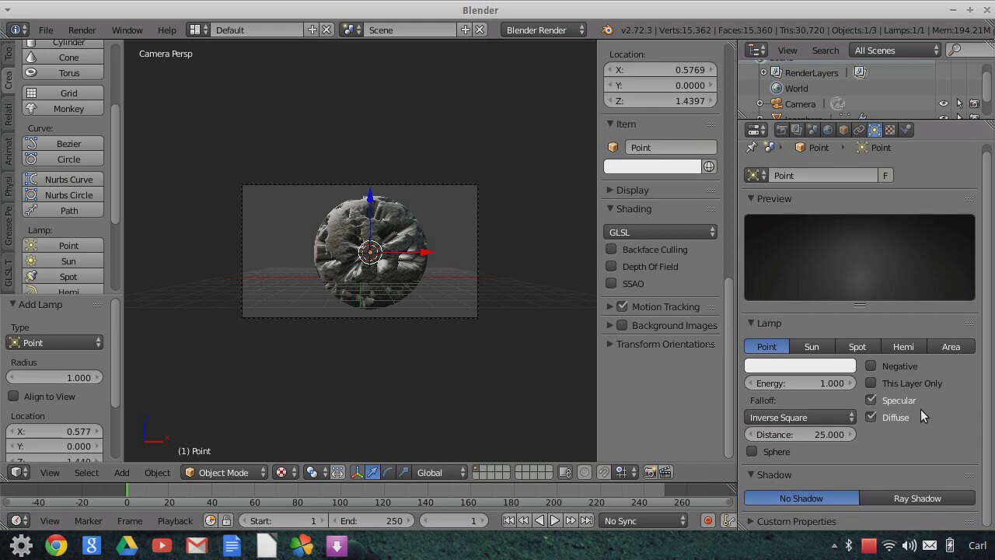
left_click(752, 452)
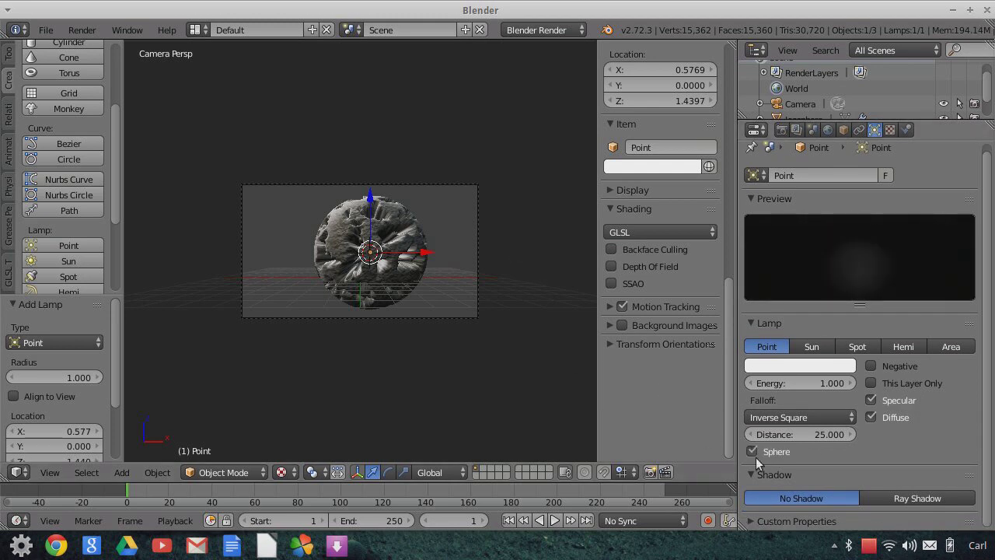
Set the Point lamp's falloff distance to 3.
scroll(523, 222, "down", 5)
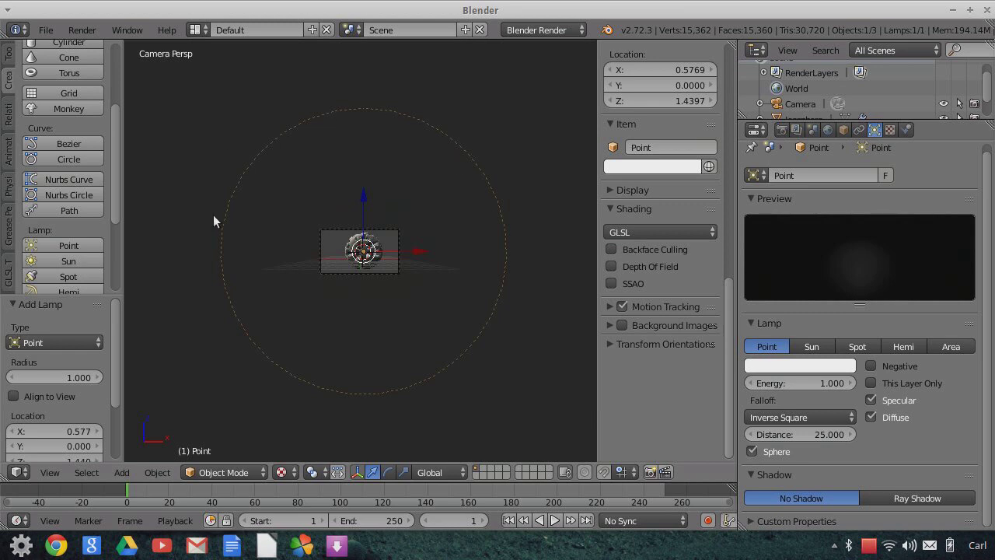
scroll(401, 277, "up", 4)
scroll(410, 269, "down", 2)
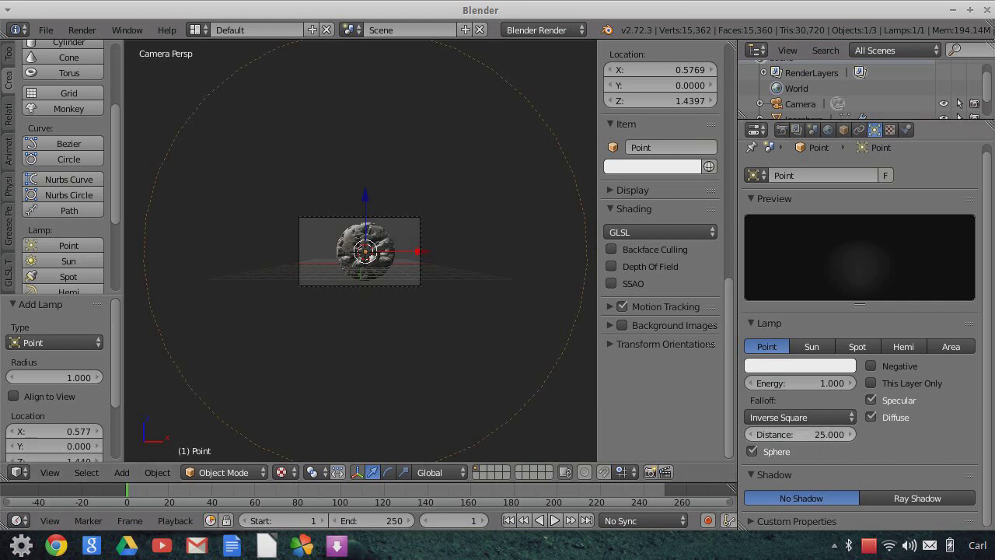
left_click(801, 435)
type("3")
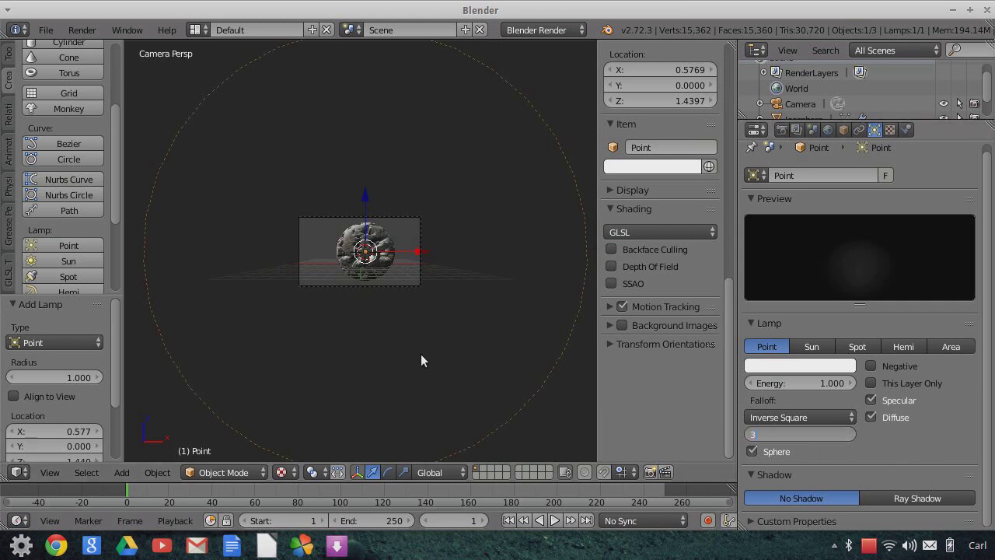
key("Return")
Try a Point lamp distance of 4 and return the distance to 3.
scroll(441, 331, "up", 5)
left_click(821, 433)
type("4")
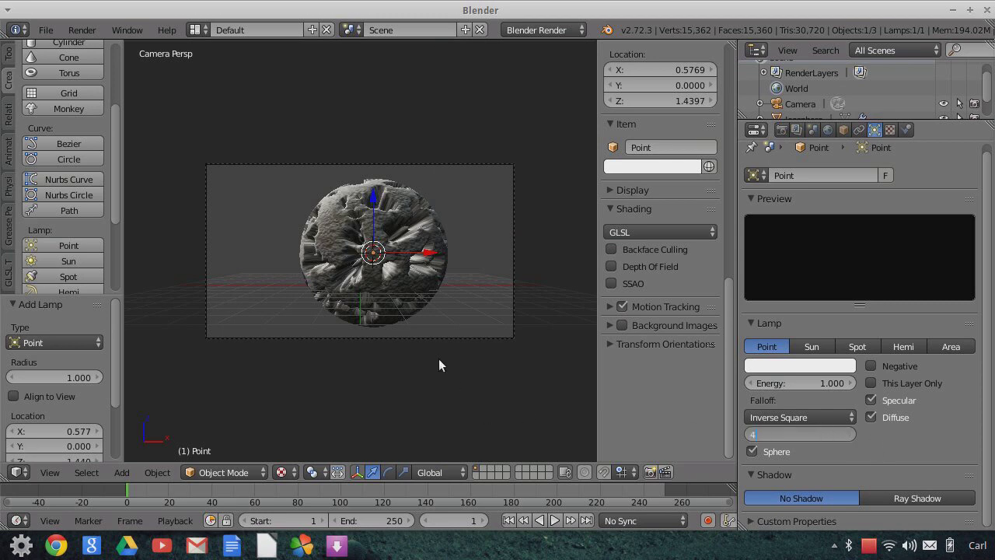
key("Return")
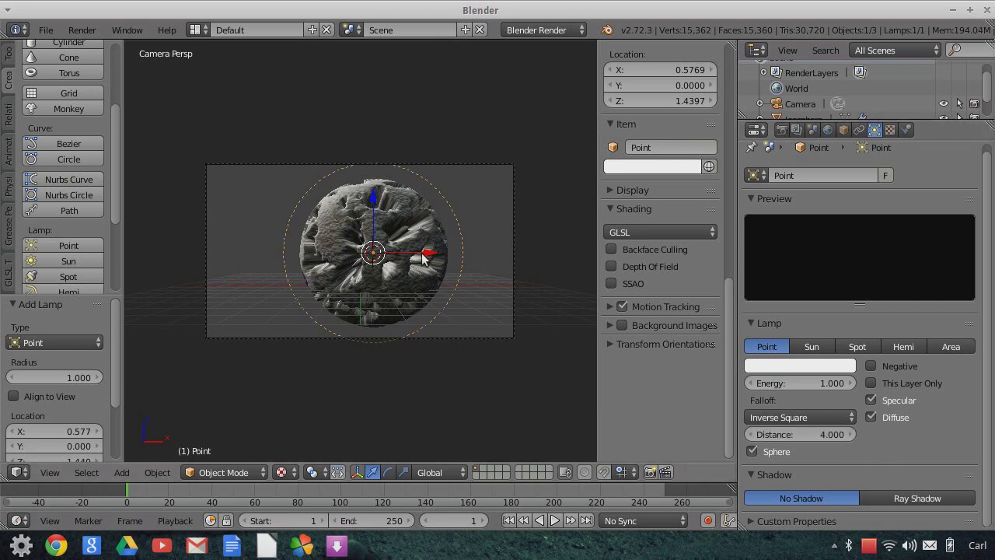
left_click(814, 432)
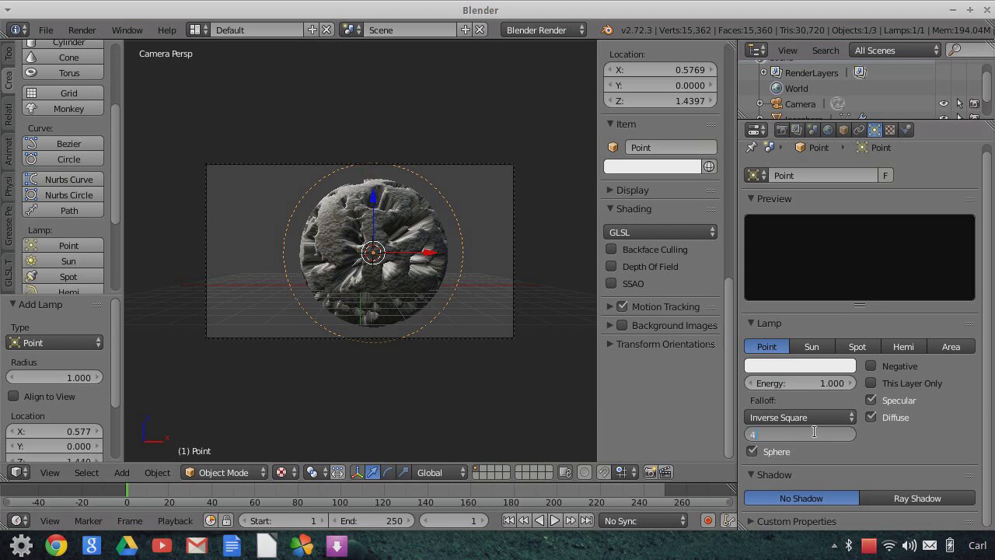
type("3")
key("Return")
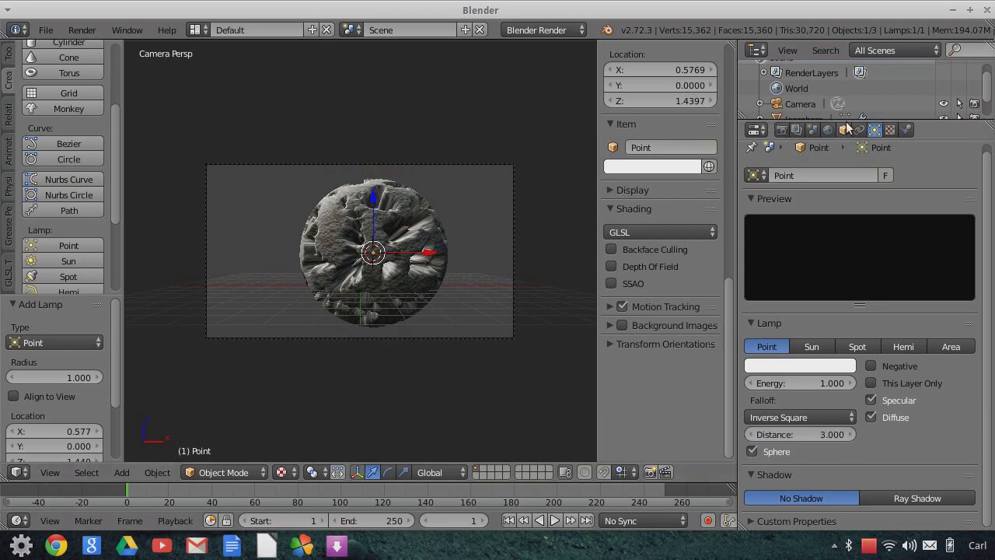
Parent the Point lamp to the Icosphere in an enlarged Outliner, and select and expand the Icosphere entry.
left_click_drag(848, 122, 848, 278)
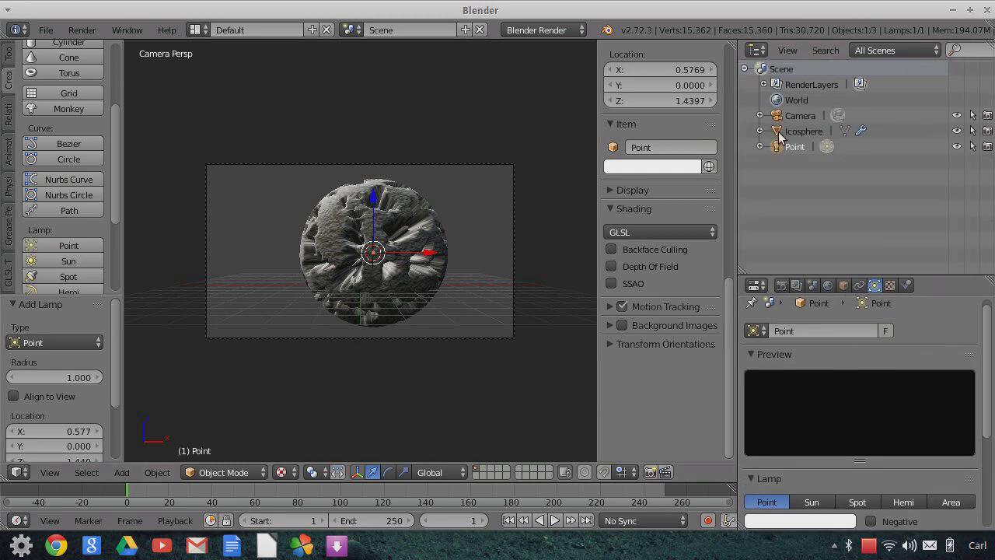
left_click_drag(782, 132, 780, 131)
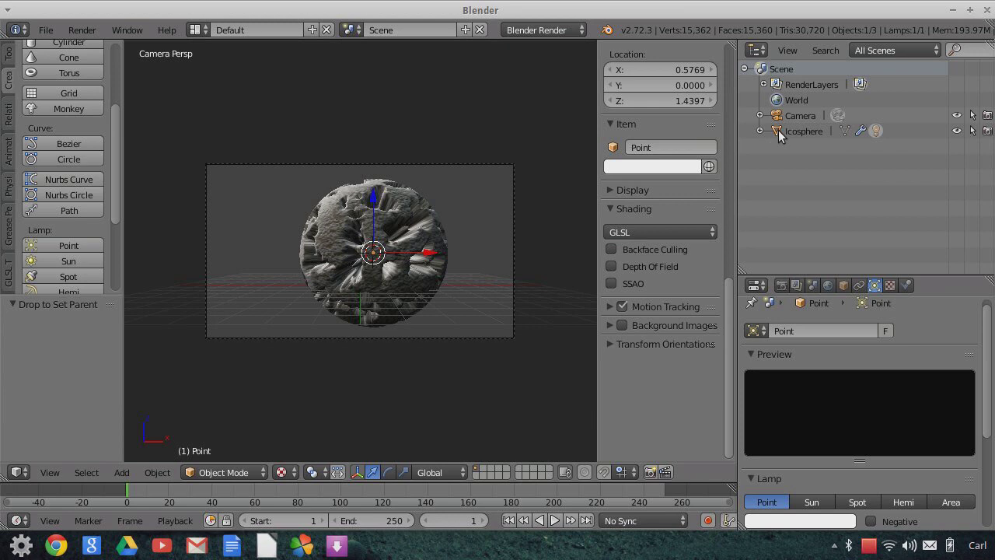
left_click(778, 130)
left_click(760, 131)
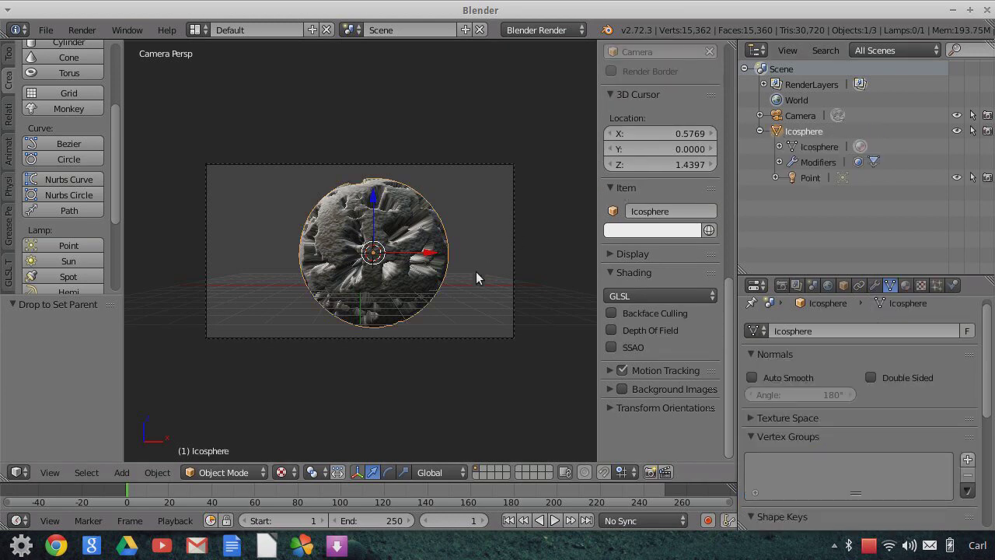
Scale the Icosphere down by about 0.849 and back up by about 1.058 to fit just inside the Point lamp's sphere.
key("s")
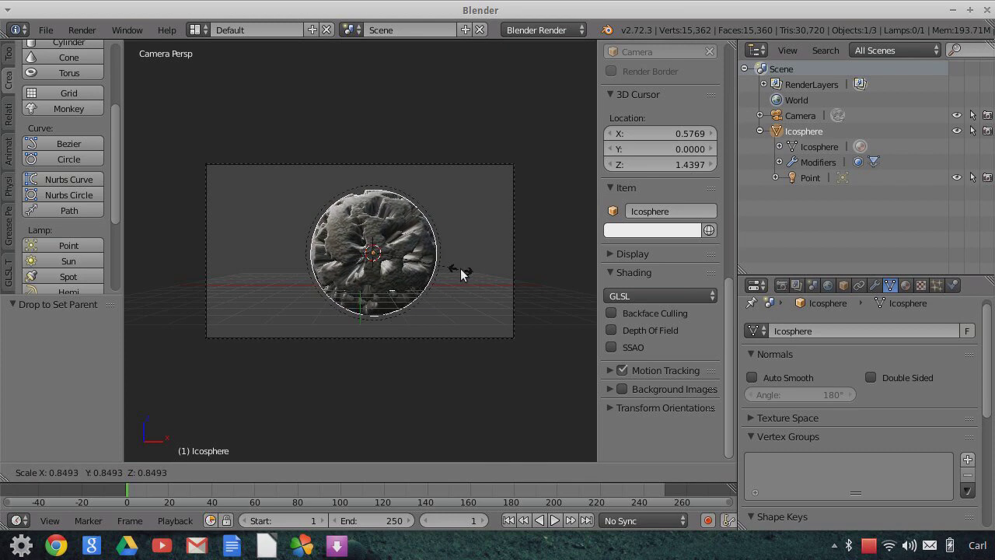
left_click(460, 274)
scroll(459, 275, "up", 3)
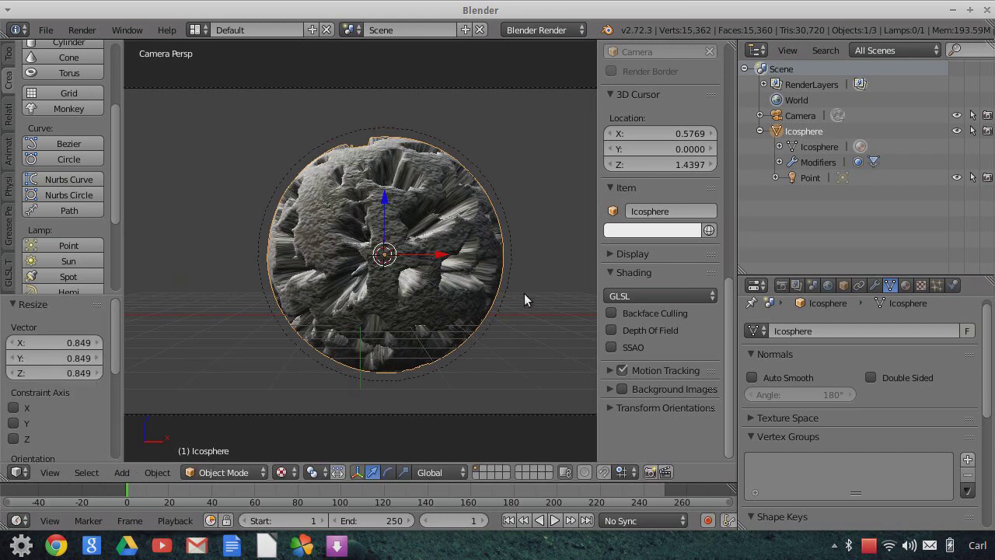
key("s")
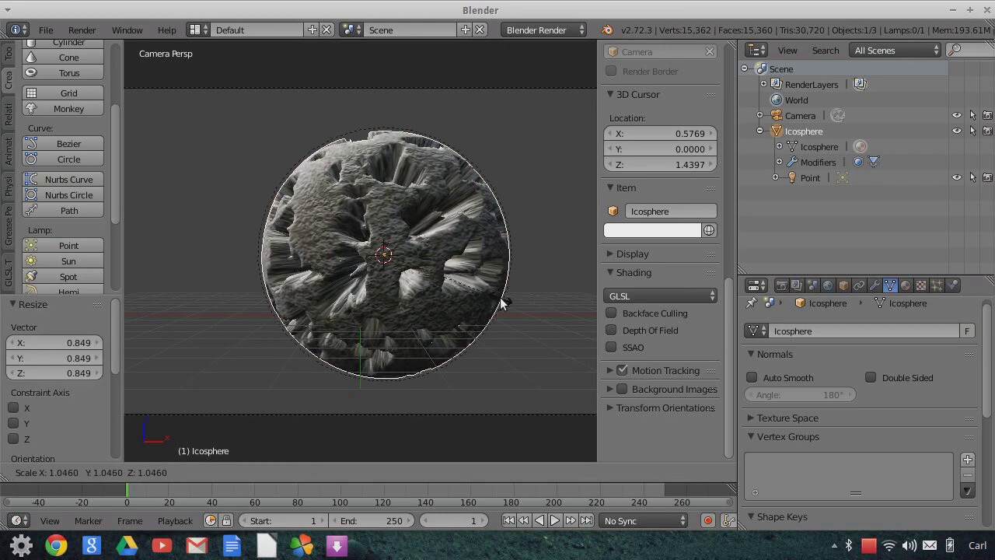
left_click(543, 289)
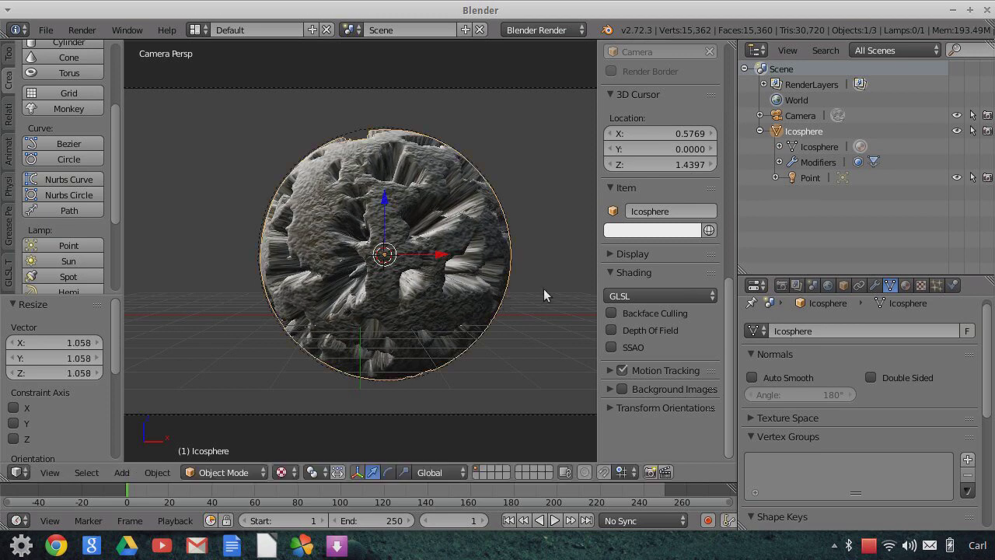
Select the Point lamp under the Icosphere and set its energy to 2.
left_click(798, 180)
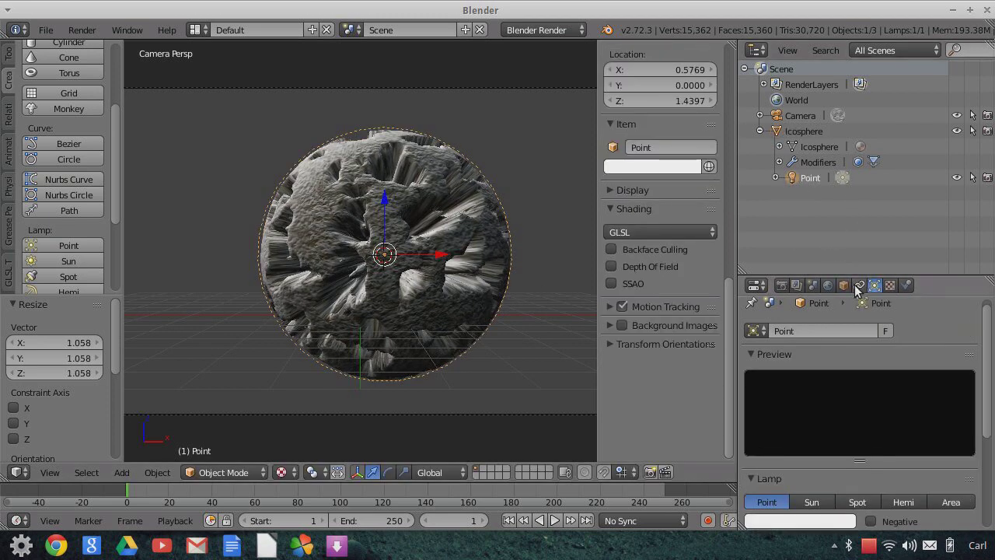
scroll(874, 377, "down", 3)
scroll(875, 376, "up", 3)
scroll(878, 375, "down", 3)
left_click(816, 448)
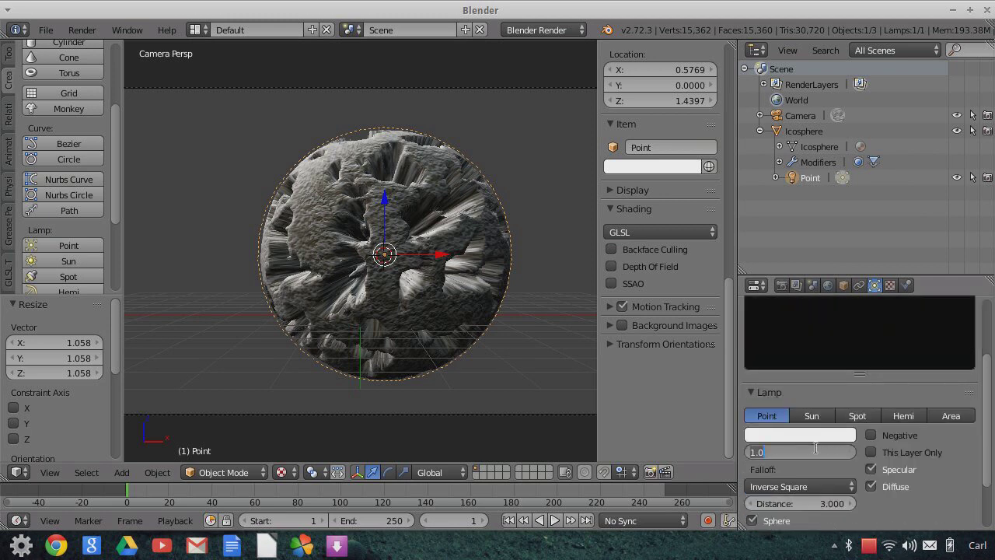
type("2")
key("Return")
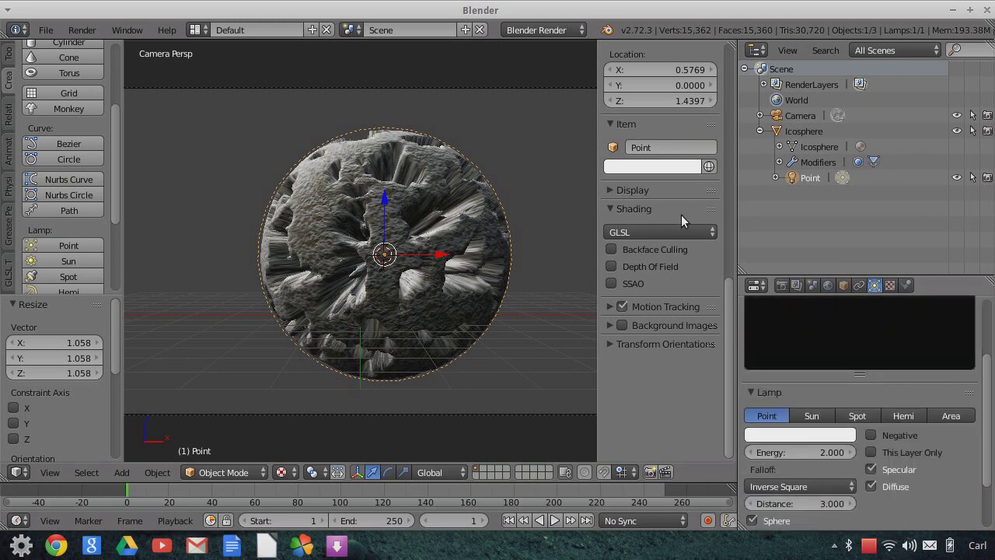
Enlarge the material settings area for the Icosphere and rename its existing material as Rock.
left_click(784, 132)
left_click(906, 285)
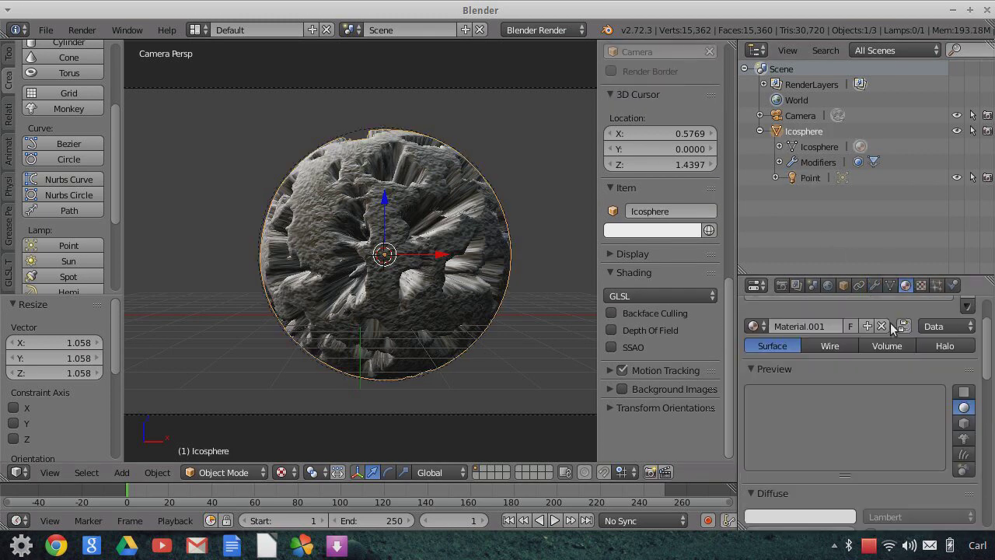
left_click_drag(871, 274, 871, 189)
scroll(823, 348, "up", 3)
left_click(805, 308)
type("Rock")
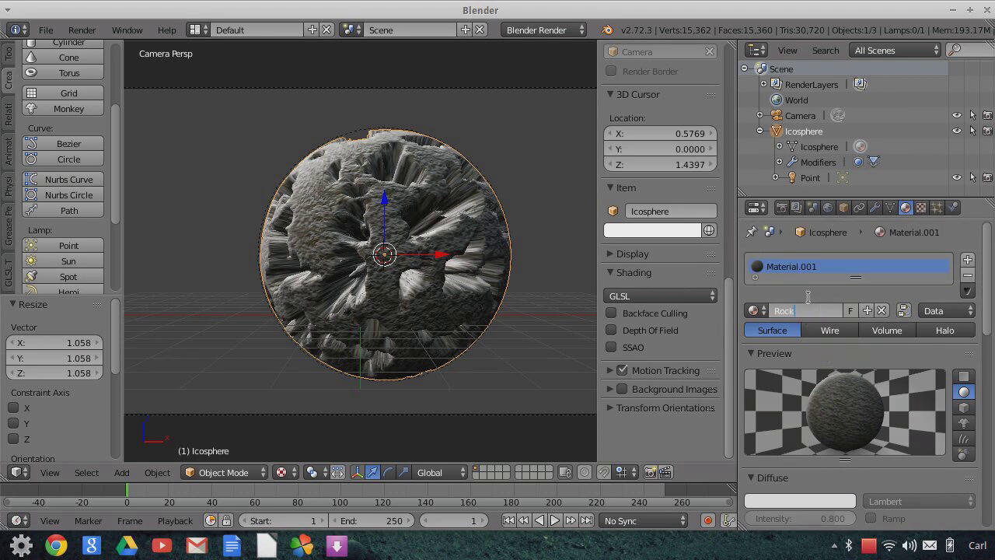
key("Return")
Add a second material slot to the Icosphere with a new material named LightMask.
left_click(967, 259)
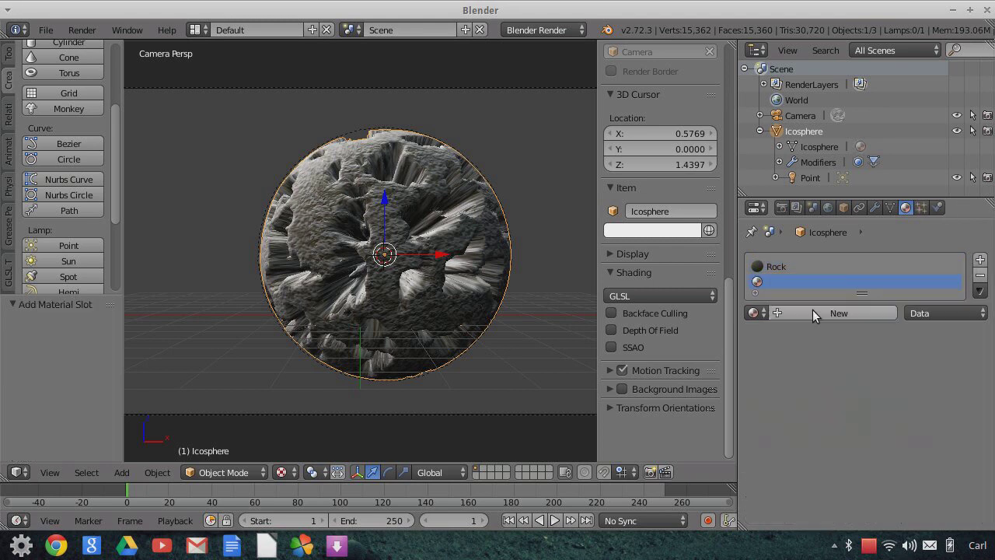
left_click(825, 312)
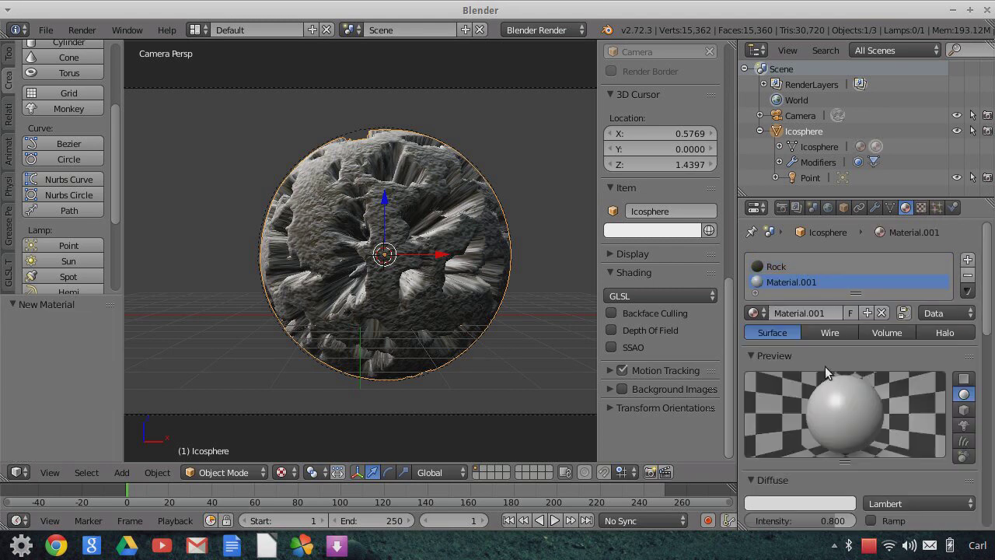
scroll(809, 311, "down", 2)
scroll(806, 311, "up", 2)
left_click(804, 314)
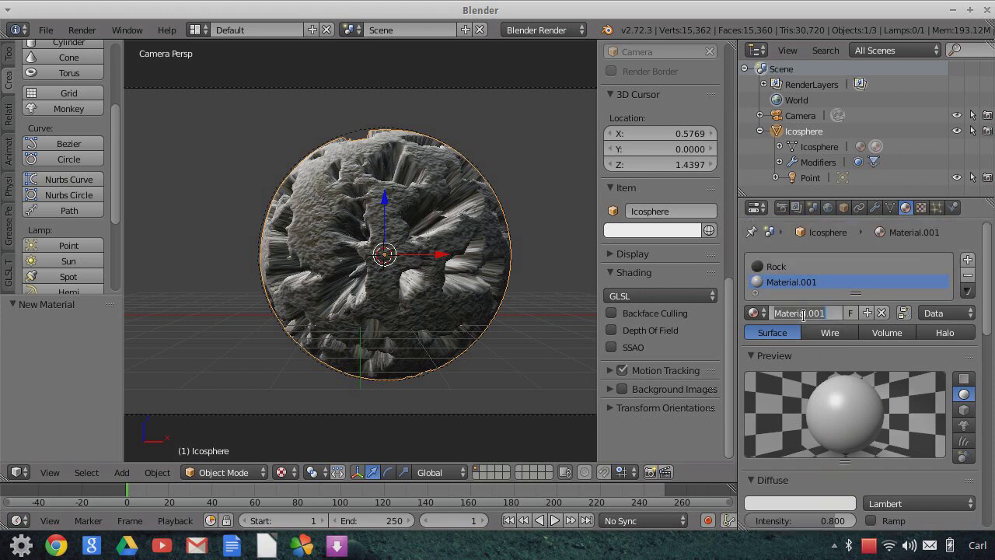
type("Light")
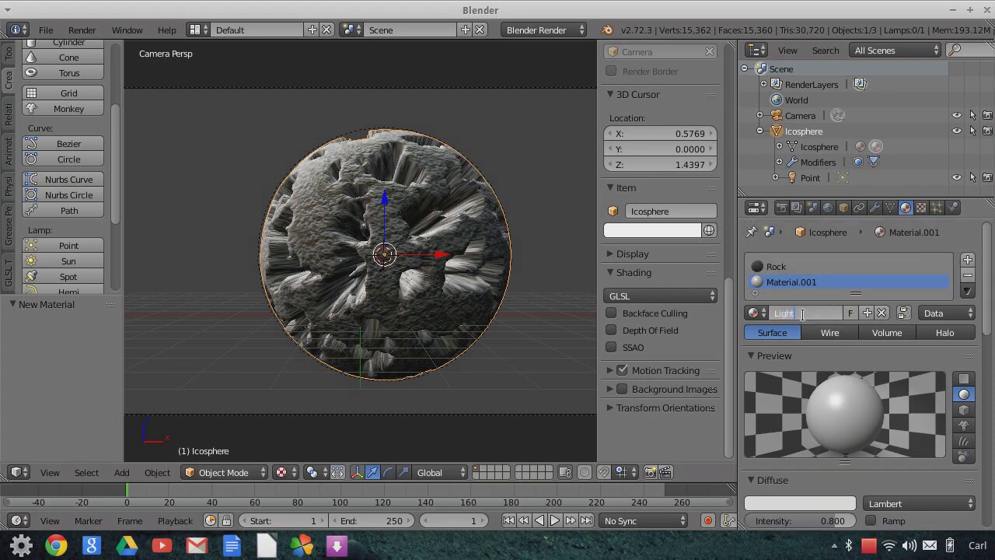
key("Return")
Set the LightMask material's specular intensity to 0.
scroll(845, 407, "down", 8)
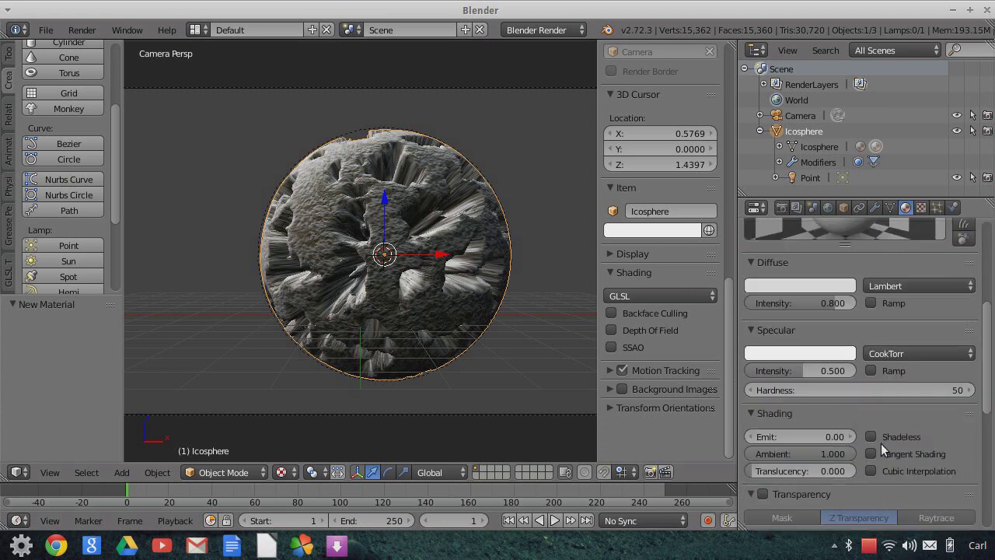
scroll(881, 443, "up", 3)
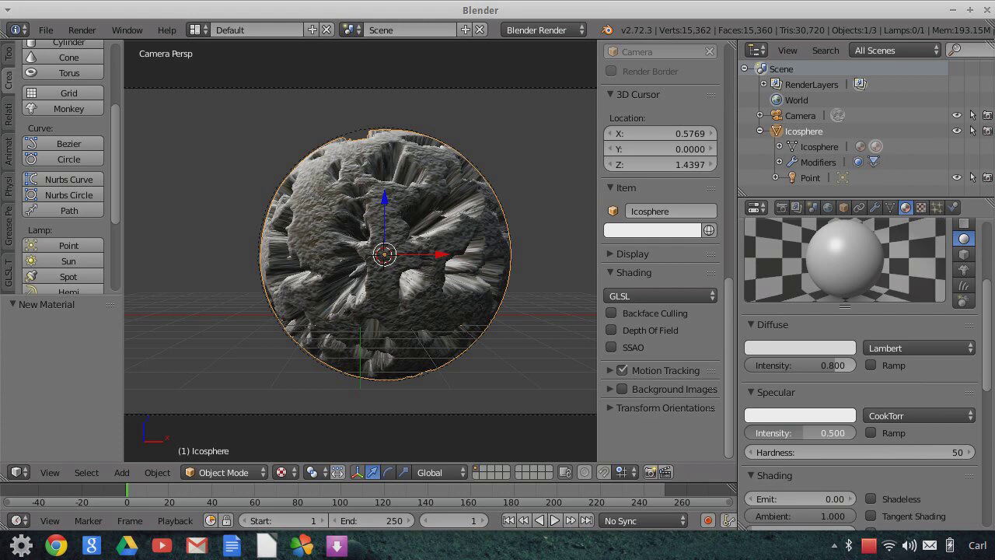
left_click_drag(826, 433, 821, 406)
key("BackSpace")
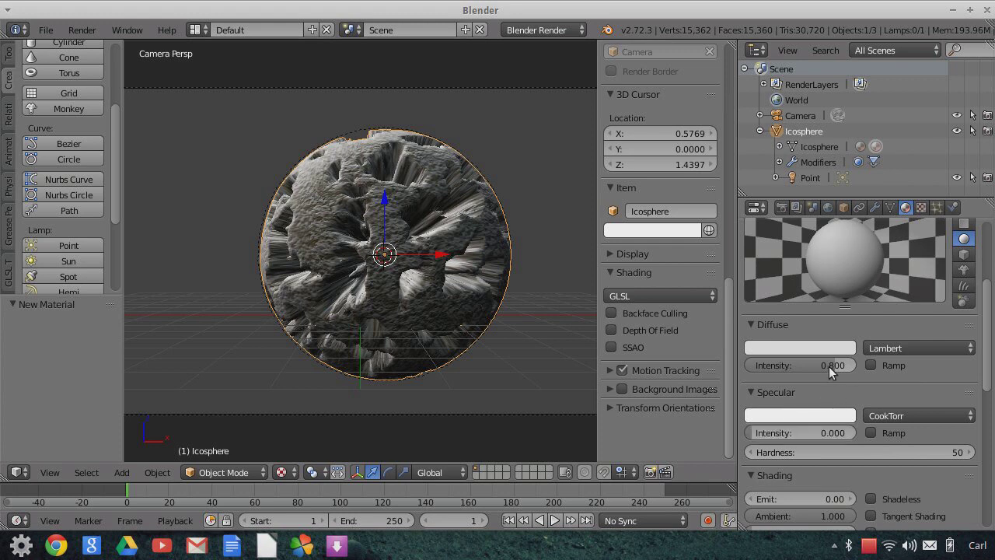
Give LightMask a full white diffuse colour at intensity 1 with the Fresnel diffuse shader model.
left_click_drag(801, 364, 810, 345)
left_click(814, 346)
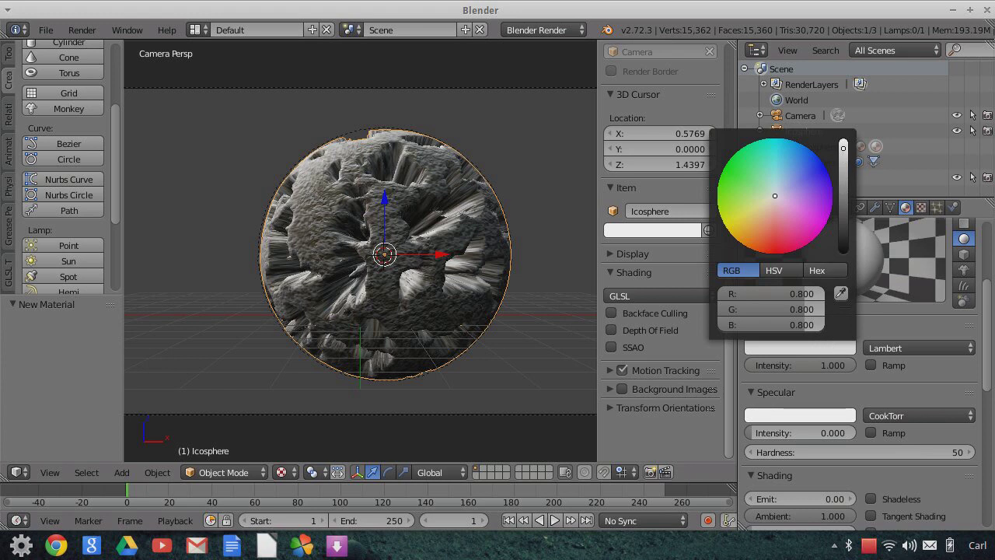
left_click_drag(843, 148, 915, 178)
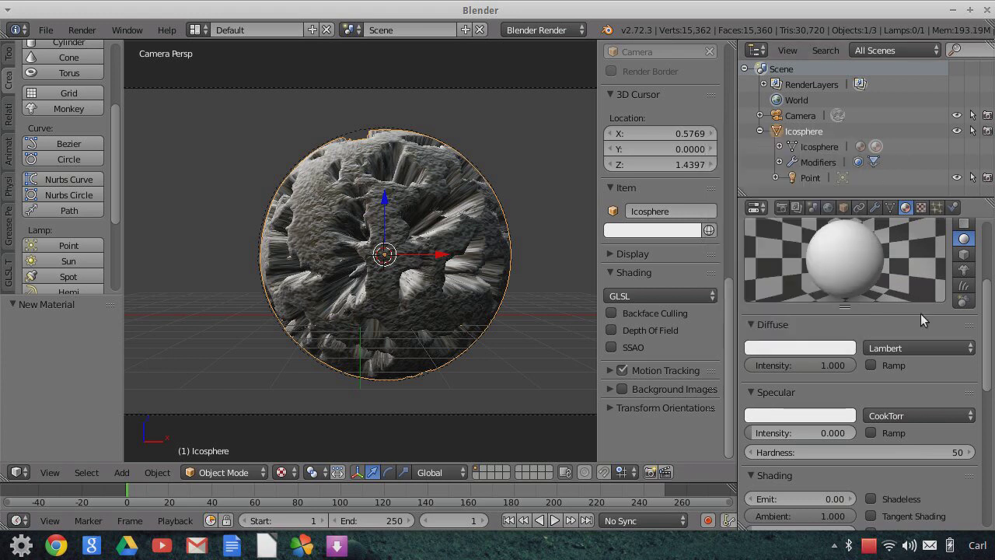
left_click(907, 350)
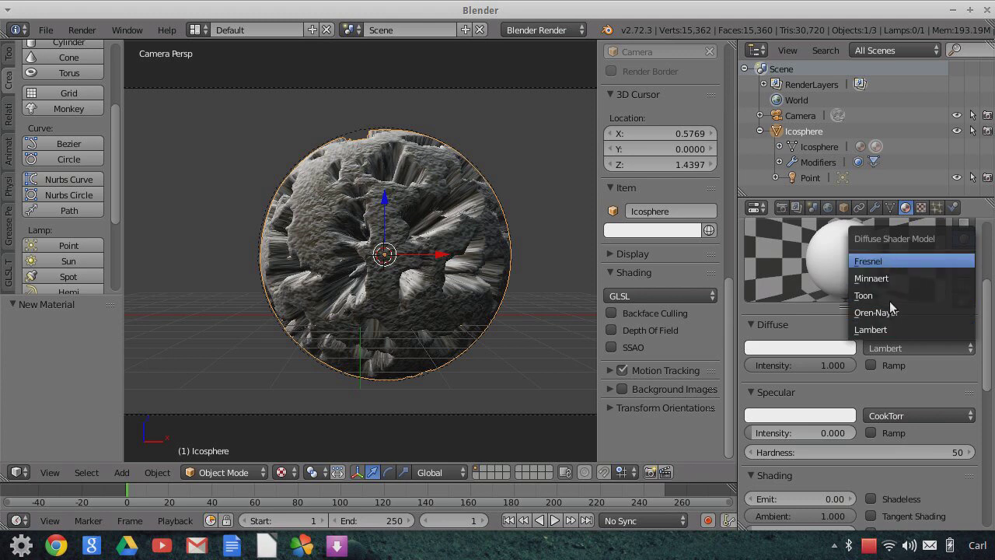
left_click(867, 265)
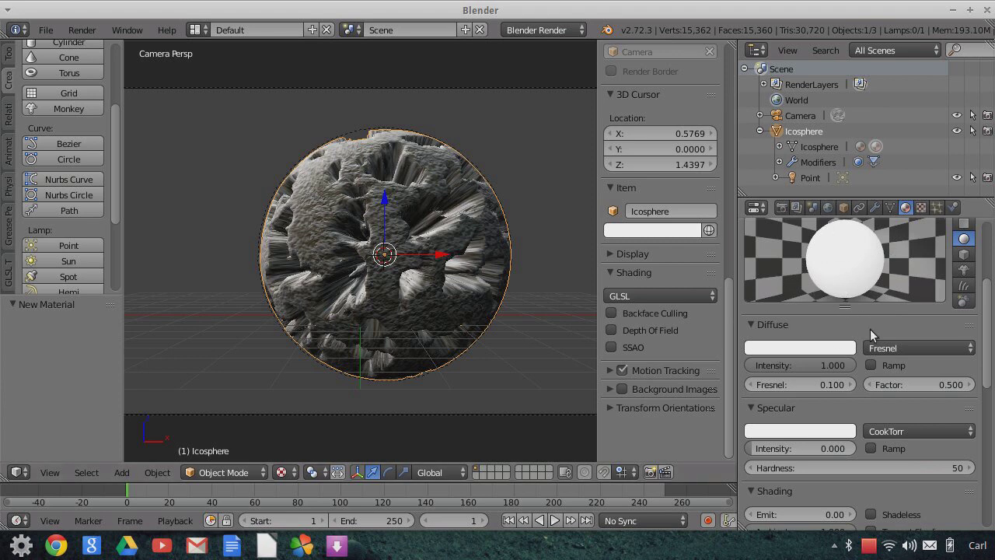
Select the Rock material in the Icosphere's material list and enable shader nodes for it.
scroll(869, 329, "up", 4)
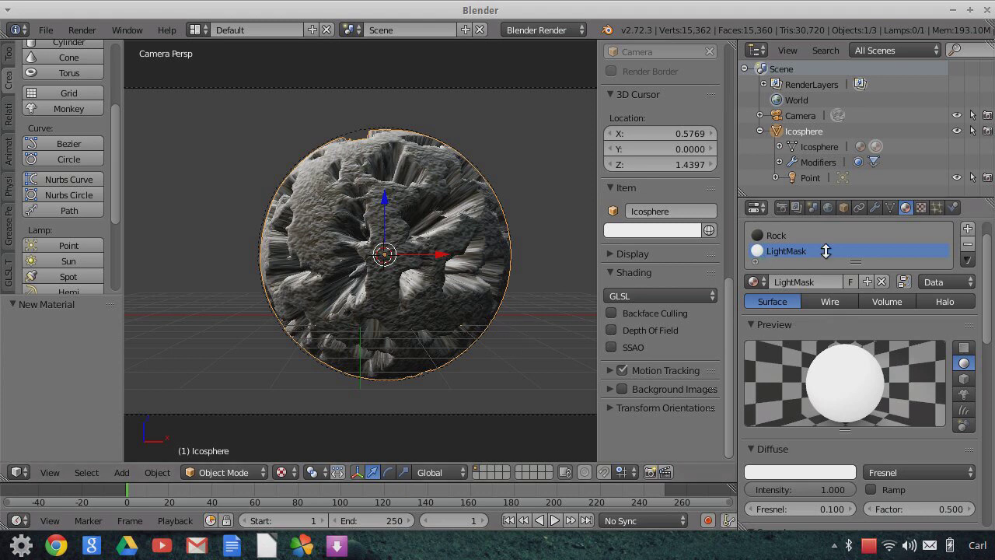
left_click(778, 235)
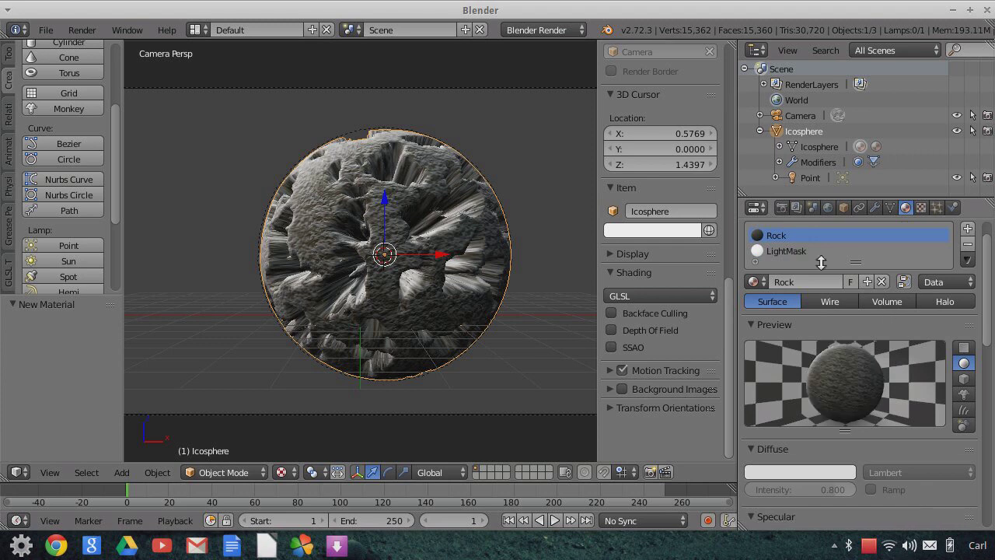
left_click(781, 251)
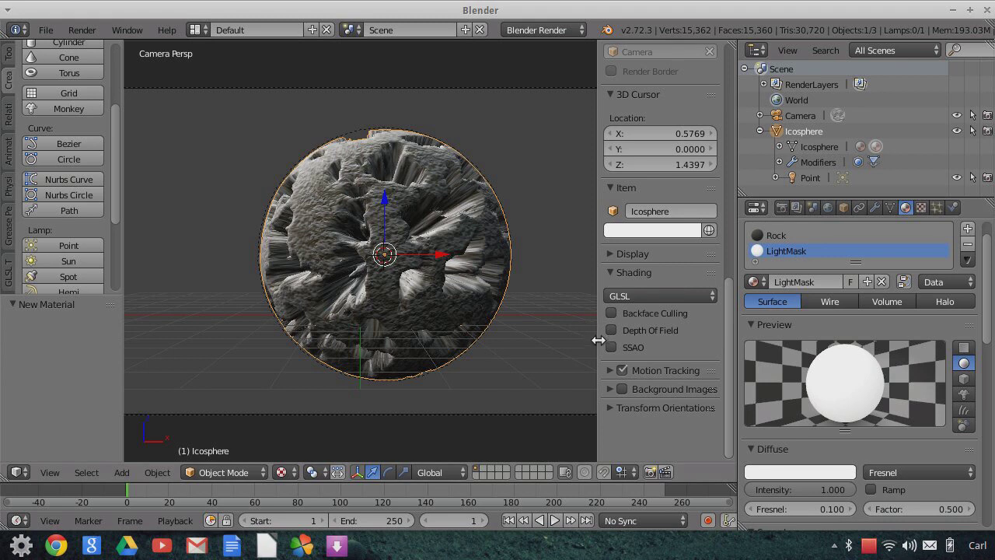
left_click(776, 234)
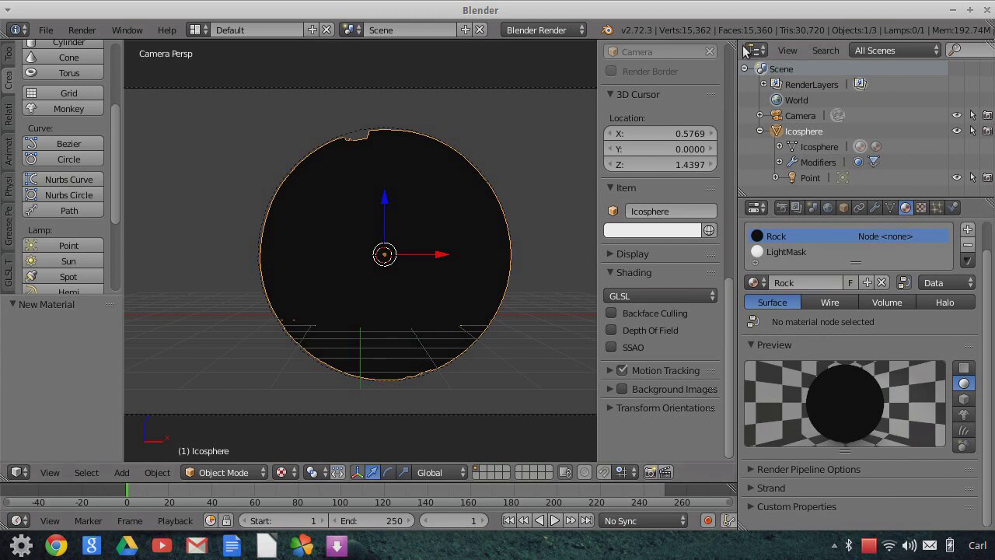
Split the 3D view vertically and turn the new area into a Node Editor with its properties sidebar hidden.
left_click_drag(734, 42, 430, 62)
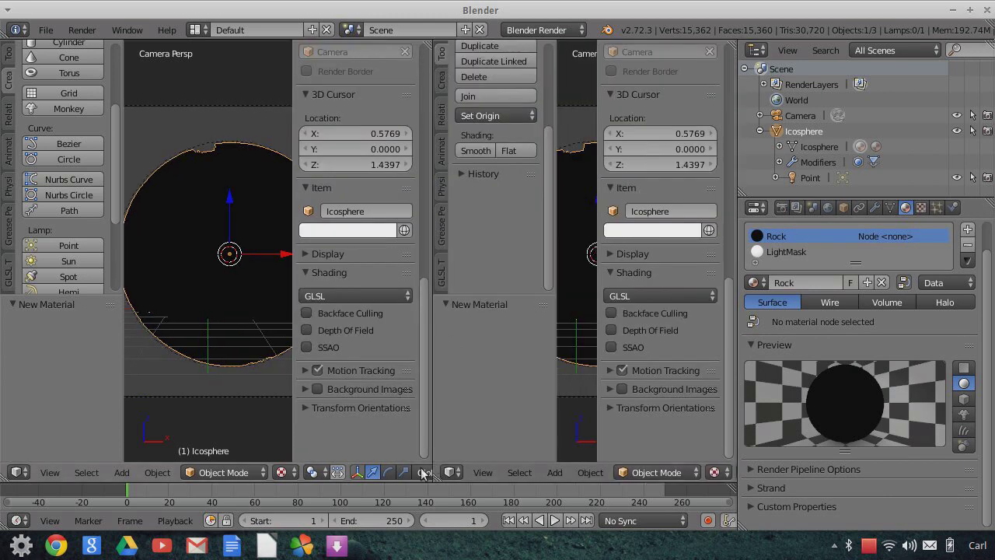
left_click(452, 472)
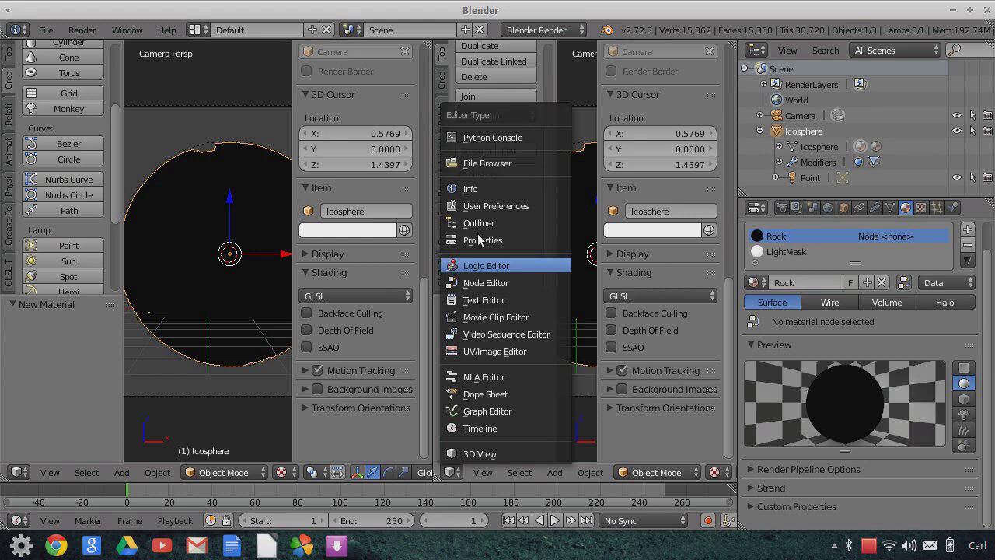
left_click(478, 284)
key("n")
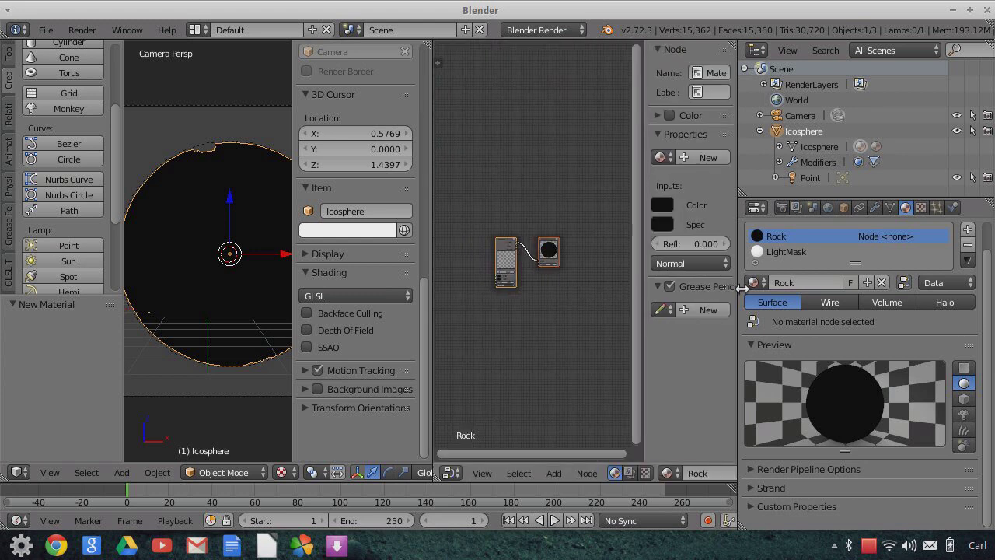
Assign the Rock material to the existing Material node in the Rock node tree.
scroll(558, 360, "up", 3)
middle_click_drag(557, 359, 615, 341)
scroll(615, 348, "up", 3)
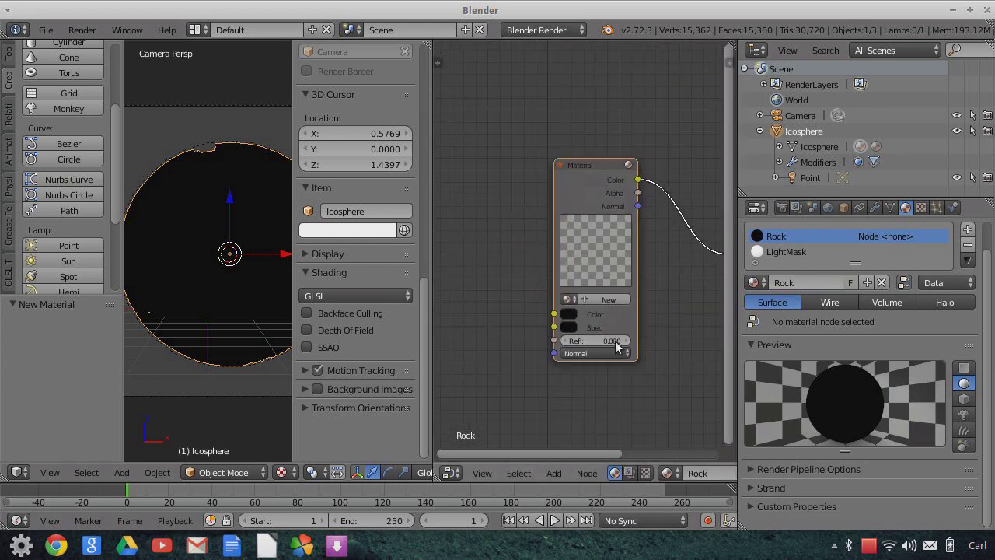
left_click(569, 300)
left_click(579, 342)
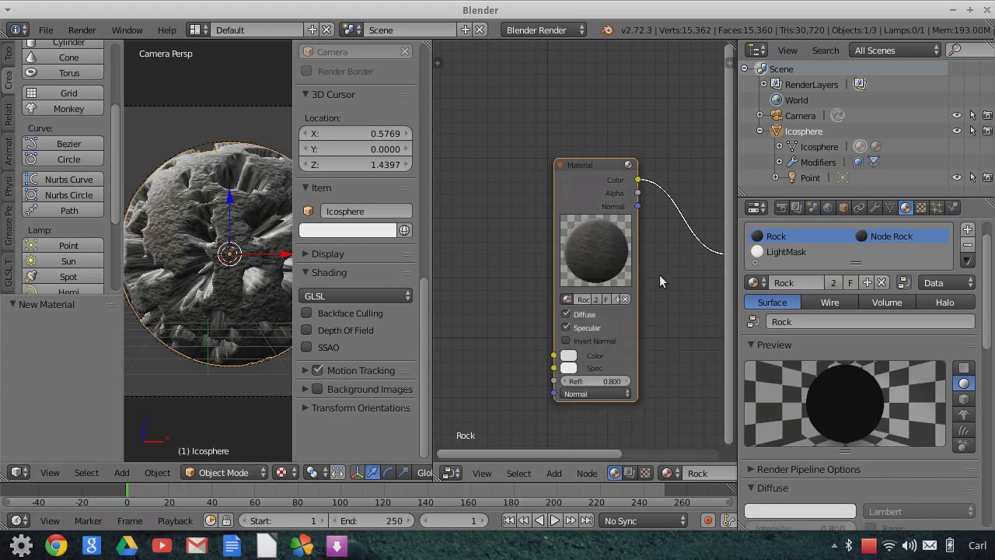
Move the Output node farther away from the Material node to make room between them.
scroll(662, 296, "down", 3)
middle_click_drag(700, 179, 628, 127)
left_click_drag(628, 127, 579, 344)
left_click(578, 344)
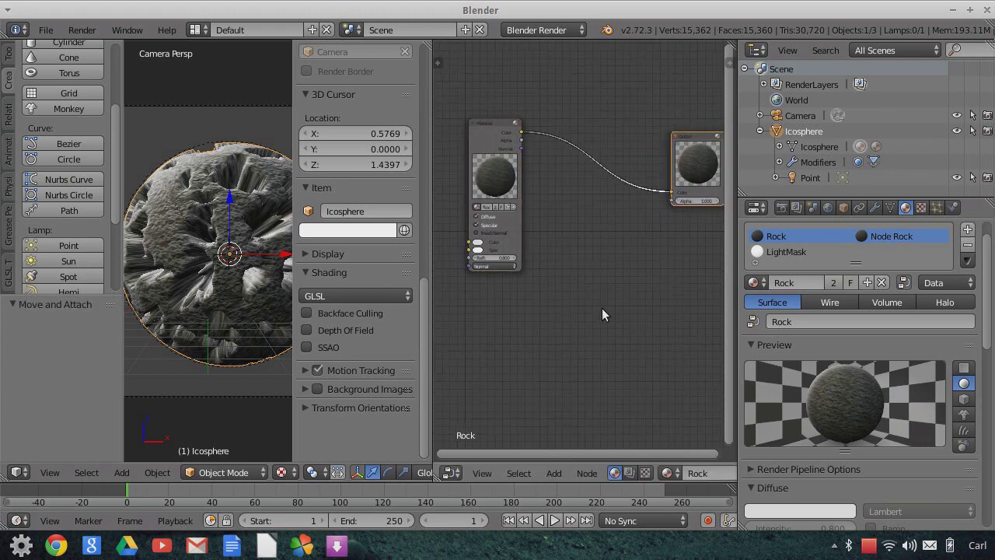
Add a second Material input node and place it below the link between the Rock Material node and the Output node.
scroll(601, 308, "down", 1)
middle_click_drag(602, 308, 571, 327)
left_click(555, 474)
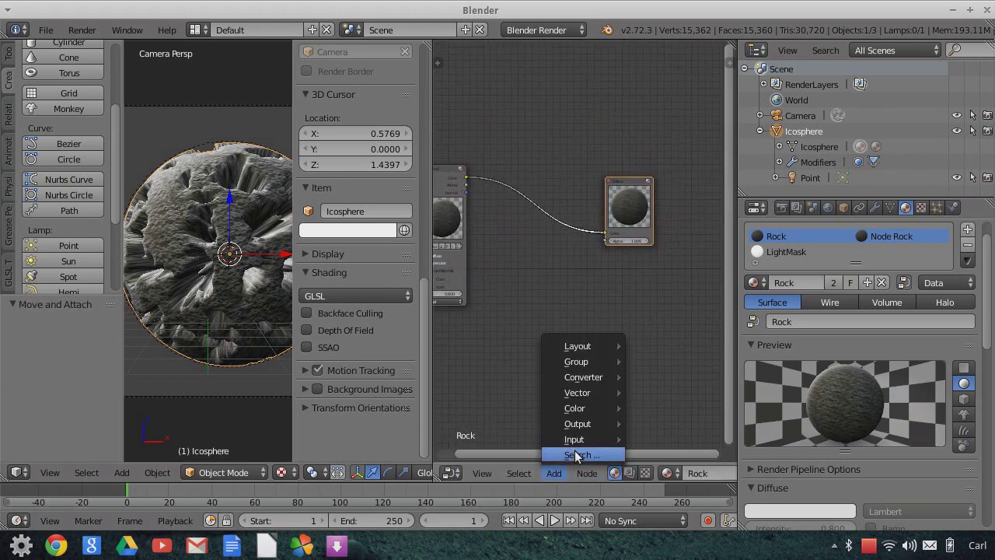
mouse_move(576, 439)
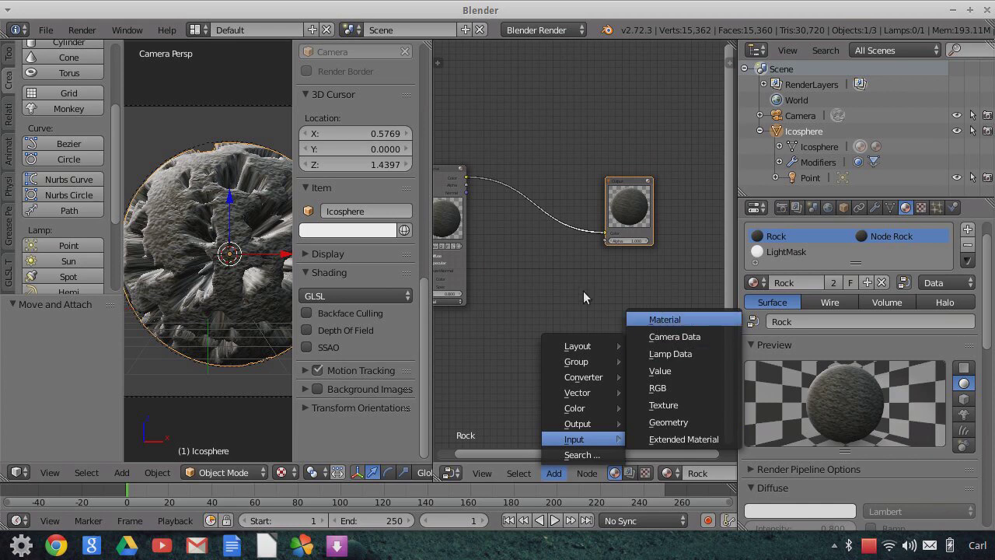
key("Return")
left_click(467, 244)
scroll(628, 325, "up", 4)
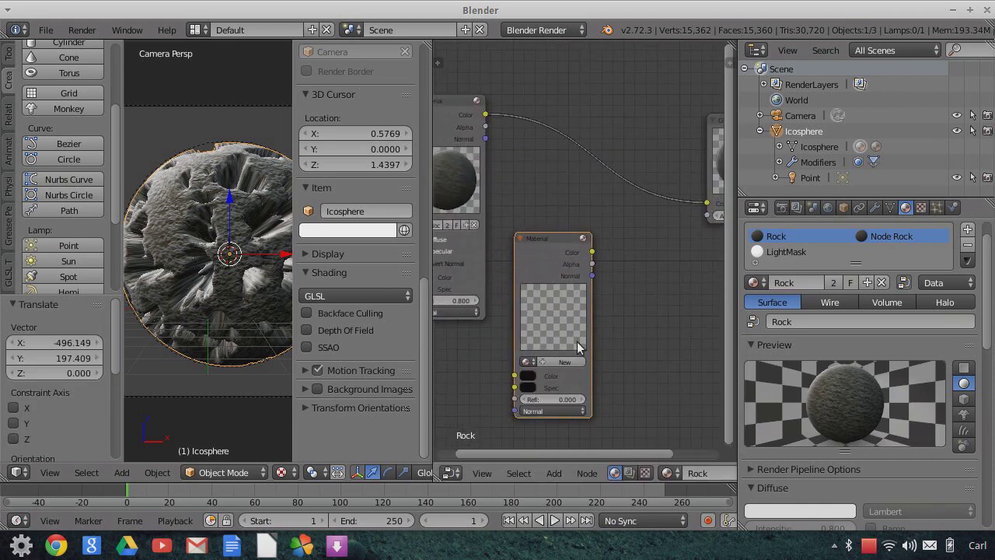
Assign the LightMask material to the new Material node.
left_click(517, 370)
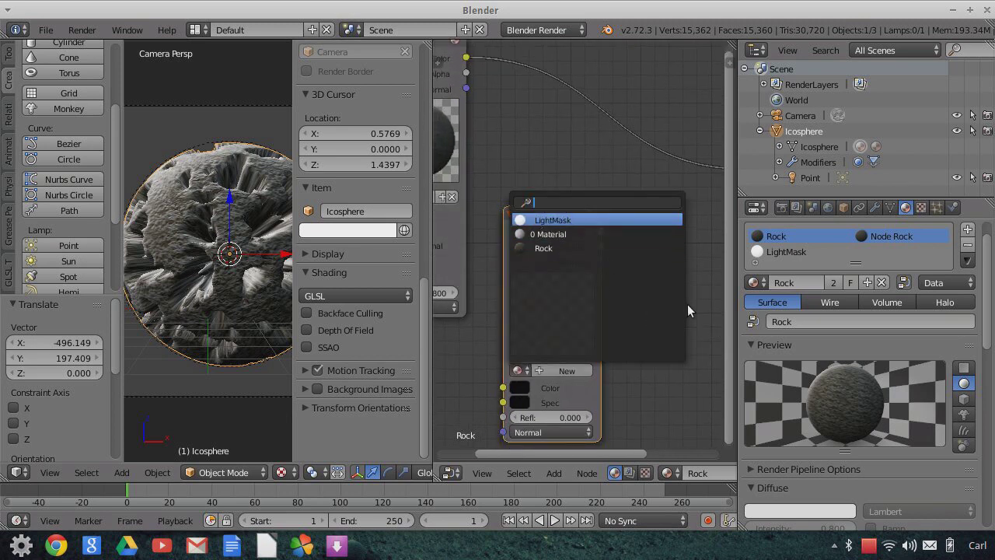
key("Return")
scroll(662, 283, "down", 2)
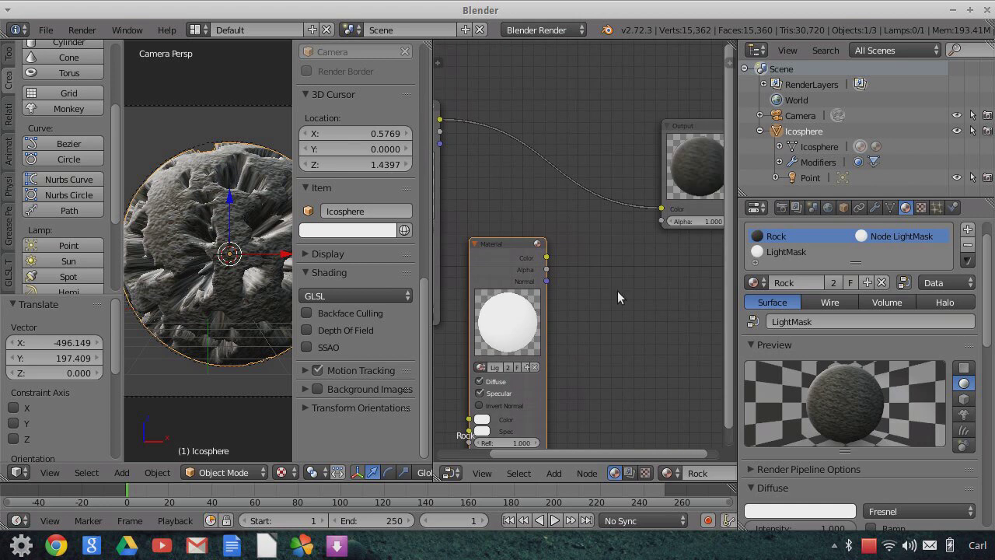
Connect the LightMask Material node's Color output to the Output node's Color input, and widen the 3D view to show more of the planet.
left_click_drag(543, 256, 573, 249)
left_click_drag(641, 217, 657, 208)
left_click_drag(430, 50, 429, 45)
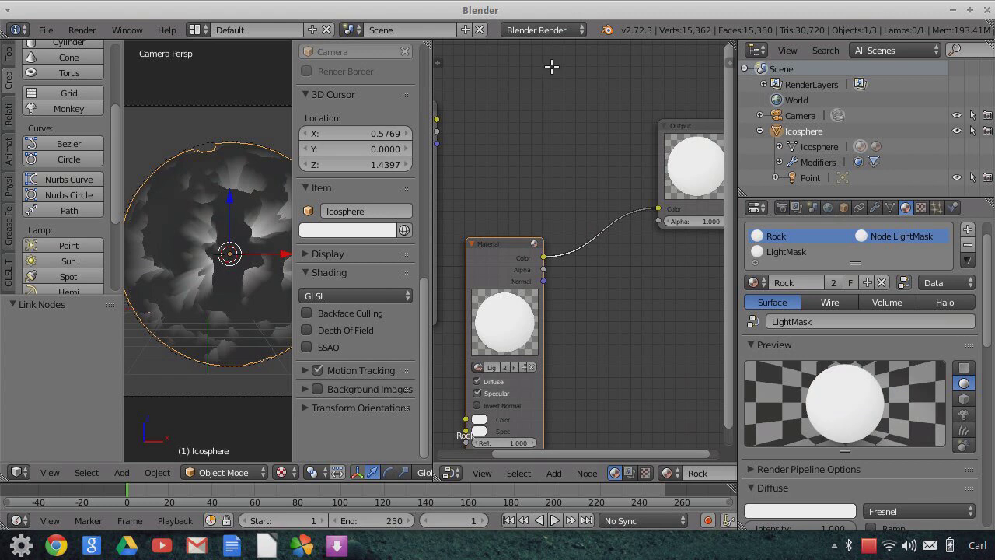
scroll(379, 233, "up", 10)
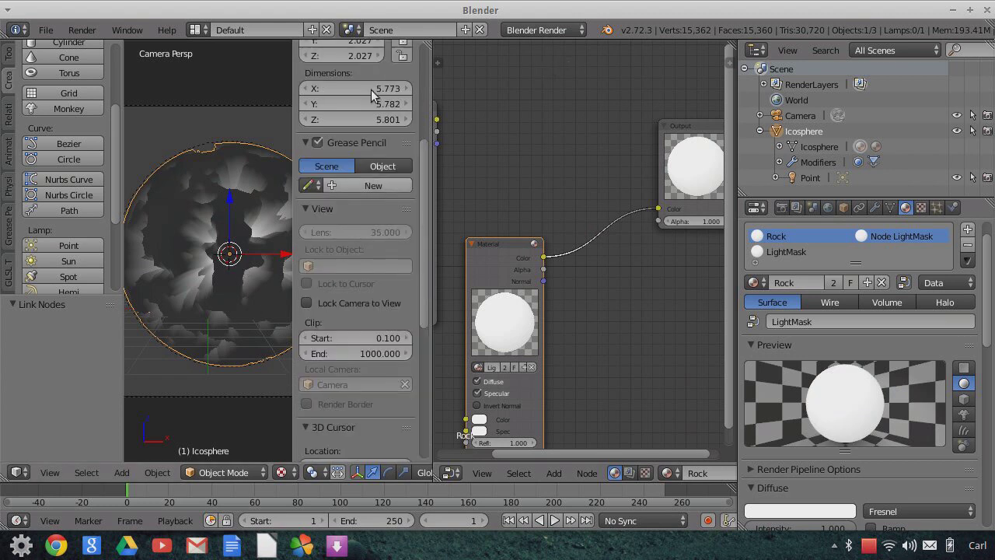
left_click_drag(431, 187, 544, 172)
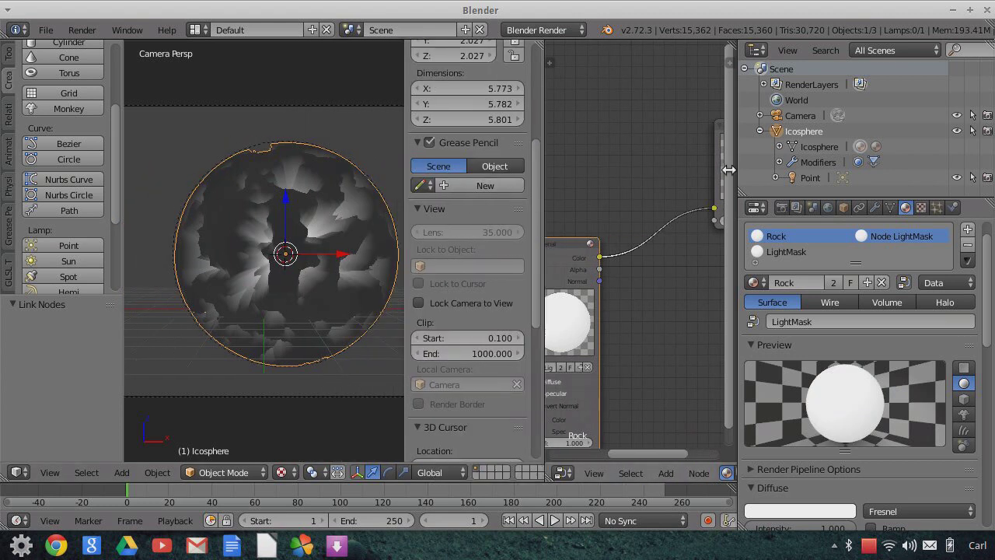
scroll(301, 294, "up", 1)
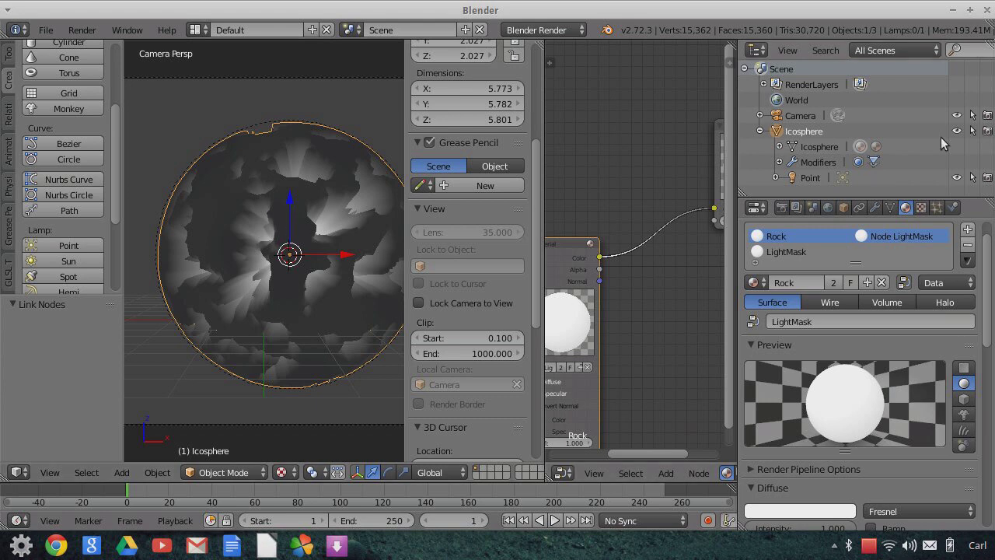
Set the Point lamp's energy to 3 and its falloff type to Constant.
left_click(811, 178)
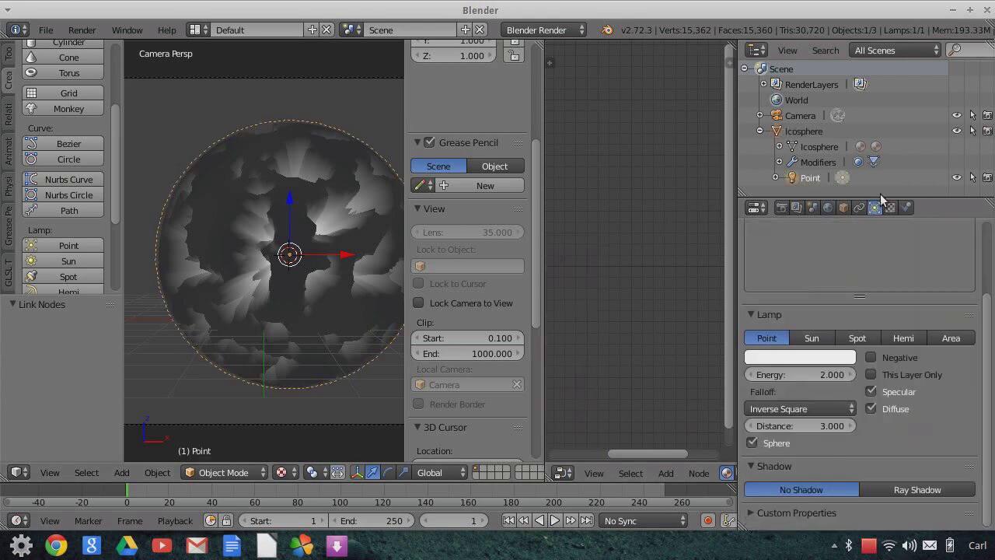
left_click(814, 374)
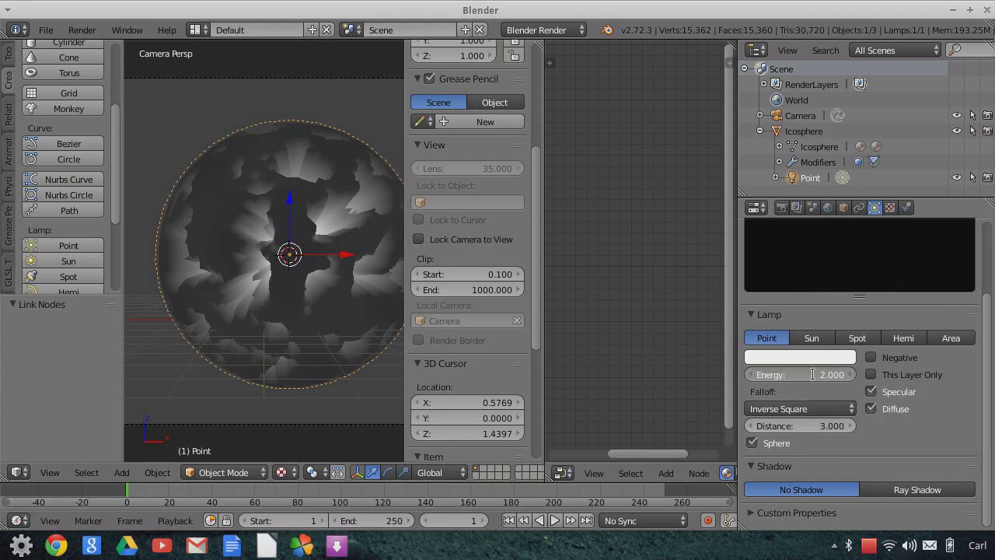
type("3")
key("Return")
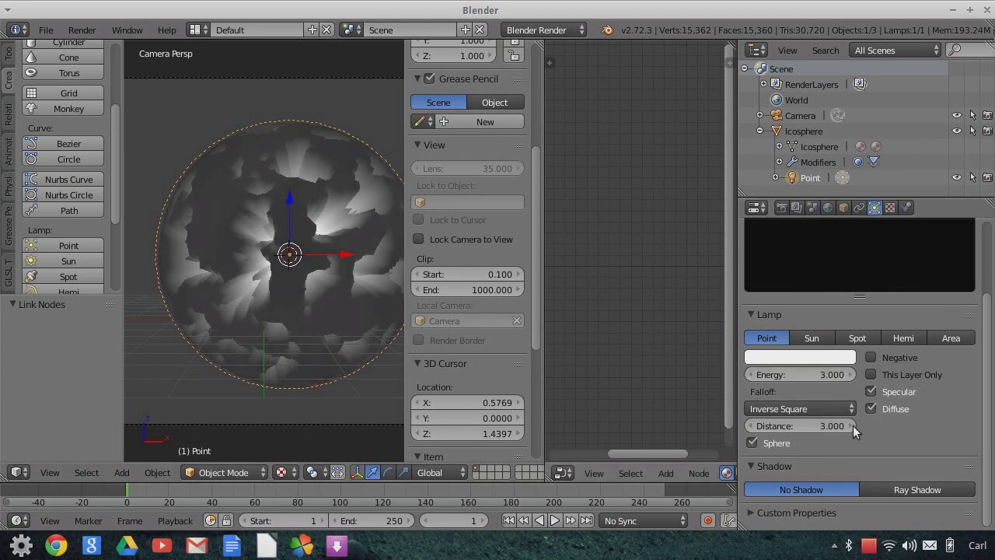
left_click(809, 409)
left_click(807, 406)
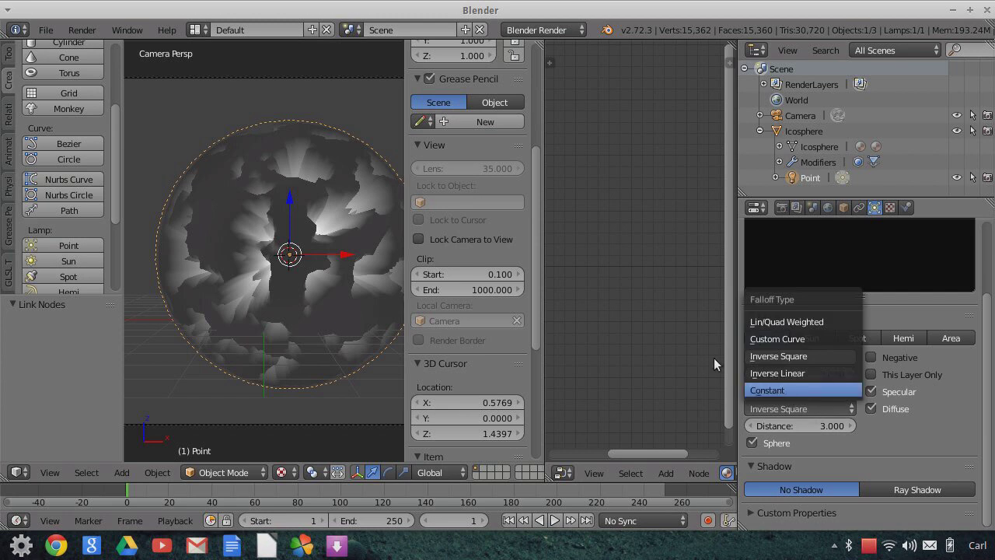
key("Return")
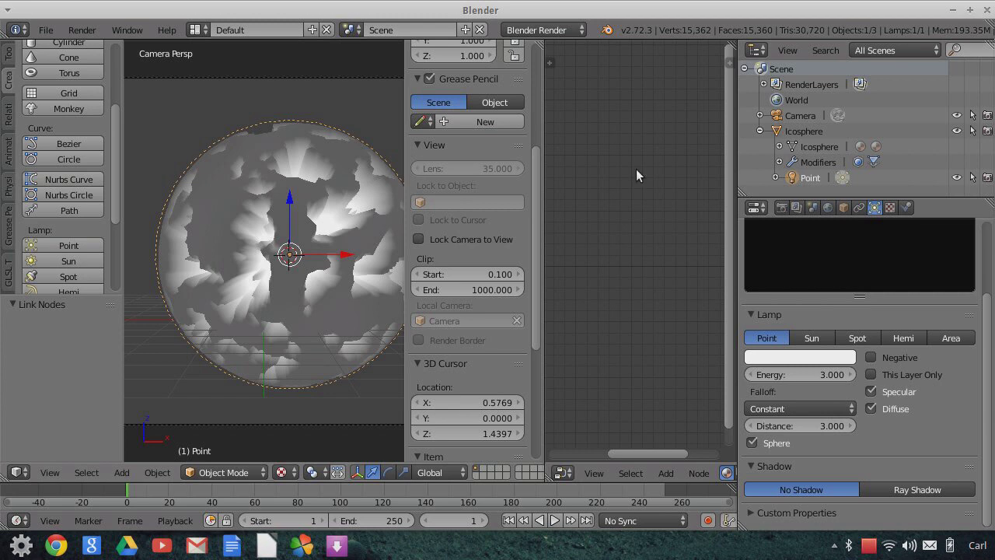
Scale the Icosphere planet up uniformly by a factor of about 1.039.
left_click(787, 132)
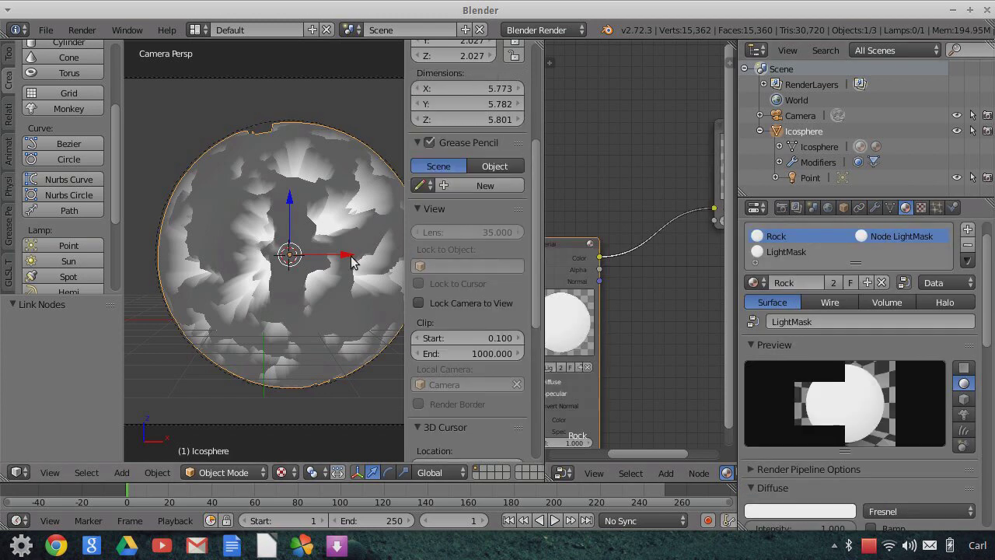
key("s")
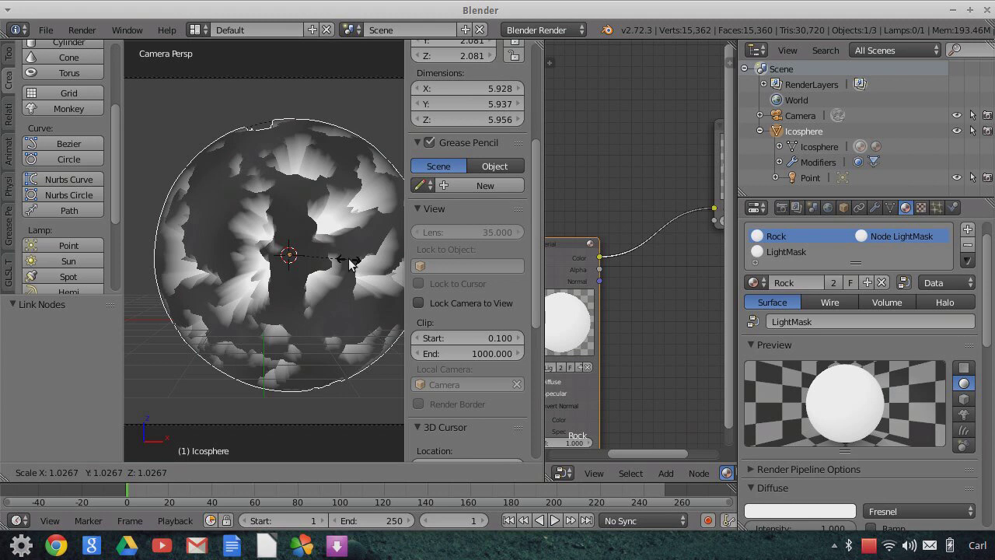
left_click(350, 264)
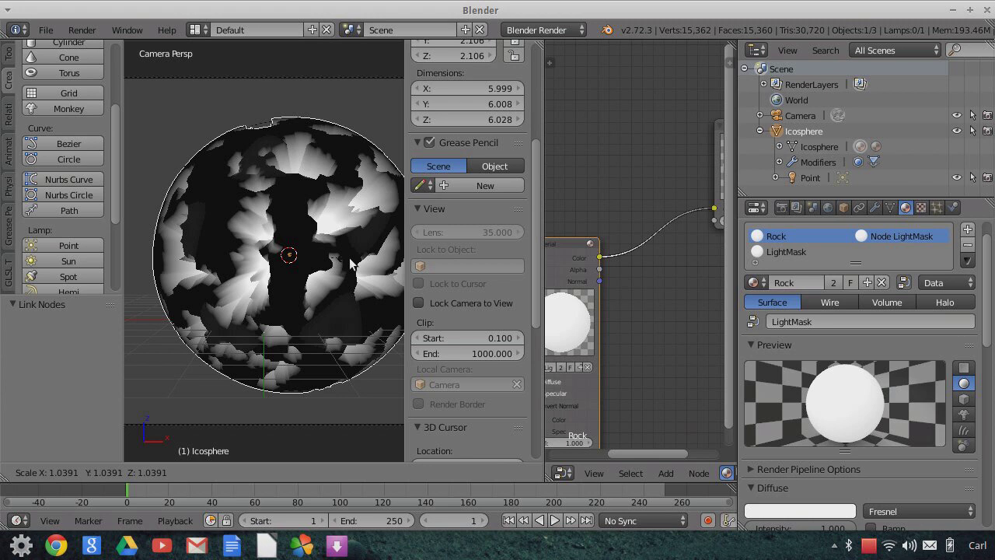
left_click(351, 264)
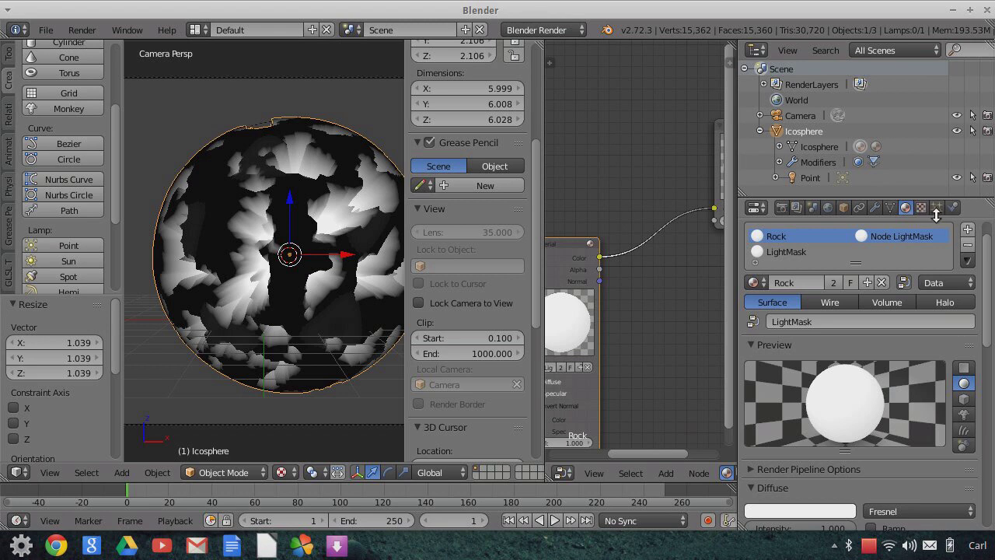
Raise the Point lamp's energy to 4 and check the lighting on the planet's craters.
left_click(816, 176)
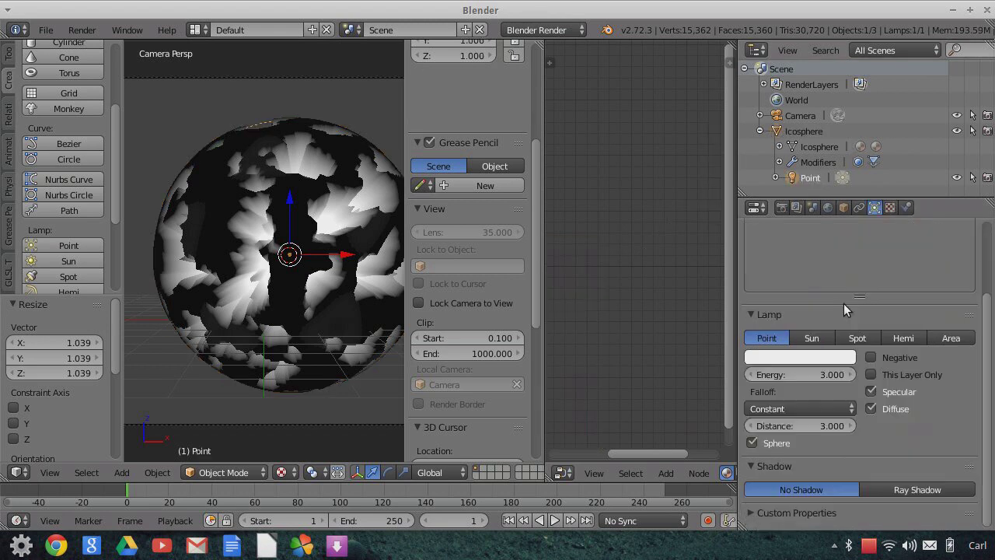
left_click(816, 375)
type("4")
key("Return")
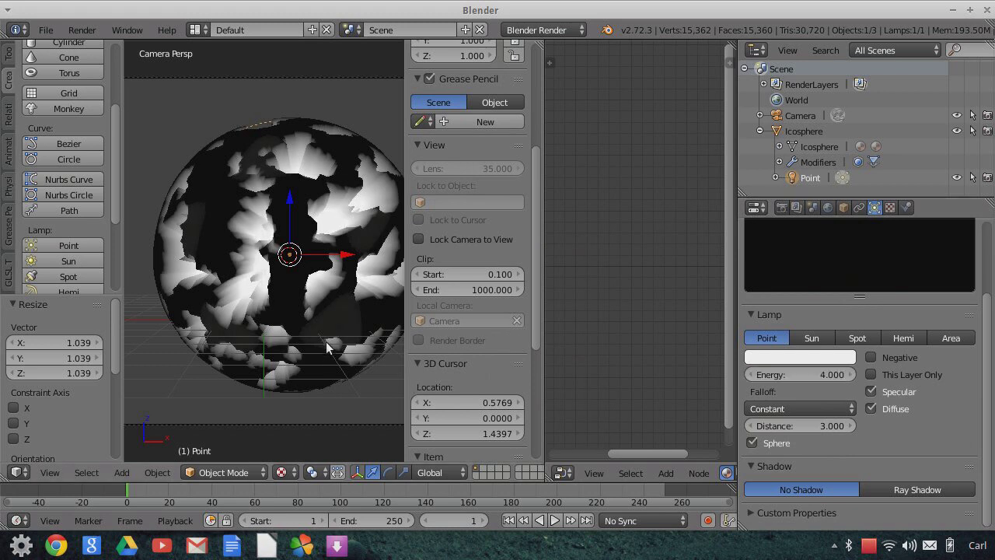
scroll(311, 334, "up", 3)
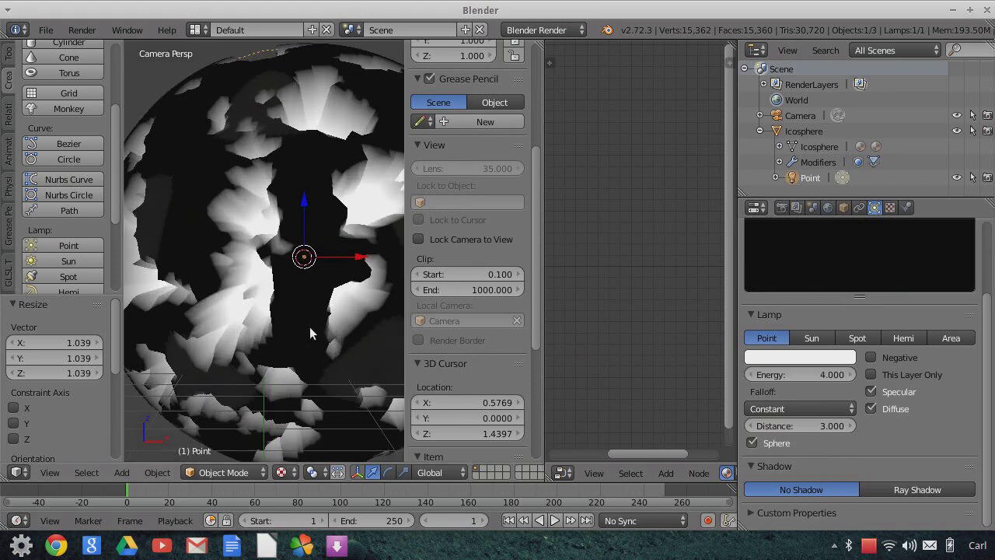
scroll(311, 332, "down", 1)
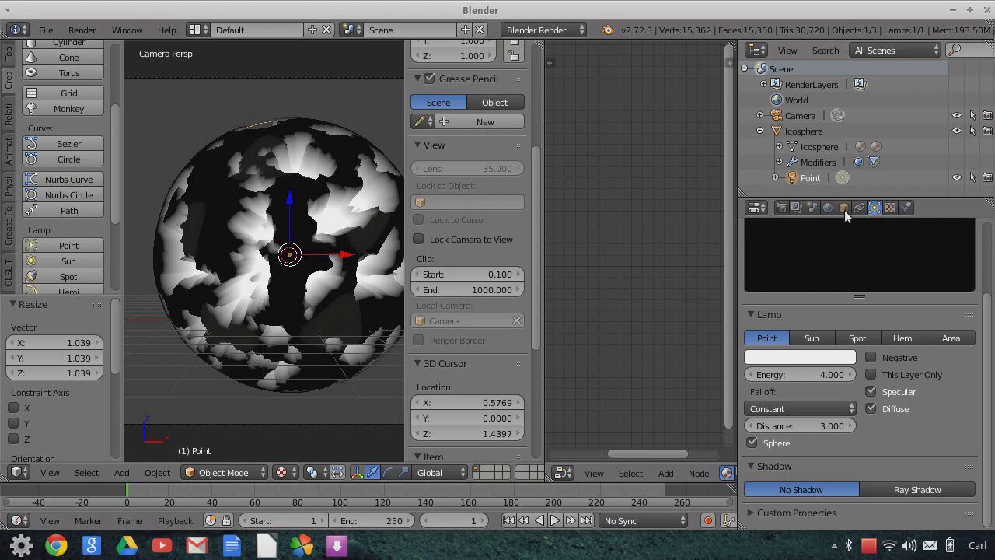
Set the view subdivisions of the Icosphere's Subdivision Surface modifier to 5.
left_click(860, 146)
left_click(875, 208)
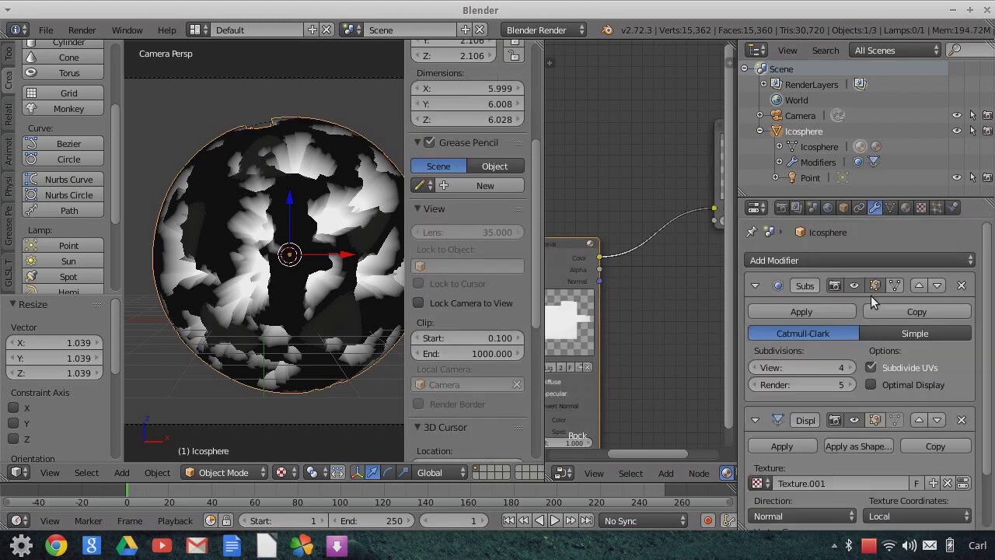
left_click(851, 370)
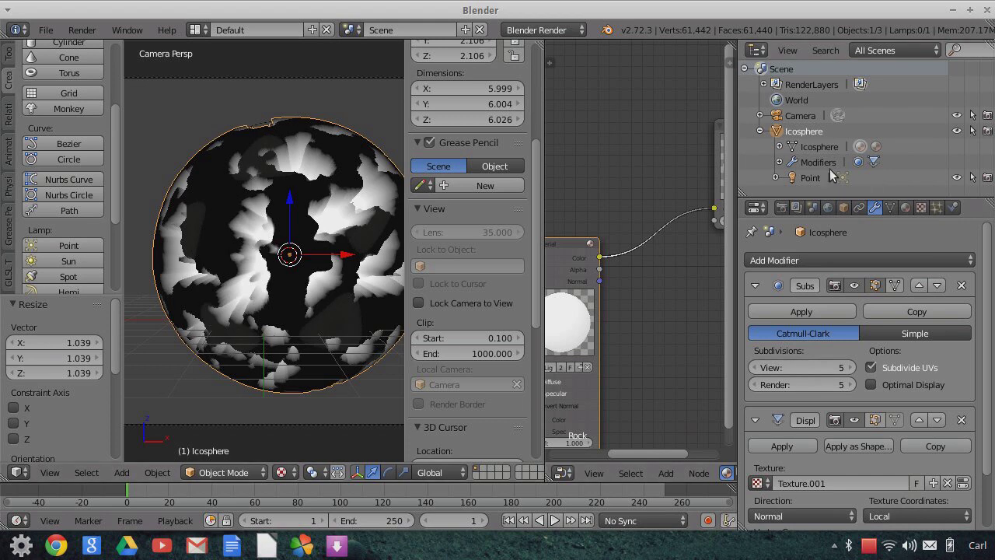
Move the Rock Material node up and away from the LightMask node so that they no longer overlap.
middle_click_drag(594, 216, 559, 222)
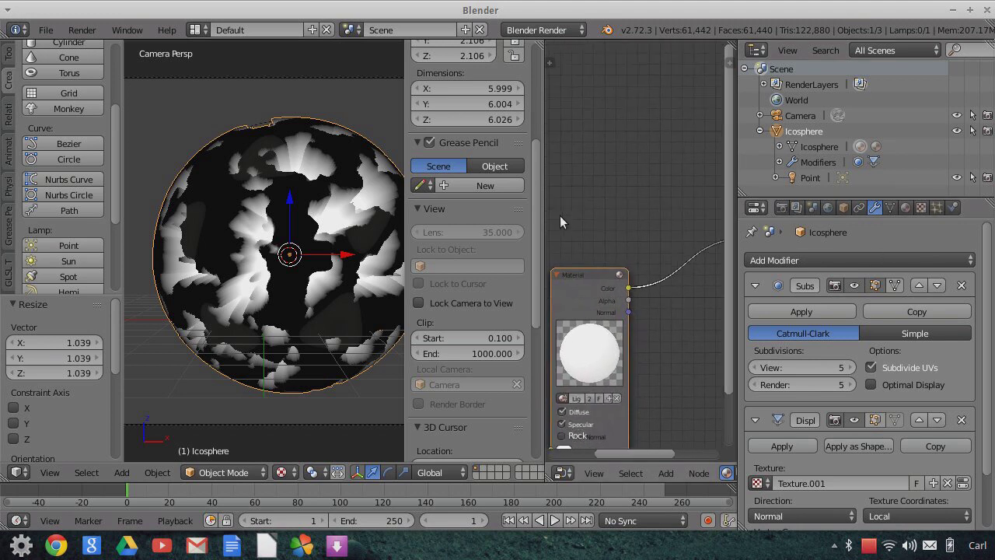
scroll(687, 208, "down", 3)
left_click_drag(685, 211, 671, 187)
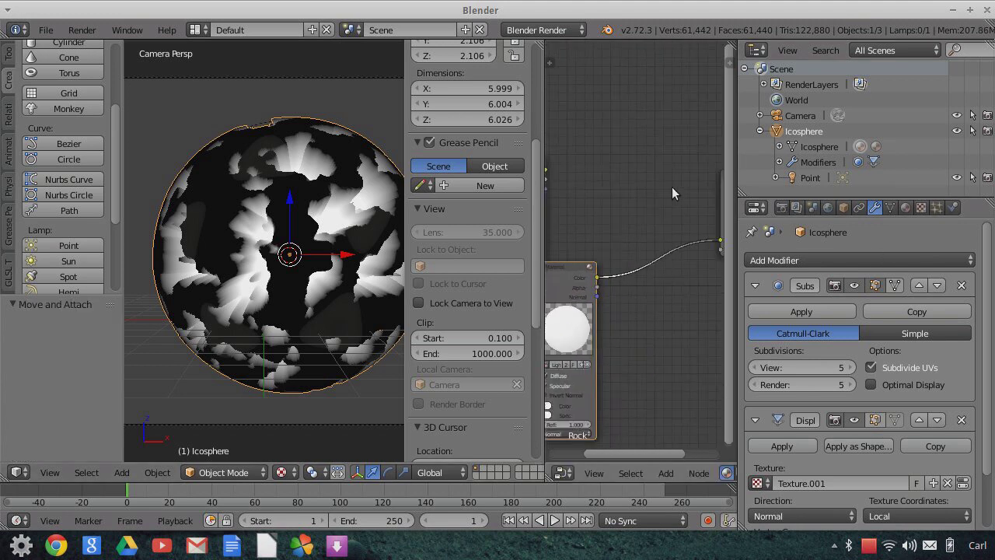
middle_click_drag(665, 187, 700, 192)
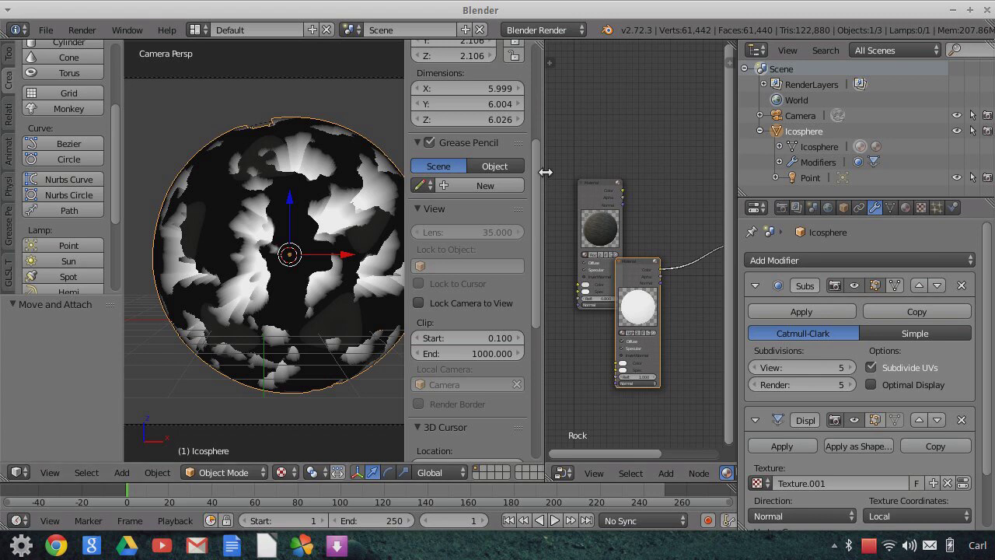
left_click_drag(539, 173, 521, 171)
middle_click_drag(682, 164, 618, 185)
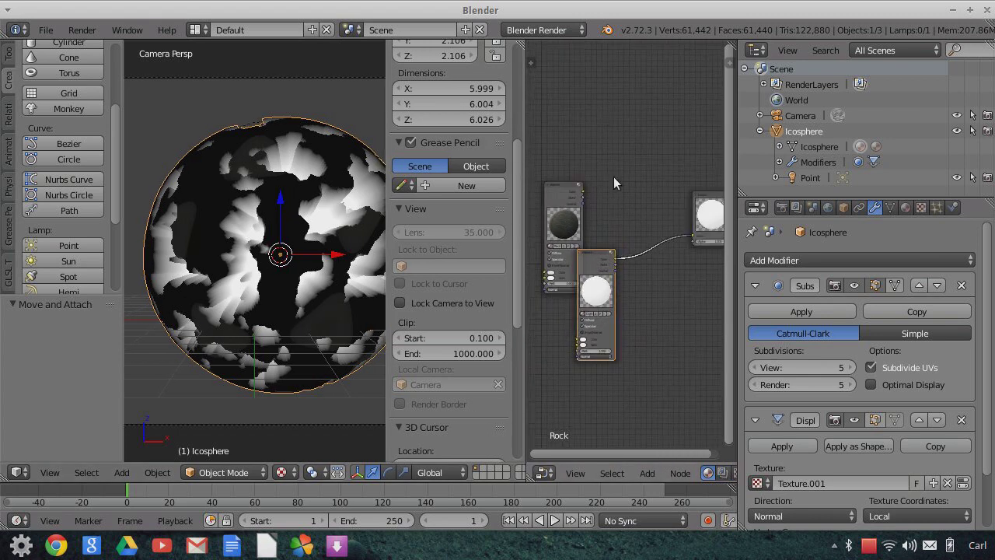
left_click_drag(568, 190, 555, 152)
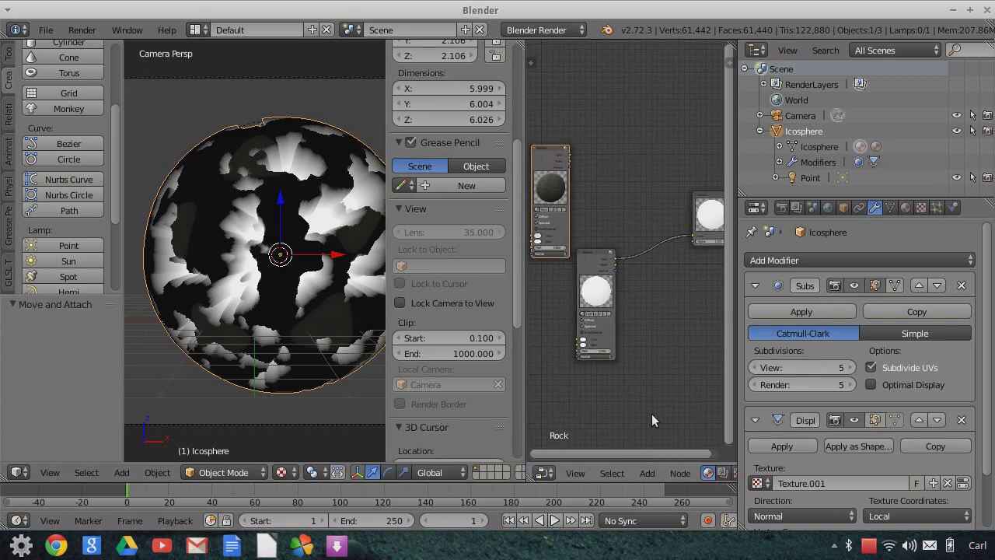
Add an RGB Curves node above the LightMask node and link the Rock Material's Color through it to the Output node's Color.
left_click(647, 473)
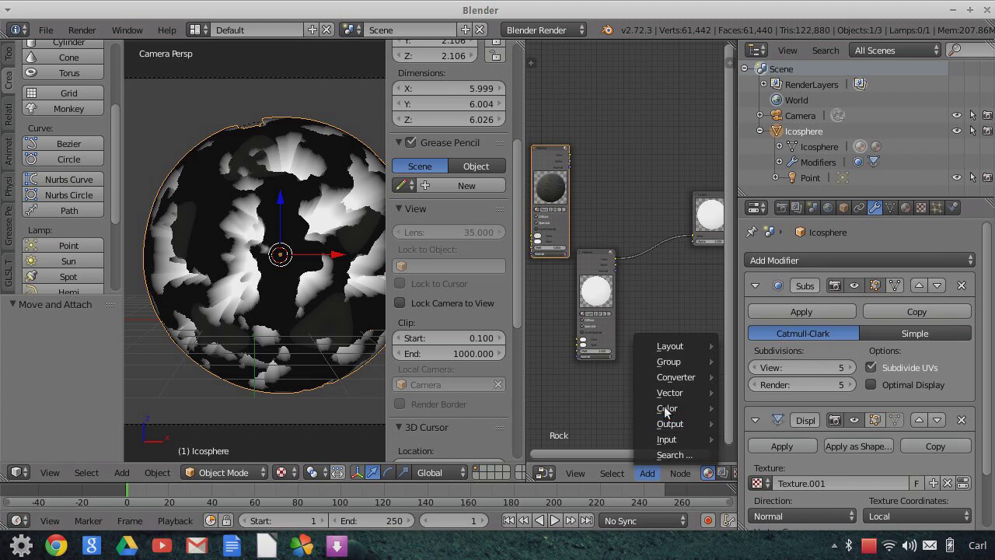
mouse_move(691, 414)
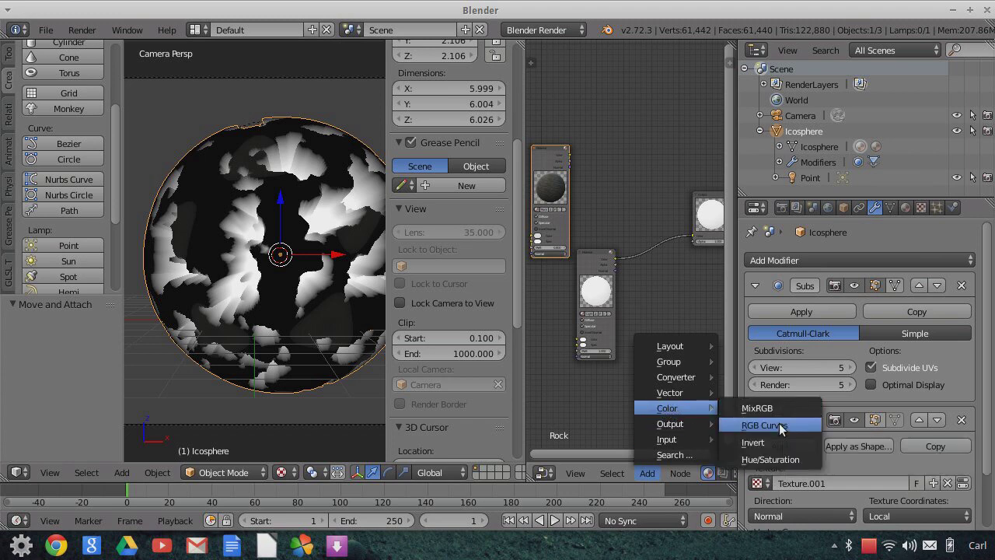
left_click(764, 426)
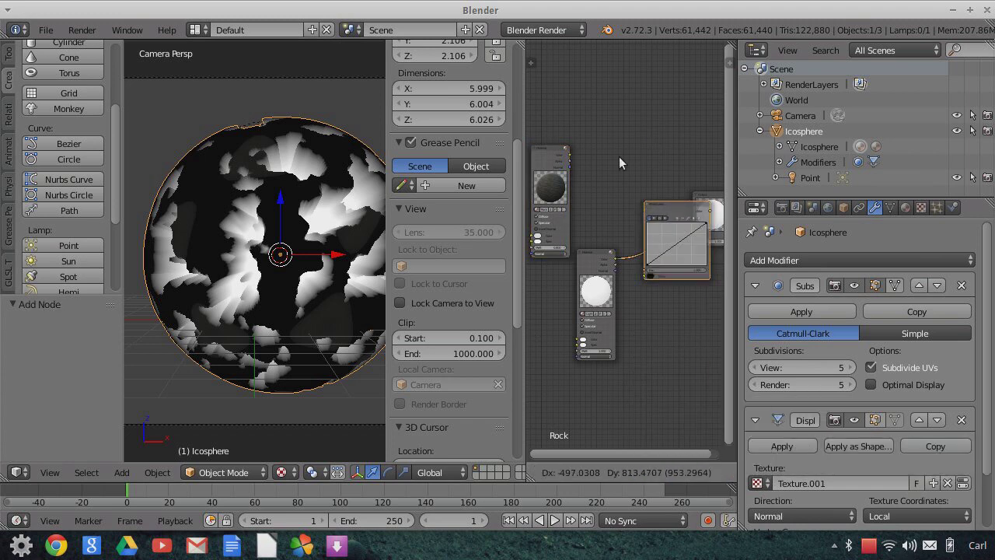
left_click(587, 170)
left_click_drag(571, 157, 602, 174)
left_click_drag(663, 109, 696, 239)
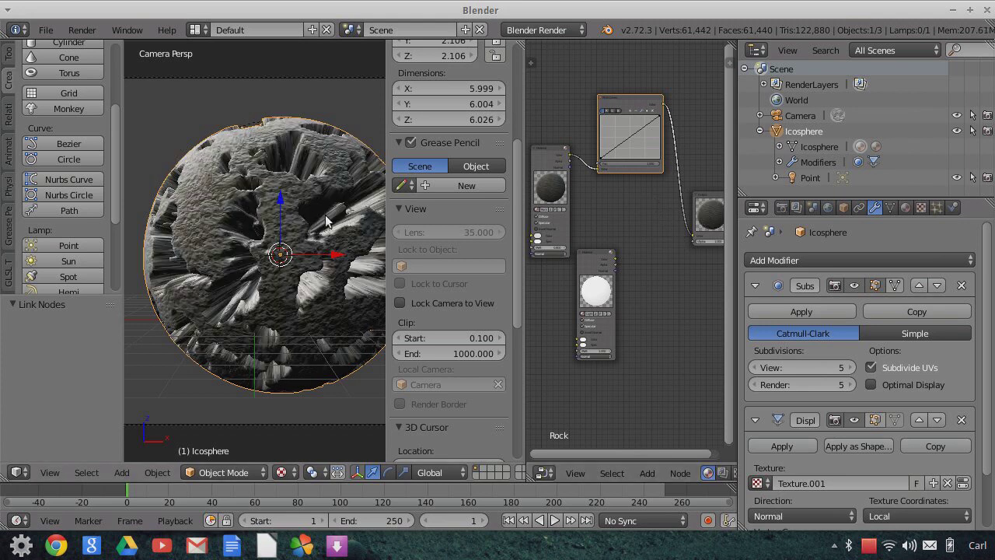
Darken the rock with the RGB Curves node by adding a low middle point and lowering the curve's end point to about Y 0.11.
middle_click_drag(663, 232, 614, 307)
scroll(583, 280, "up", 2)
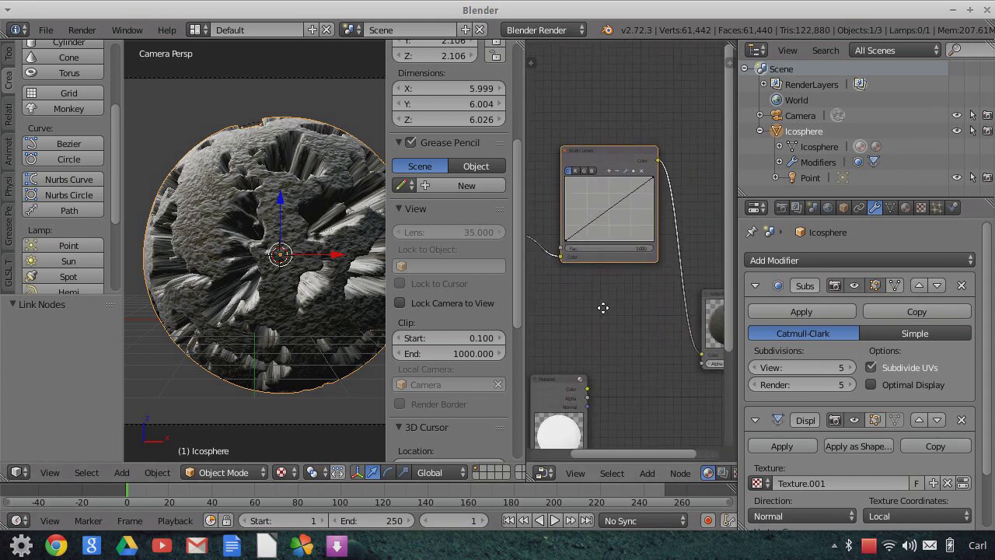
left_click_drag(610, 207, 630, 224)
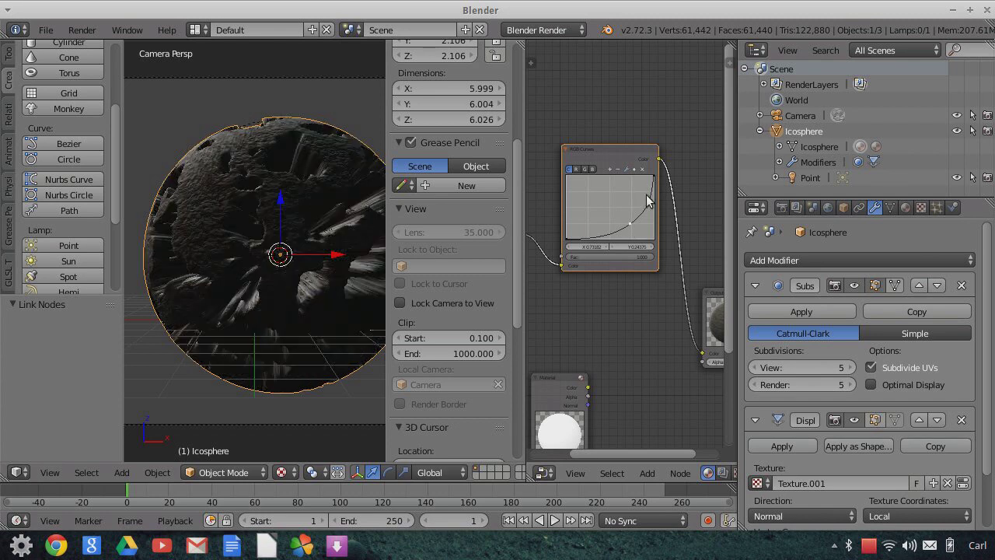
left_click_drag(657, 177, 653, 230)
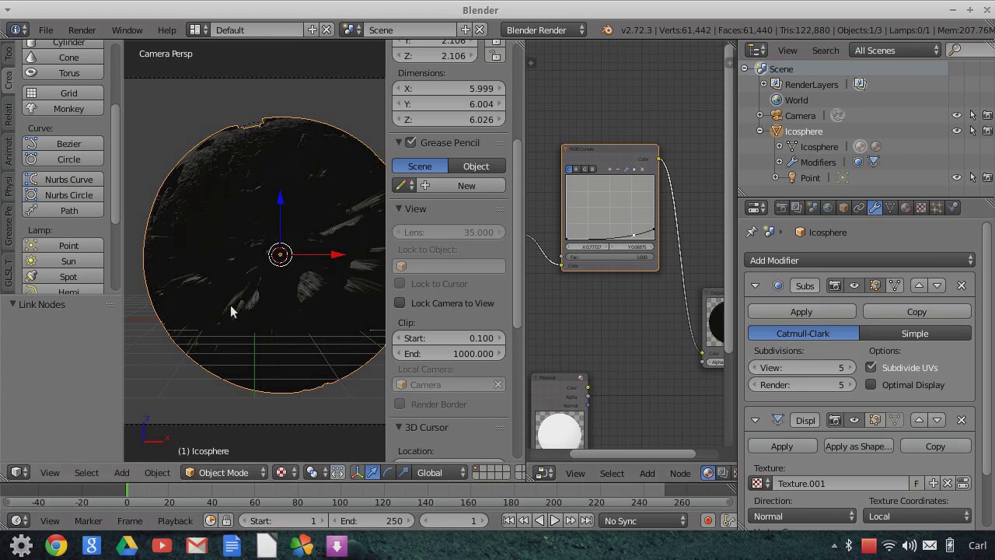
scroll(625, 341, "up", 1)
middle_click_drag(623, 334, 594, 349)
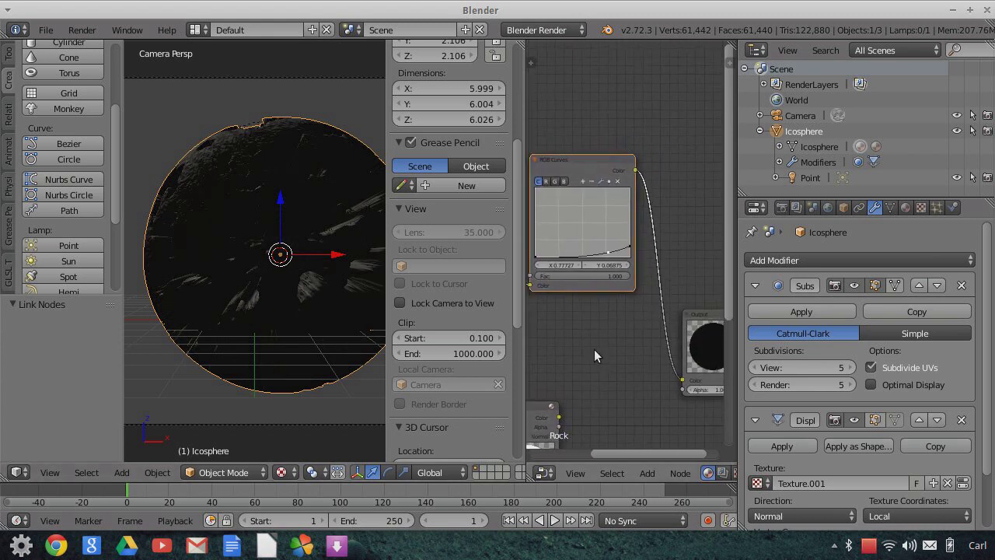
left_click_drag(609, 252, 631, 248)
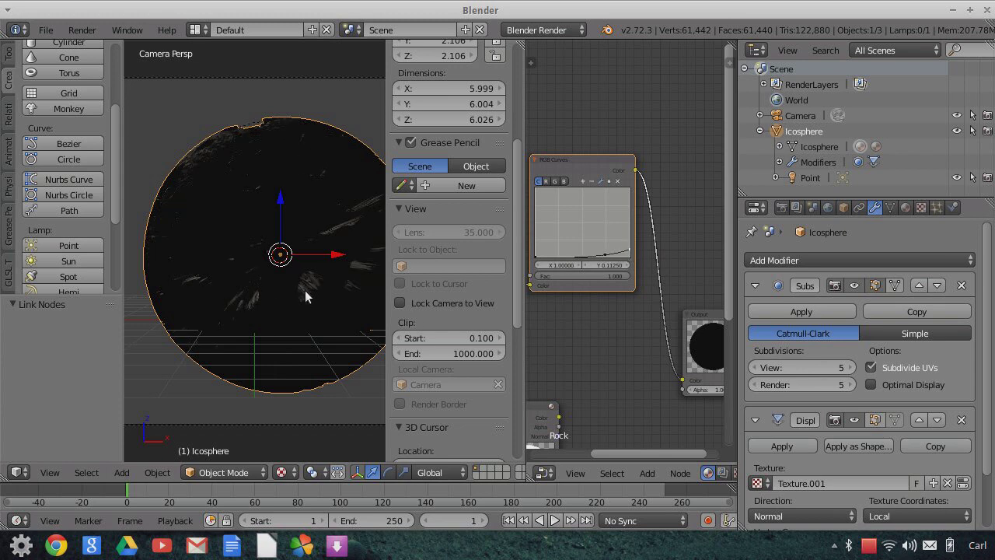
Lower the inner point of the RGB Curves node's curve to X 0.75455, Y 0.025 and inspect the darkened sphere.
left_click(605, 255)
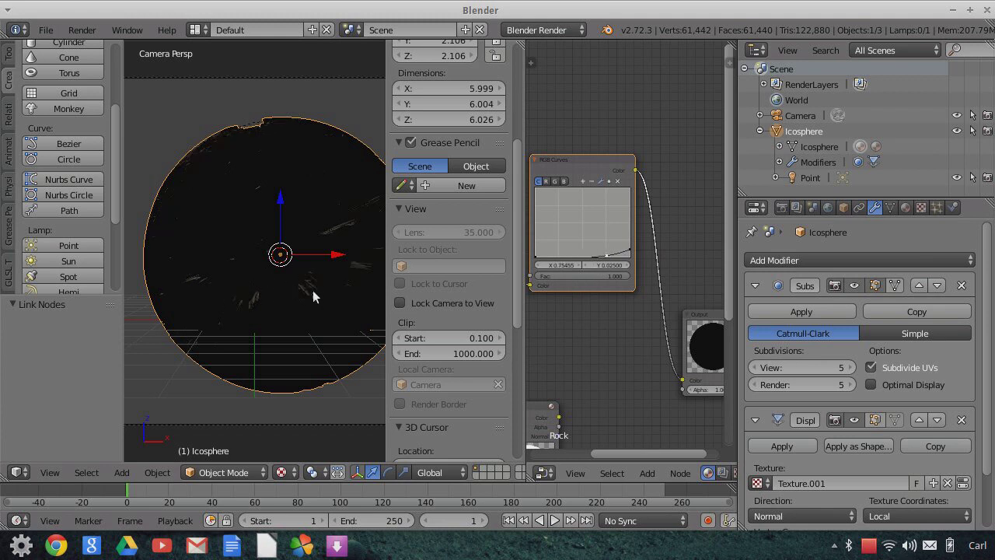
scroll(259, 257, "down", 2)
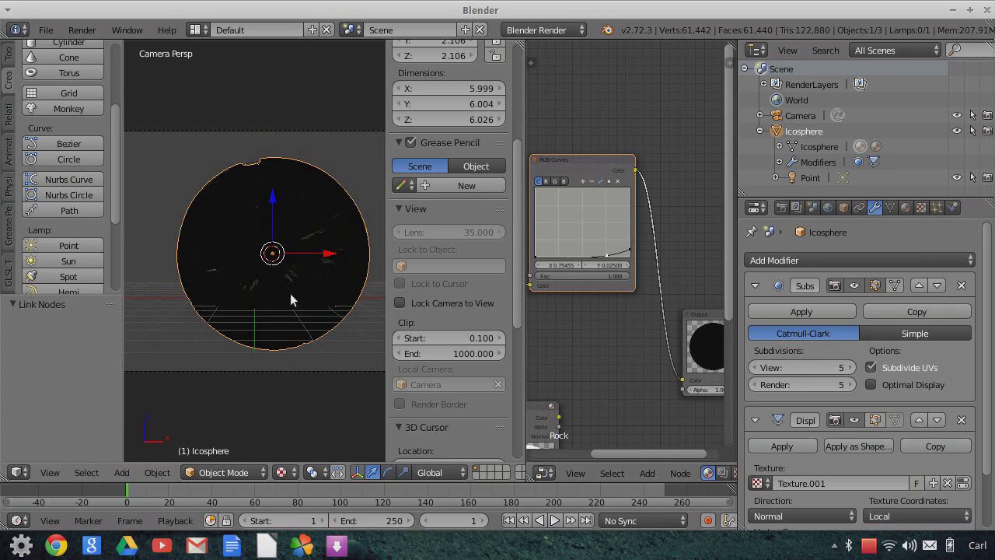
scroll(290, 293, "up", 2)
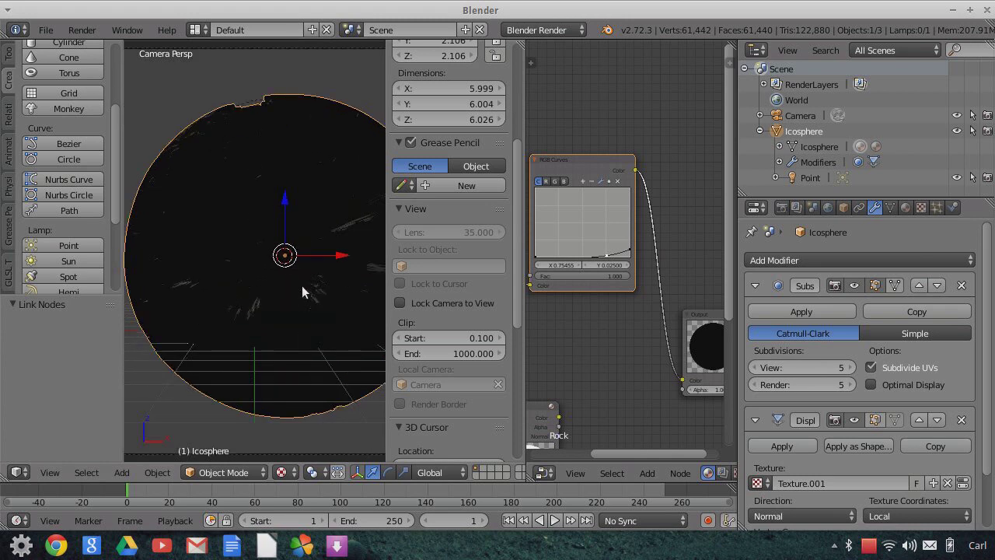
scroll(302, 292, "down", 1)
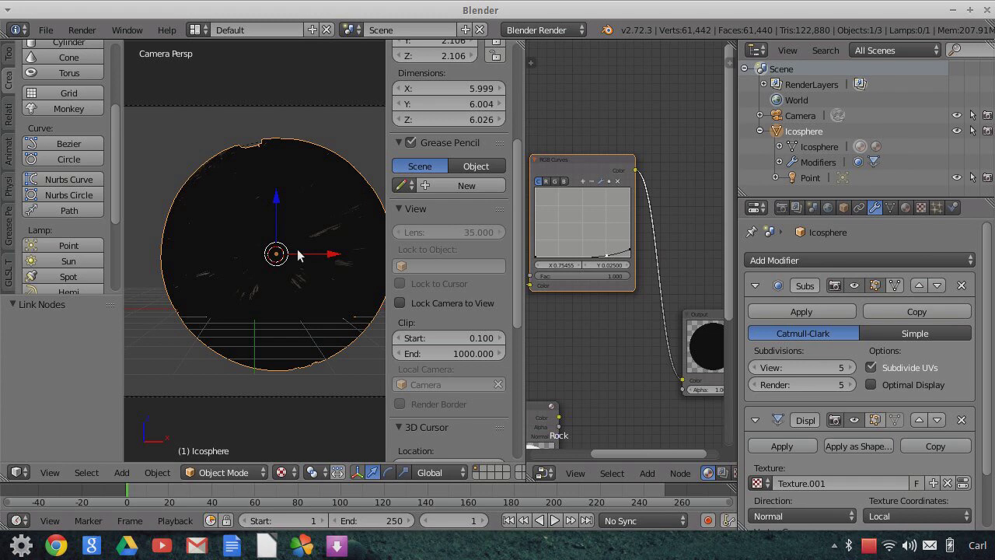
Spread out the two material nodes and the RGB Curves node to make room before the Output node.
scroll(614, 342, "down", 5)
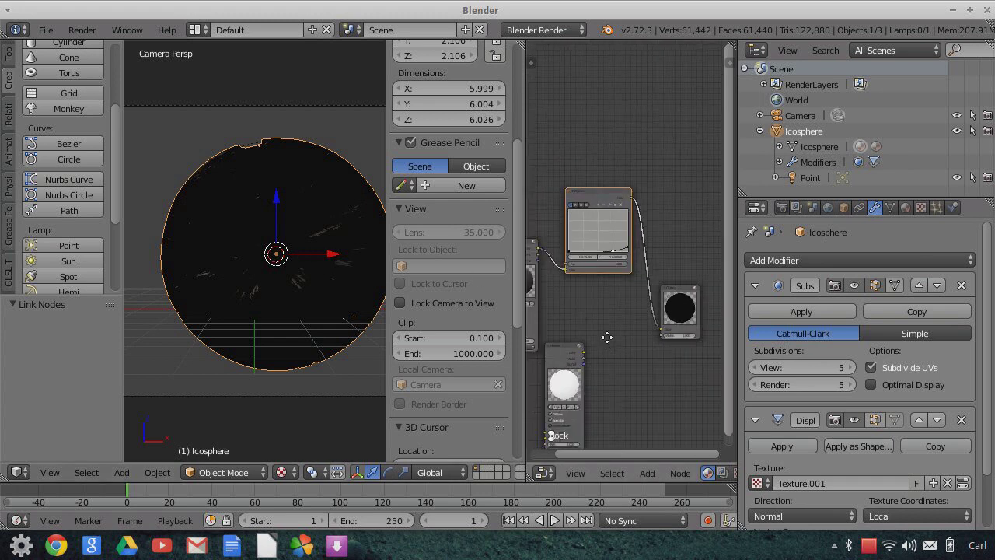
scroll(615, 352, "down", 1)
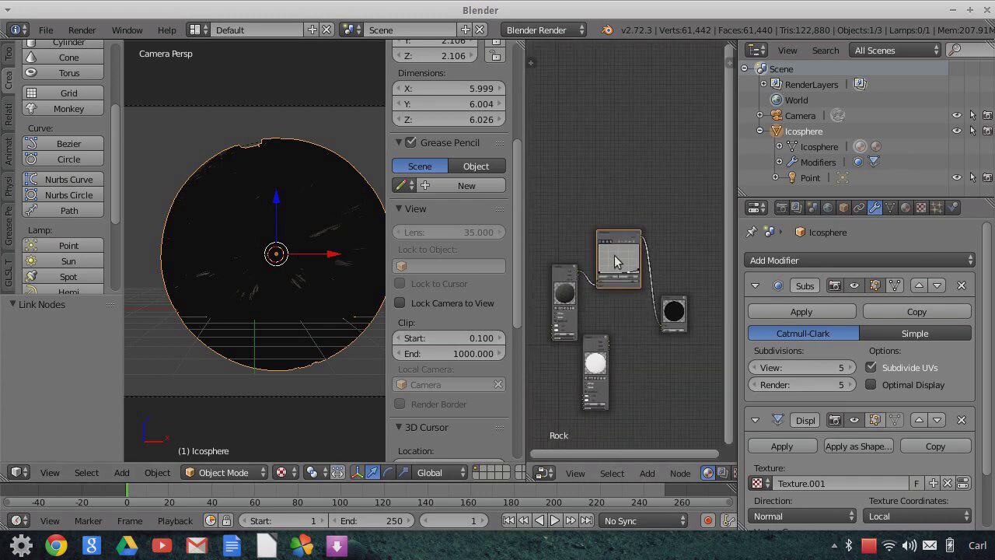
left_click_drag(558, 272, 532, 249)
left_click_drag(616, 243, 587, 284)
left_click_drag(600, 346, 606, 405)
Add a MixRGB node and insert it on the link between RGB Curves and Output.
left_click(647, 472)
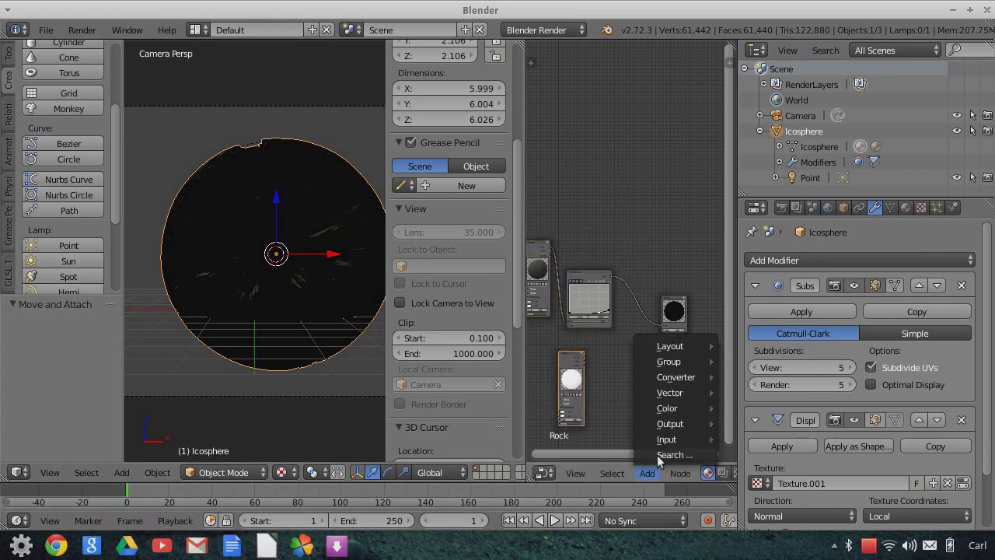
mouse_move(674, 412)
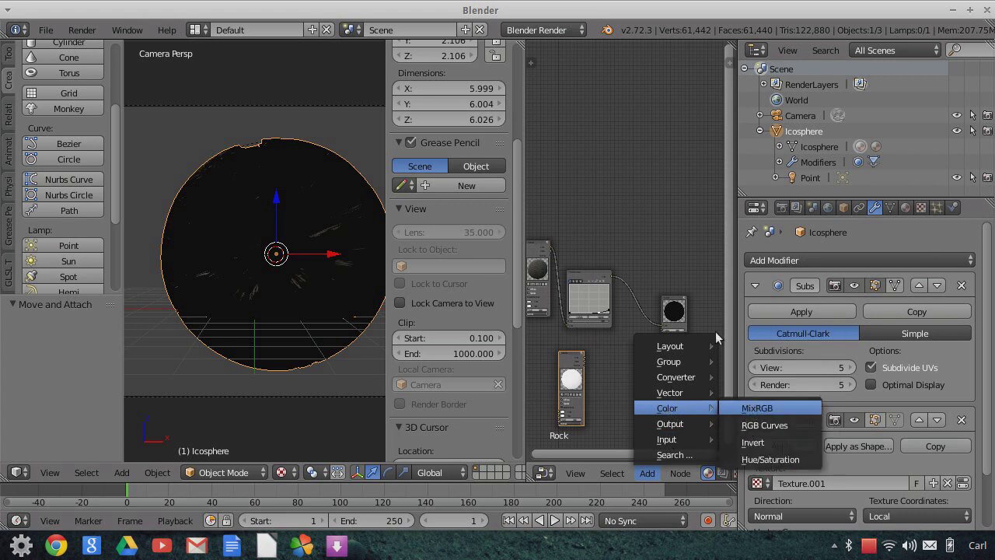
left_click(757, 407)
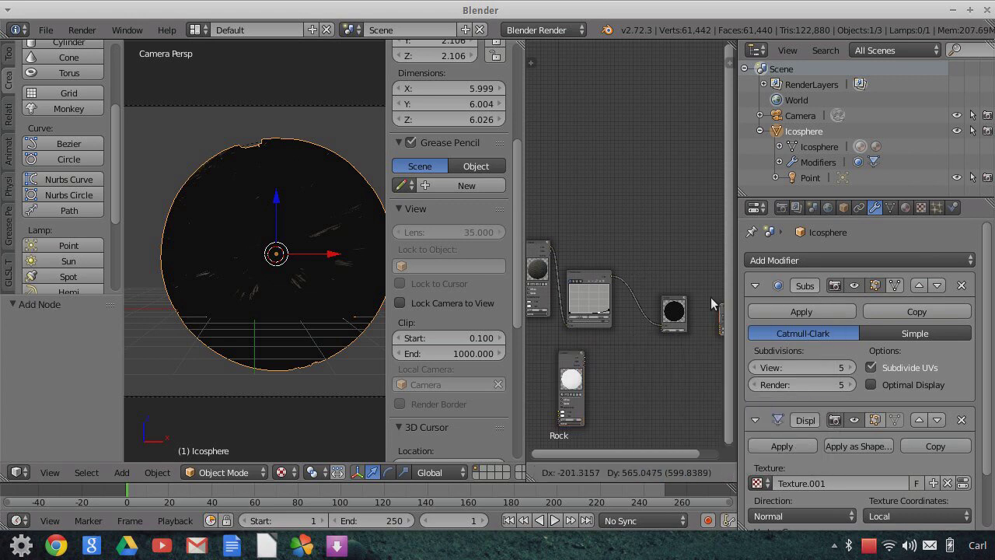
left_click(625, 267)
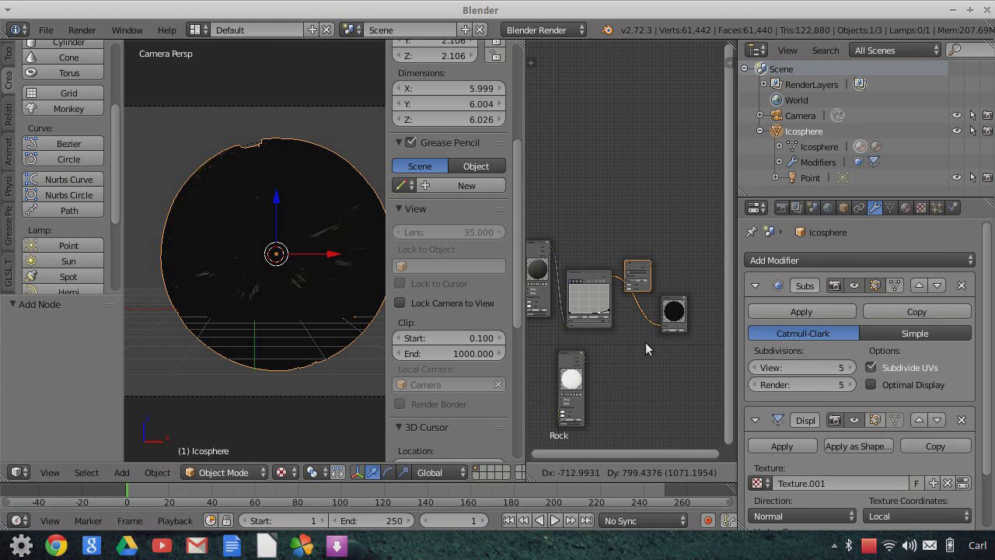
left_click(645, 342)
Connect the rock material's color to the Mix node's second color input and the lower, white material's color to its Fac input.
scroll(643, 340, "up", 2)
left_click_drag(548, 249, 646, 309)
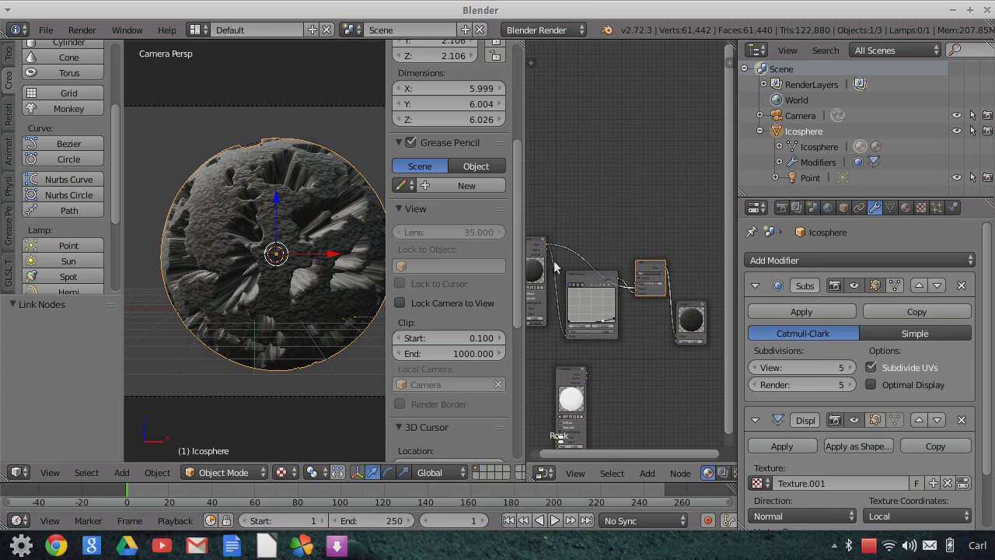
middle_click_drag(624, 370, 566, 379)
left_click_drag(567, 362, 613, 273)
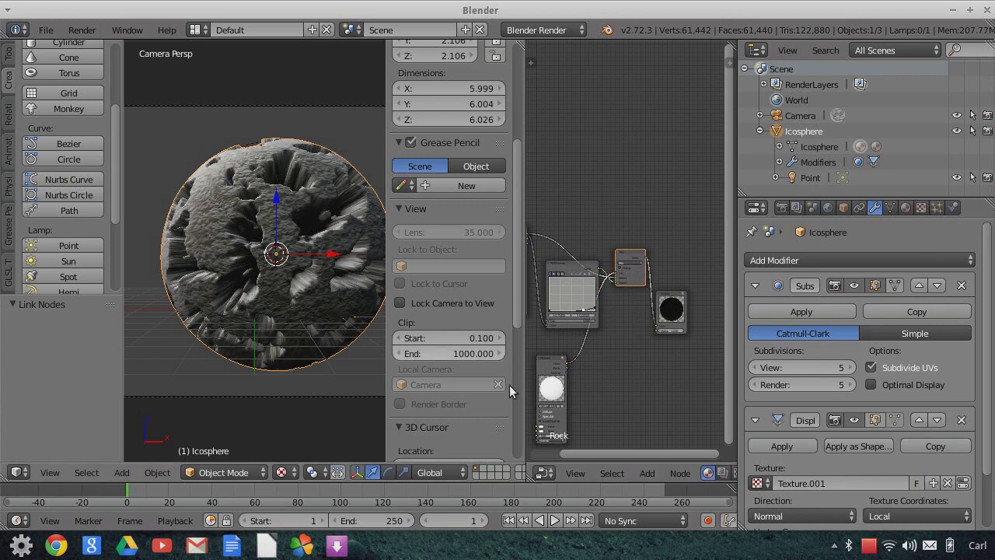
Preview the lower material by linking its color straight to Output, and restore the Mix node's link to Output.
middle_click_drag(606, 393, 624, 351)
scroll(596, 367, "up", 2)
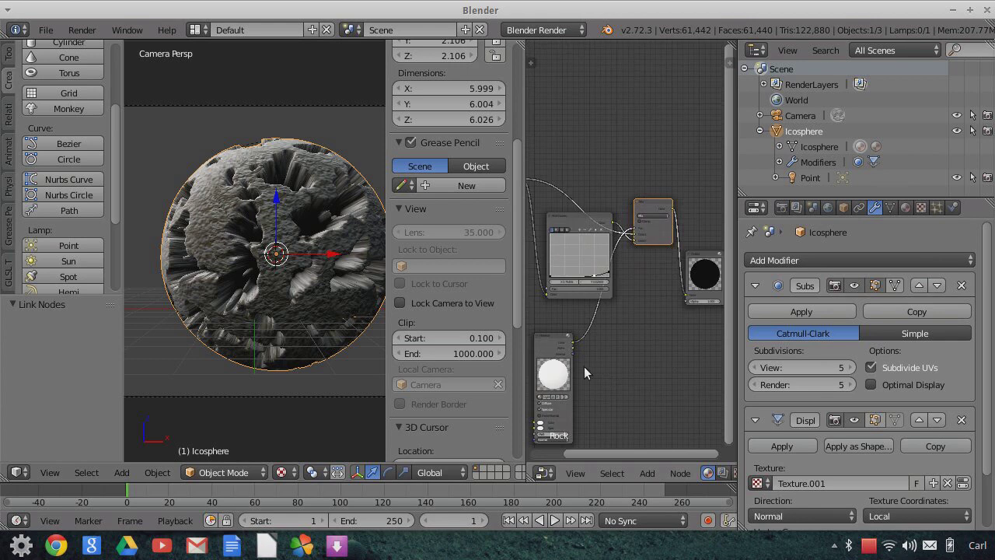
left_click_drag(575, 342, 591, 339)
left_click_drag(660, 297, 684, 295)
left_click_drag(302, 254, 307, 278)
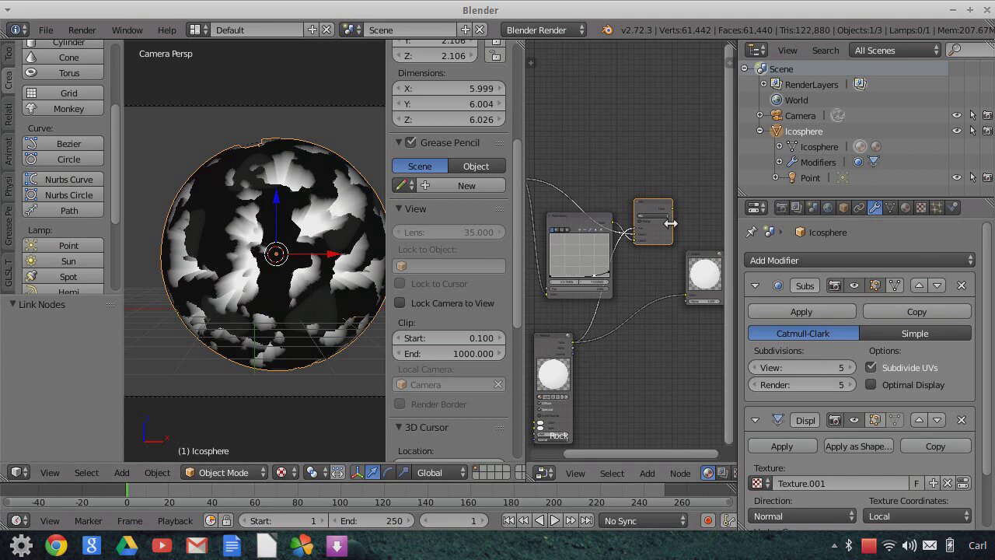
left_click_drag(674, 209, 684, 293)
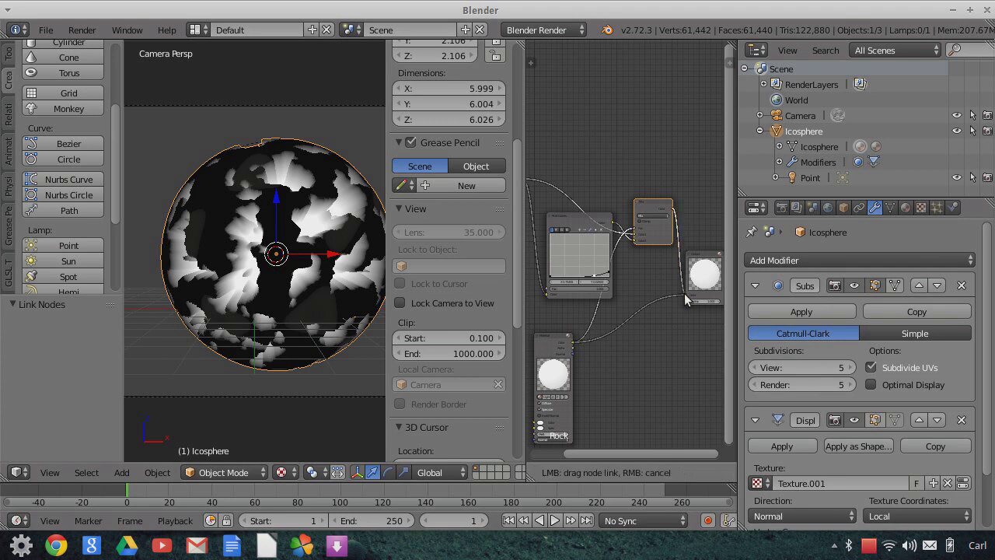
left_click_drag(428, 266, 309, 286)
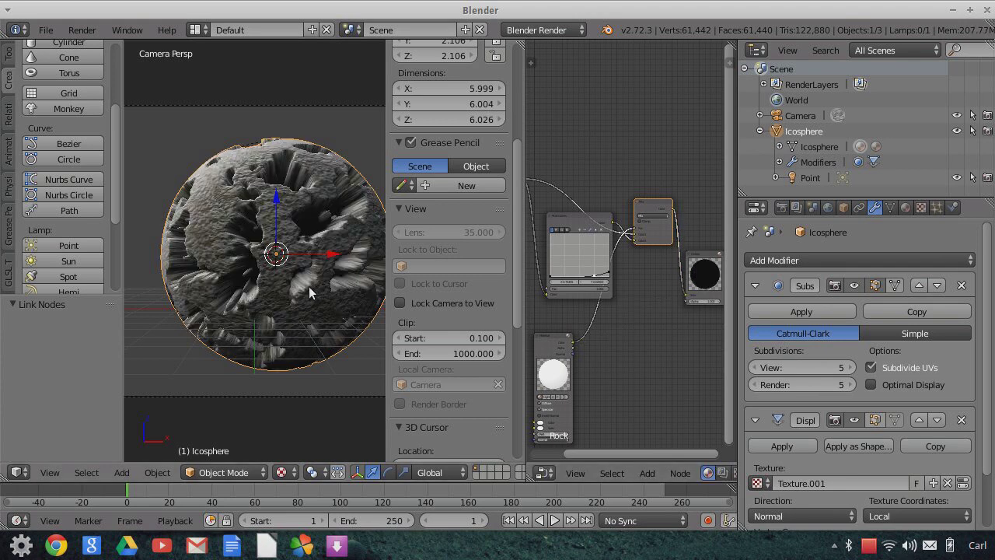
scroll(309, 285, "up", 2)
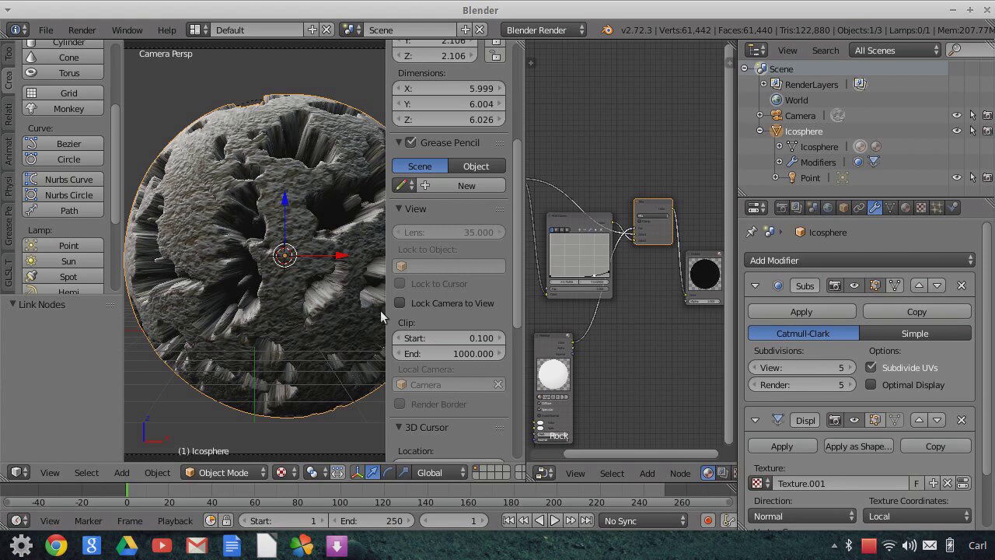
Select the Point lamp inside the sphere and set its energy to 5.
left_click(813, 180)
left_click(874, 208)
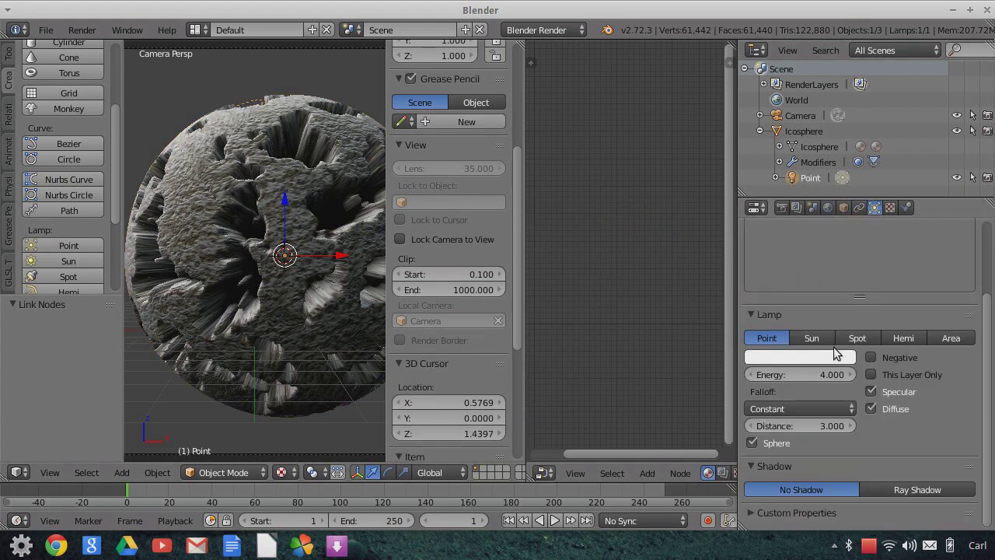
scroll(860, 399, "up", 2)
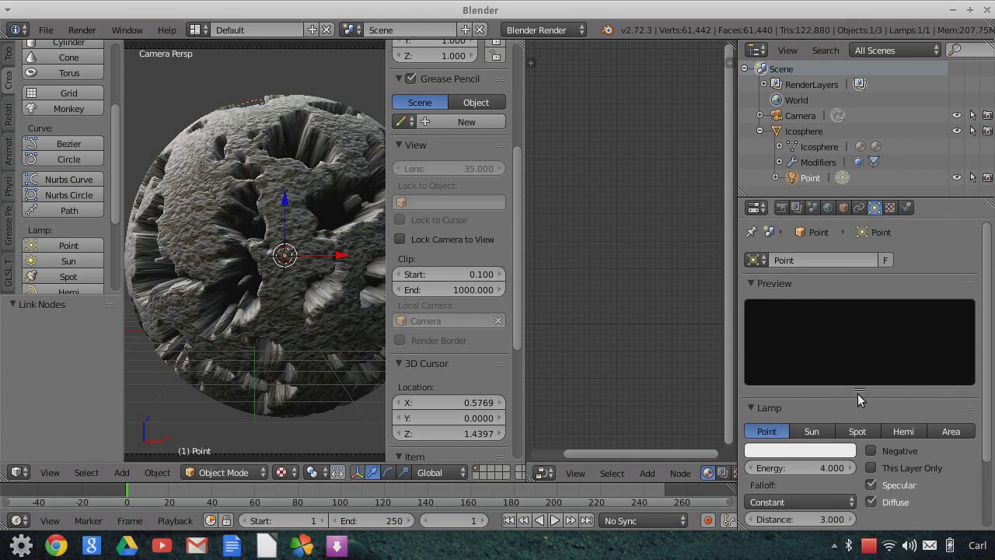
left_click(804, 469)
type("5")
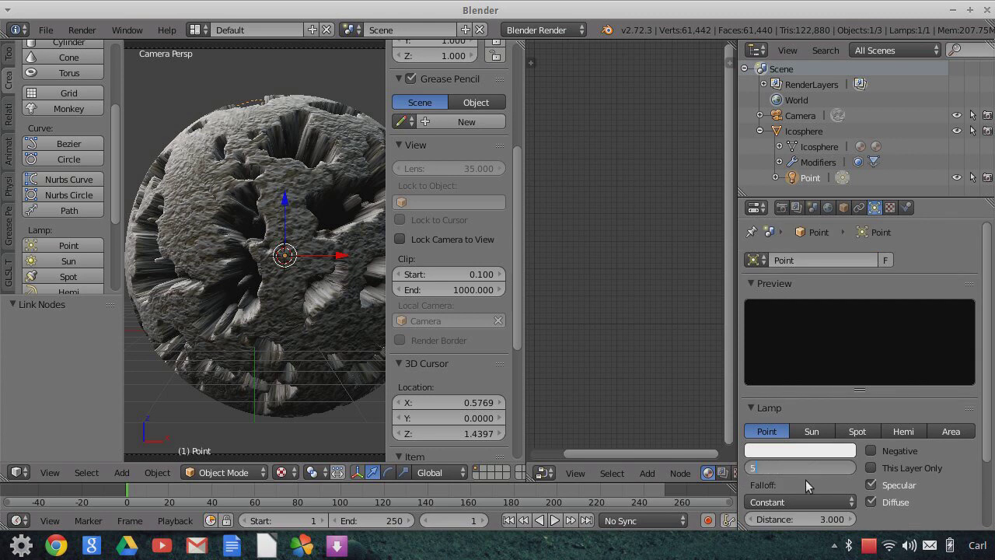
key("Return")
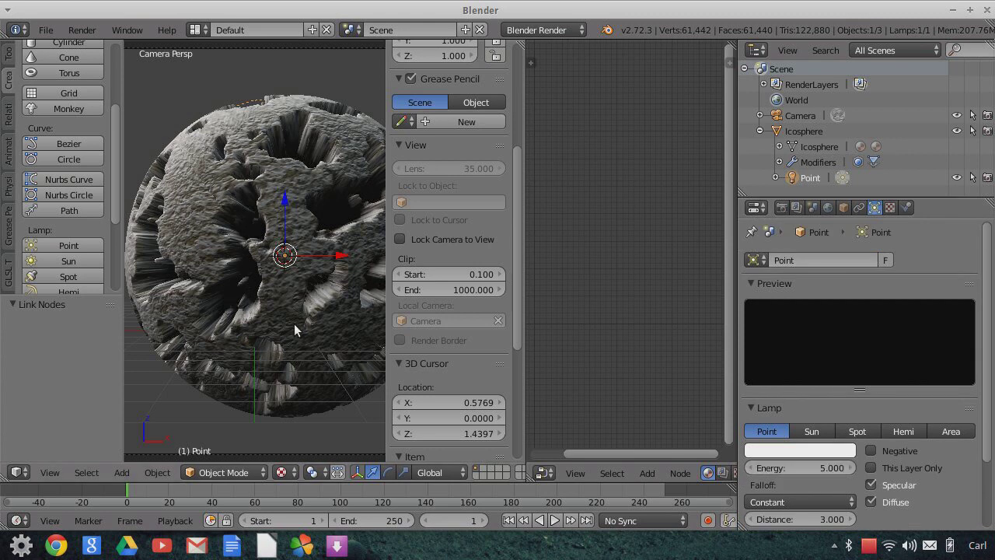
Try Point lamp energies of 6 and 7.
left_click(809, 467)
type("6")
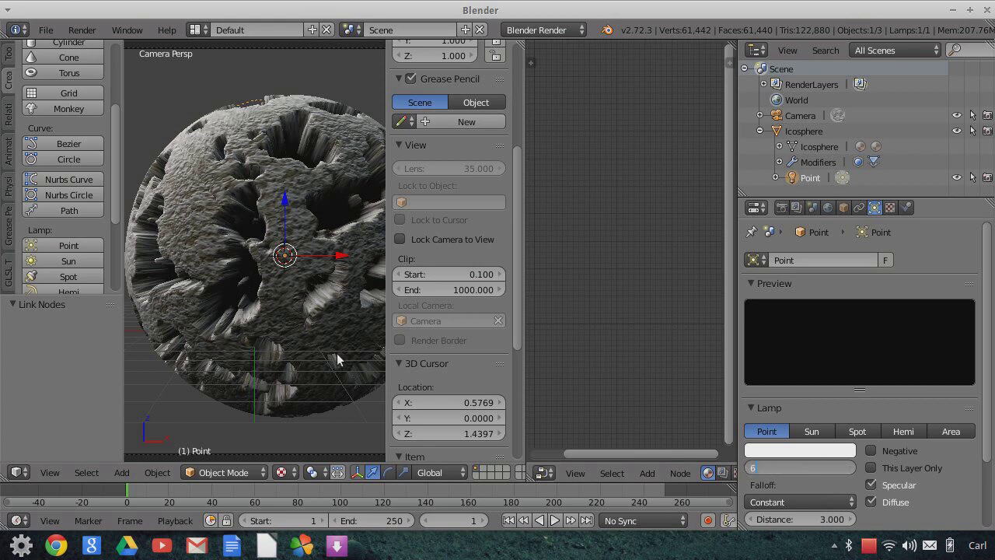
key("Return")
left_click(807, 466)
type("7")
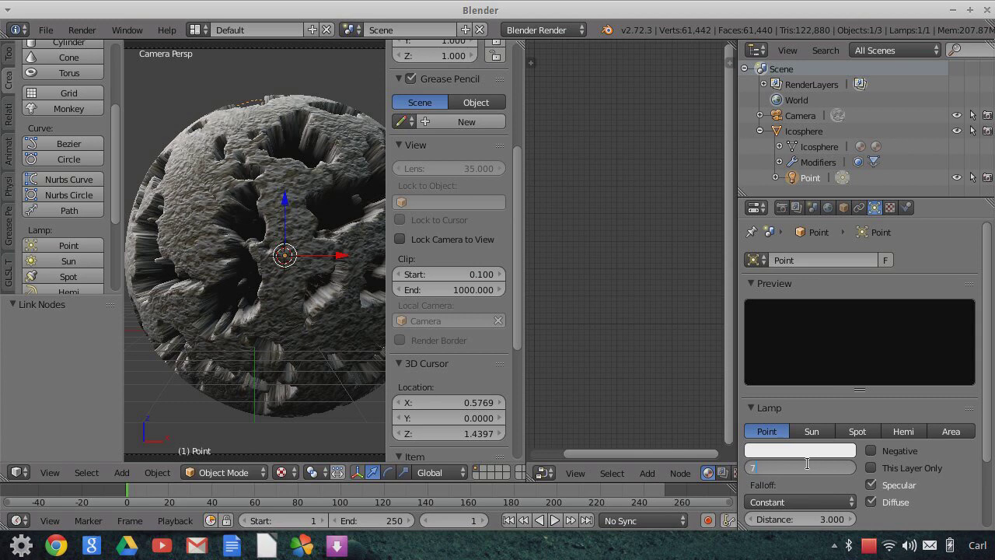
key("Return")
Try Point lamp energies of 10 and 15, checking the crater shading on the sphere.
left_click(810, 469)
type("10")
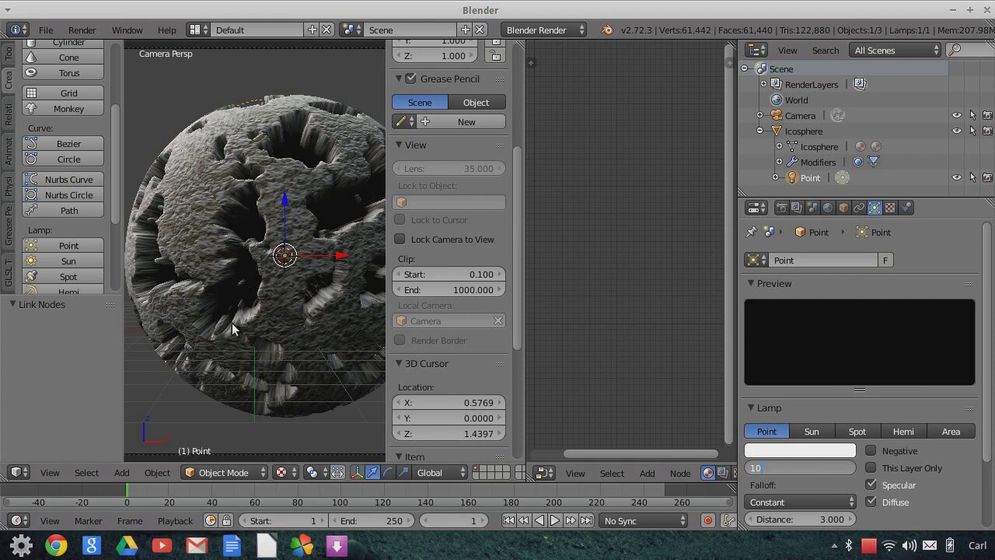
key("Return")
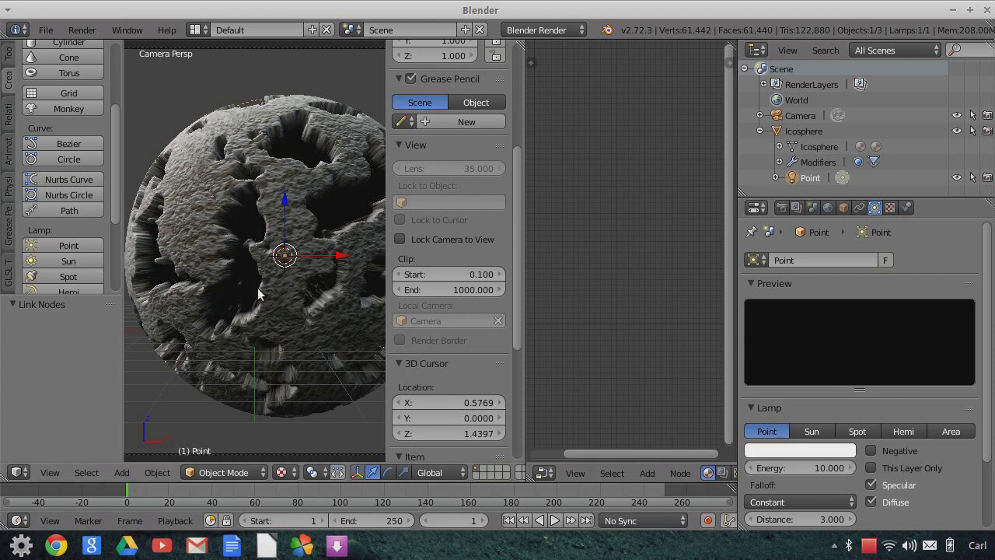
scroll(261, 295, "down", 2)
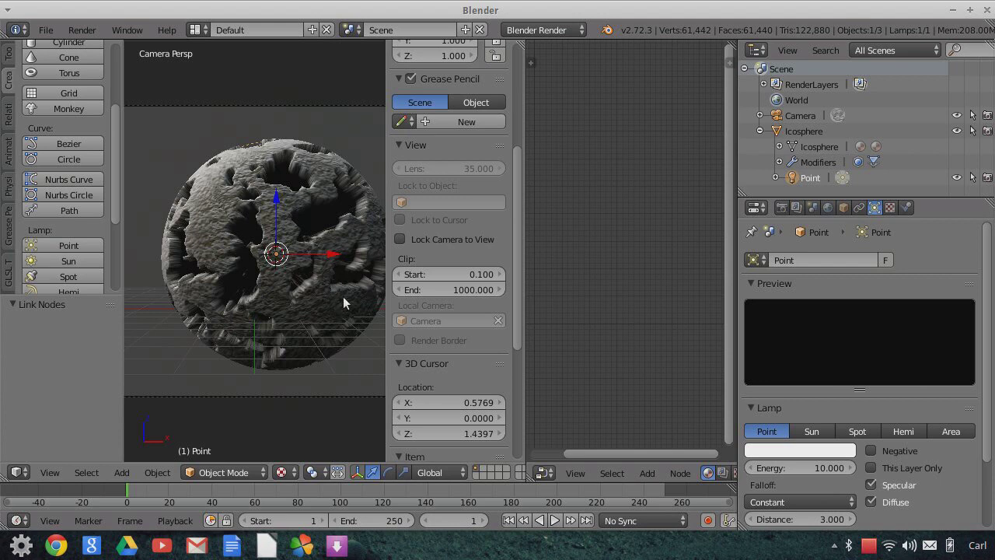
left_click(814, 468)
type("15")
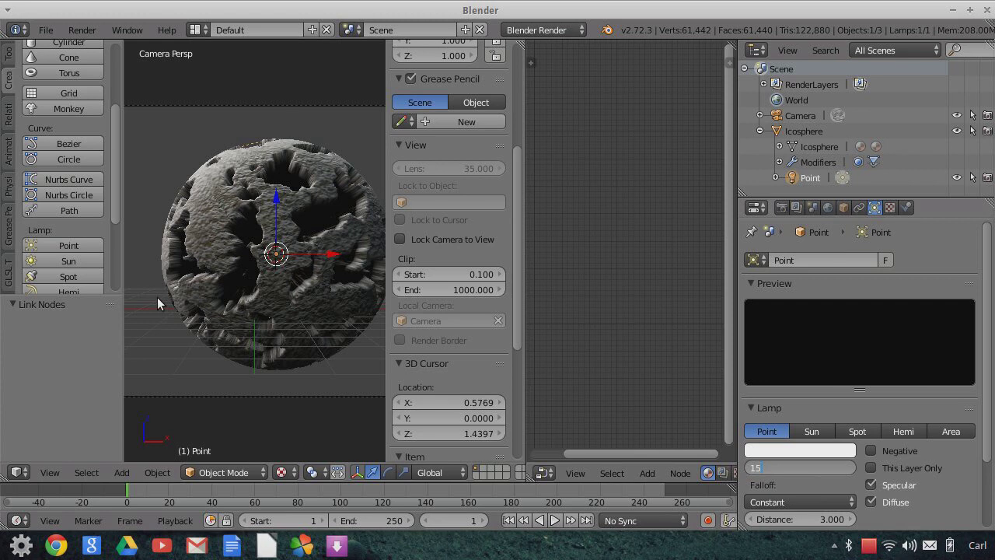
key("Return")
scroll(316, 325, "up", 1)
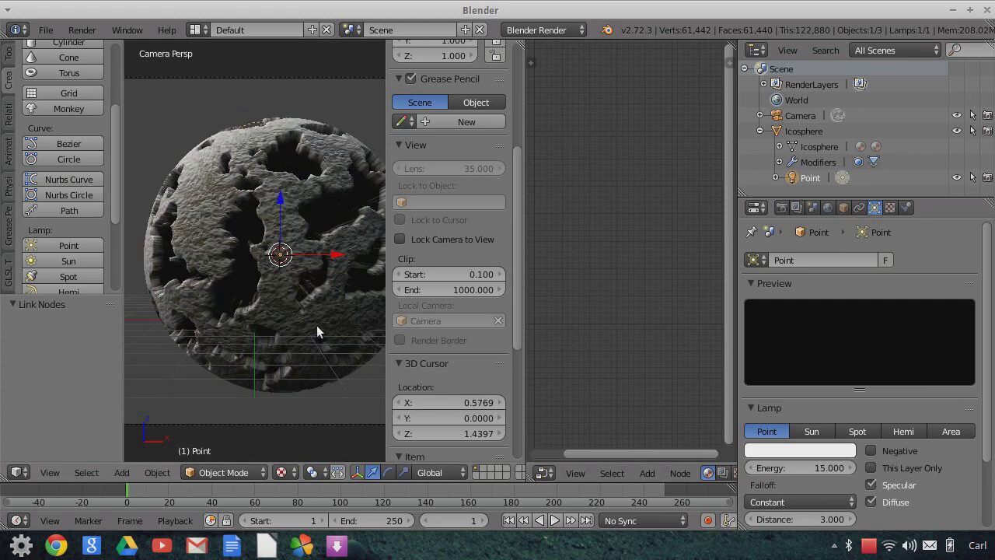
Set the Point lamp's energy to 20 and check the crater shading.
left_click(838, 467)
type("20")
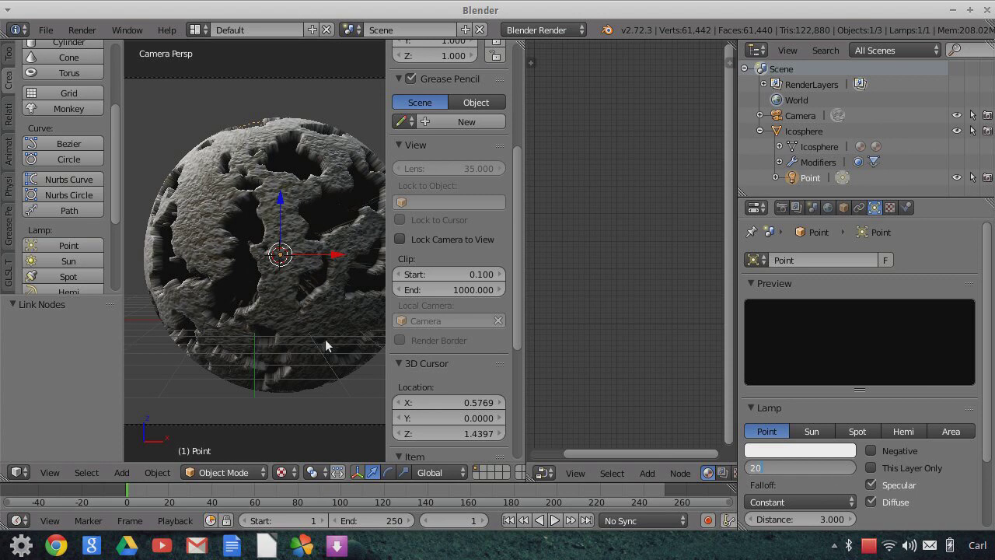
key("Return")
scroll(311, 311, "down", 1)
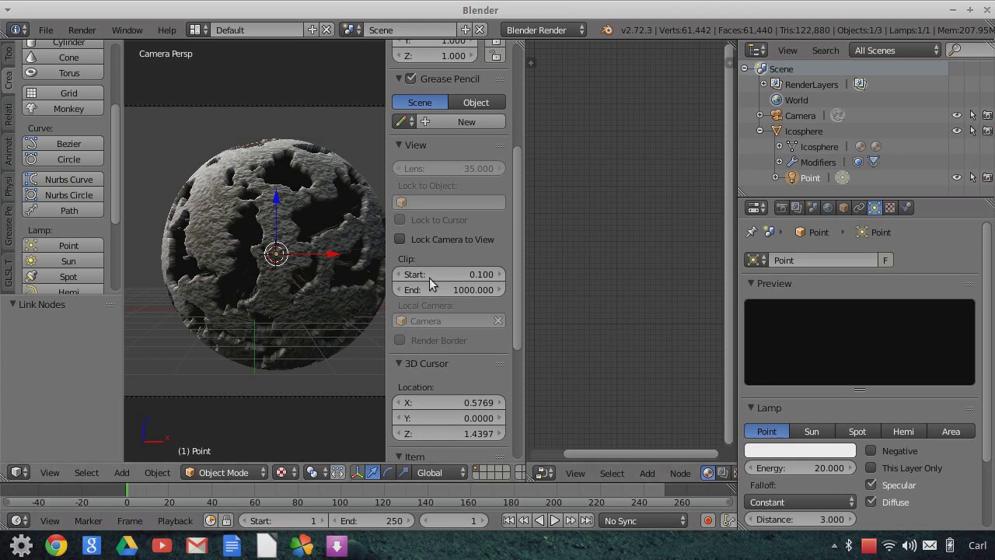
scroll(352, 258, "up", 1)
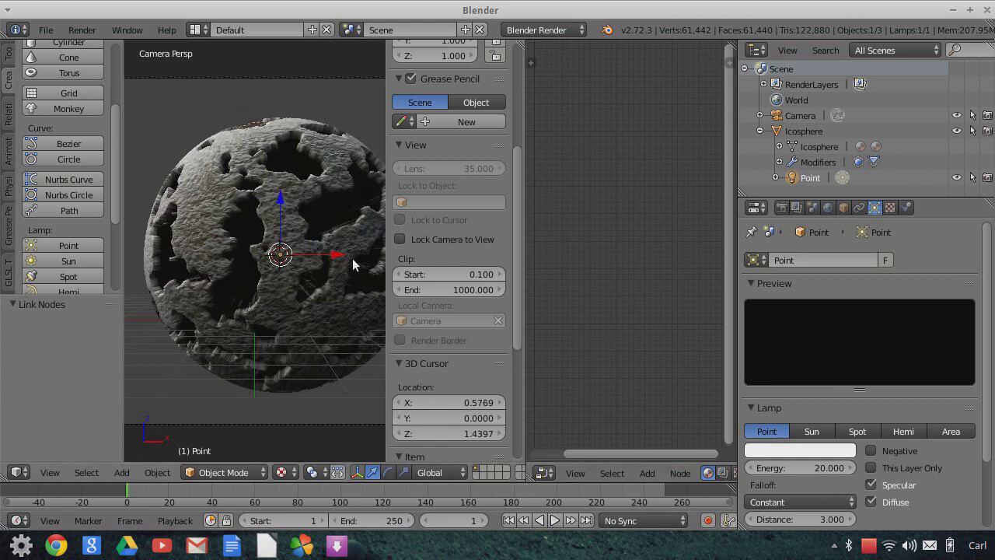
Try Inverse Square falloff for the Point lamp, and settle on Inverse Linear.
scroll(799, 481, "down", 1)
left_click(792, 470)
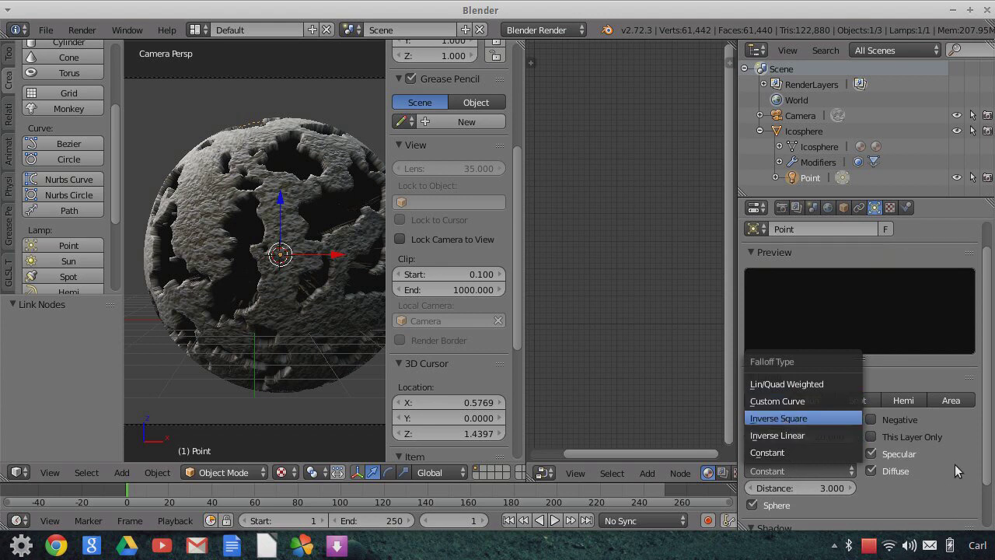
key("Return")
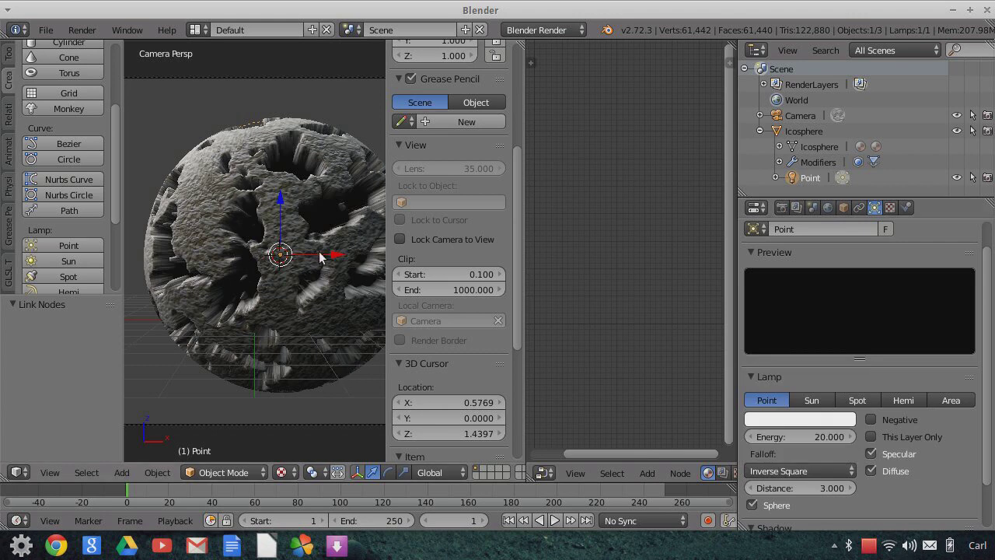
left_click(810, 471)
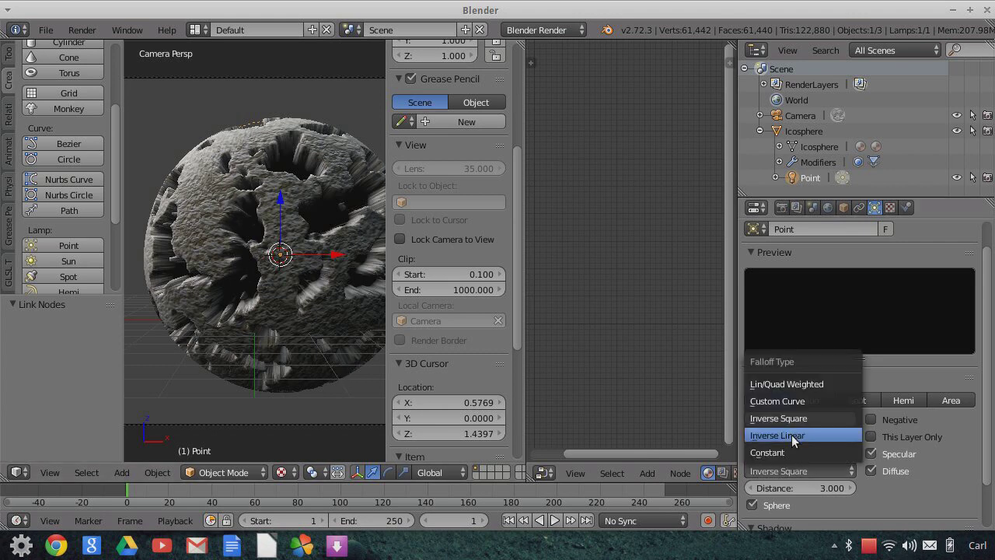
key("Return")
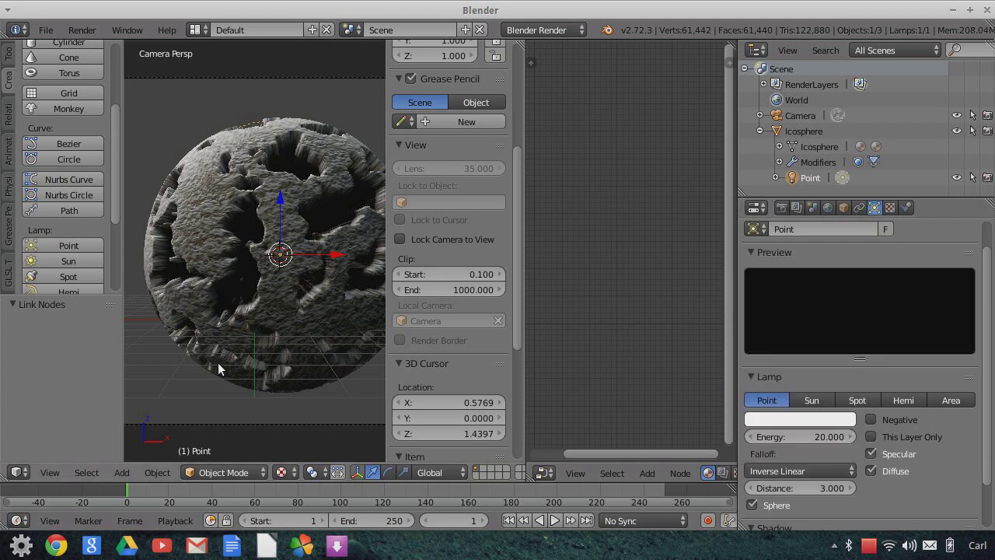
Set the Point lamp's falloff to Constant, and select the icosphere to check its crater shading.
left_click(819, 471)
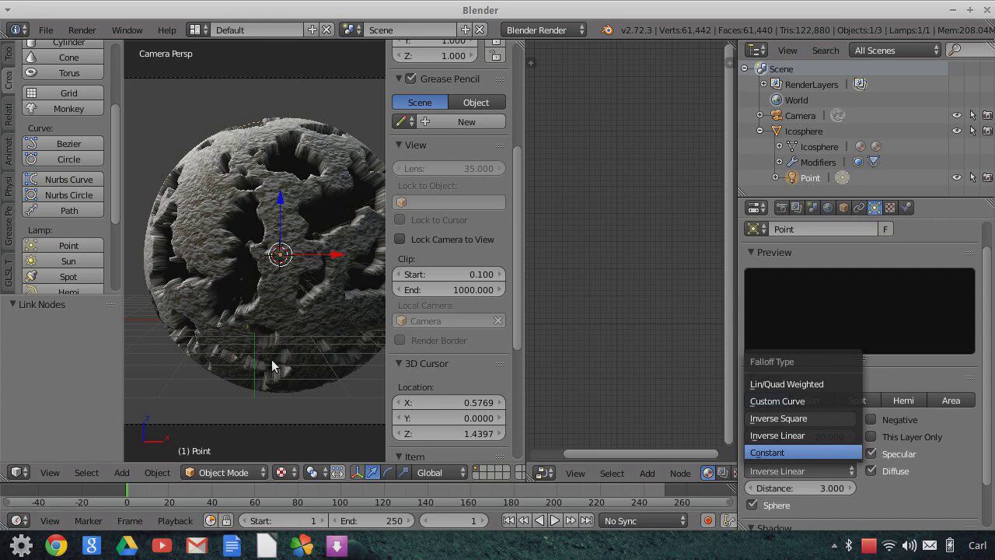
key("Return")
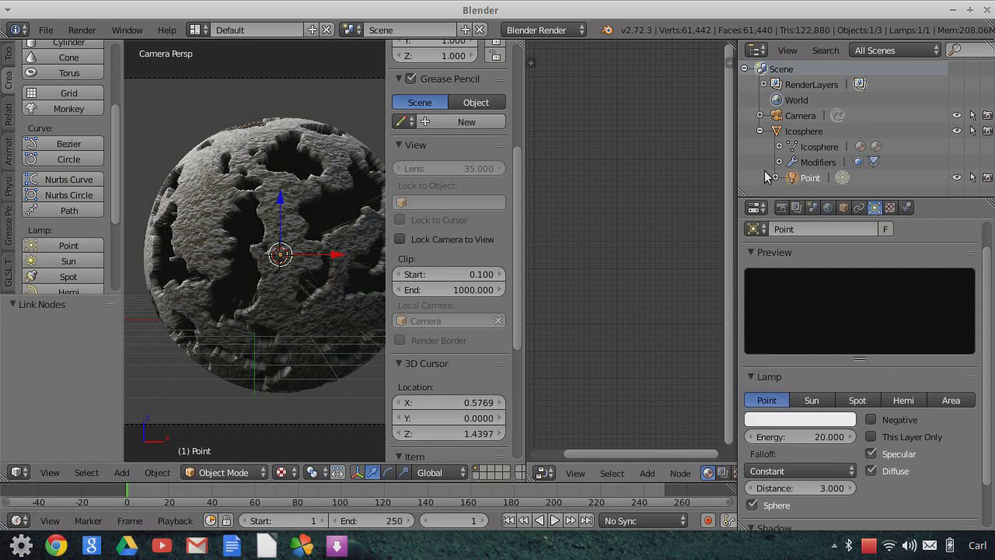
left_click(801, 132)
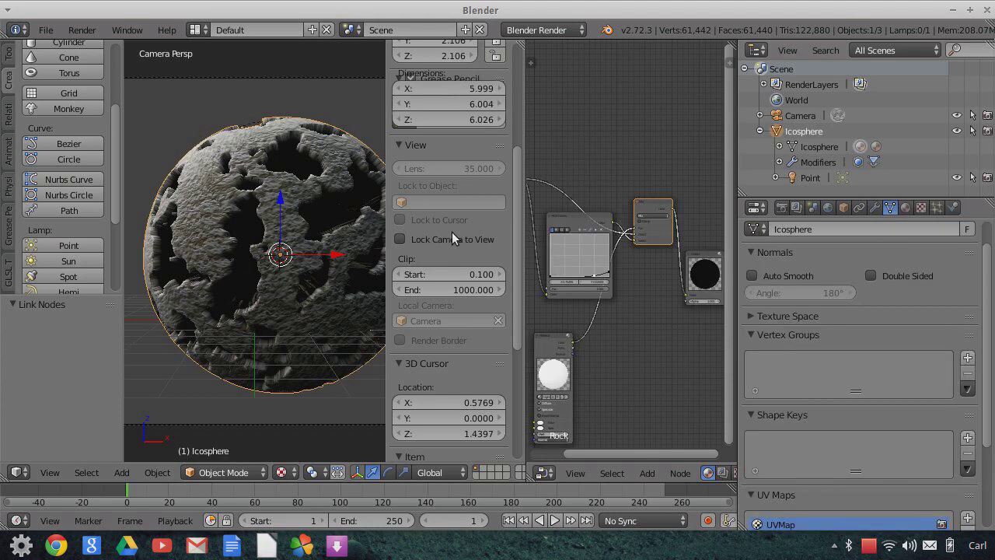
key("s")
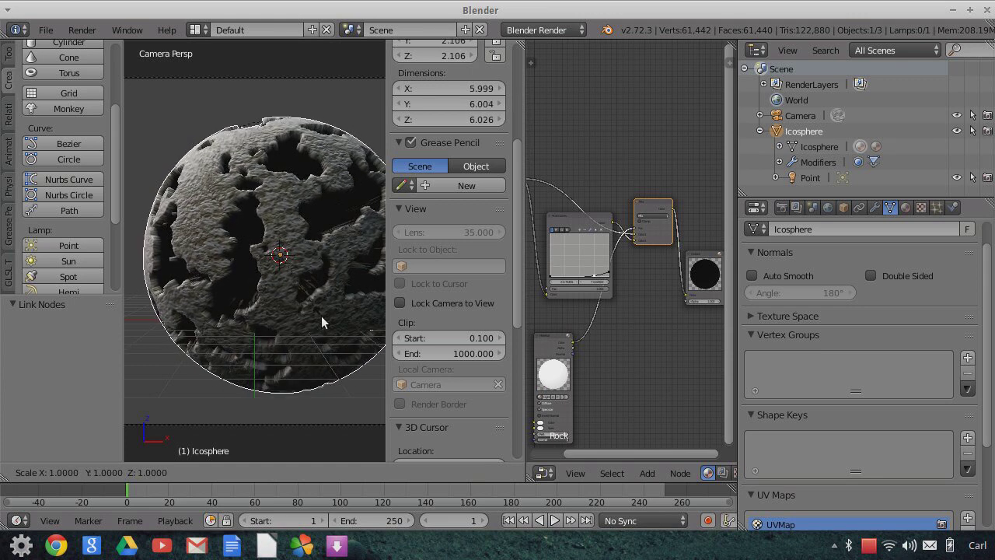
left_click(321, 316)
scroll(321, 316, "down", 2)
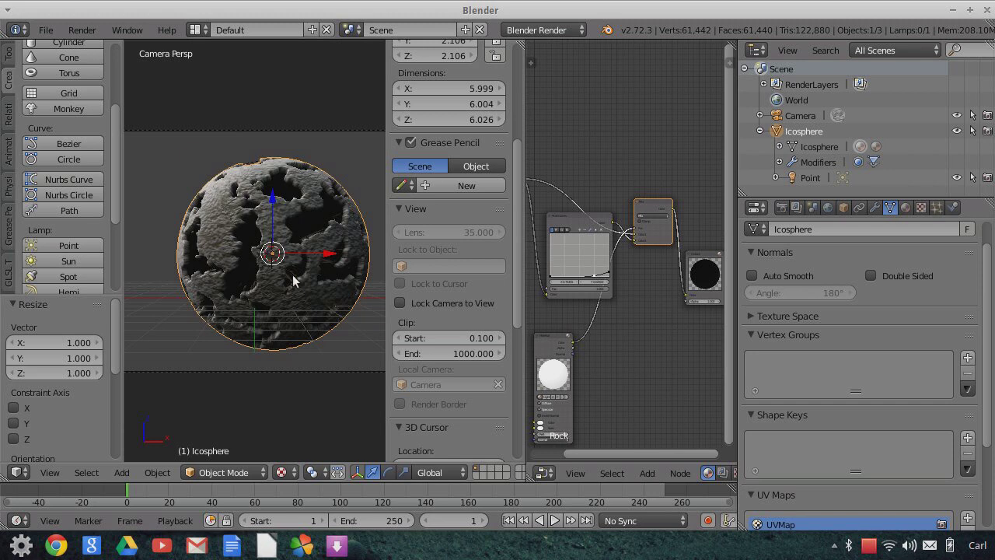
Move the Output and Mix nodes away from the curves node to make room in the node tree.
middle_click_drag(599, 350, 557, 330)
left_click_drag(655, 234, 689, 249)
middle_click_drag(593, 307, 637, 327)
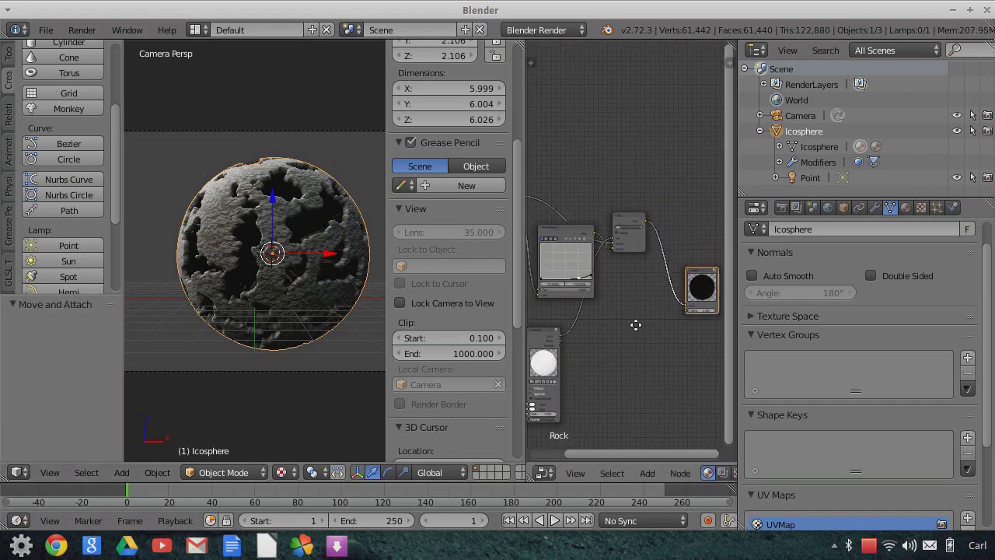
left_click_drag(631, 219, 651, 256)
scroll(301, 297, "up", 3)
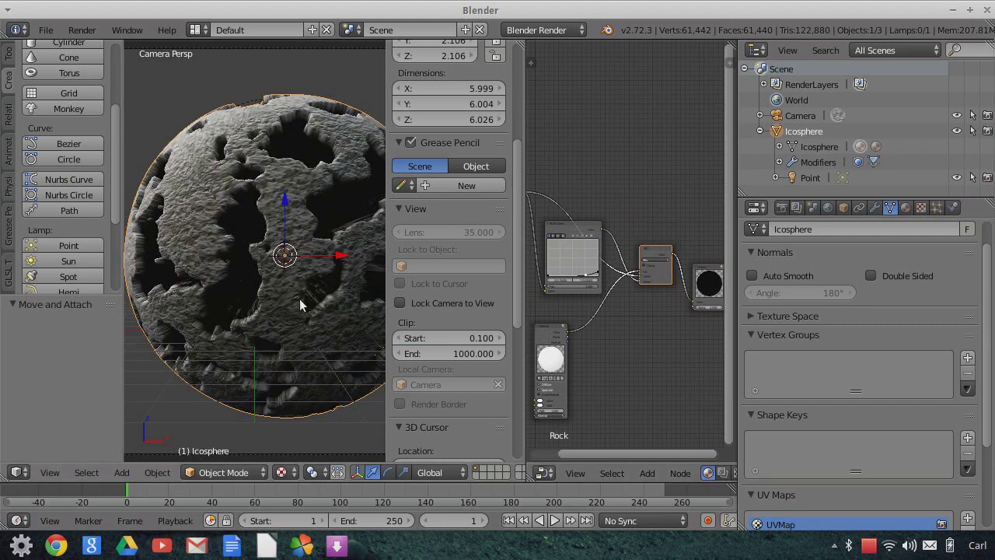
scroll(301, 297, "down", 2)
scroll(602, 371, "down", 2, "shift")
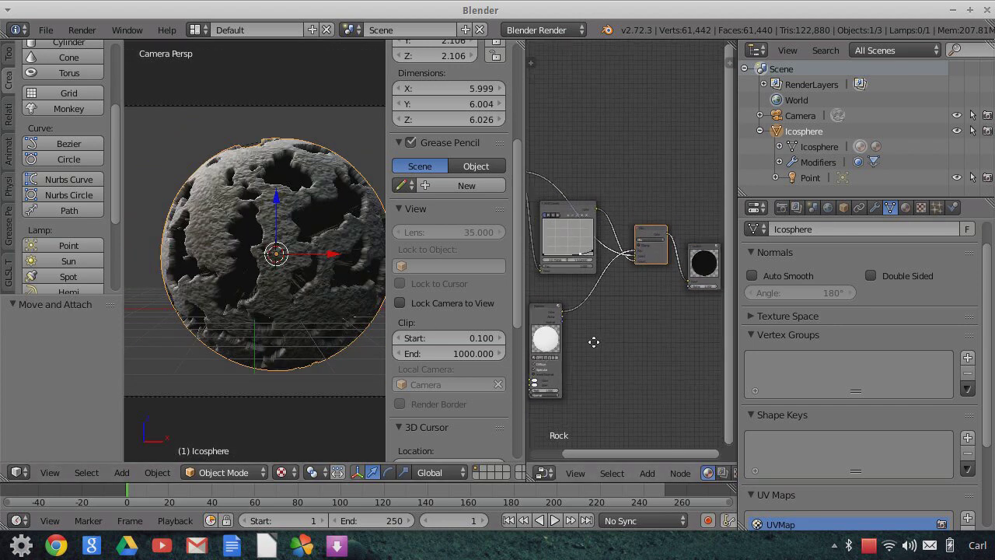
Insert an RGB Curves node on the link from the white material node to the Mix node's Fac input.
left_click(647, 473)
mouse_move(659, 407)
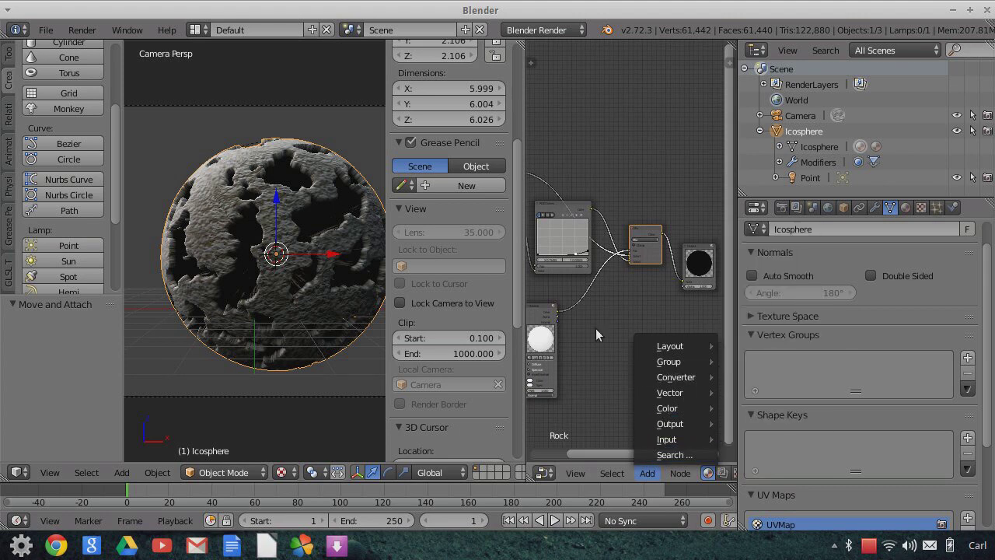
left_click(647, 474)
mouse_move(694, 410)
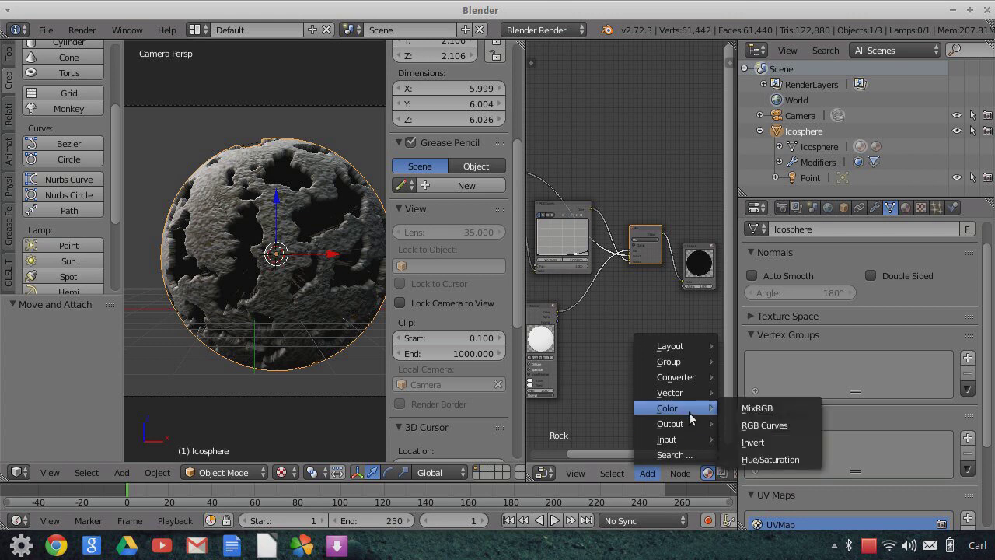
left_click(765, 425)
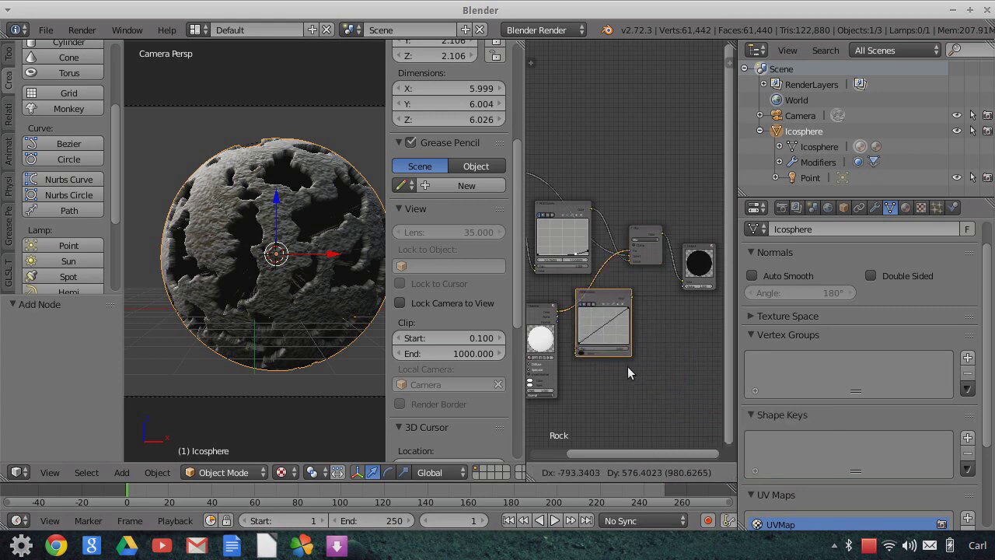
left_click(616, 387)
scroll(617, 385, "up", 2)
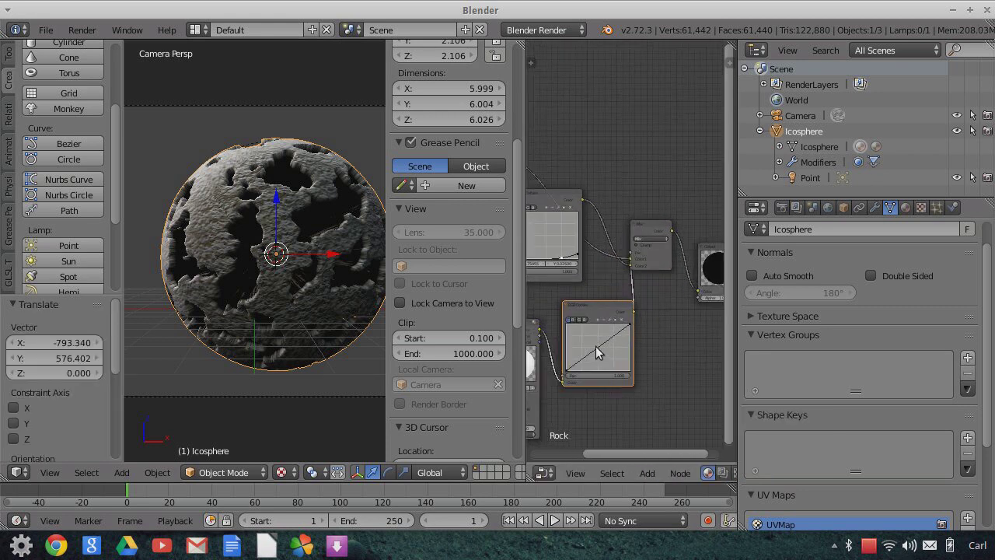
Try a downward bend in the mask's RGB curve, and lower its white endpoint to about Y 0.98.
left_click_drag(596, 348, 607, 362)
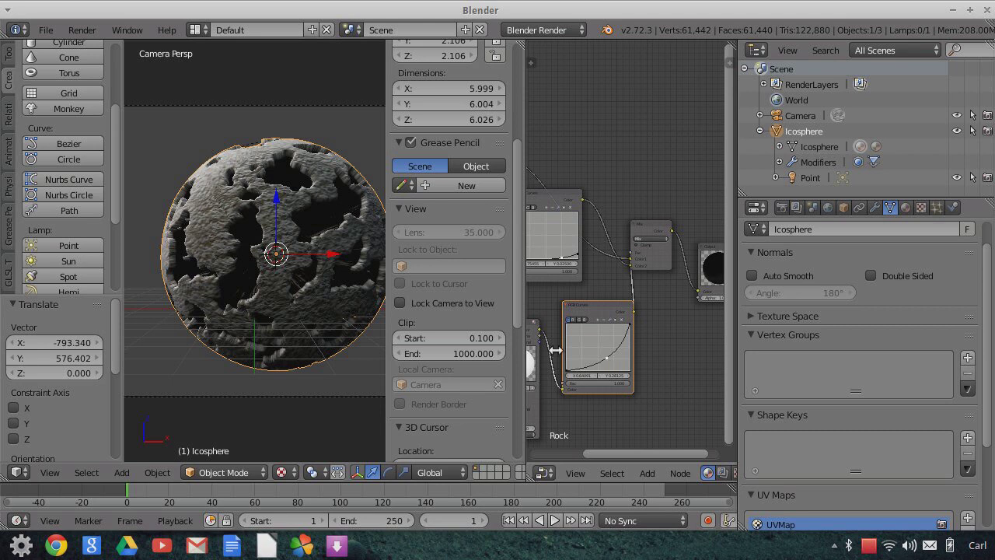
scroll(332, 318, "up", 3)
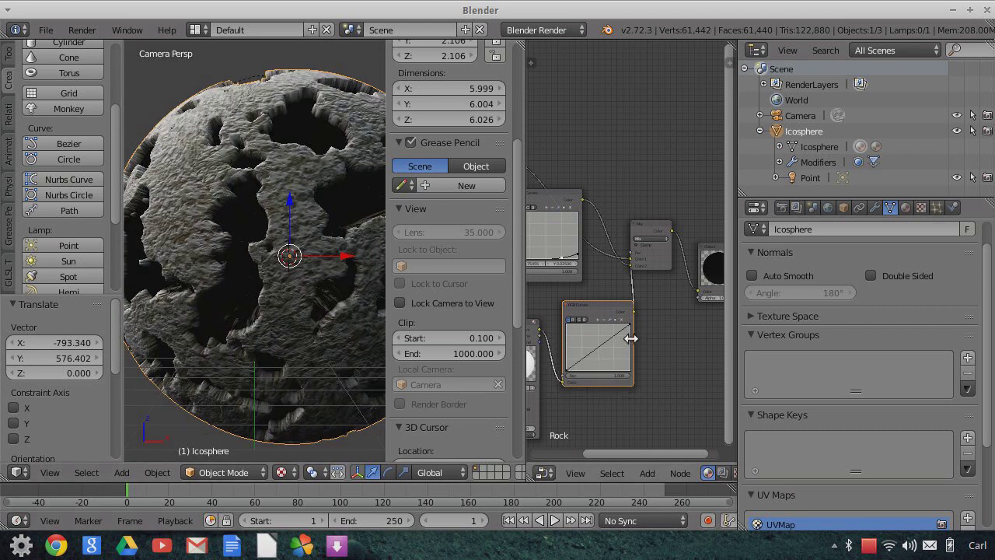
left_click_drag(629, 325, 630, 335)
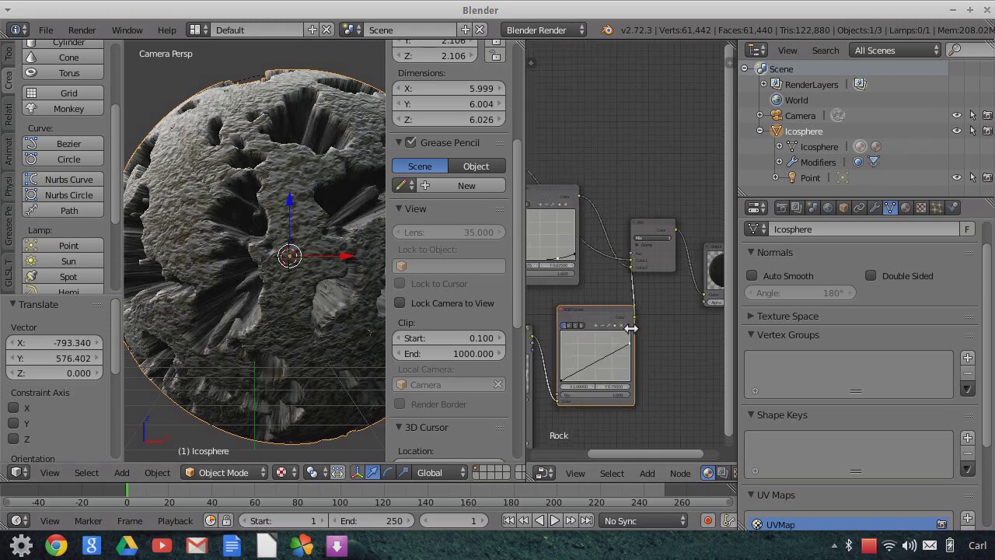
left_click_drag(629, 349, 630, 333)
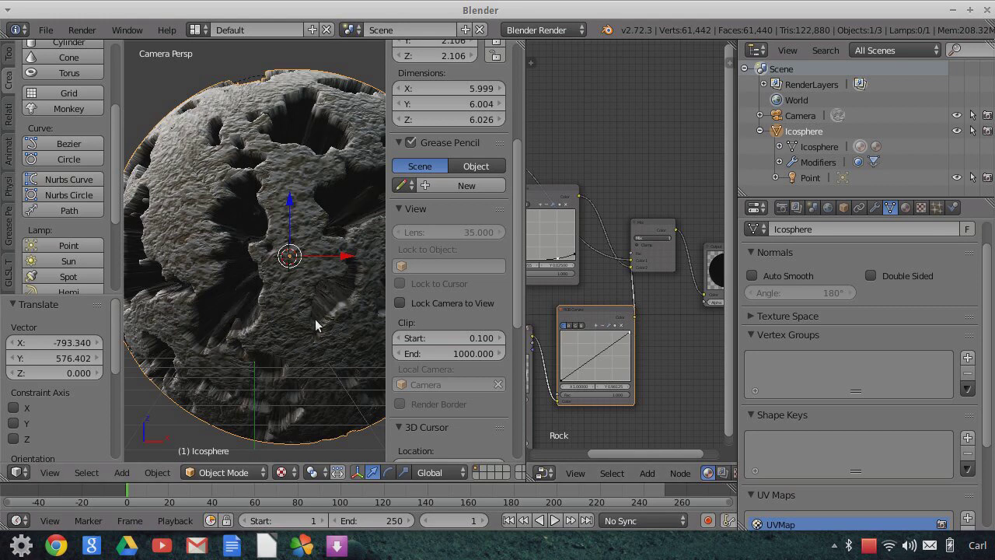
Add a point at about Y 0.69 to the mask curve and raise its white endpoint to about Y 0.99.
scroll(663, 362, "up", 2)
scroll(677, 344, "up", 3)
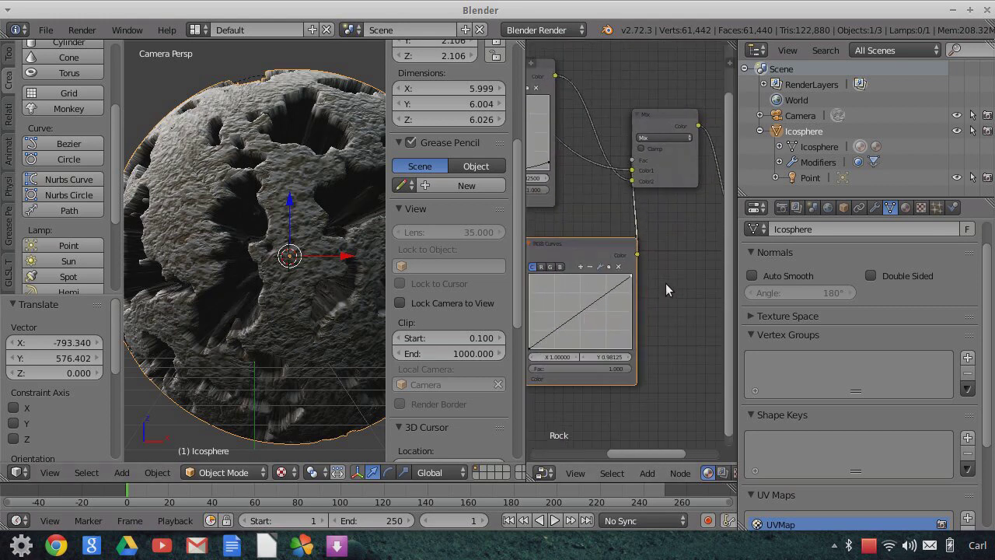
left_click_drag(555, 350, 555, 349)
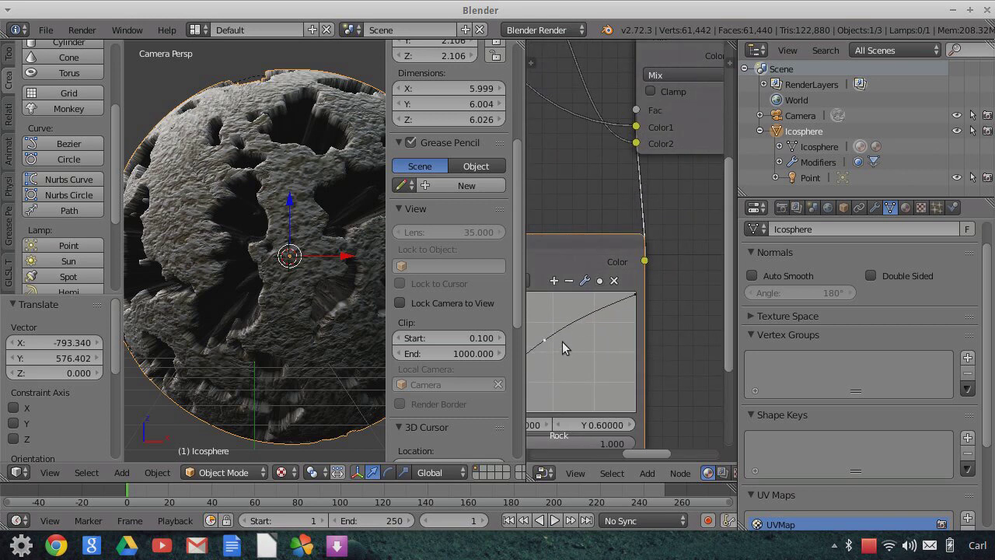
left_click_drag(543, 340, 545, 327)
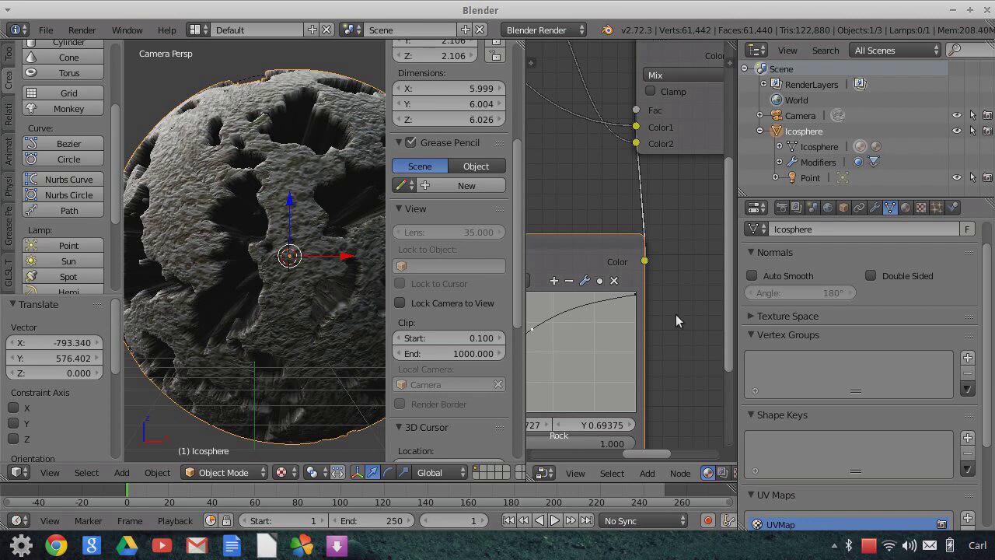
scroll(675, 314, "up", 1)
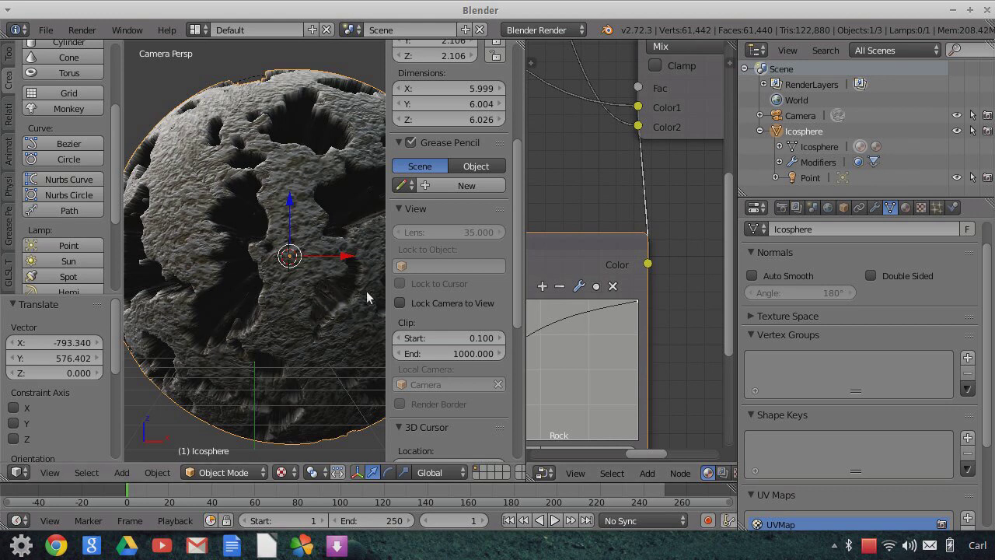
scroll(585, 166, "down", 2)
scroll(329, 276, "down", 2)
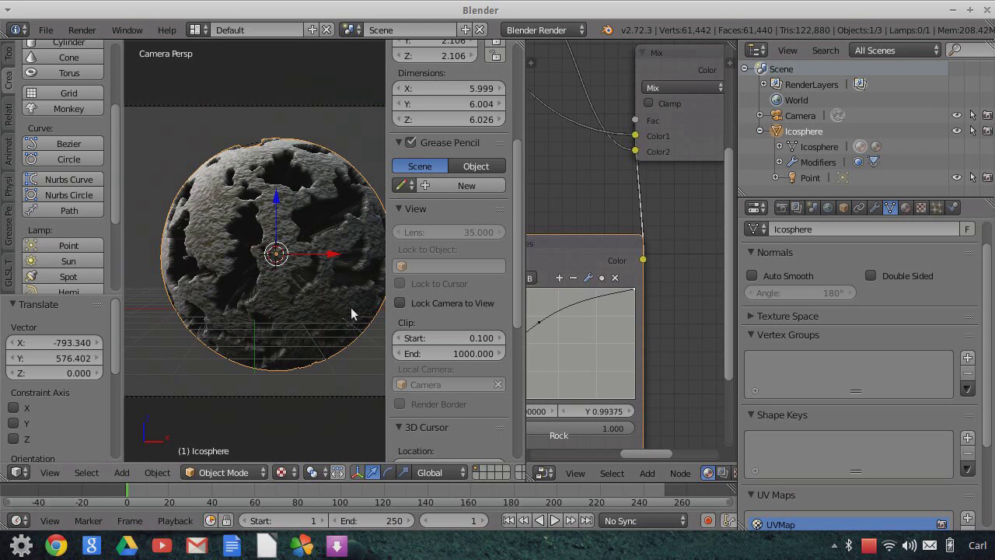
scroll(306, 324, "up", 3)
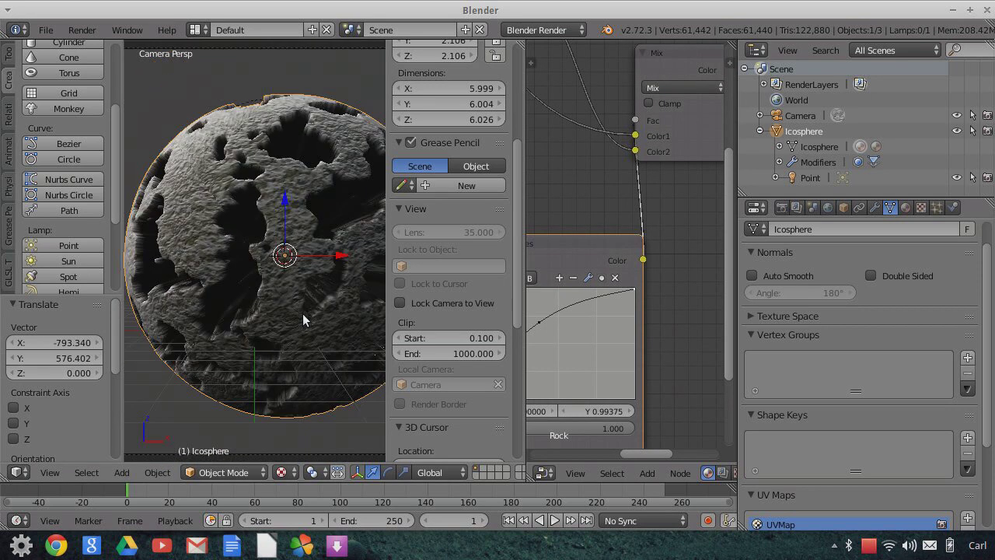
scroll(303, 320, "down", 1)
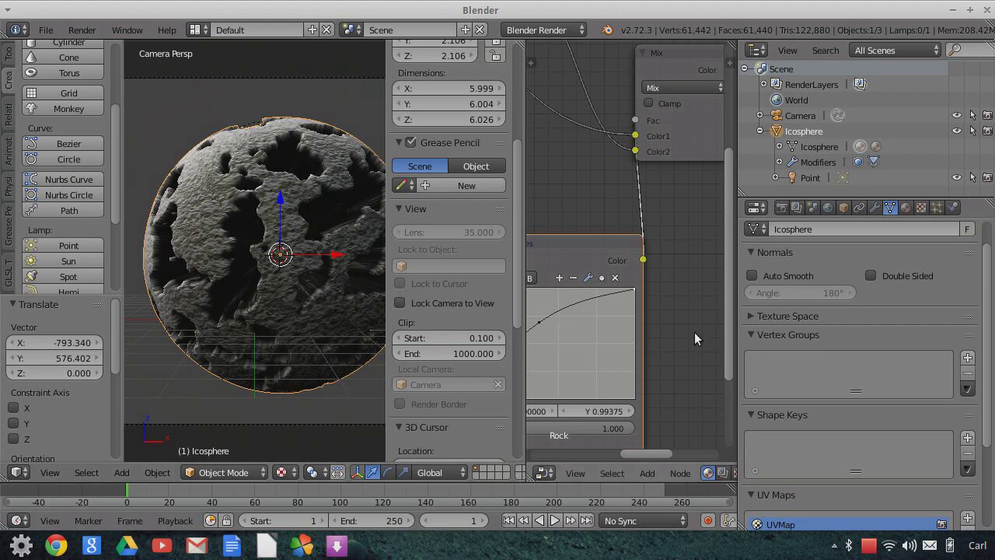
Raise the mask curve's added point to about X 0.26, Y 0.76, and nudge it slightly down.
middle_click_drag(694, 332, 712, 338)
left_click_drag(560, 329, 542, 321)
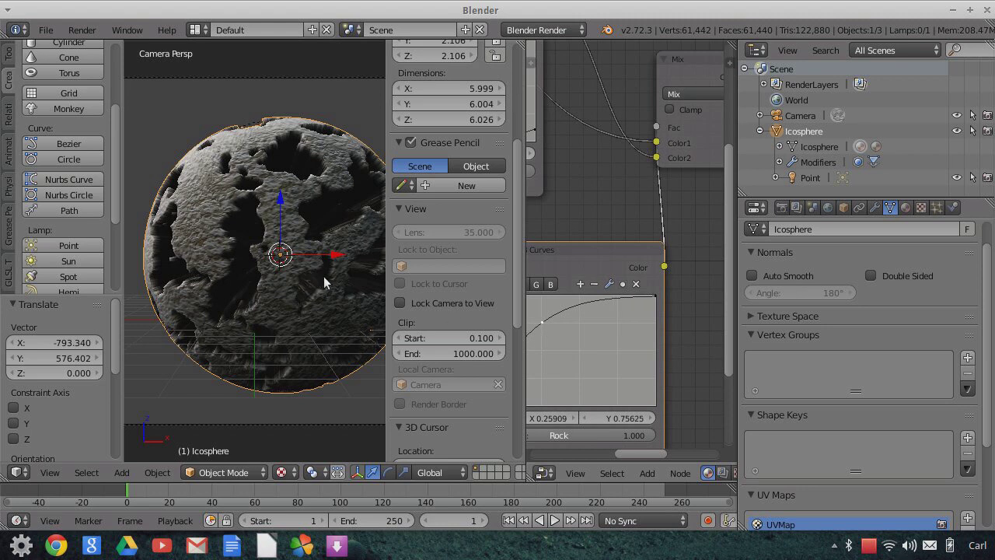
scroll(330, 291, "down", 1)
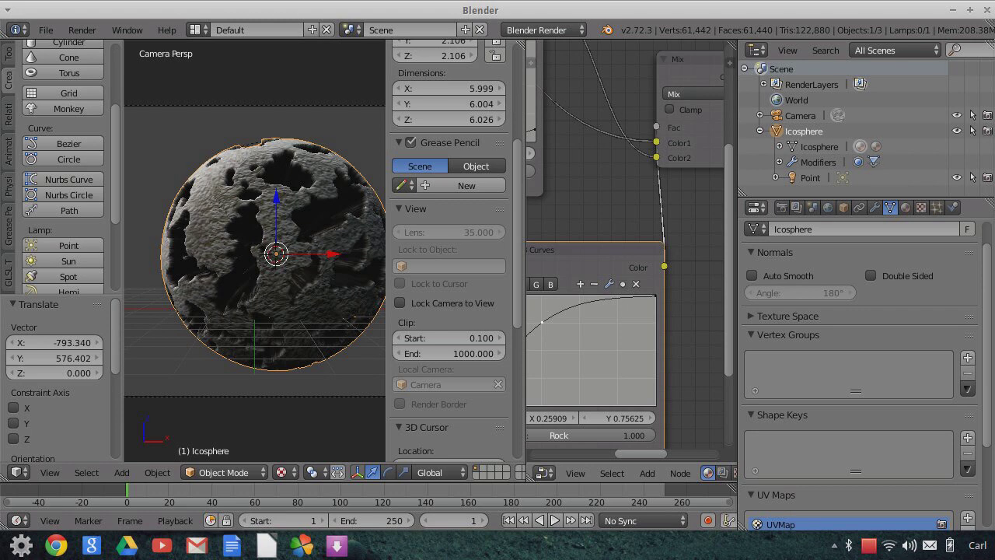
left_click_drag(542, 321, 543, 325)
Move the Output node farther from the Mix node and insert an RGB Curves node on the link between them.
key("Home")
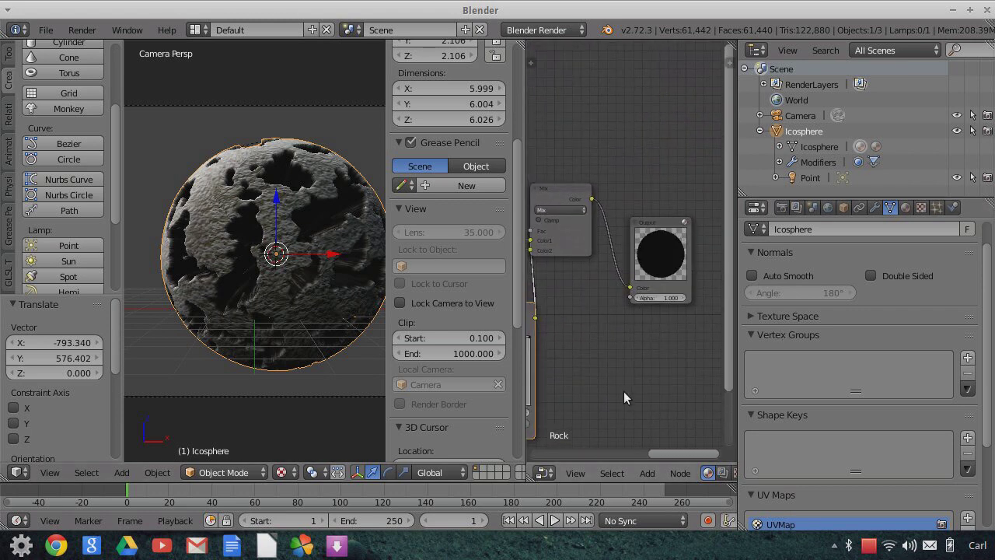
scroll(636, 366, "down", 2)
left_click_drag(626, 226, 691, 217)
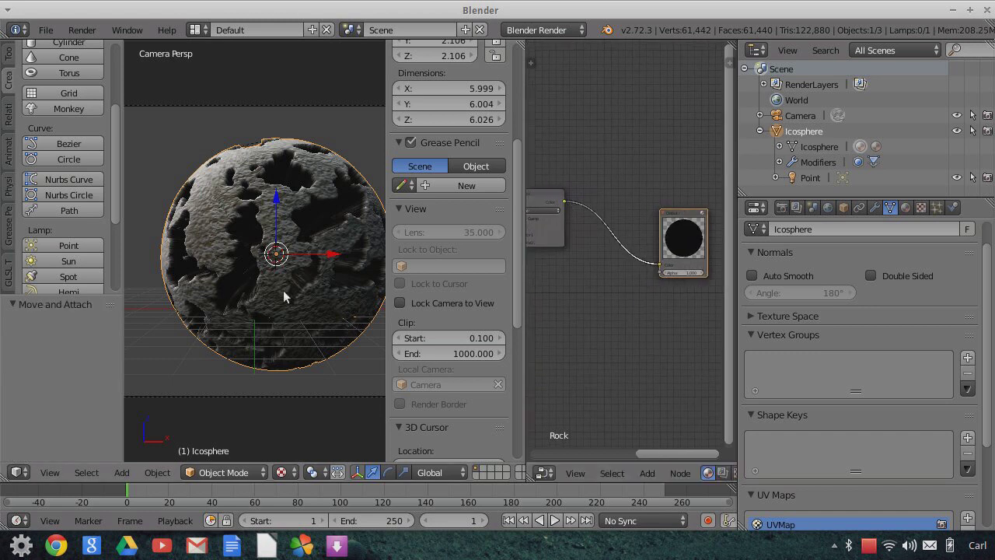
left_click(648, 473)
mouse_move(667, 348)
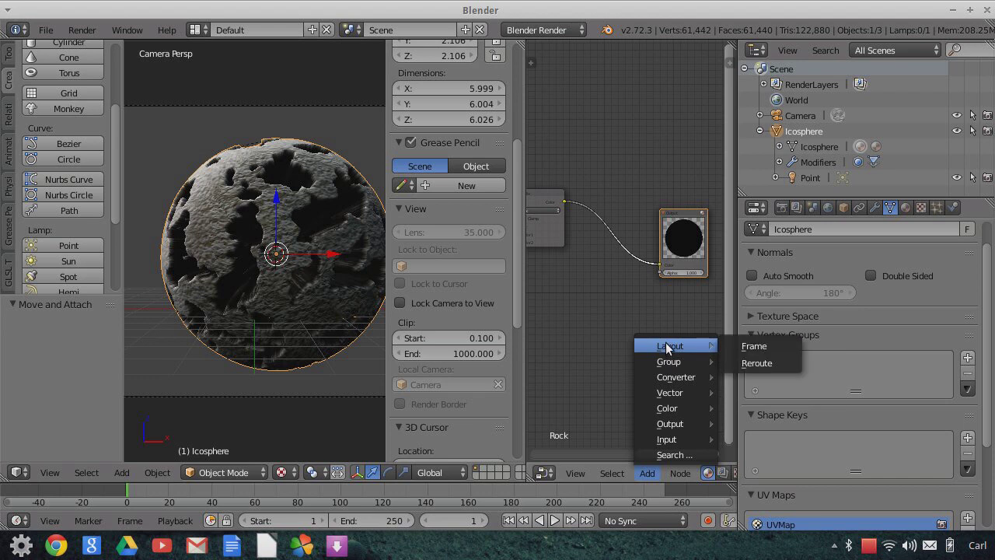
mouse_move(670, 437)
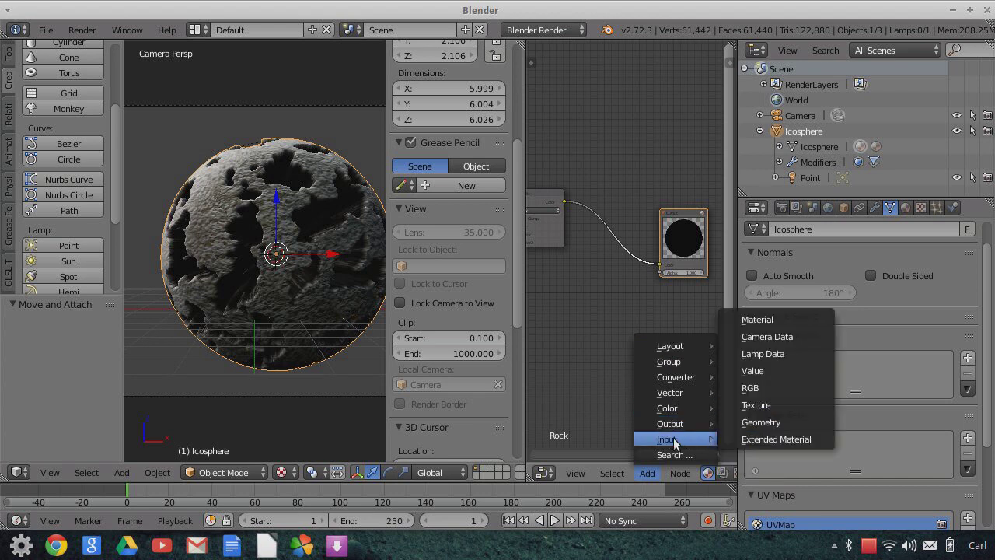
mouse_move(669, 408)
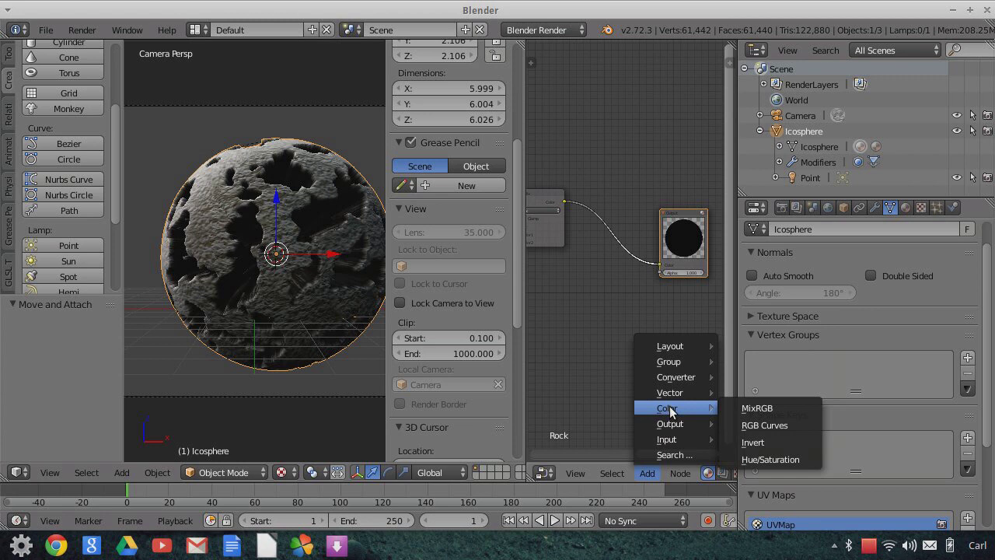
left_click(765, 426)
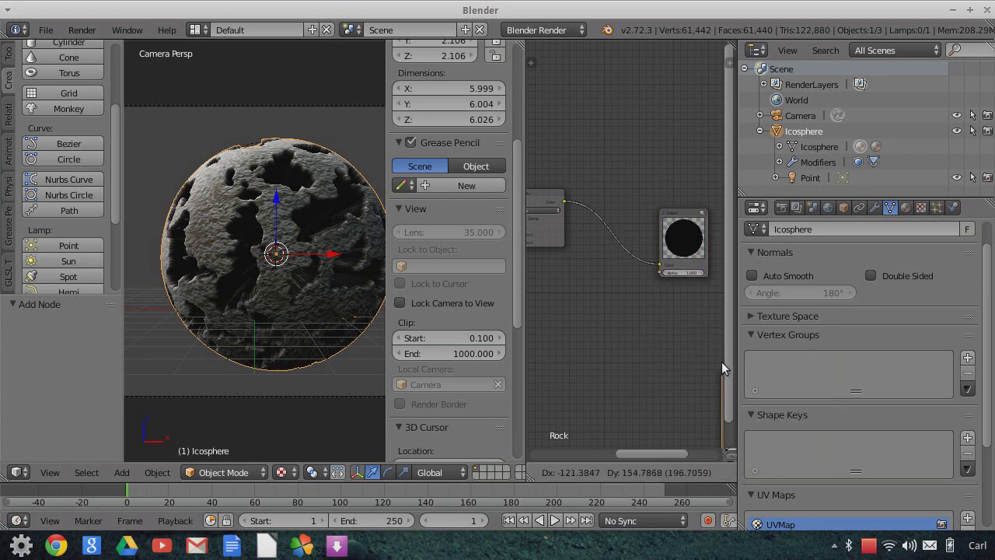
left_click(571, 182)
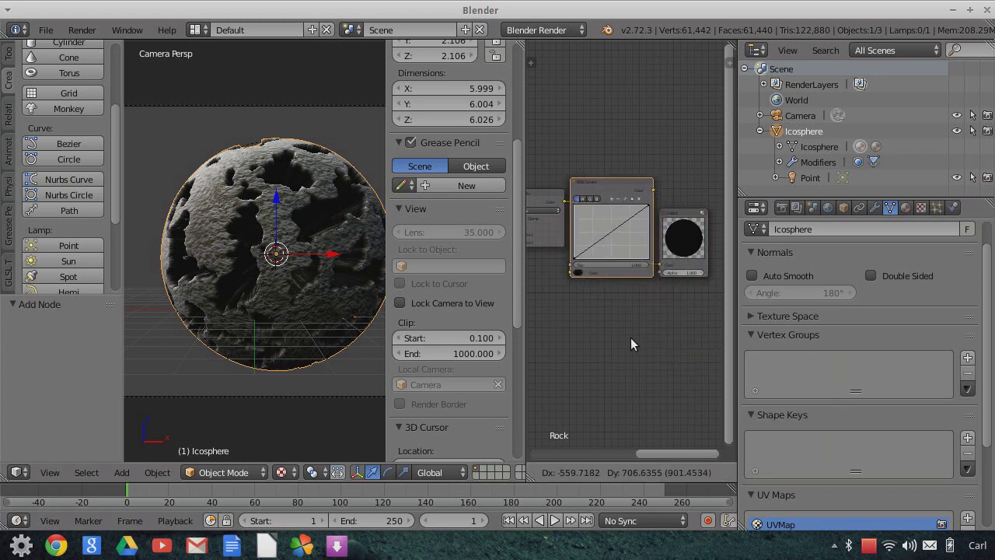
Shape the final RGB curve into an S with points at about X 0.29, Y 0.20 and X 0.51, Y 0.76.
scroll(635, 334, "up", 2)
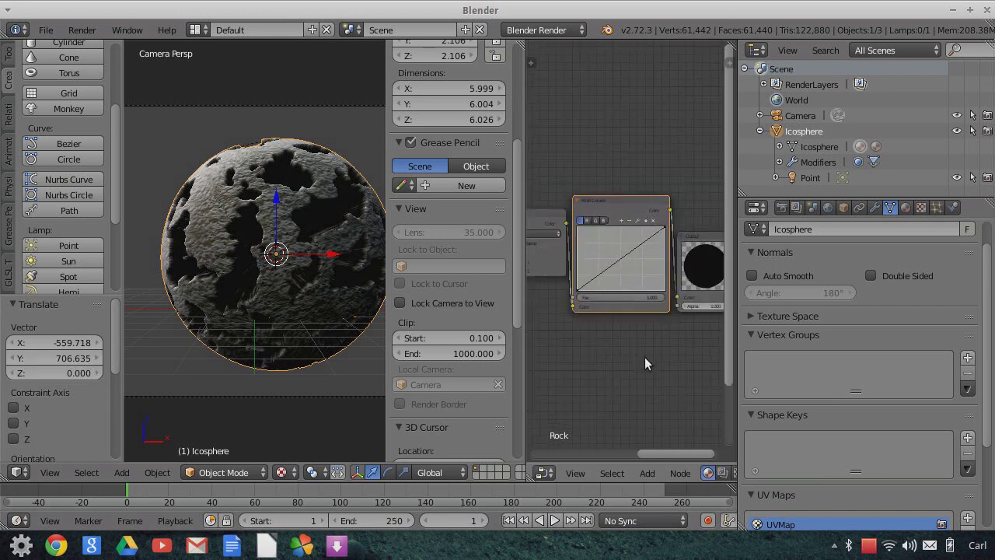
scroll(644, 357, "up", 1)
left_click_drag(596, 281, 596, 287)
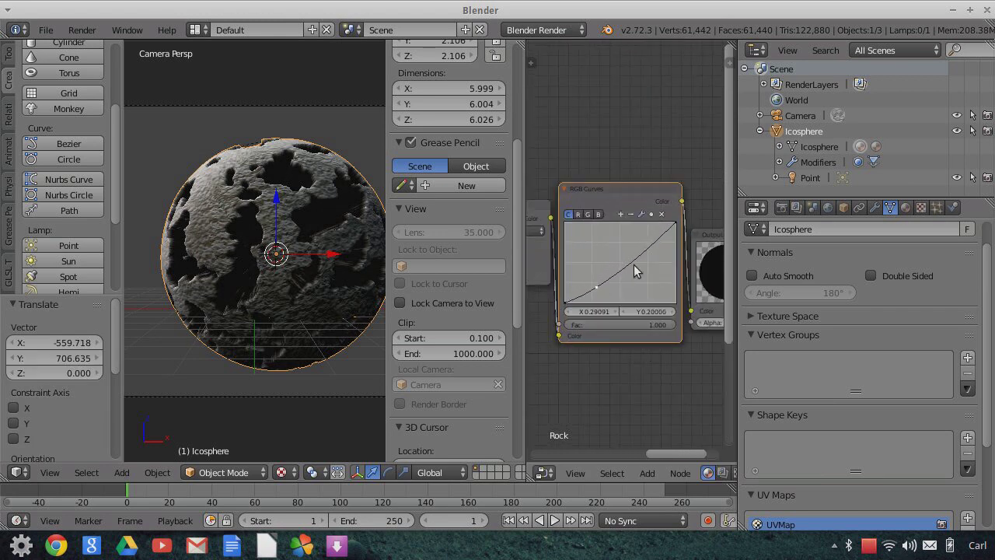
left_click_drag(620, 269, 618, 241)
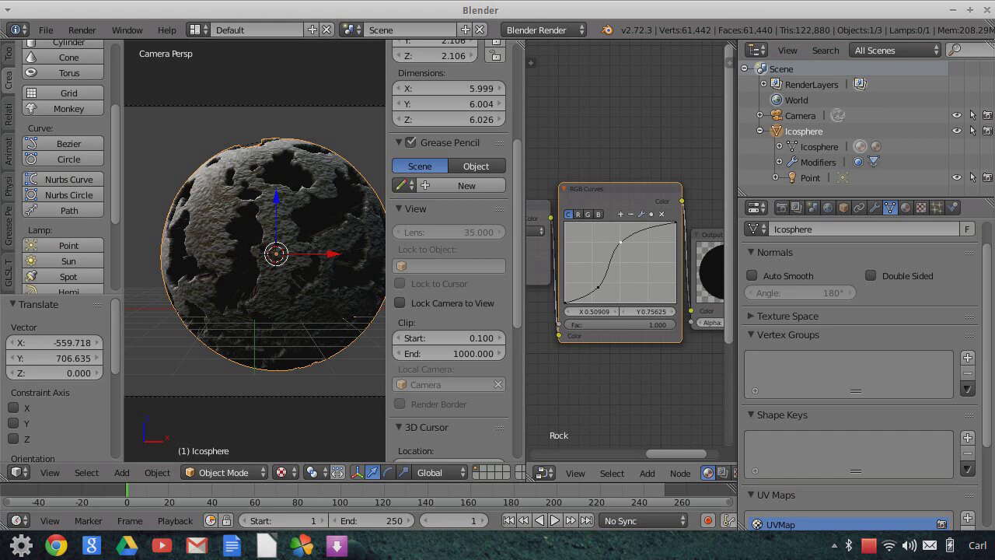
Soften the final RGB curve by moving its points to about X 0.05, Y 0.08 and X 0.56, Y 0.76.
mouse_move(579, 294)
left_mouse_down()
mouse_move(587, 272)
mouse_move(578, 293)
left_mouse_up()
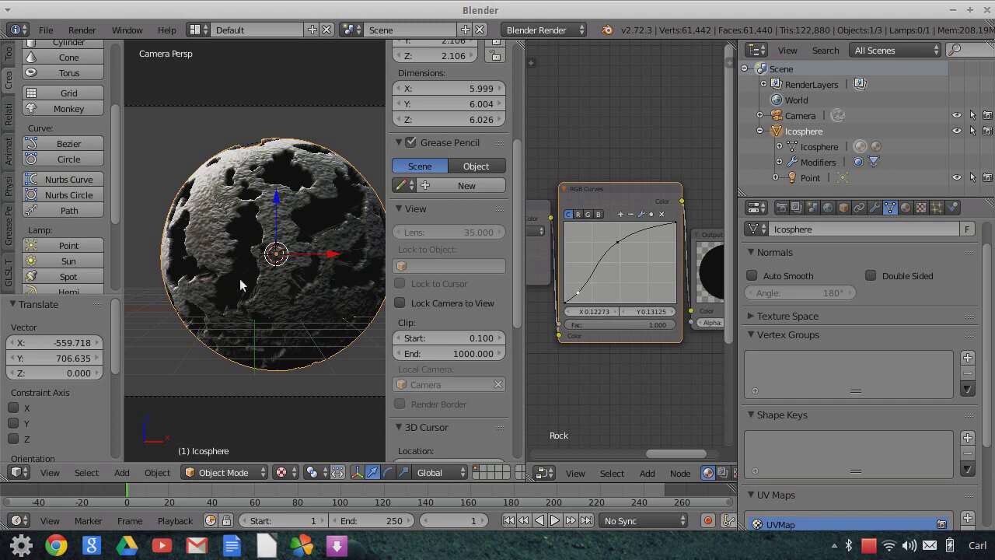
left_click(618, 243)
left_click_drag(619, 242, 624, 238)
left_click_drag(578, 293, 569, 301)
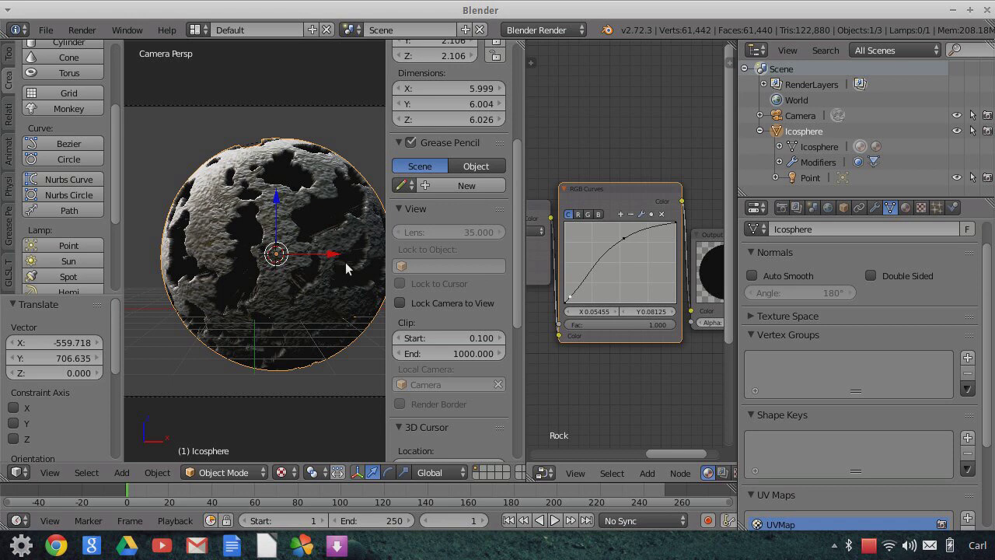
scroll(282, 239, "down", 1)
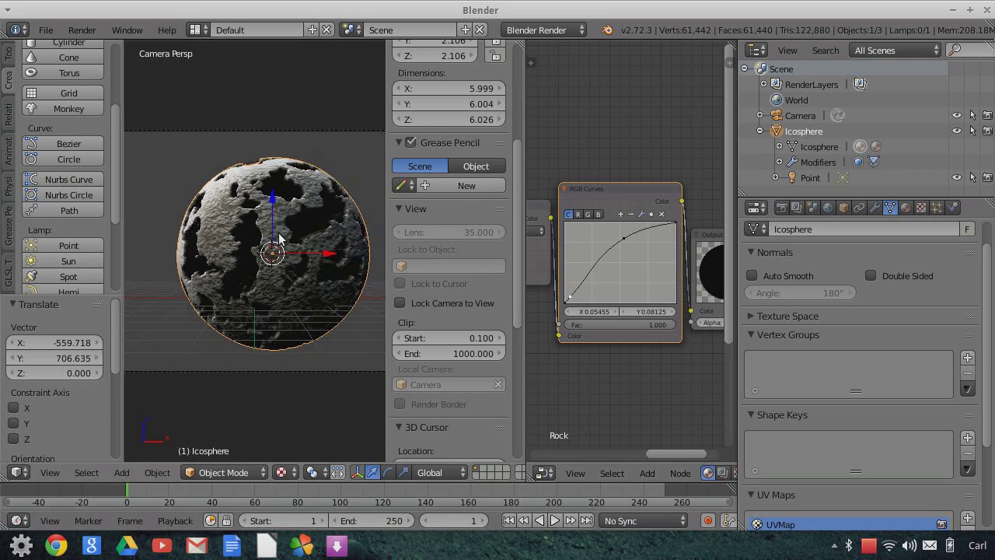
scroll(282, 240, "down", 1)
left_click_drag(625, 240, 625, 249)
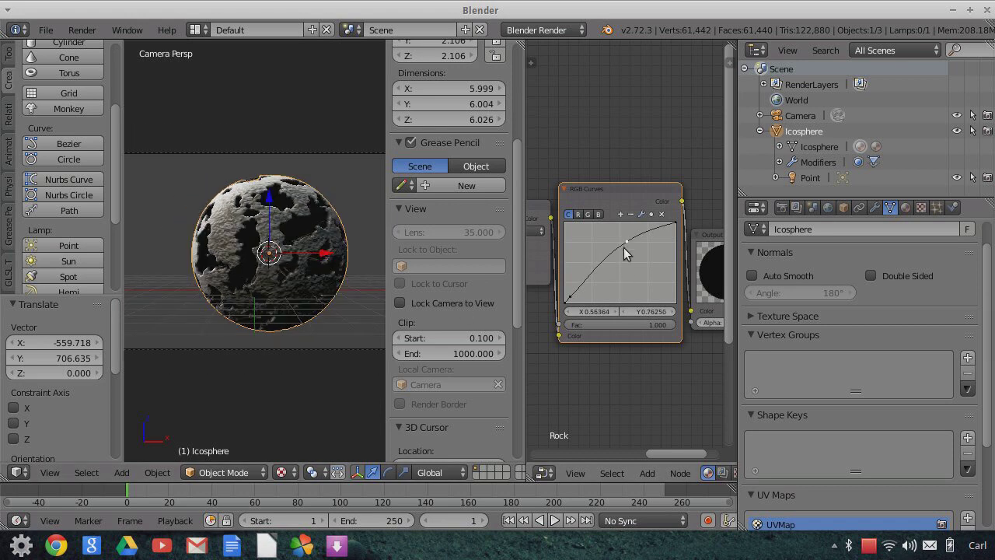
Rotate the icosphere about -25° around the global Z axis and about -9° around the global X axis.
scroll(322, 301, "up", 3)
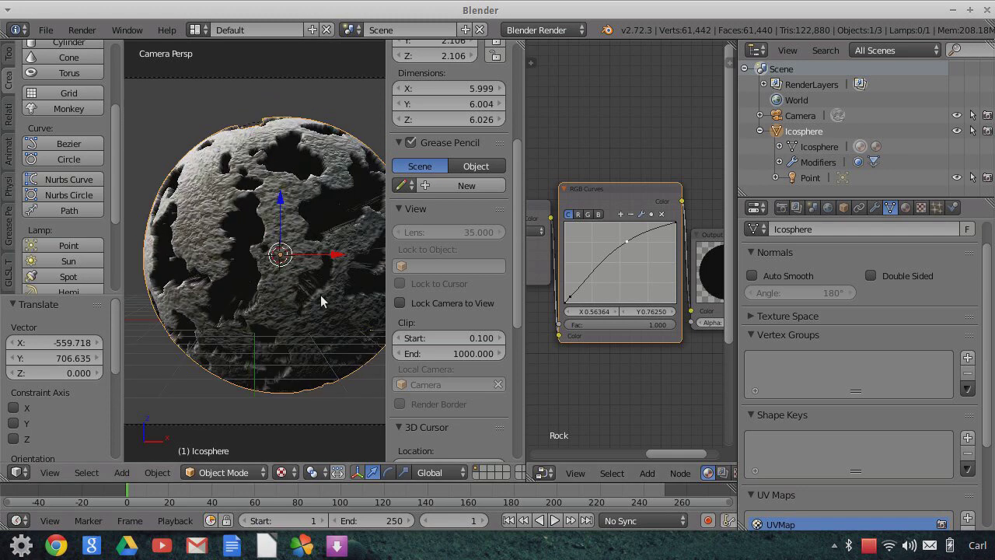
scroll(322, 302, "up", 1)
scroll(322, 302, "down", 3)
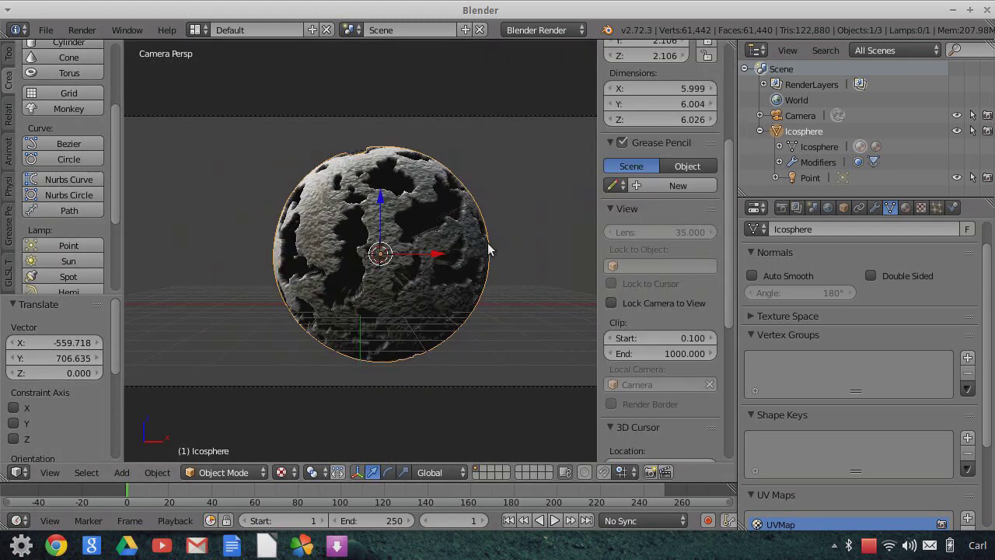
key("r")
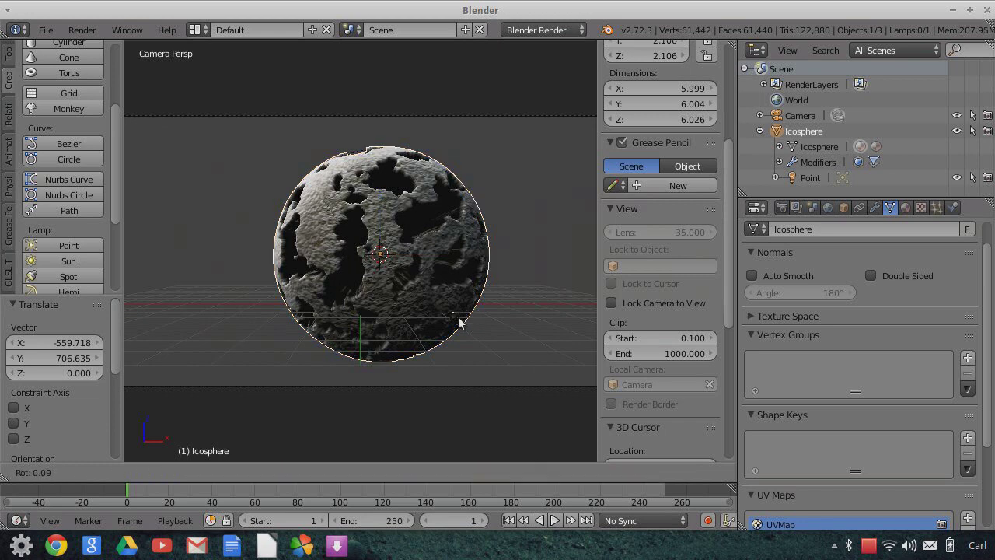
key("z")
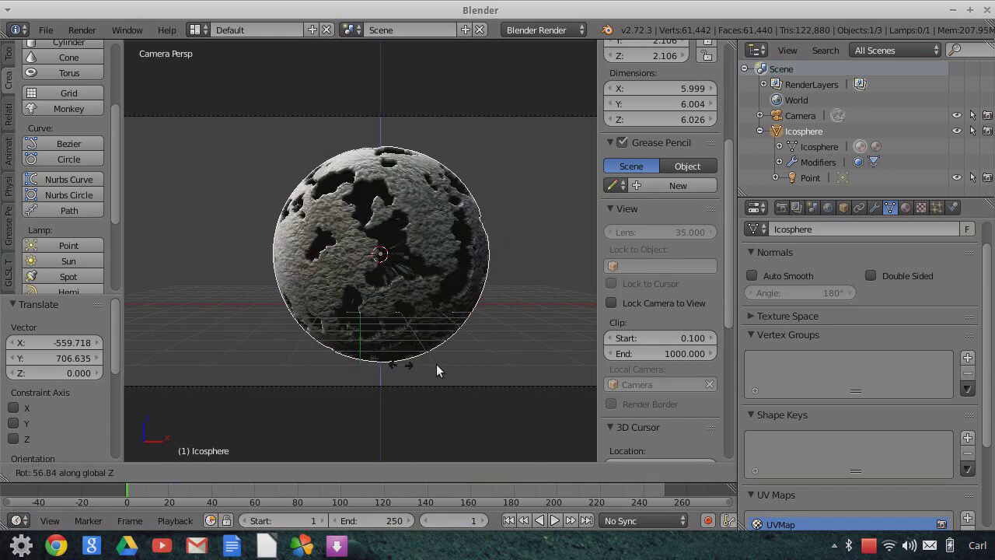
left_click(539, 287)
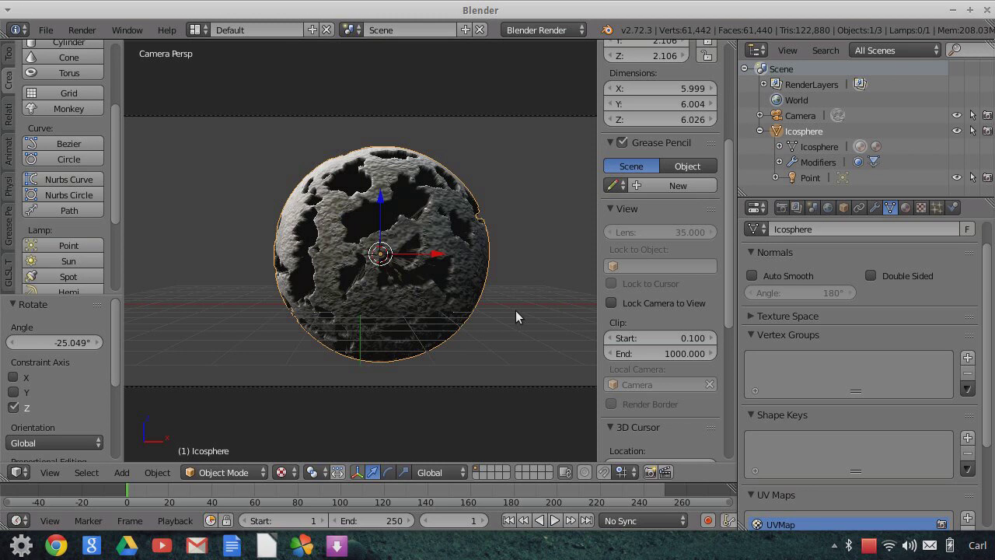
key("r")
key("x")
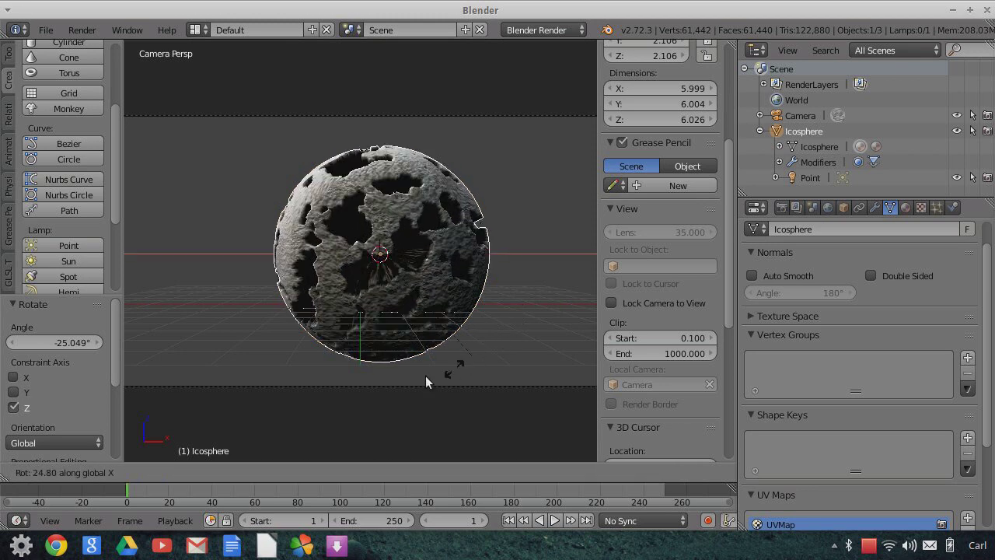
left_click(315, 309)
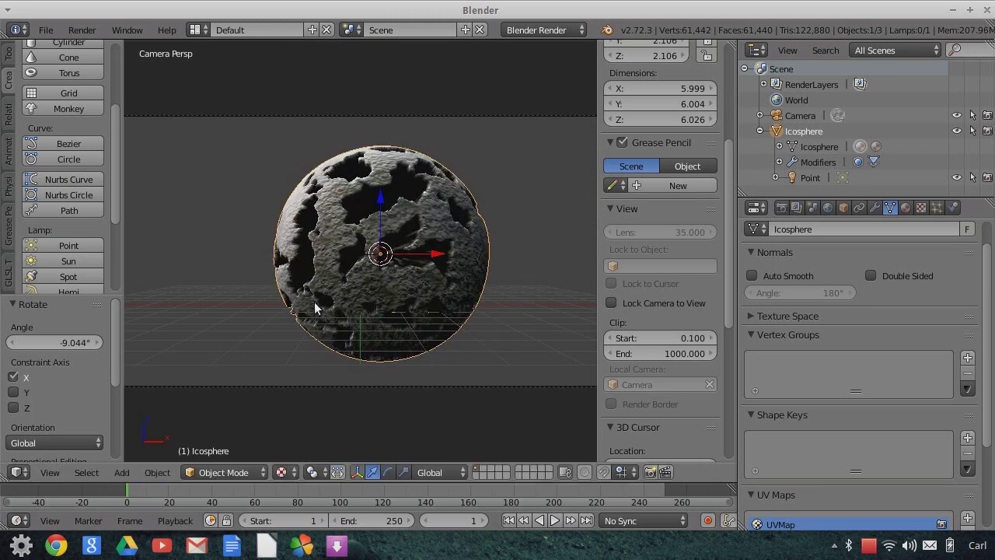
Move the icosphere about 3.07 units along global X and shift it back by about 1.34 units.
scroll(346, 324, "up", 5)
scroll(346, 324, "down", 4)
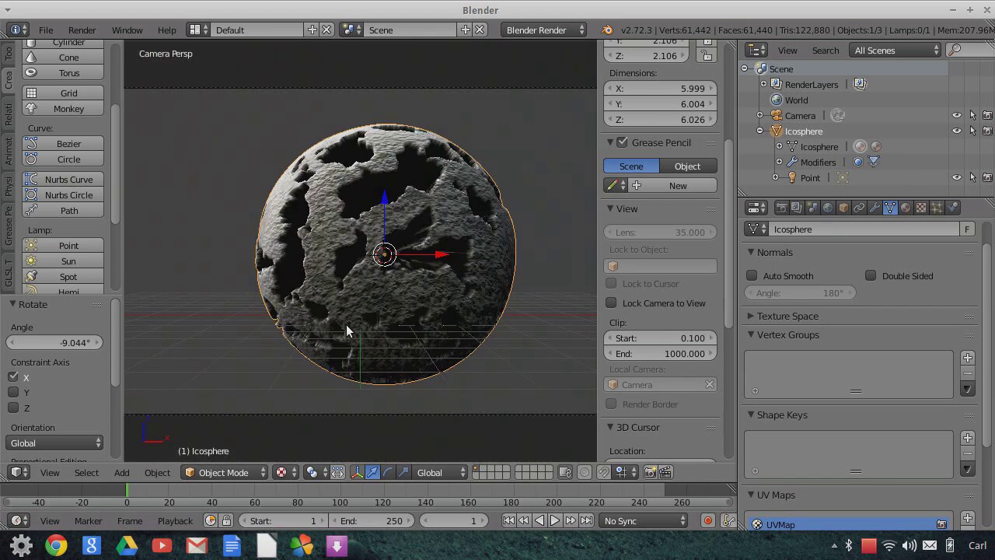
scroll(346, 330, "down", 2)
scroll(431, 302, "down", 2)
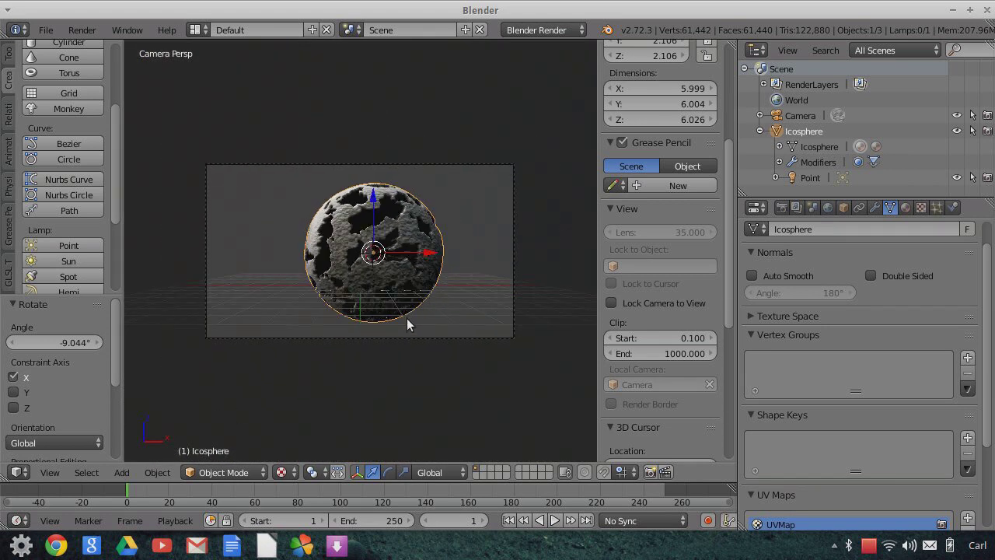
key("g")
key("x")
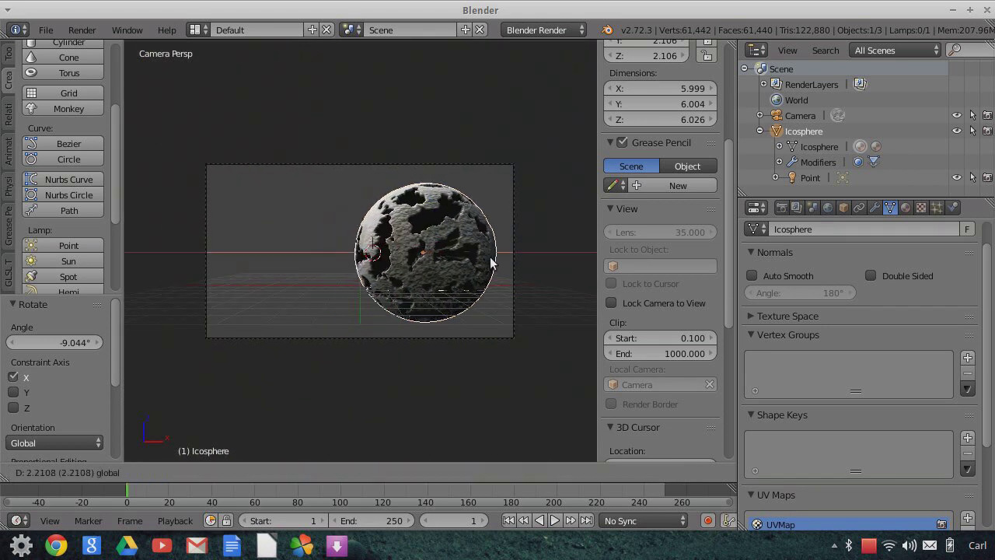
left_click(456, 283)
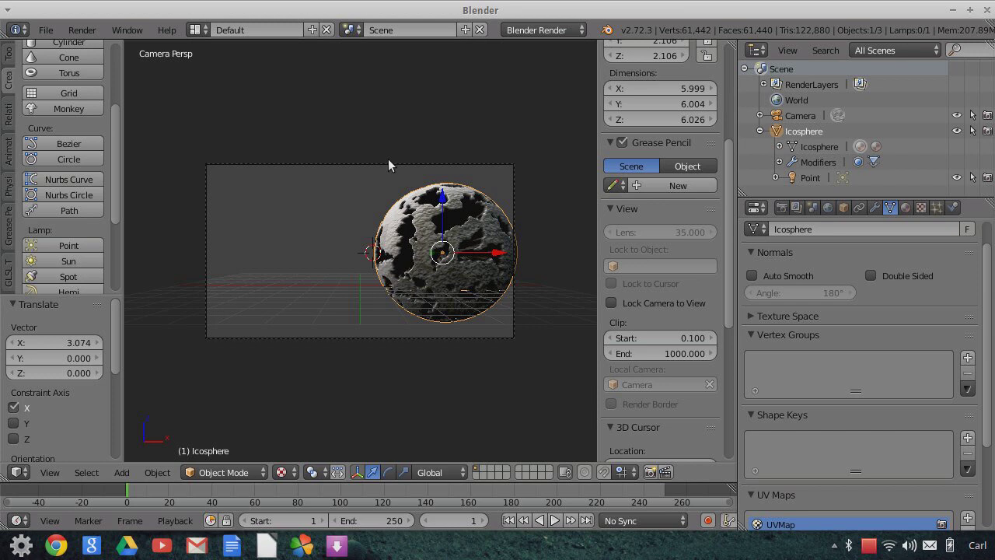
scroll(455, 276, "up", 3)
scroll(440, 253, "down", 2)
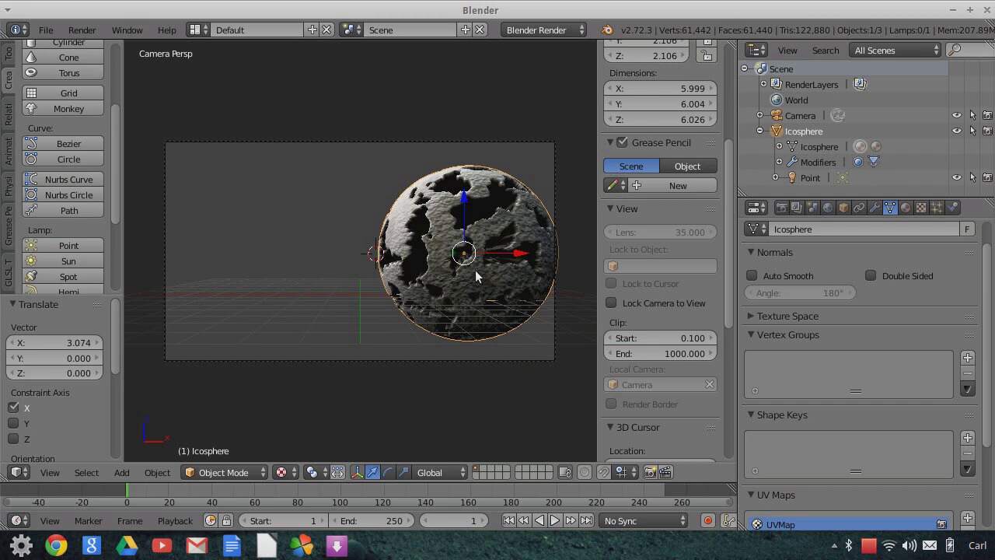
left_click_drag(513, 256, 474, 255)
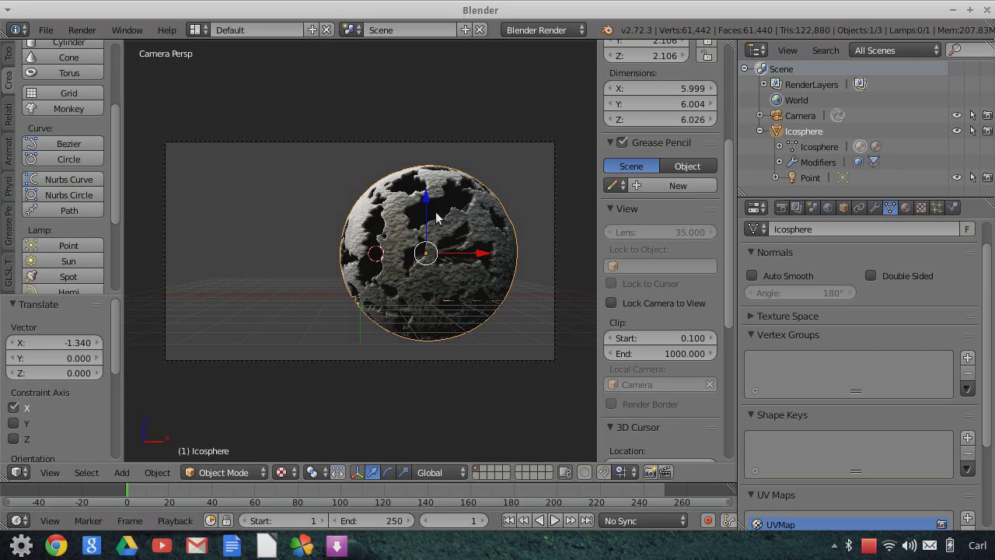
Examine the icosphere's rock surface and dark crevices up close and from farther away in the camera view.
scroll(461, 319, "up", 4)
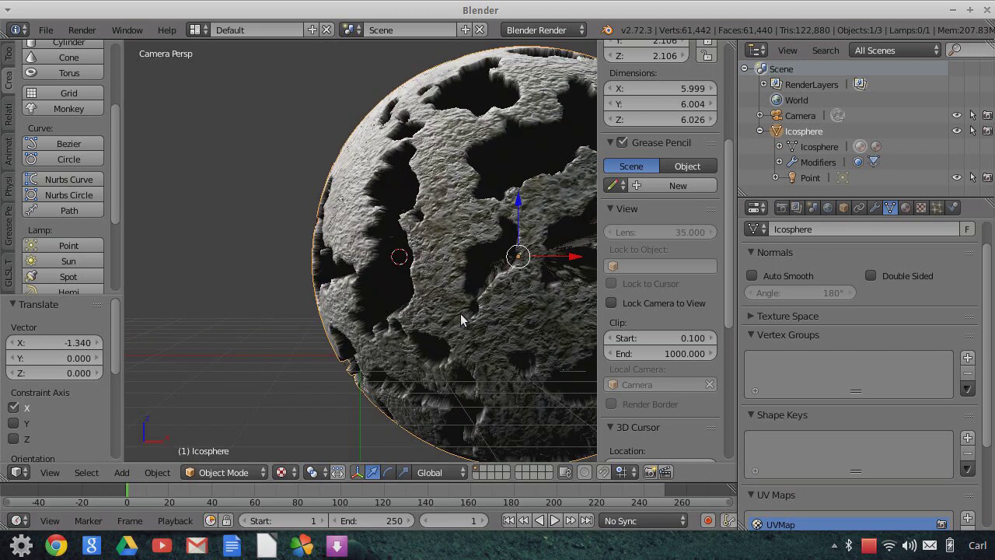
scroll(461, 319, "down", 2)
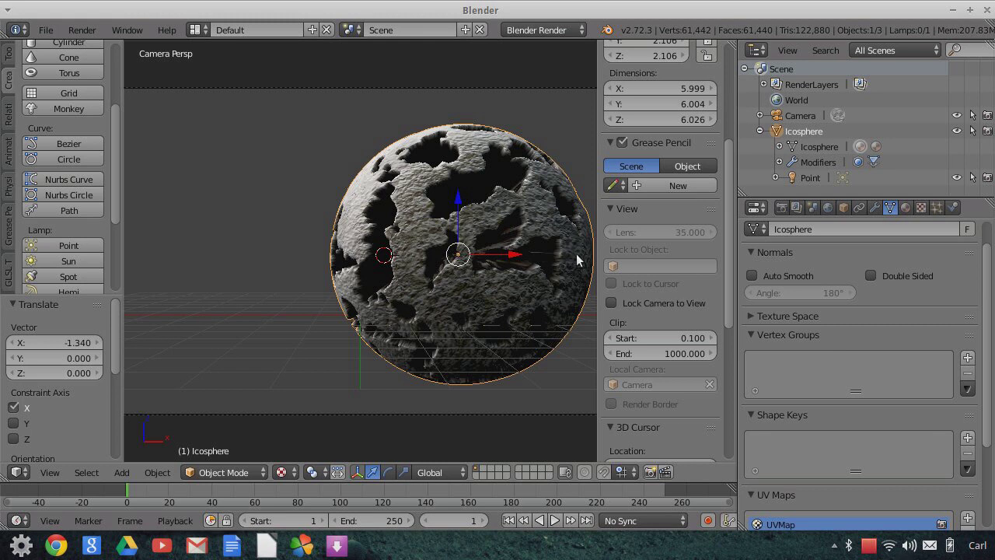
scroll(514, 272, "down", 2)
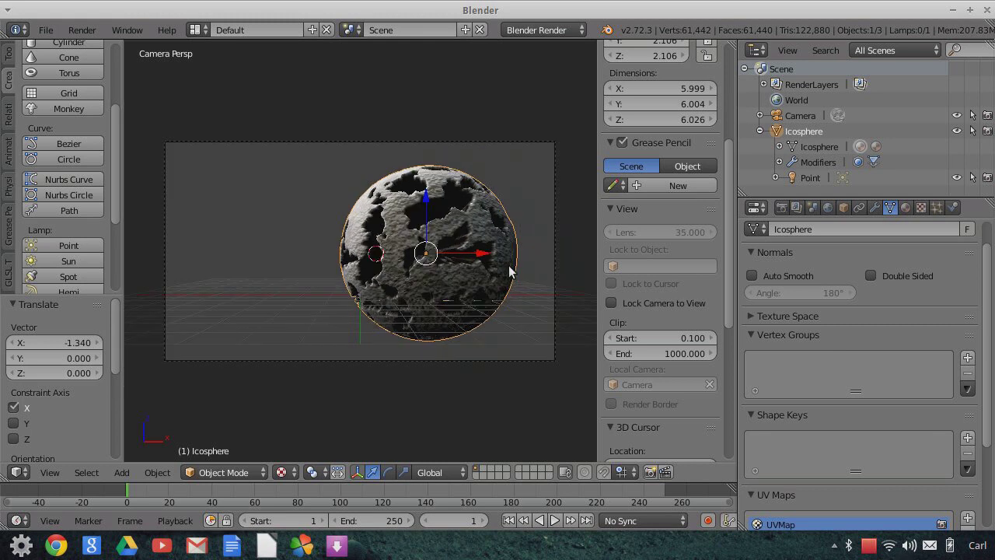
scroll(475, 289, "up", 2)
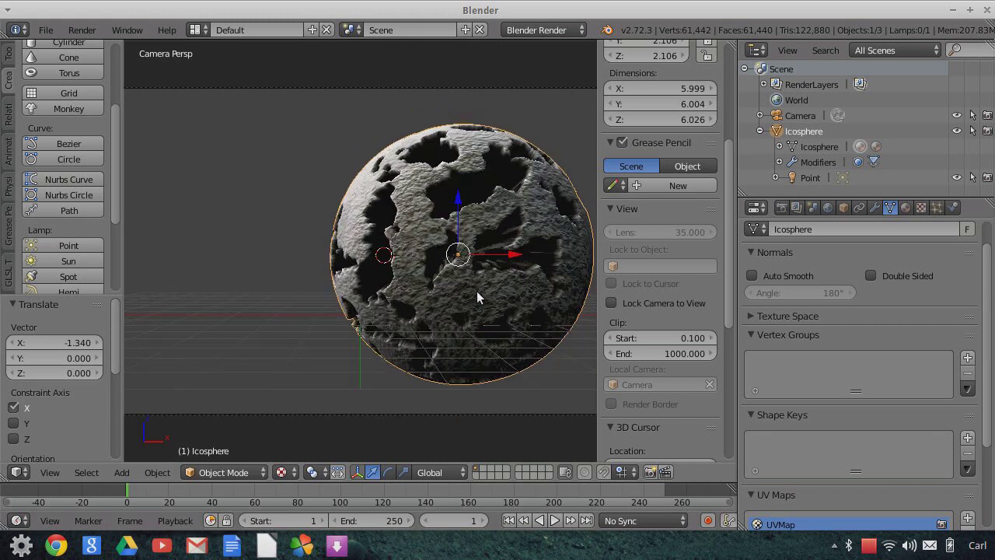
scroll(477, 296, "down", 1)
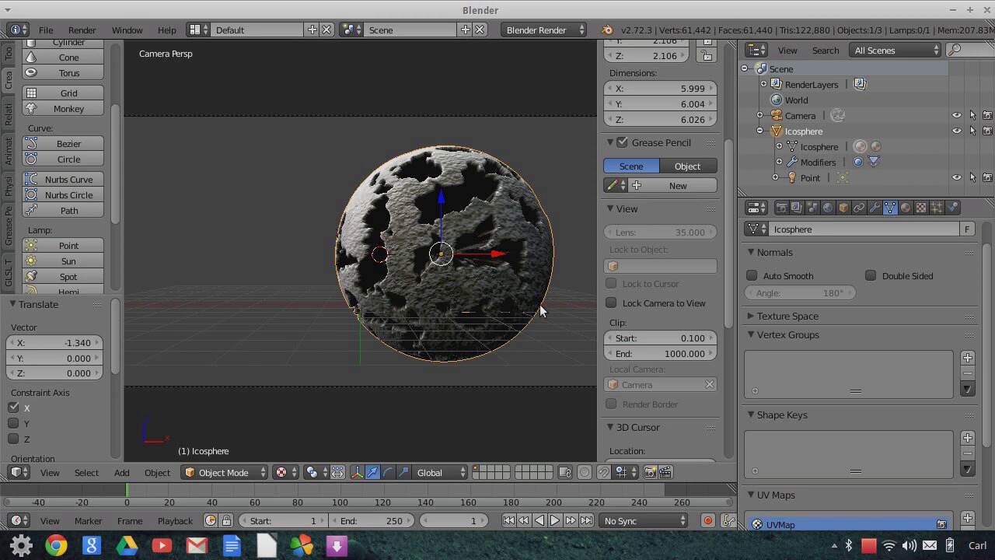
scroll(529, 309, "up", 3)
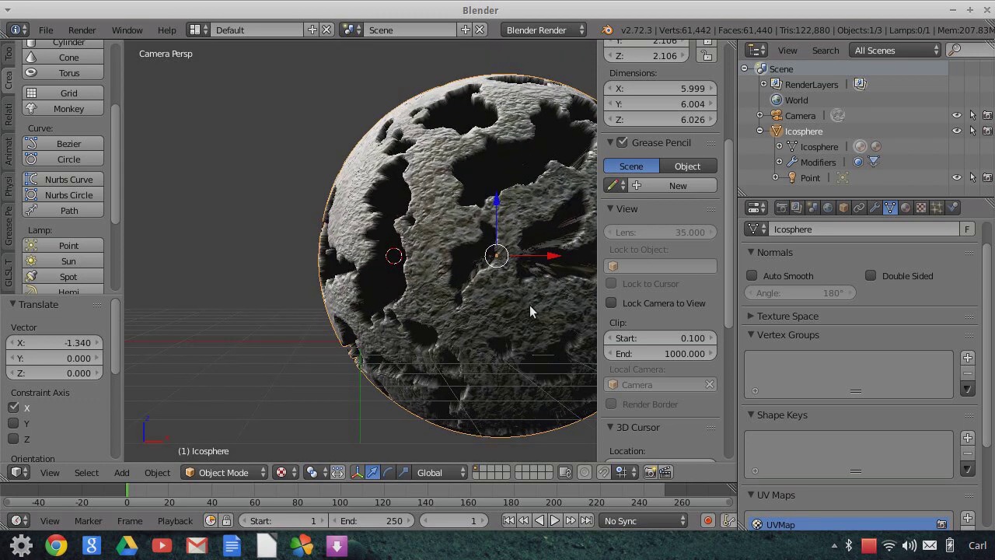
scroll(529, 309, "down", 3)
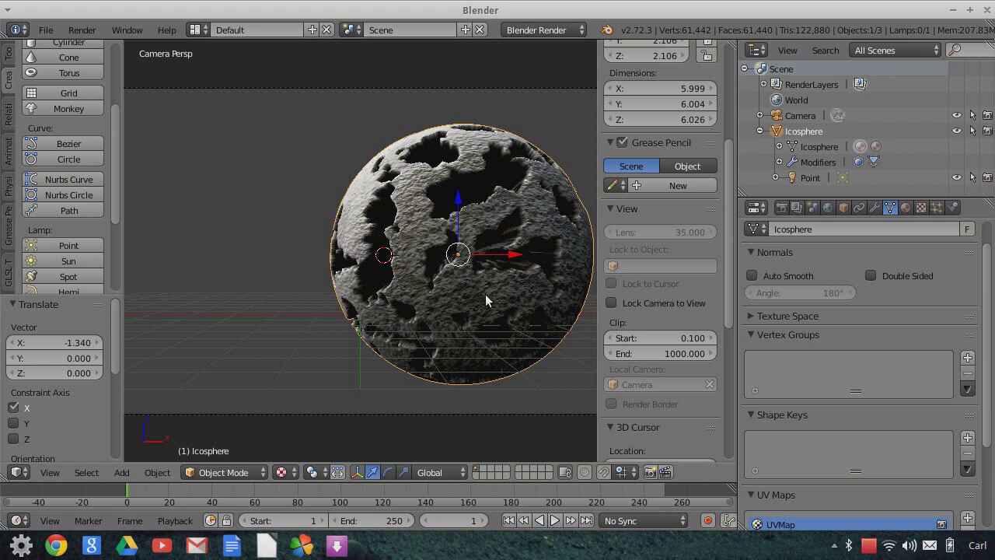
scroll(483, 300, "up", 1)
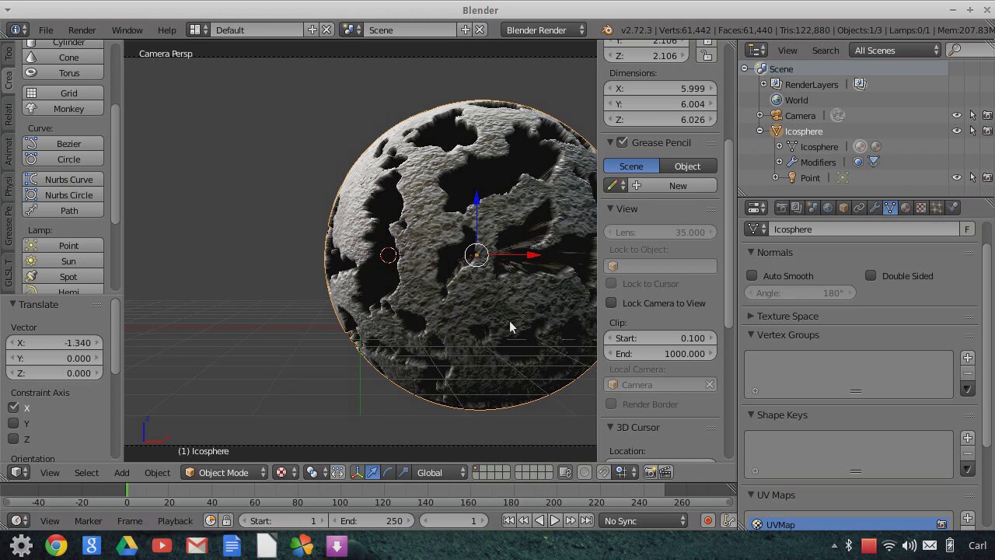
scroll(425, 303, "down", 1)
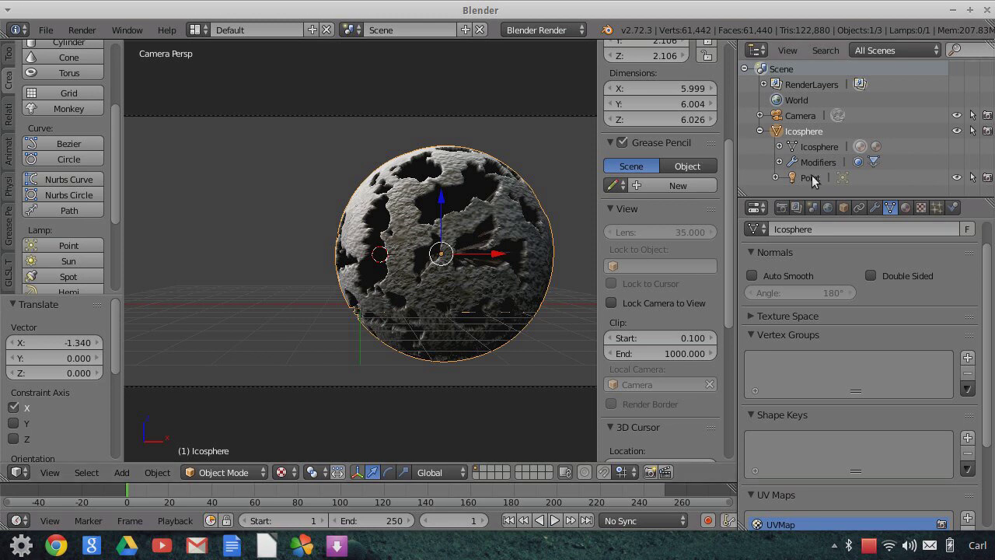
Set the energy of the Point lamp inside the icosphere to 10.
left_click(786, 179)
left_click(818, 437)
type("10")
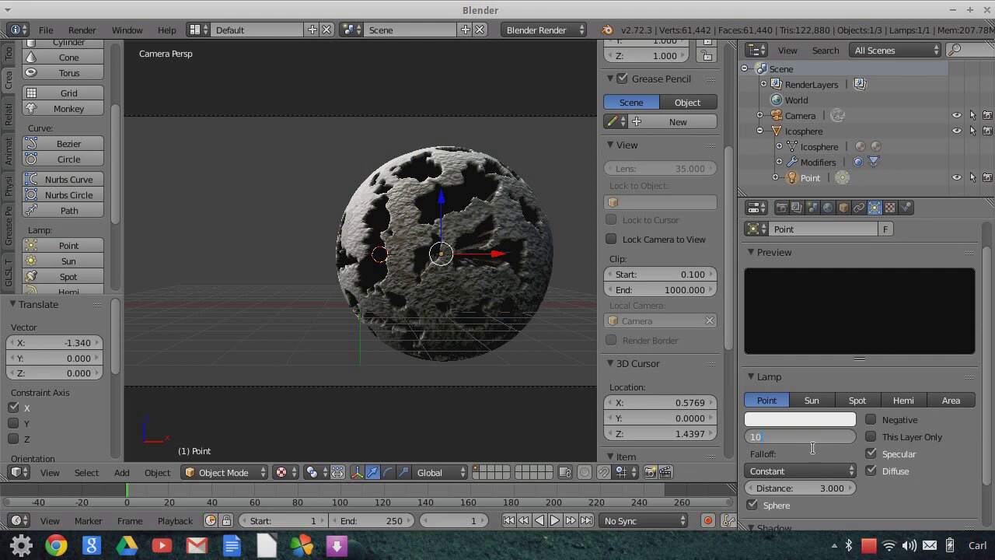
key("Return")
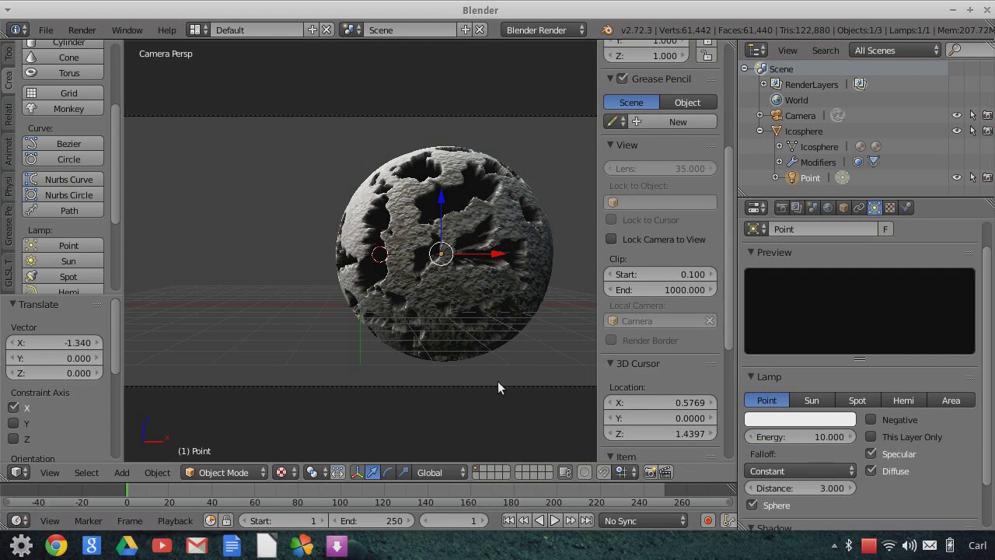
scroll(488, 343, "up", 2)
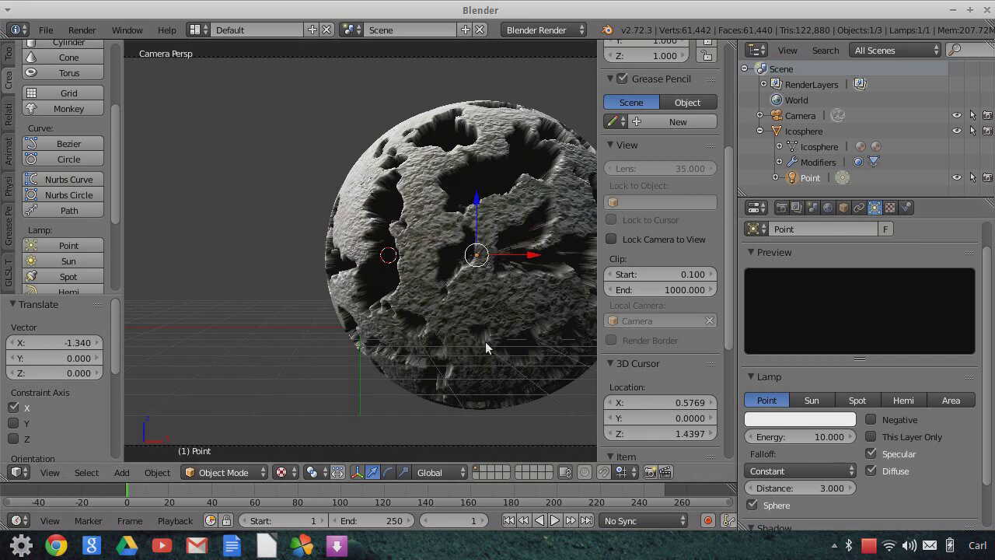
scroll(510, 330, "down", 2)
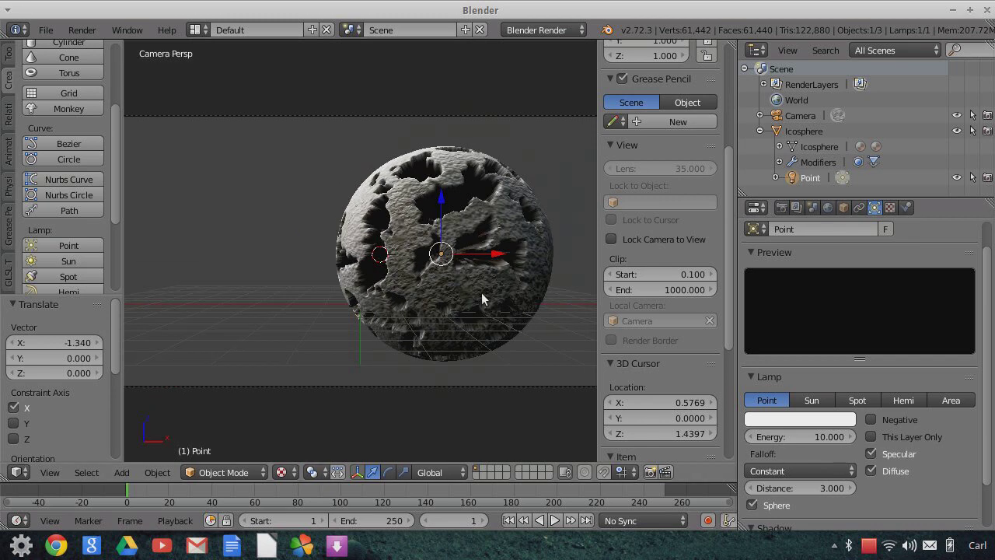
scroll(473, 300, "down", 1)
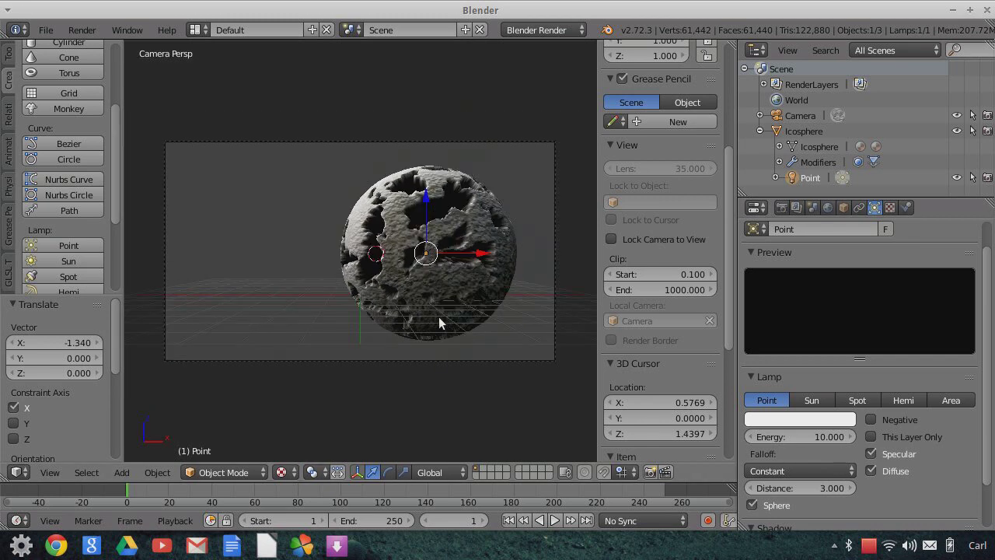
Try to move the Point lamp about 0.24 units along global Y and undo the move.
key("s")
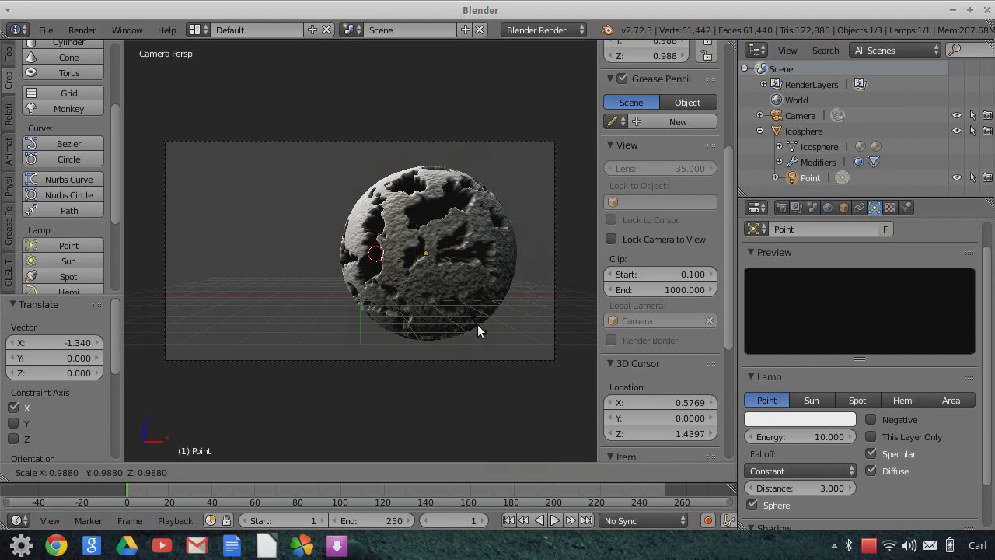
key("Escape")
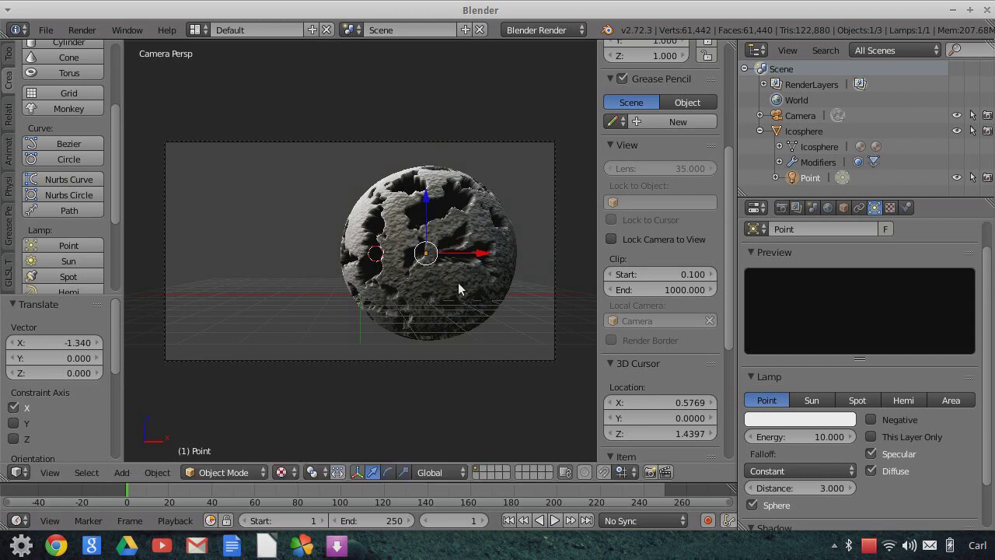
key("g")
key("y")
left_click(462, 296)
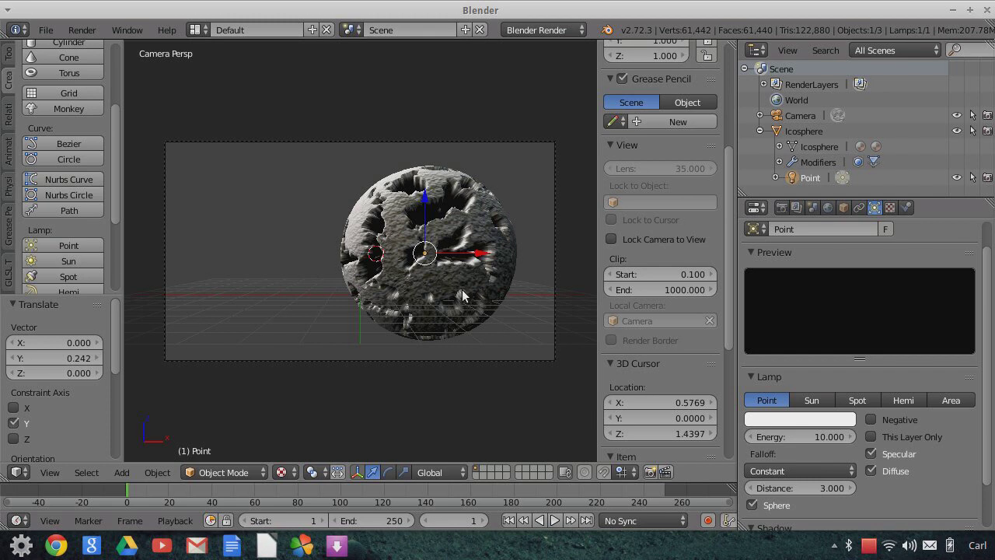
key("ctrl+z")
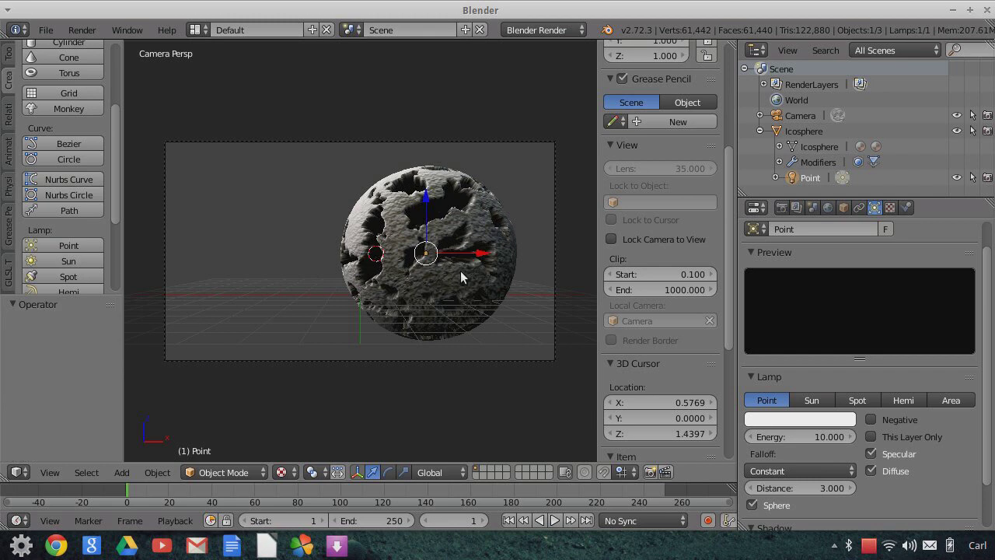
Move the icosphere about 2.69 units back along global Y.
left_click(775, 132)
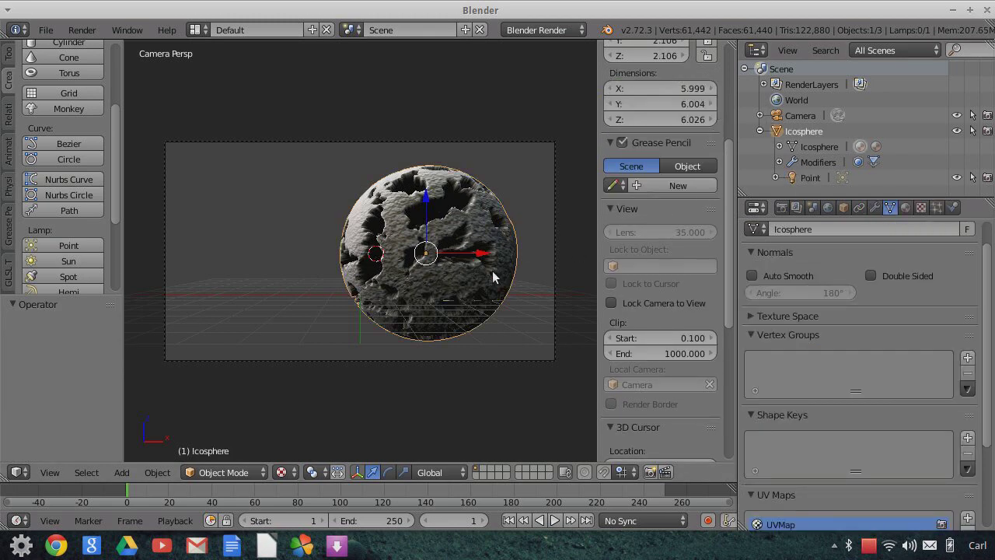
key("g")
key("y")
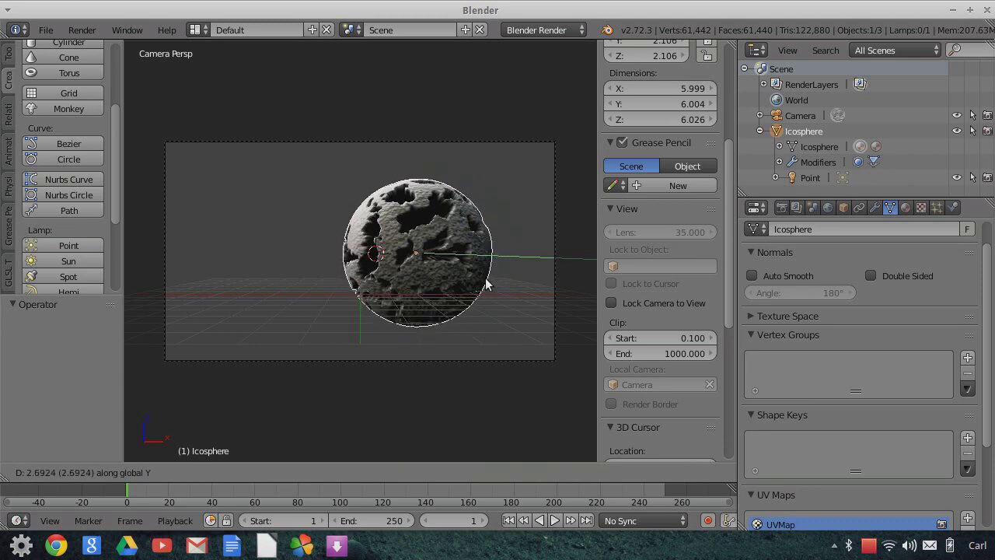
left_click(486, 284)
Move the icosphere about 2.42 units along global X and shift it back by about 1.88 units.
key("g")
key("x")
left_click(517, 281)
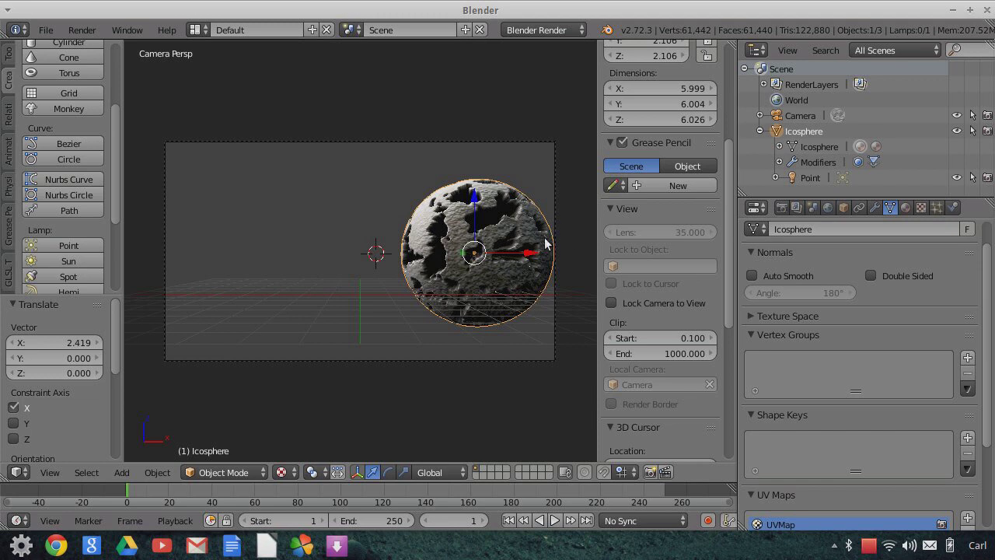
scroll(515, 276, "up", 2)
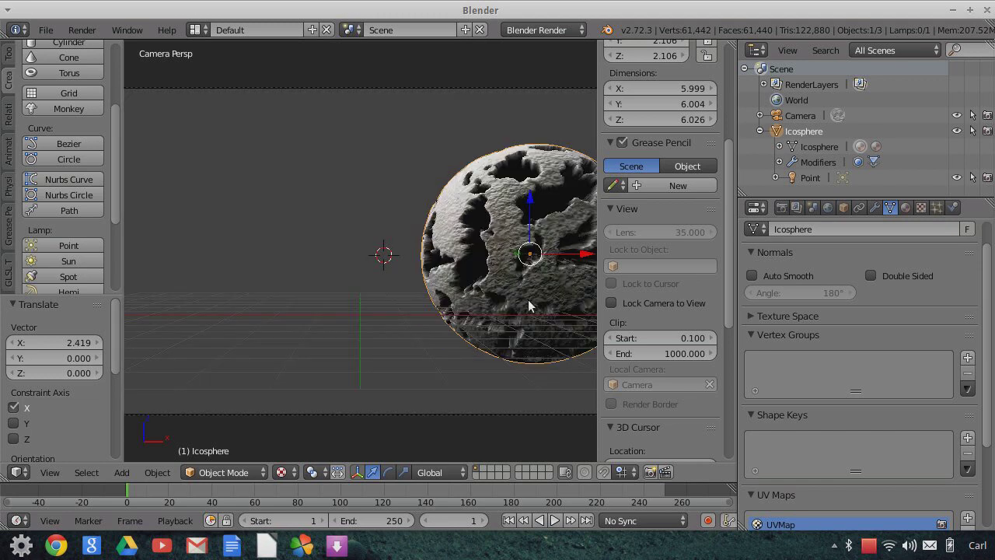
scroll(436, 279, "down", 1)
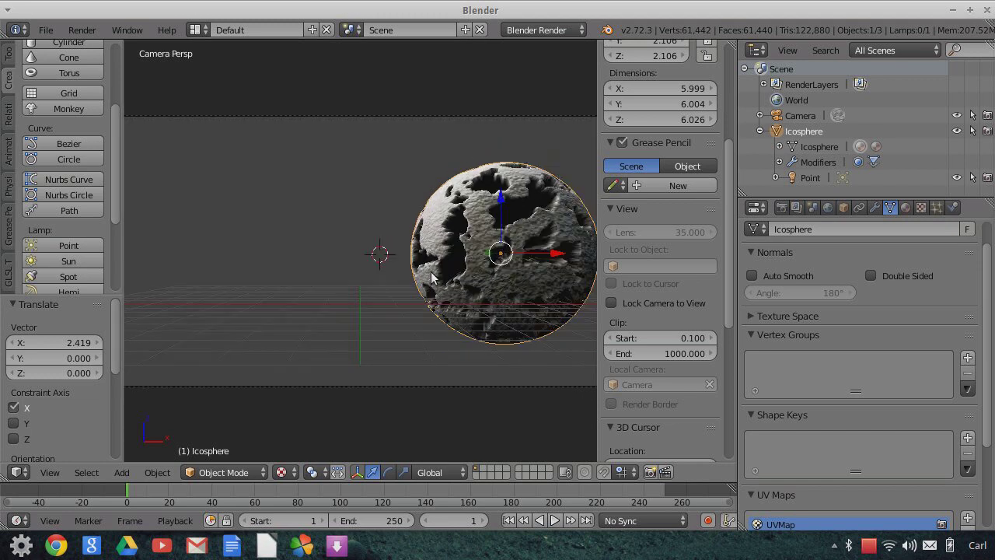
left_click_drag(560, 254, 504, 255)
Switch to the PlanetAnamorphic0001-0250.avi video, examine the planet and asteroids in its opening frames at full size, and return to Blender.
left_click(842, 547)
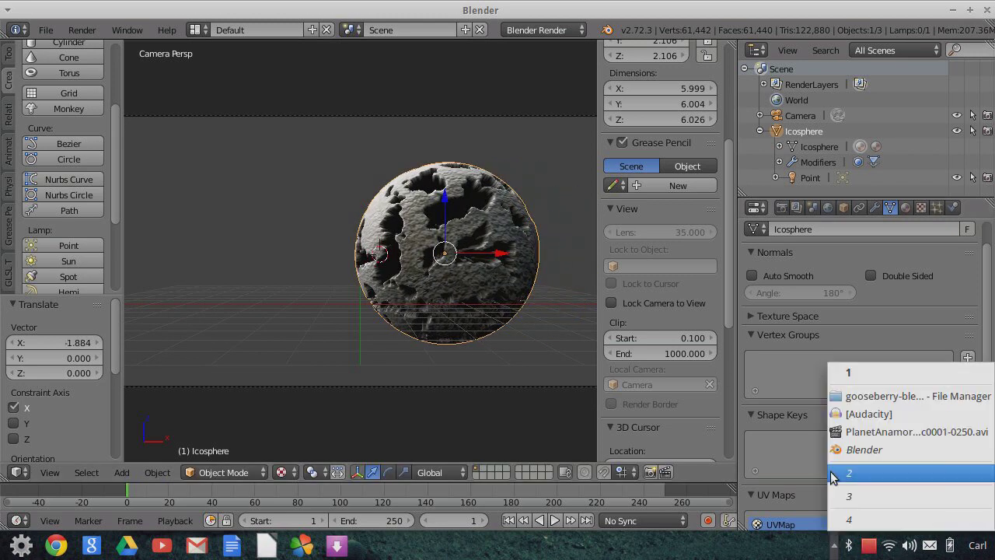
left_click(832, 433)
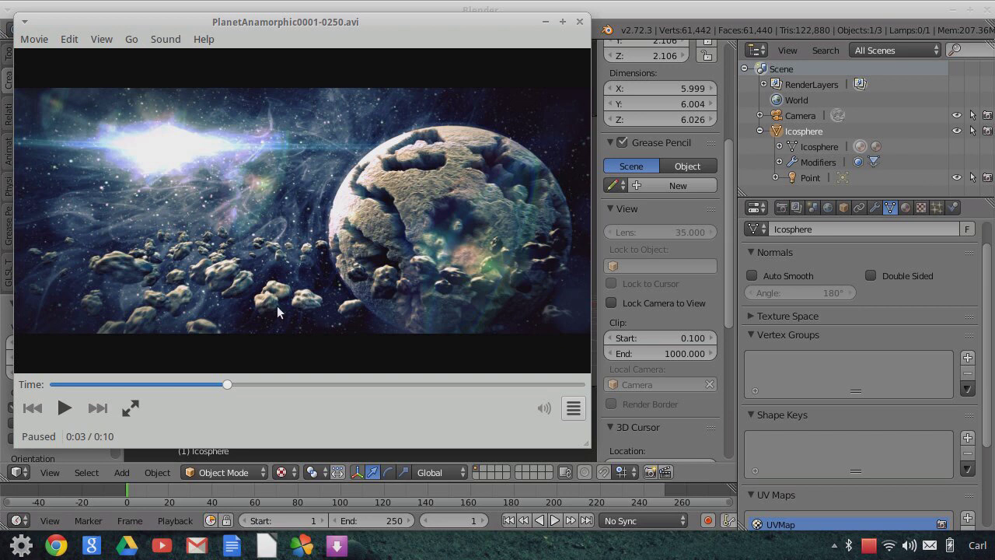
key("Left")
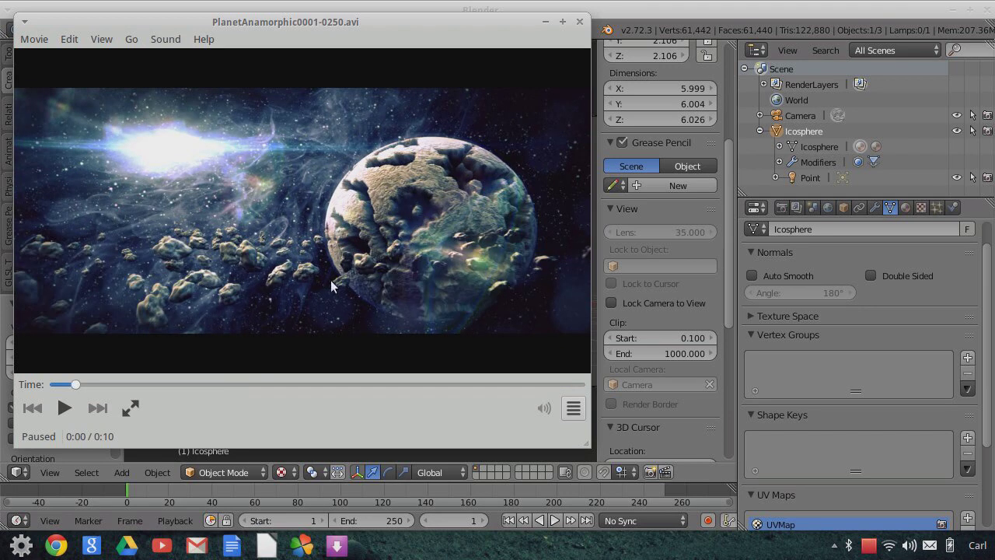
key("Left")
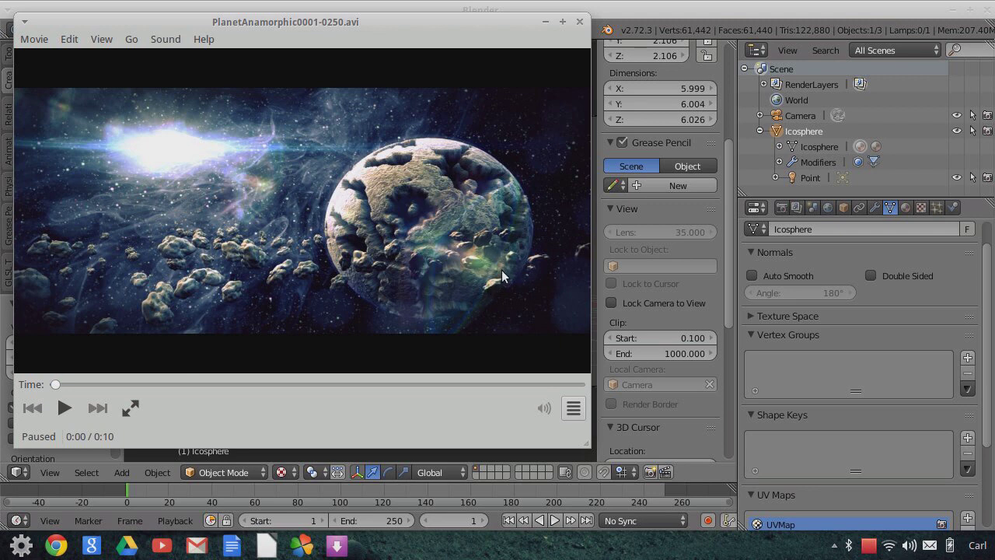
left_click(563, 22)
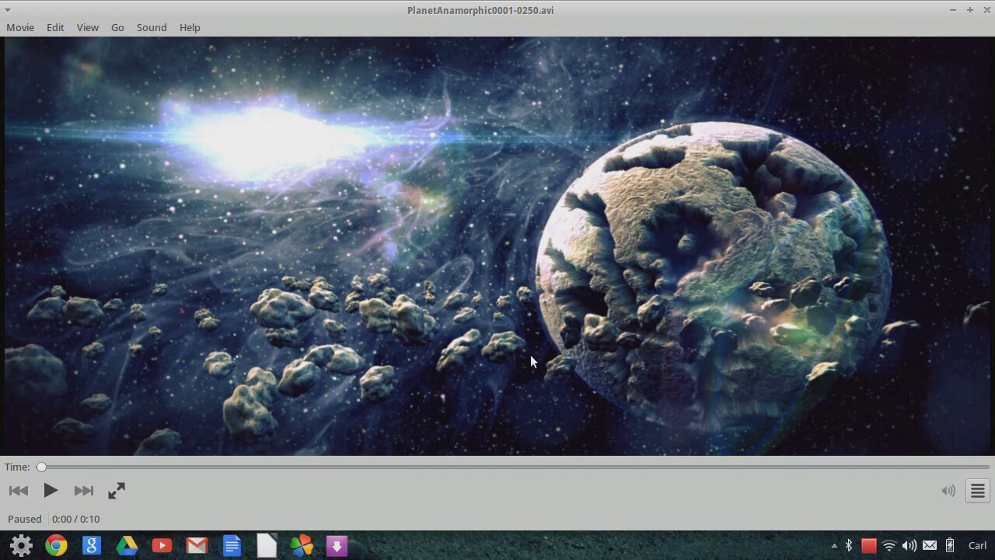
left_click(952, 10)
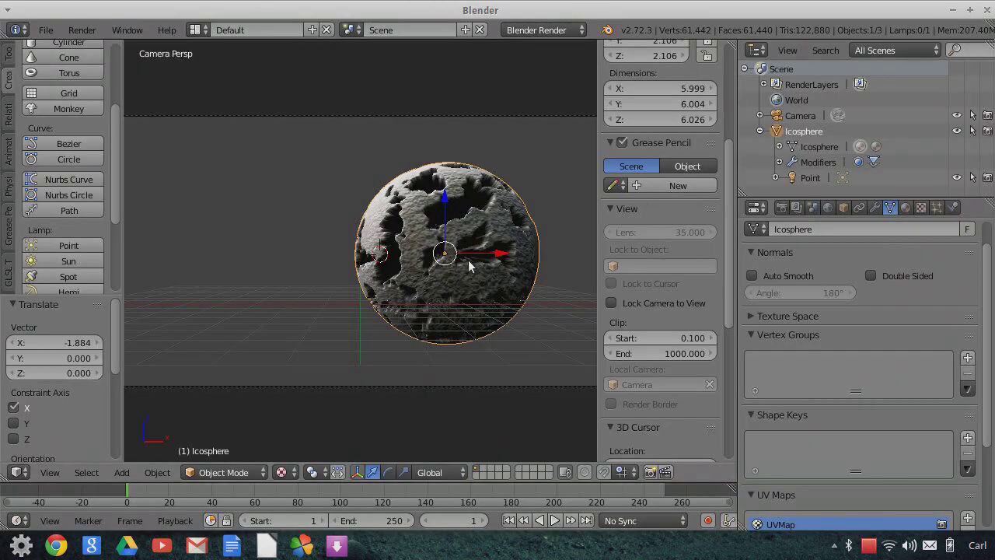
Start Import Images as Planes and open the Blender Projects Textures folder.
scroll(468, 272, "up", 1)
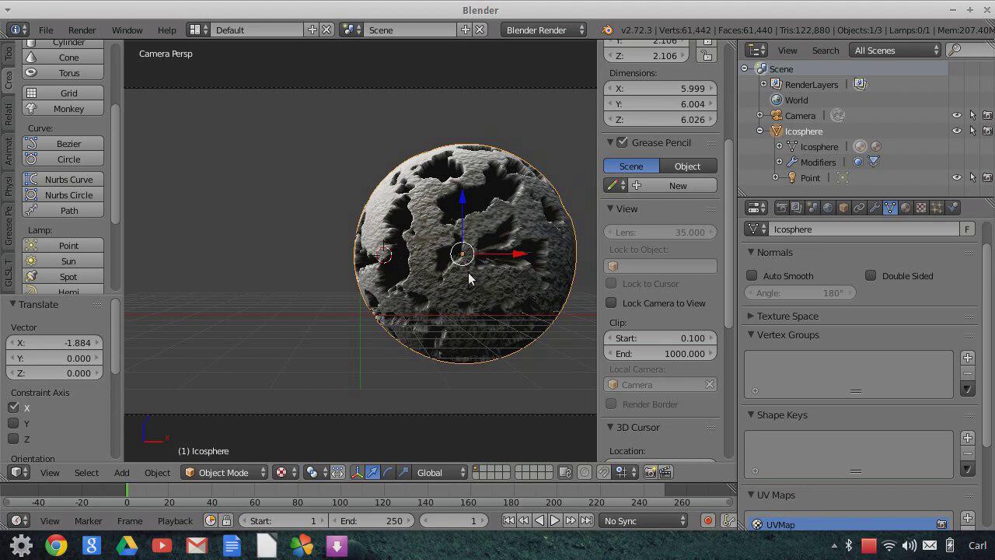
scroll(469, 279, "down", 1)
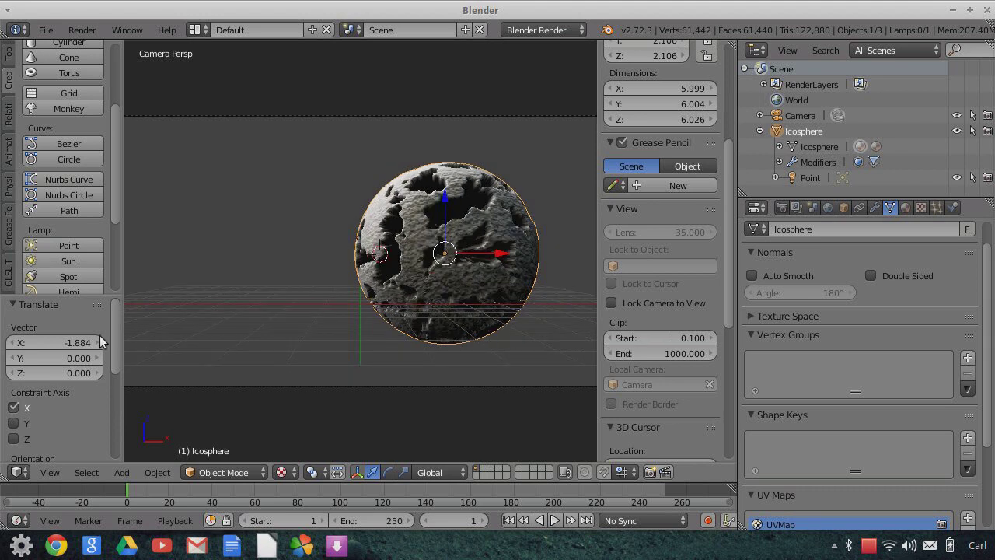
left_click(46, 30)
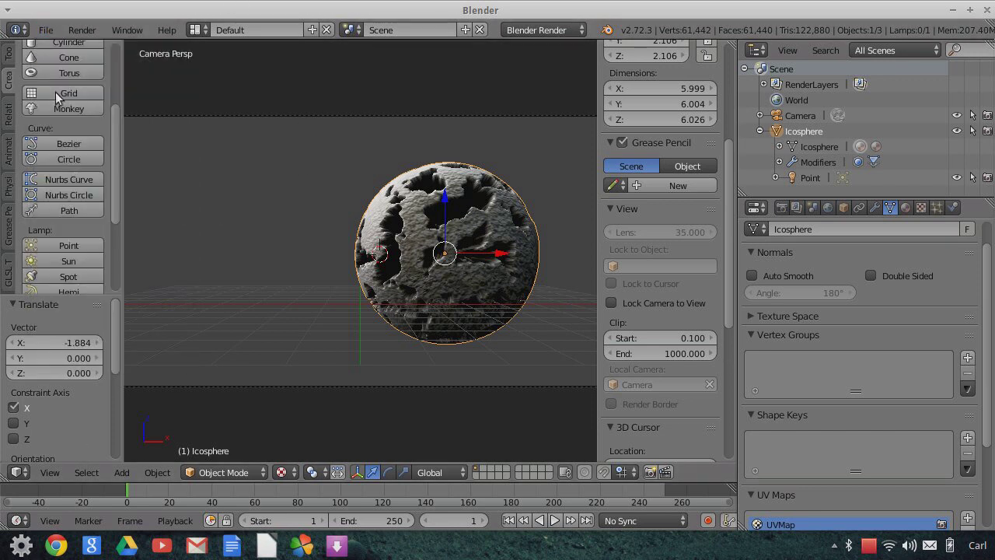
left_click(10, 272)
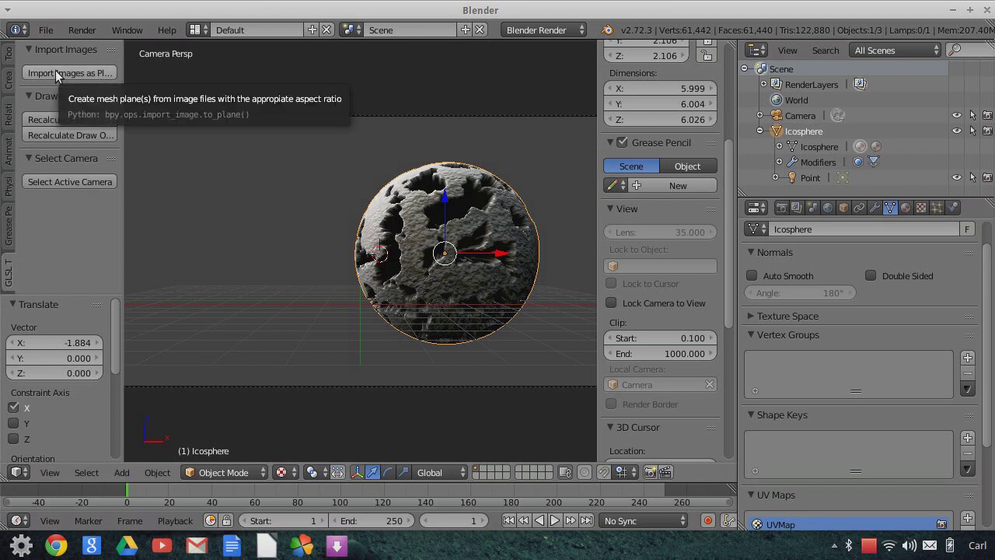
left_click(46, 30)
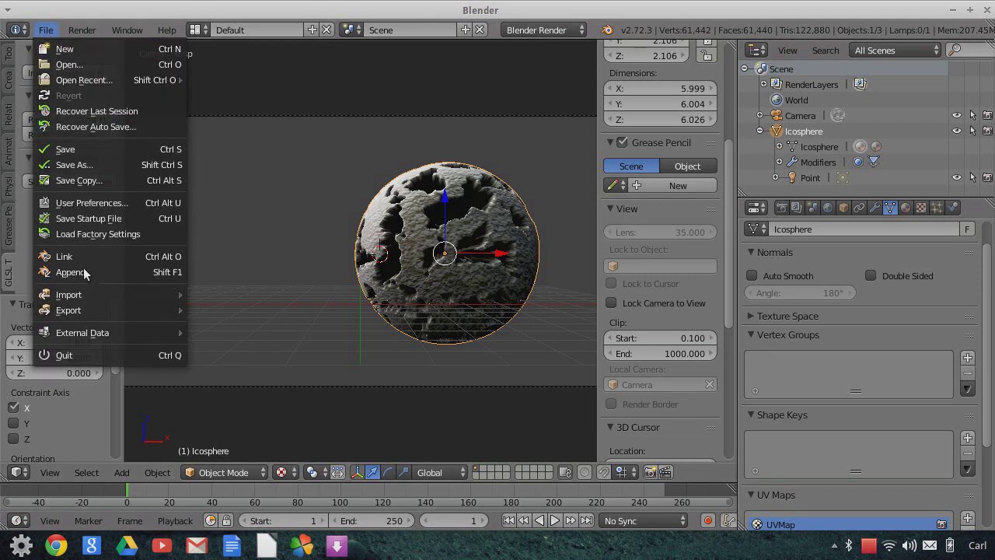
mouse_move(81, 298)
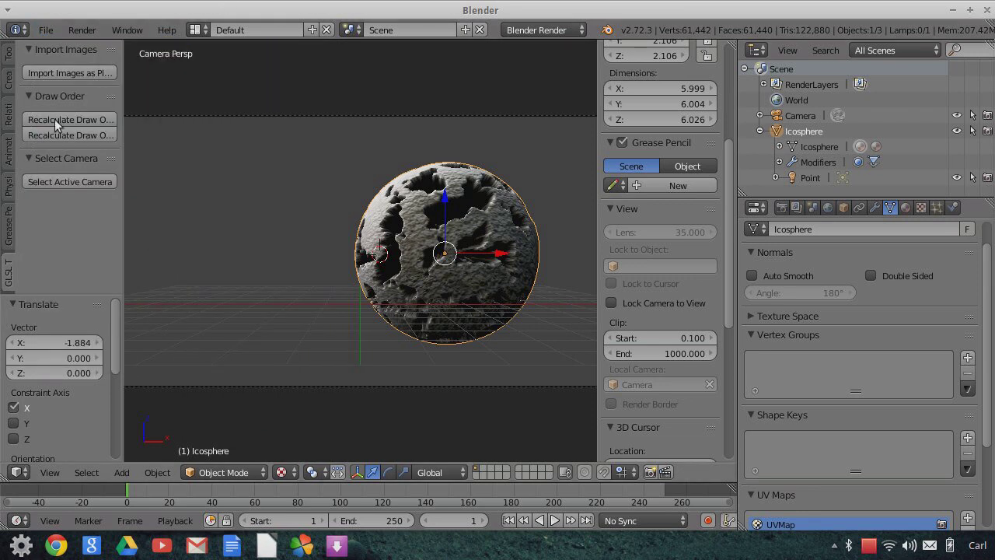
left_click(68, 73)
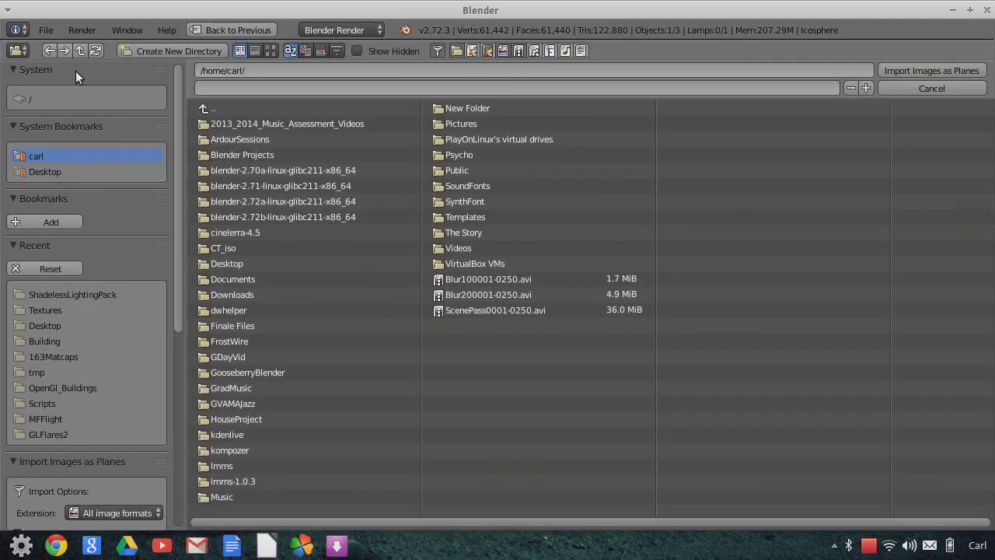
left_click(55, 308)
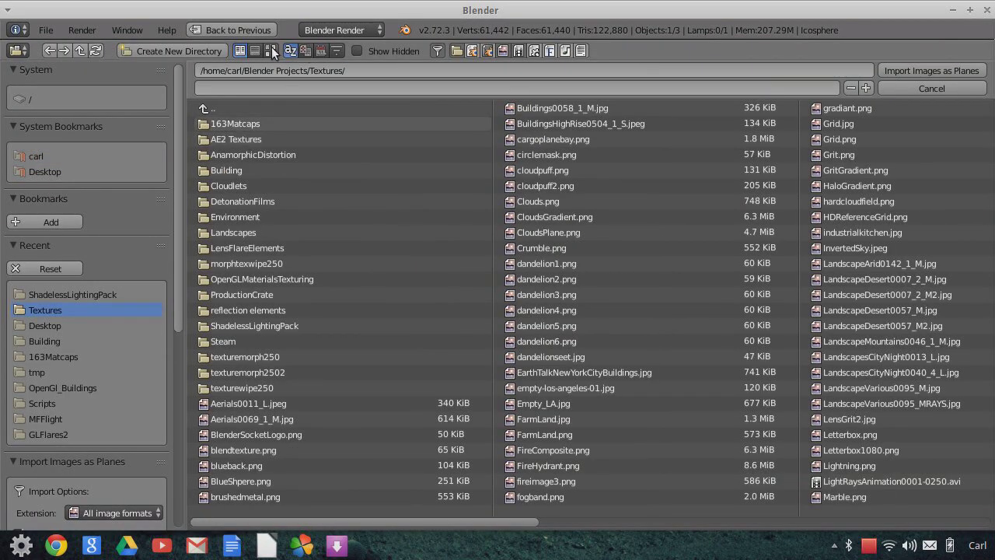
Show the texture files as thumbnails and choose starfield.png for the import.
left_click(271, 50)
scroll(643, 338, "down", 10)
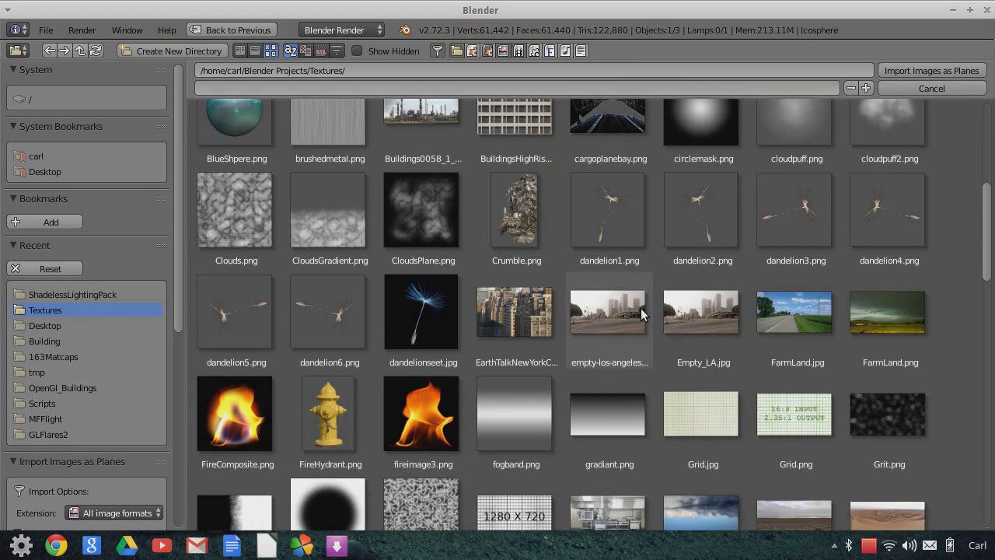
scroll(641, 308, "down", 10)
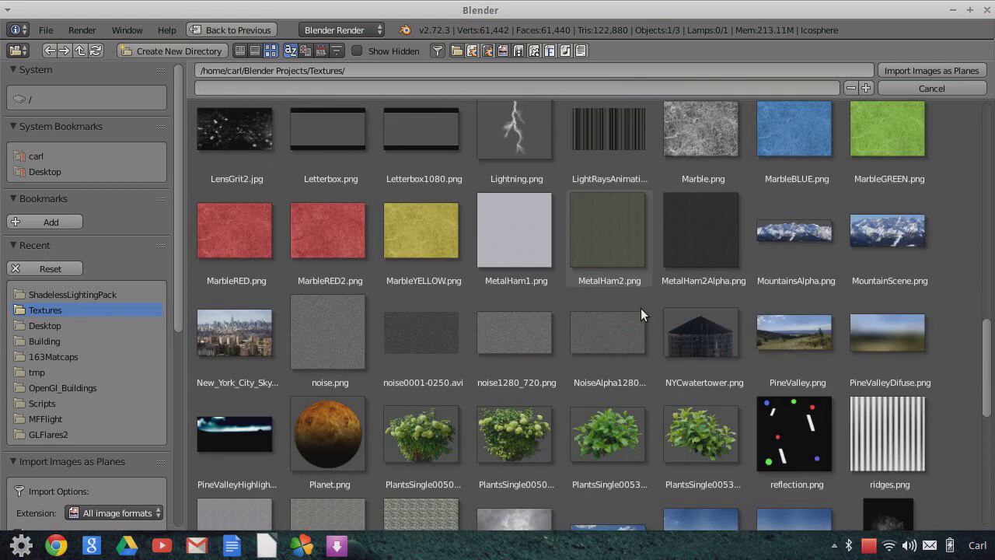
scroll(641, 308, "down", 5)
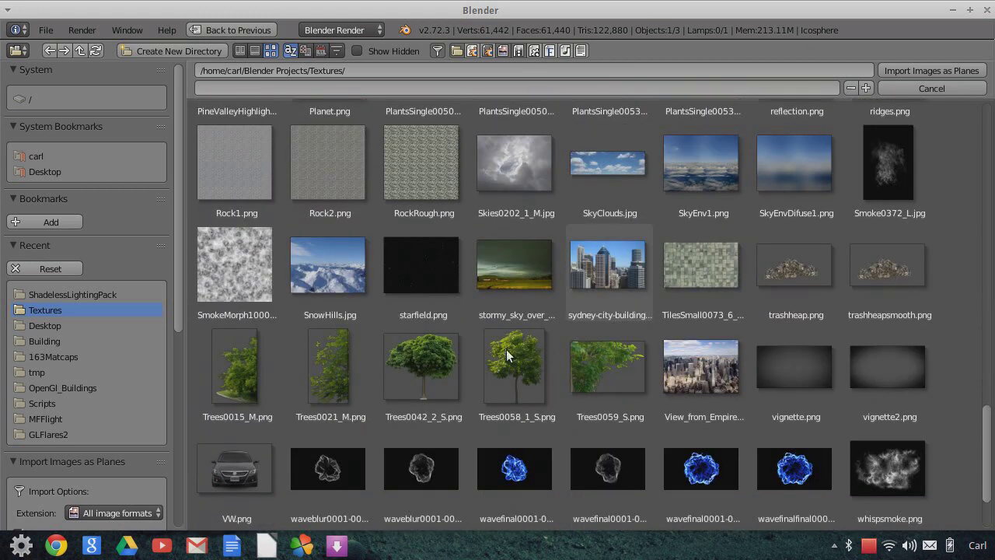
left_click(437, 265)
Enable Shadeless and Use Alpha with Z Transparency, and import starfield.png as a plane.
scroll(104, 437, "down", 8)
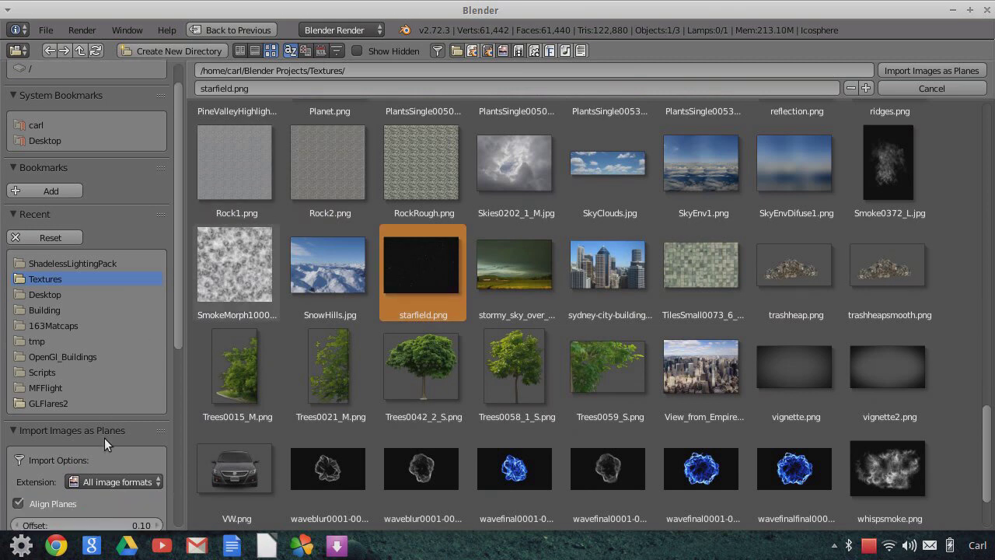
left_click(20, 446)
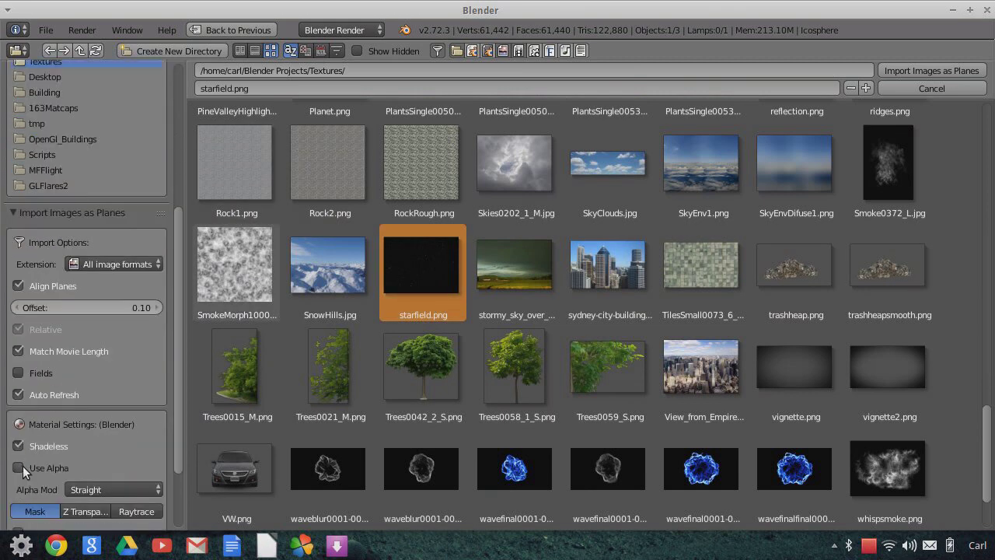
left_click(19, 468)
scroll(100, 419, "down", 3)
left_click(80, 420)
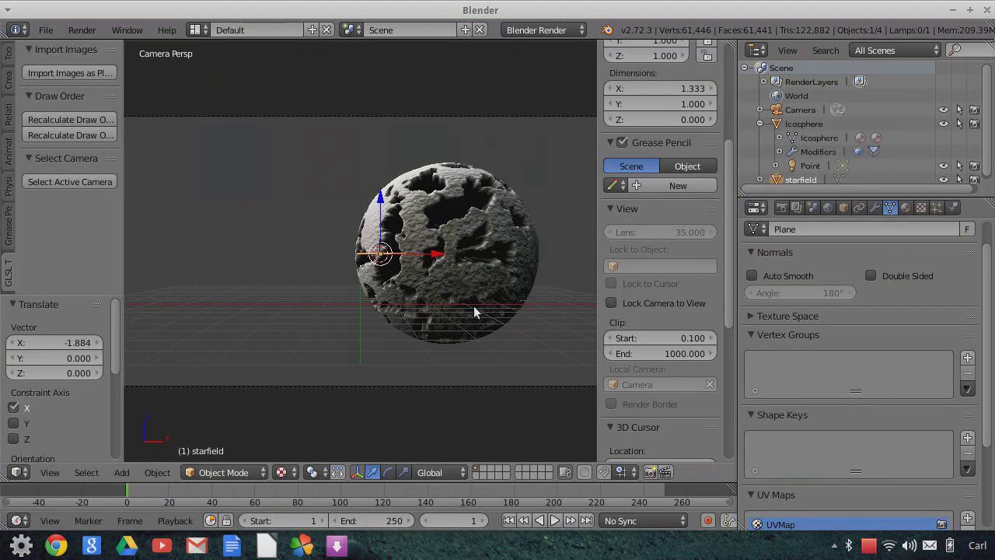
Rotate the starfield plane 90 degrees about global X and scale it up to about 10.19.
key("r")
type("x")
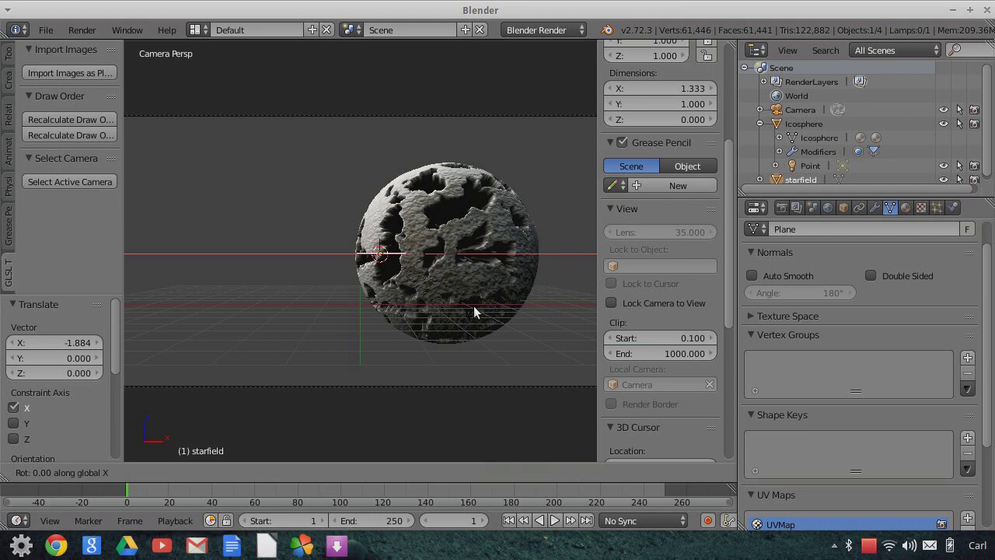
type("90")
key("Return")
key("s")
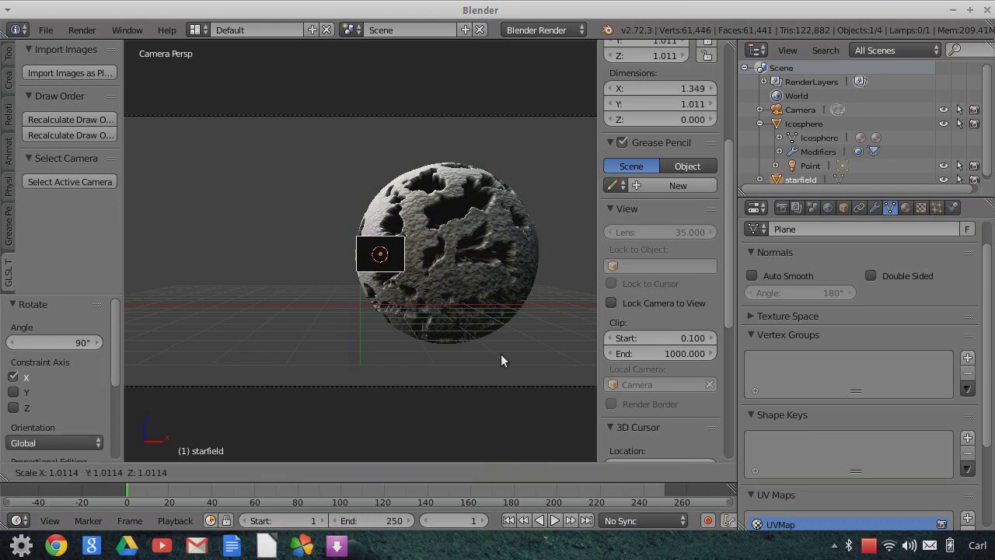
left_click(159, 438)
key("s")
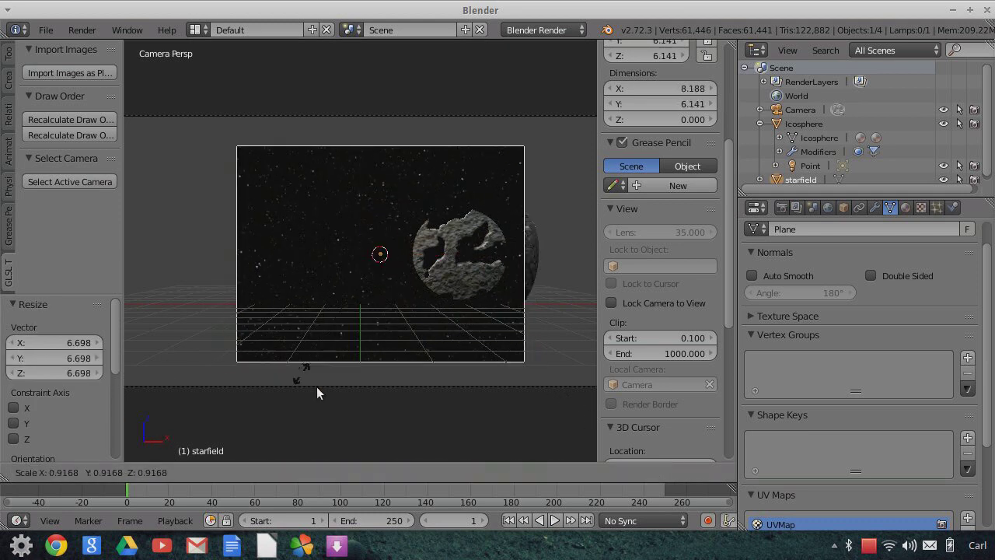
left_click(502, 46)
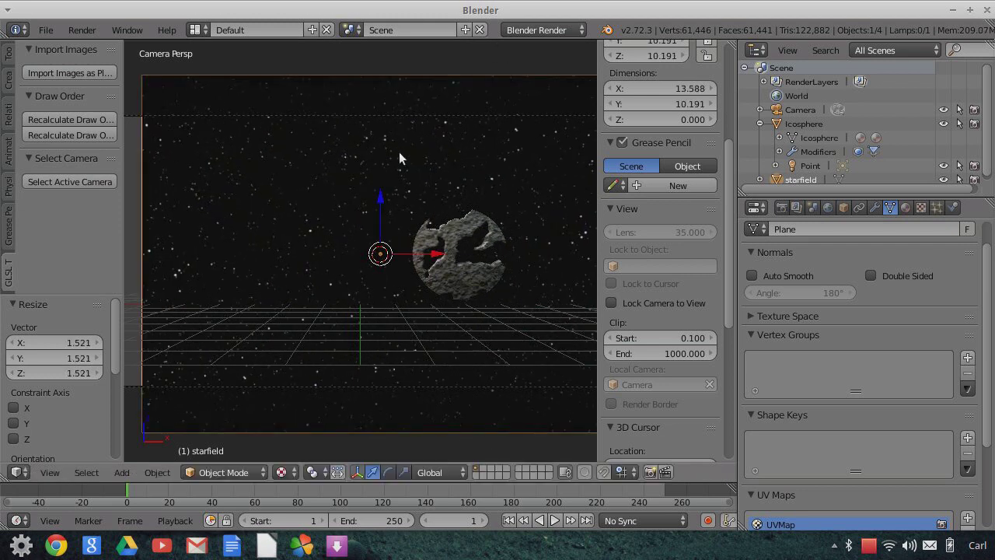
Move the starfield plane about 22.76 units along global Y so it sits behind the icosphere.
scroll(421, 286, "down", 2)
key("g")
key("y")
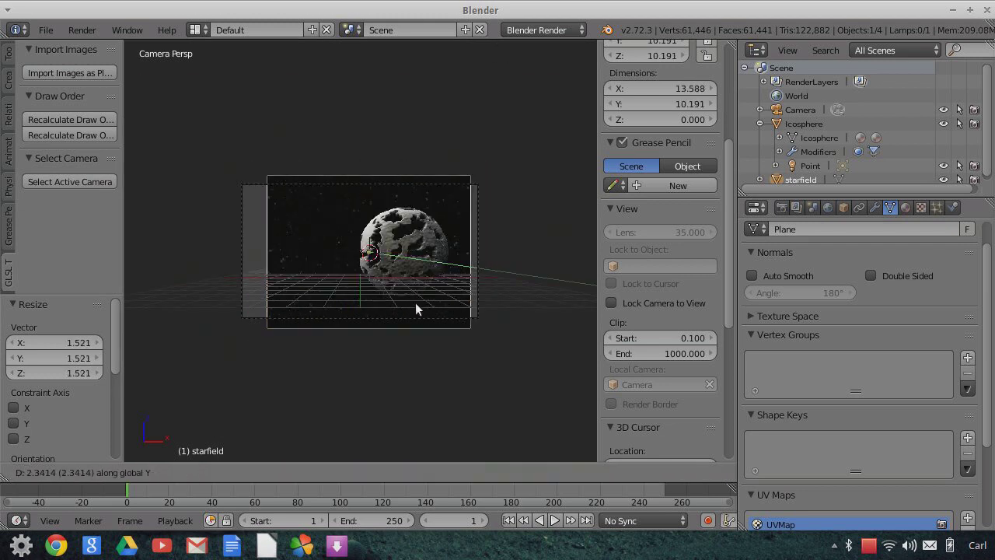
left_click(420, 301)
Scale the starfield plane up by about 2.98 so it covers the whole camera frame.
key("s")
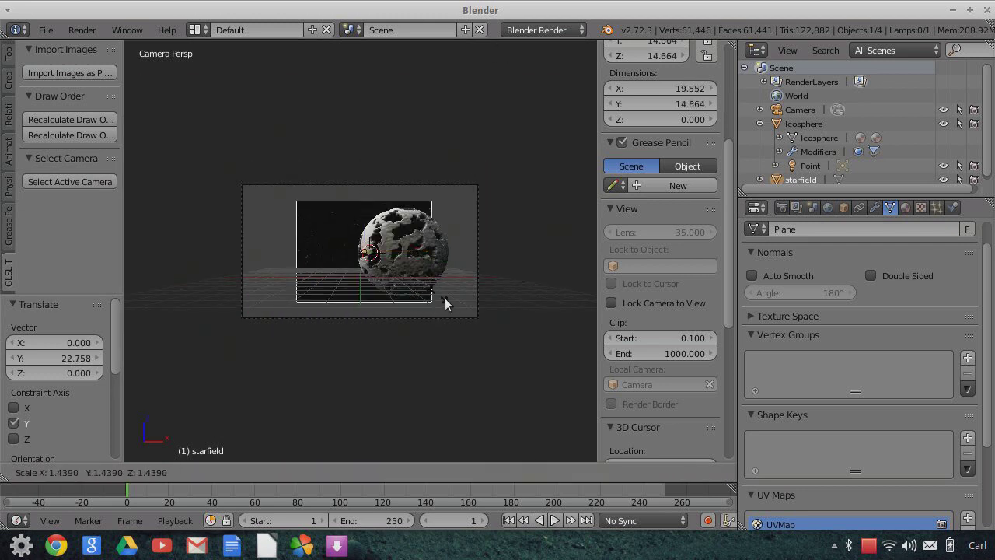
left_click(423, 360)
scroll(423, 360, "up", 5)
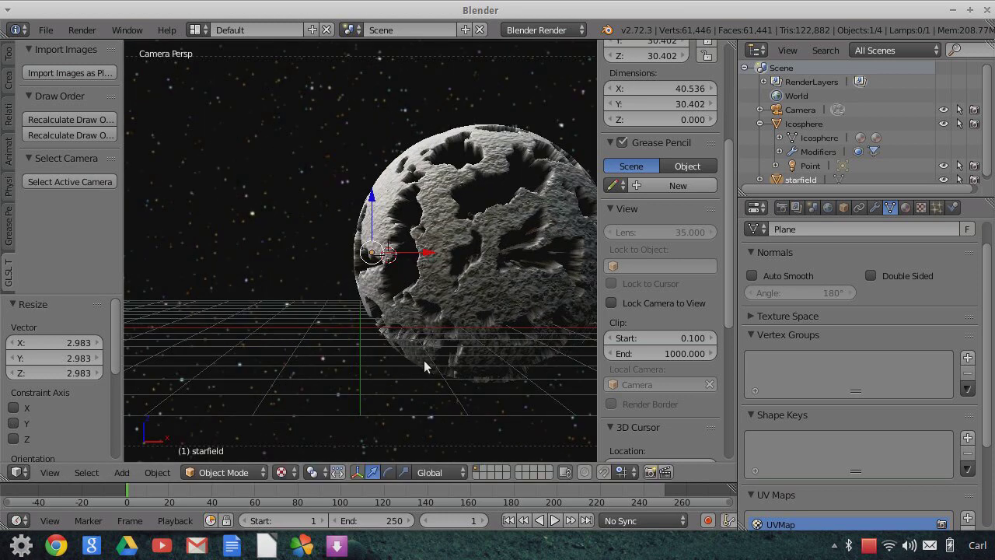
scroll(424, 360, "down", 2)
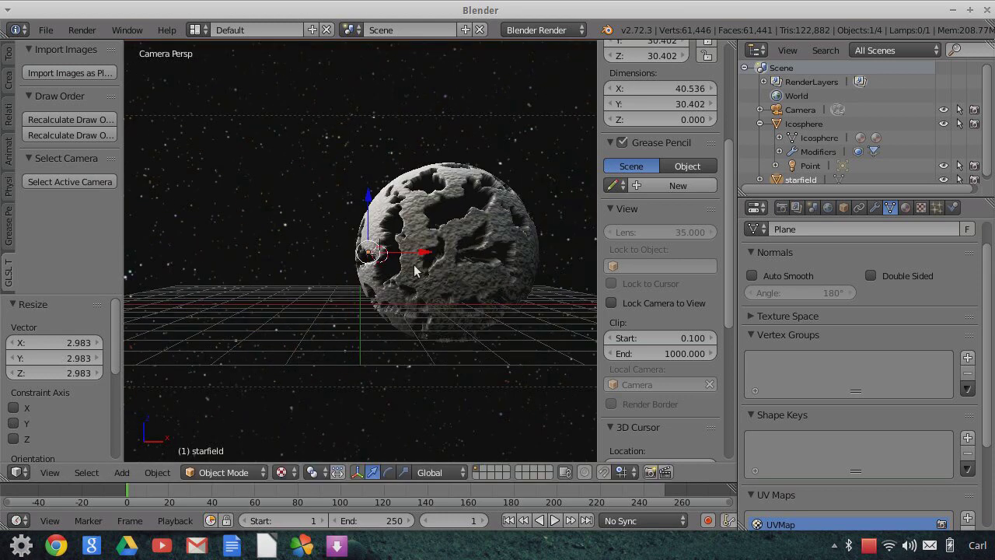
scroll(433, 258, "down", 1)
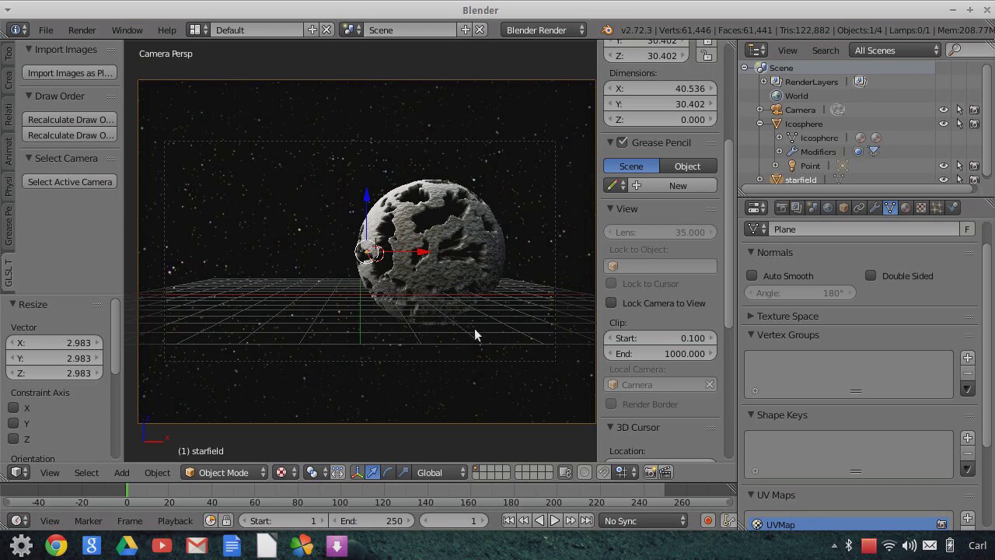
scroll(469, 204, "up", 1)
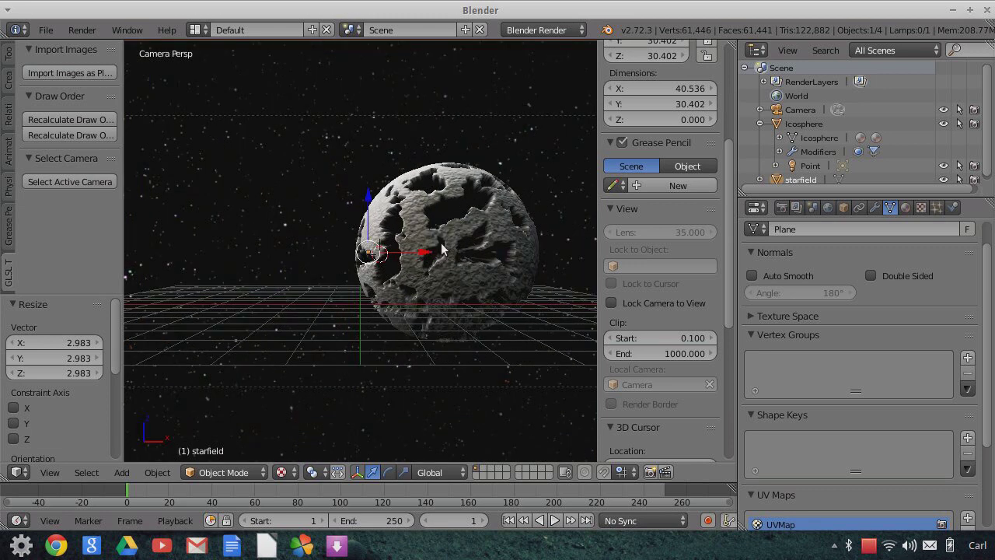
Import Halo.png from the ShadelessLightingPack folder as a plane, keeping the Shadeless and Use Alpha material settings.
scroll(441, 249, "down", 1)
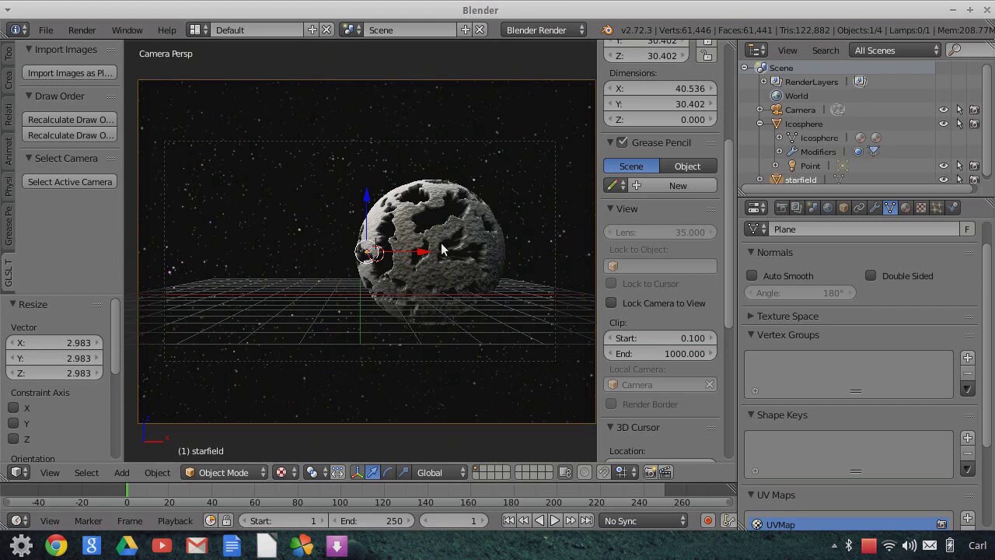
left_click(49, 30)
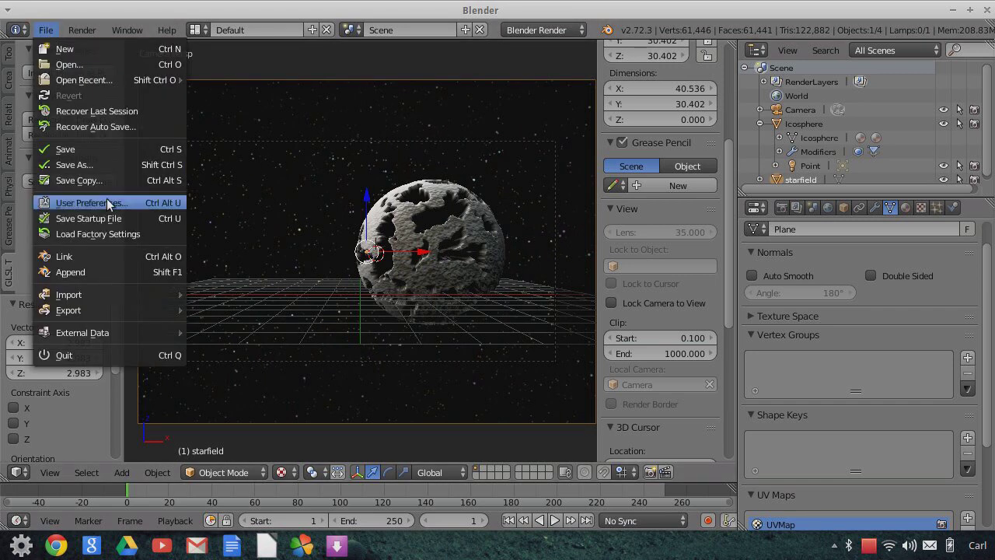
mouse_move(102, 294)
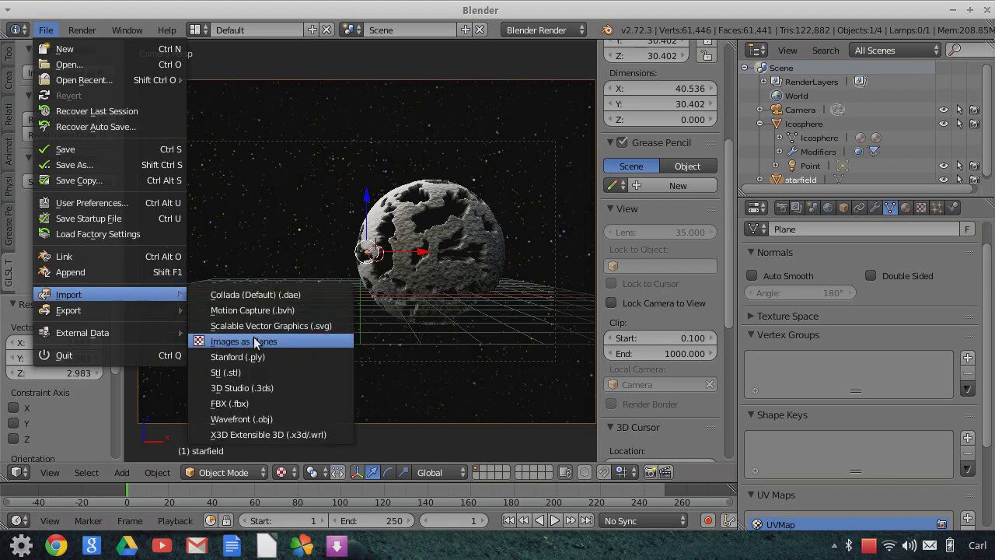
left_click(243, 341)
left_click(74, 310)
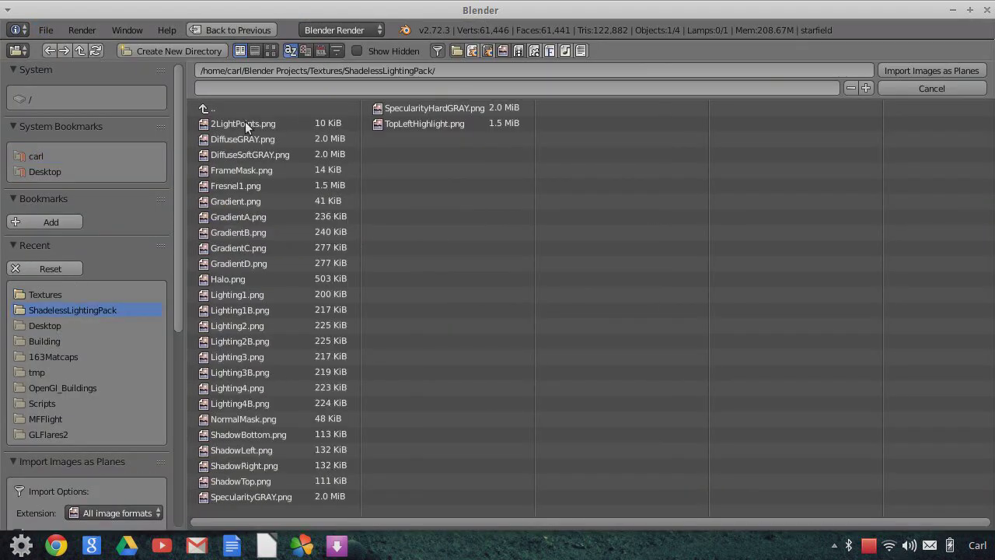
left_click(270, 52)
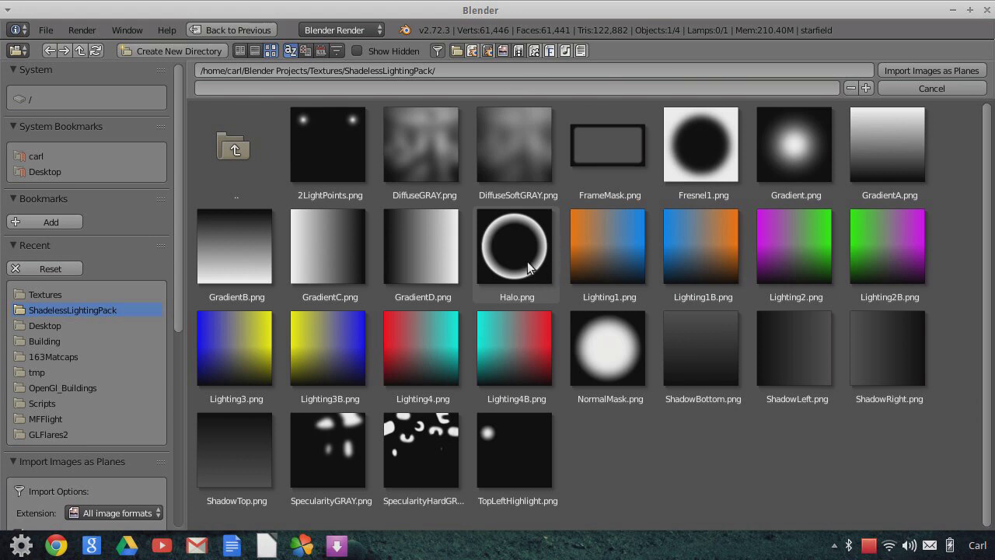
left_click(513, 243)
scroll(106, 363, "down", 7)
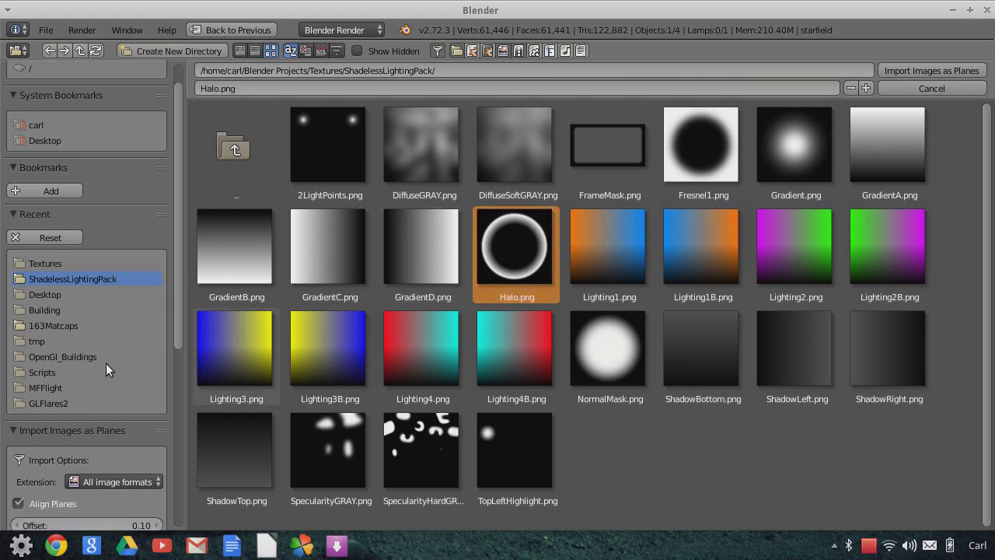
scroll(80, 415, "down", 3)
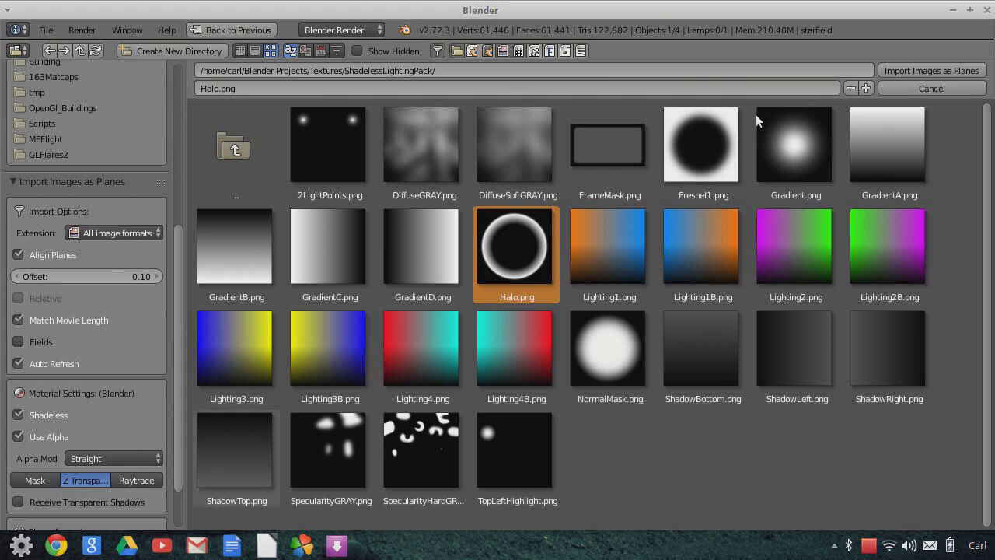
double_click(531, 267)
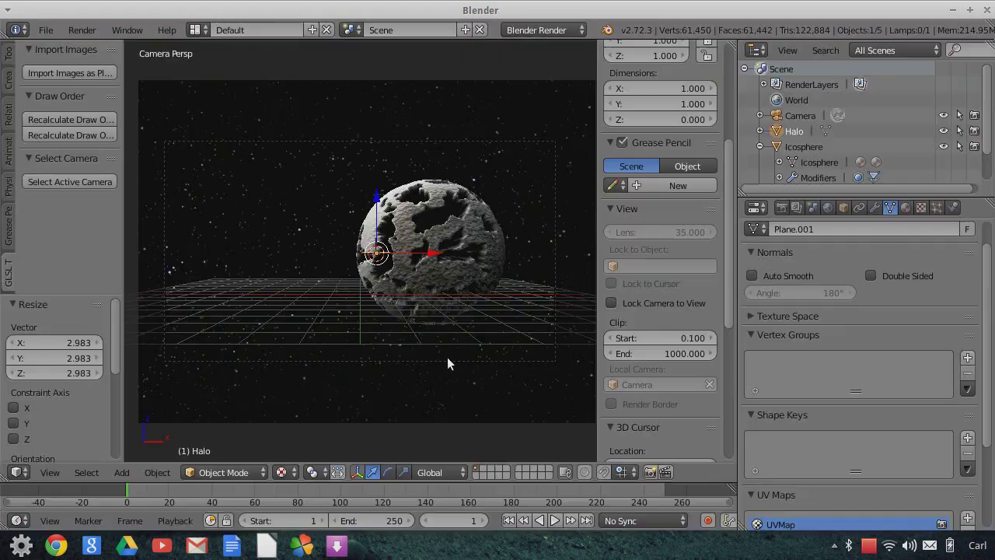
Rotate the halo plane 90 degrees about global X and scale it up to about 7.38.
key("r")
key("x")
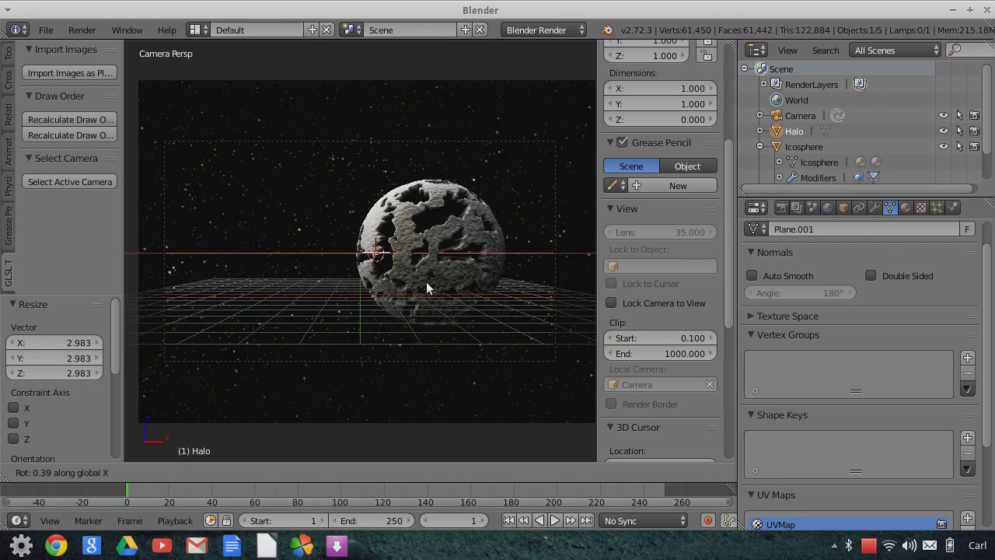
type("90")
key("Return")
key("s")
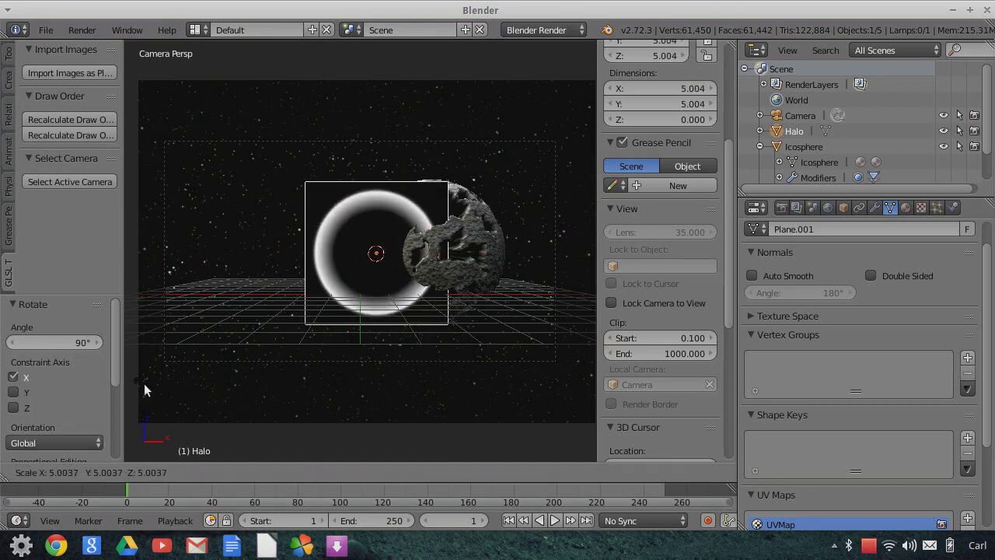
left_click(145, 389)
key("s")
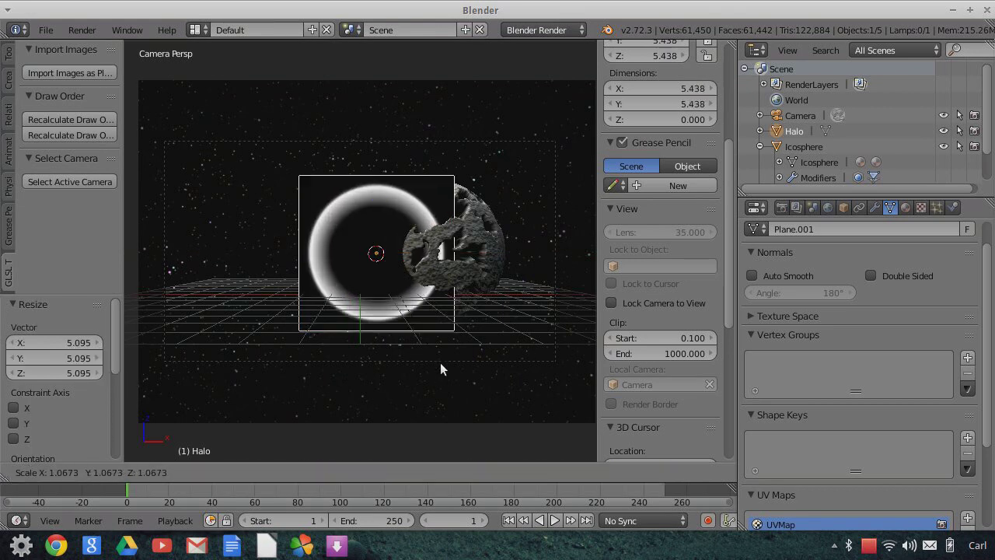
left_click(470, 390)
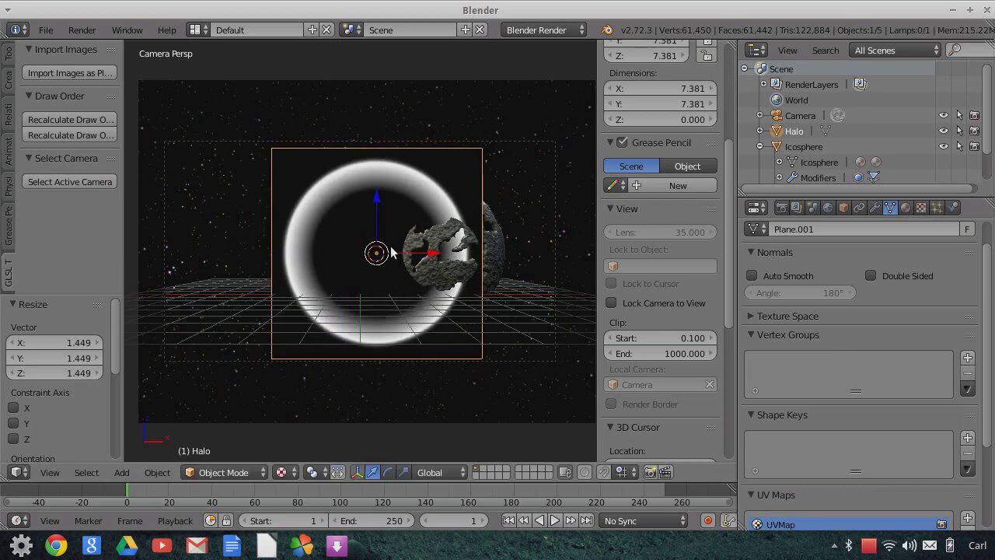
Switch the render engine to Blender Game and set the halo material's alpha blend mode to Add.
left_click(542, 31)
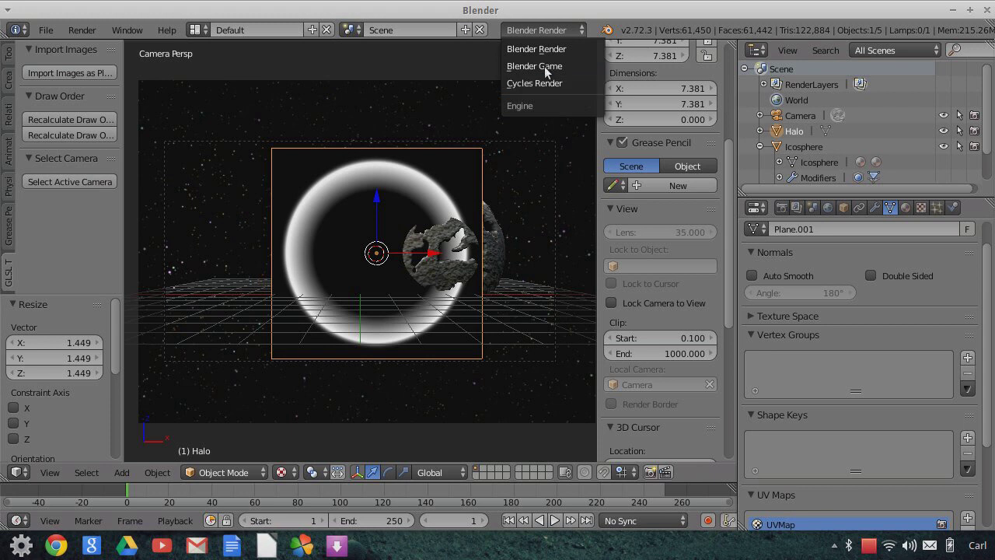
key("Return")
left_click(905, 208)
scroll(876, 458, "down", 6)
scroll(875, 457, "down", 6)
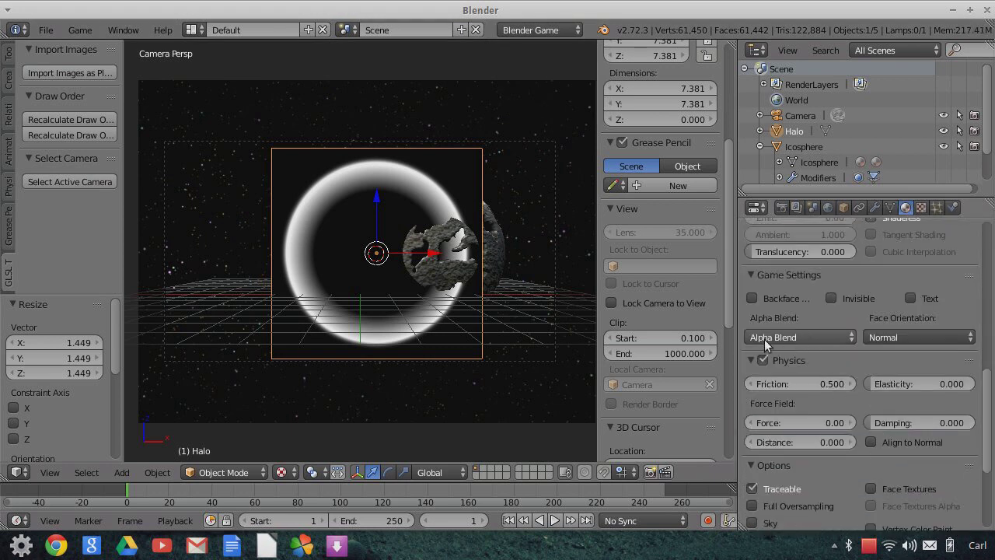
left_click(780, 338)
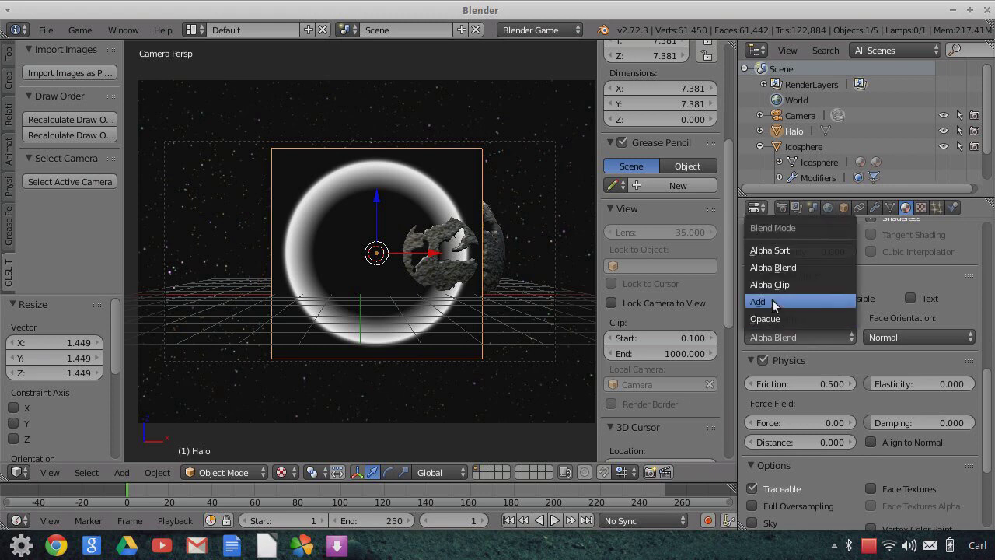
key("Return")
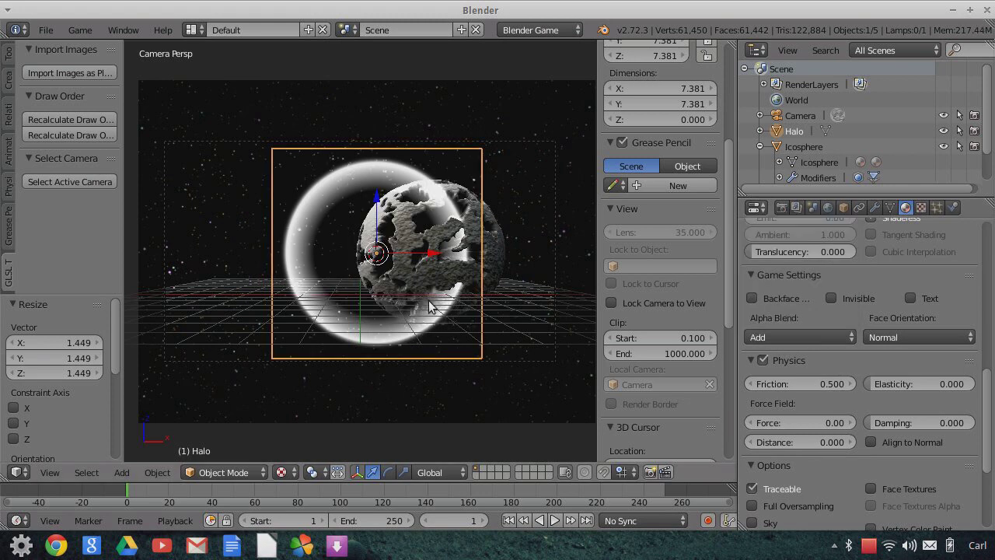
Move the halo plane about 1.78 units along global X so its ring surrounds the planet.
key("g")
key("x")
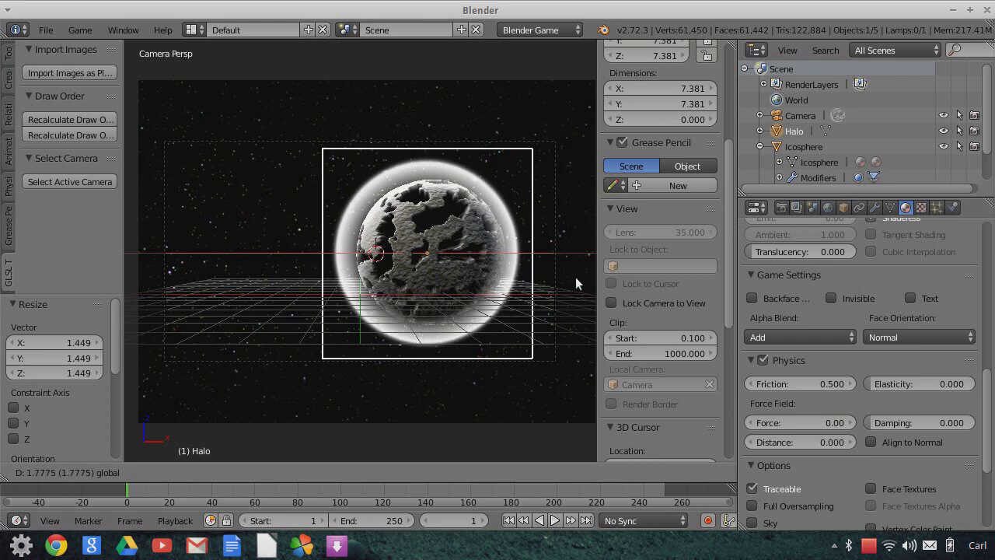
left_click(580, 273)
Recalculate the draw order of the halo, starfield and icosphere selected together, and return to the camera view.
left_click(798, 116)
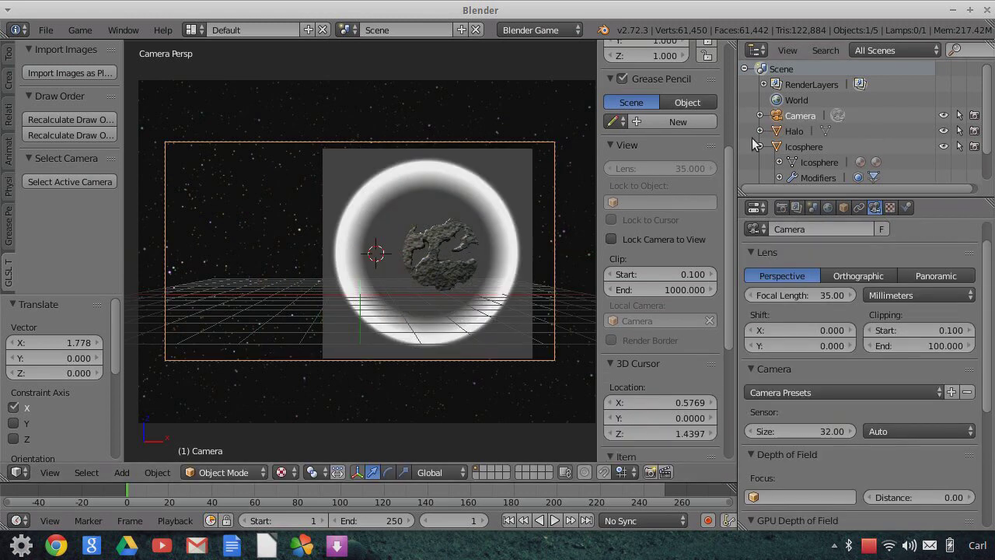
middle_click_drag(531, 247, 477, 223)
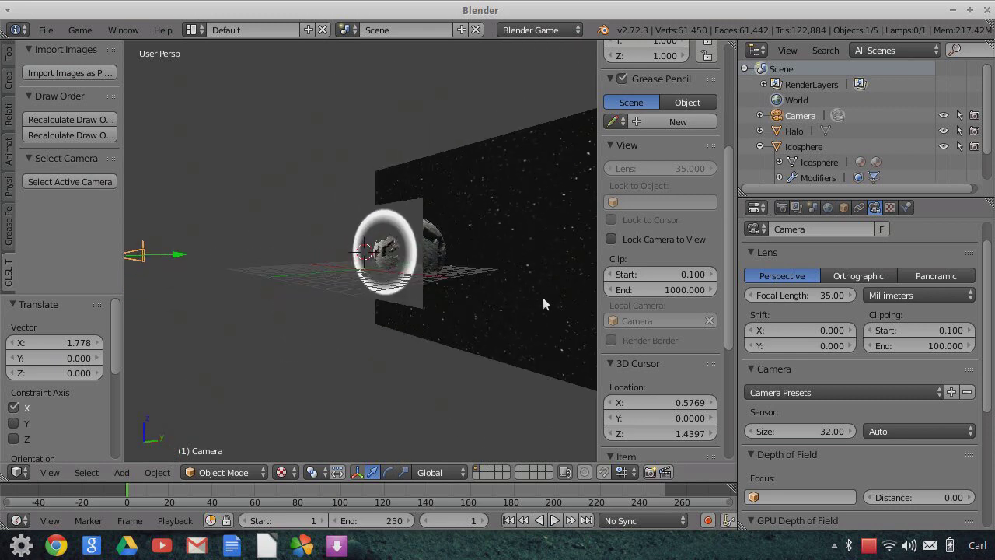
middle_click_drag(458, 260, 420, 210)
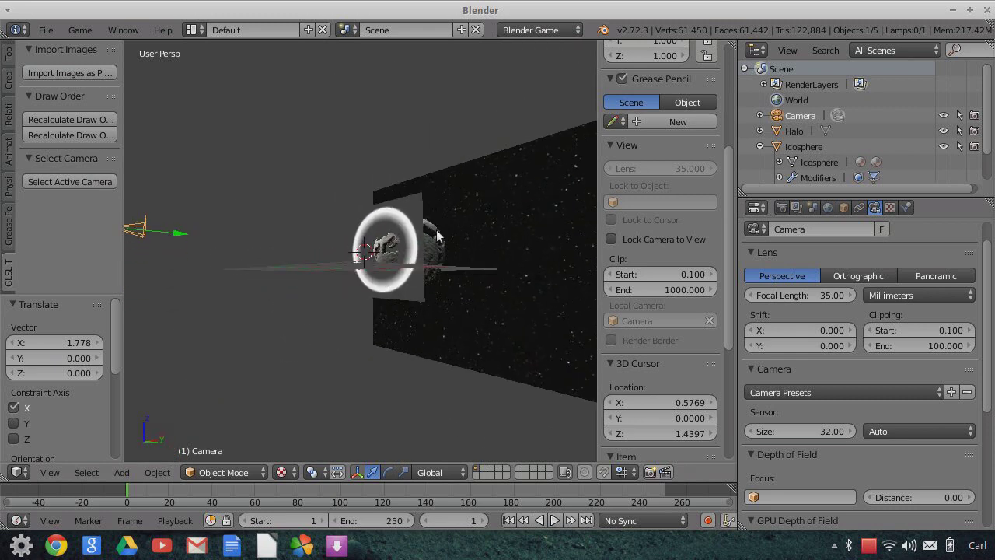
right_click(417, 205)
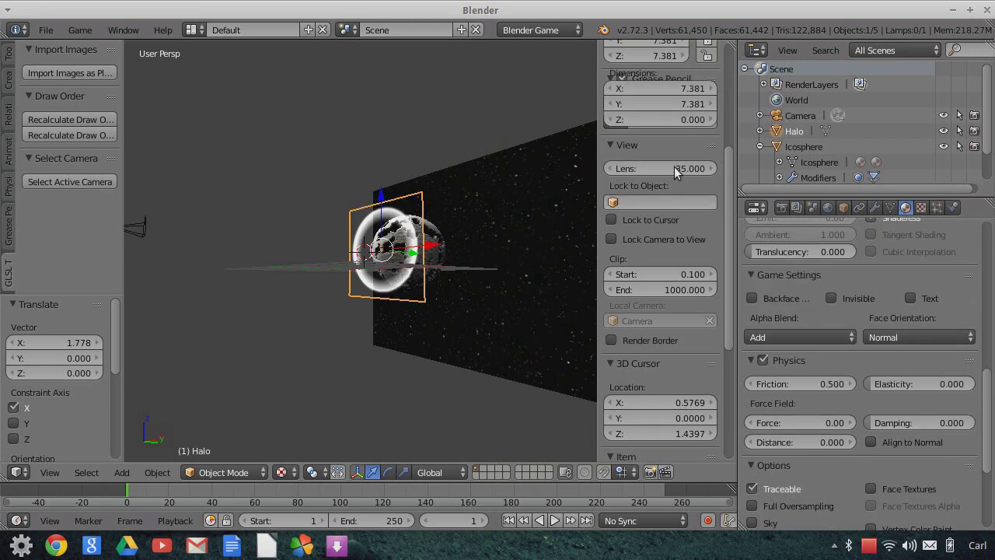
right_click(541, 197, "shift")
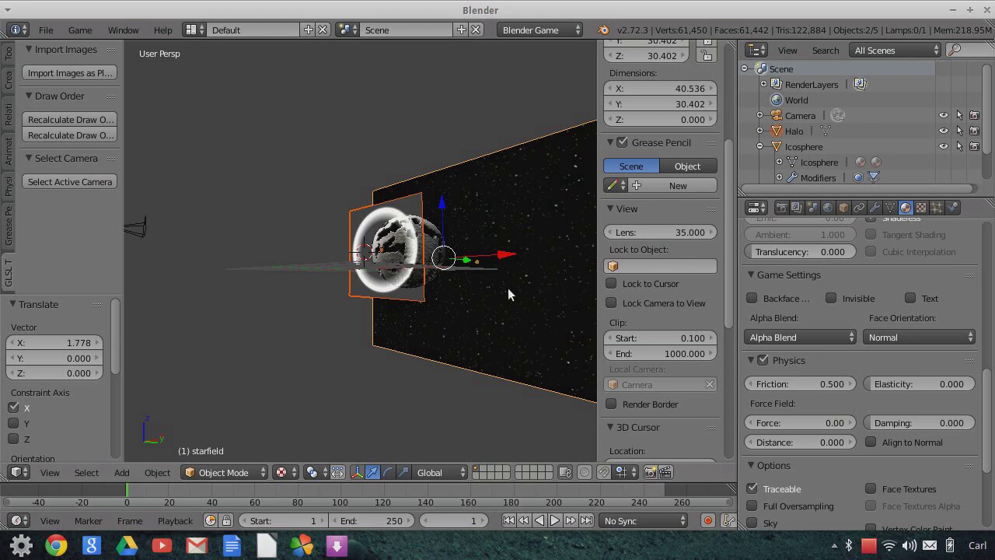
right_click(433, 249, "shift")
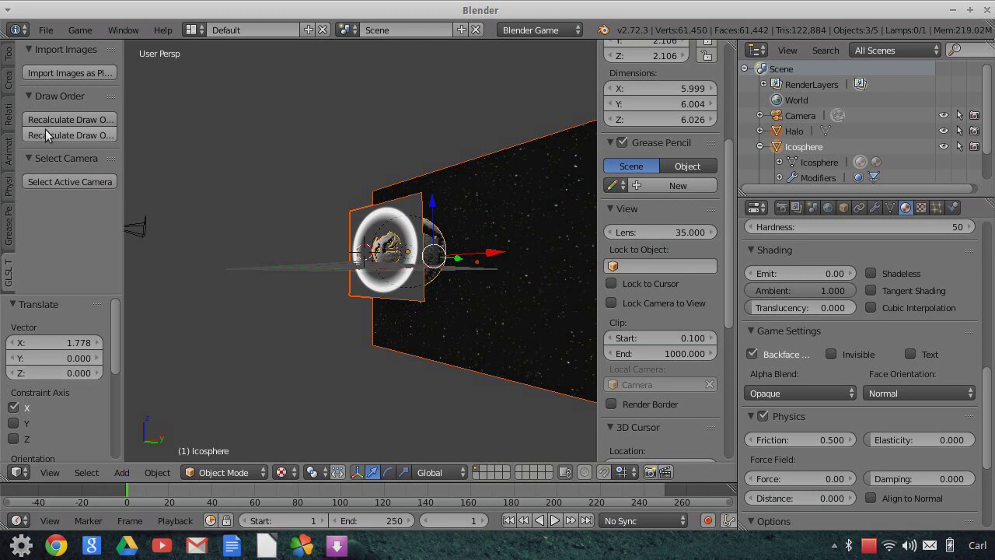
left_click(86, 119)
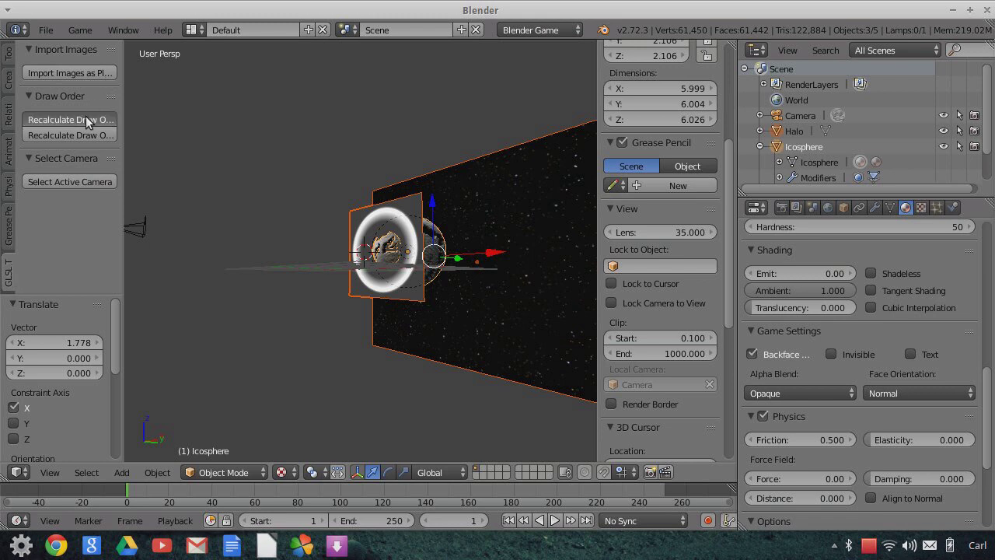
right_click(446, 267)
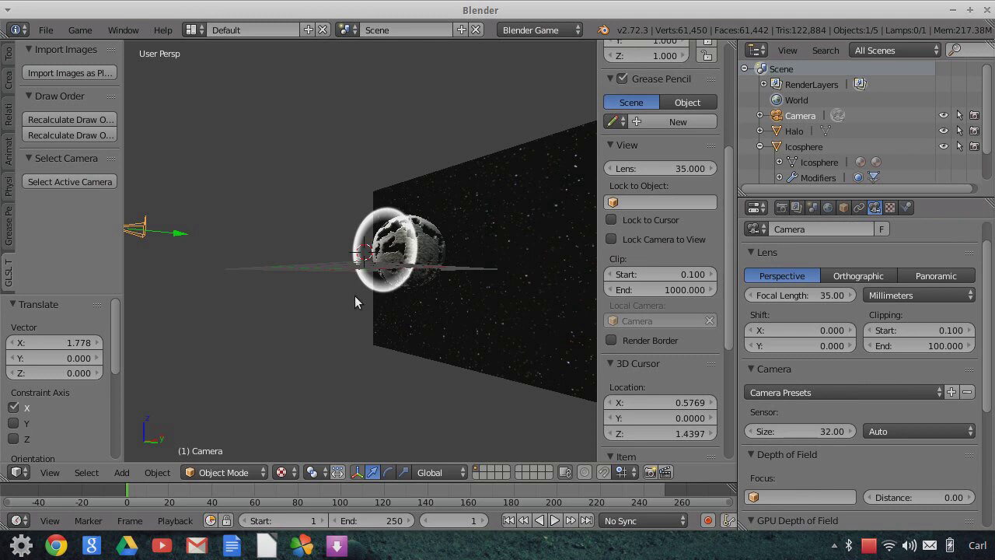
left_click(59, 472)
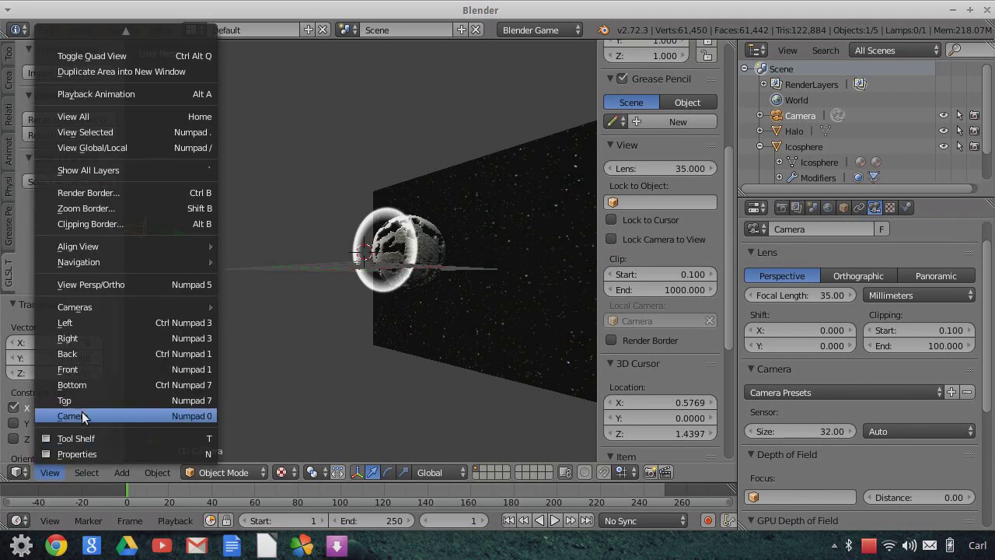
left_click(82, 414)
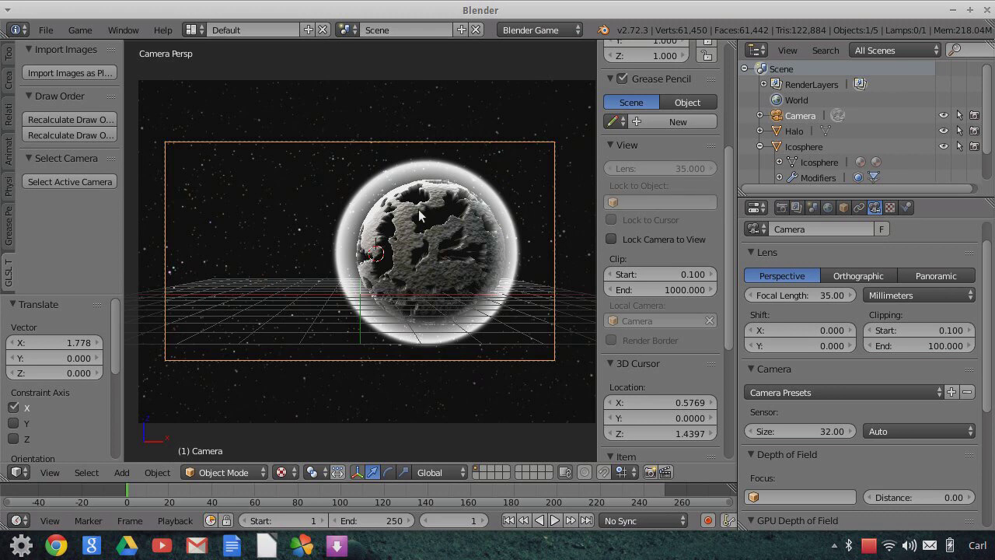
Try the Transparency display option on the halo plane, turn it off again and enable X-Ray instead.
left_click_drag(902, 196, 903, 361)
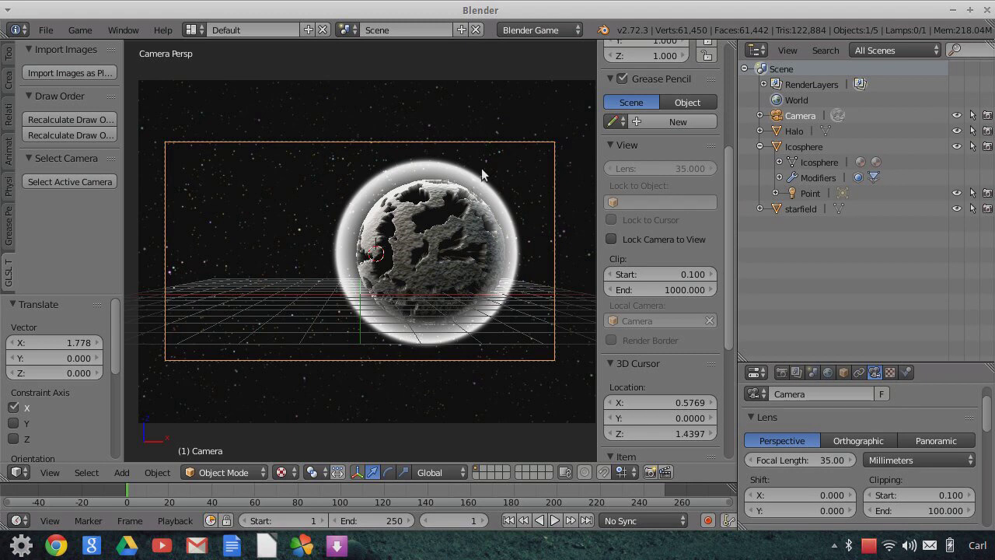
left_click(785, 132)
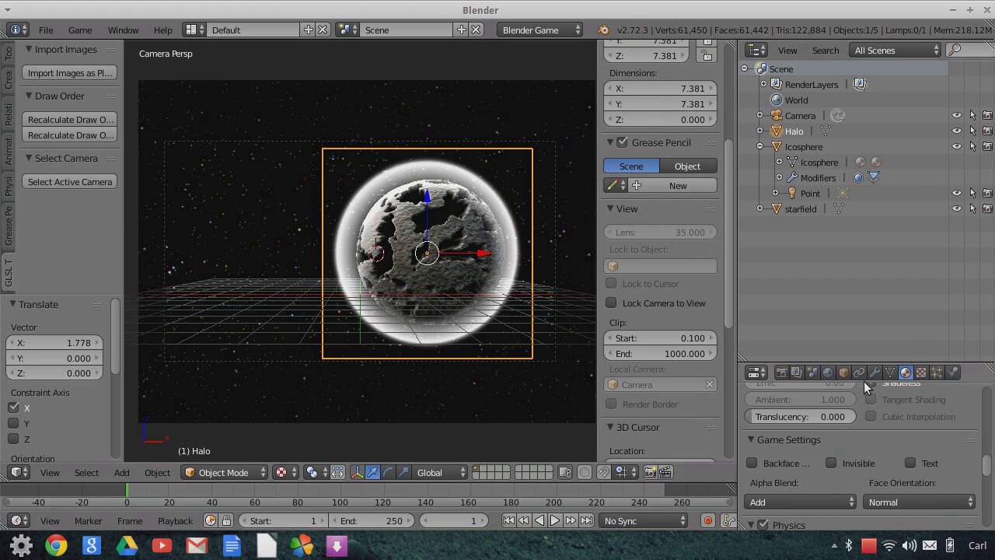
left_click(844, 372)
left_click_drag(859, 362, 867, 294)
scroll(905, 478, "down", 10)
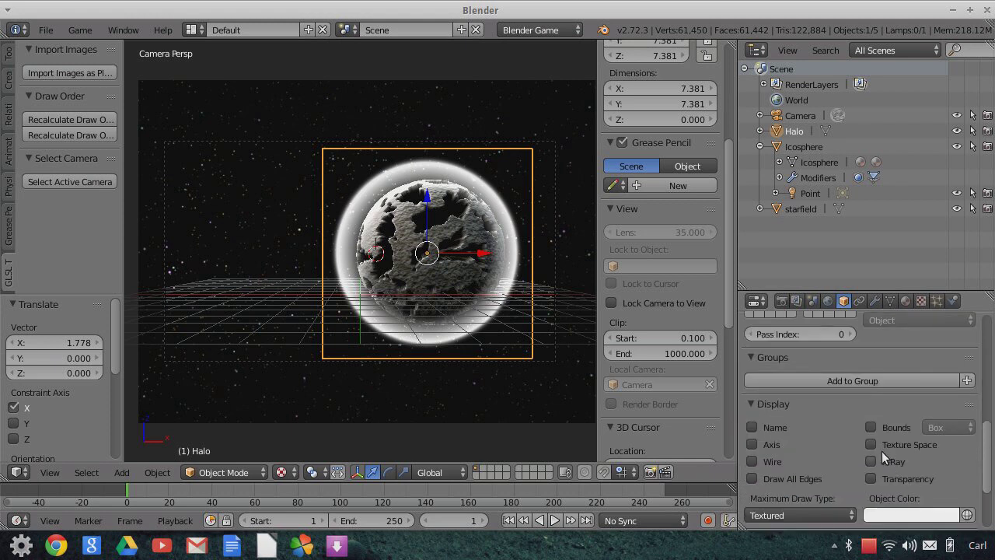
left_click(872, 479)
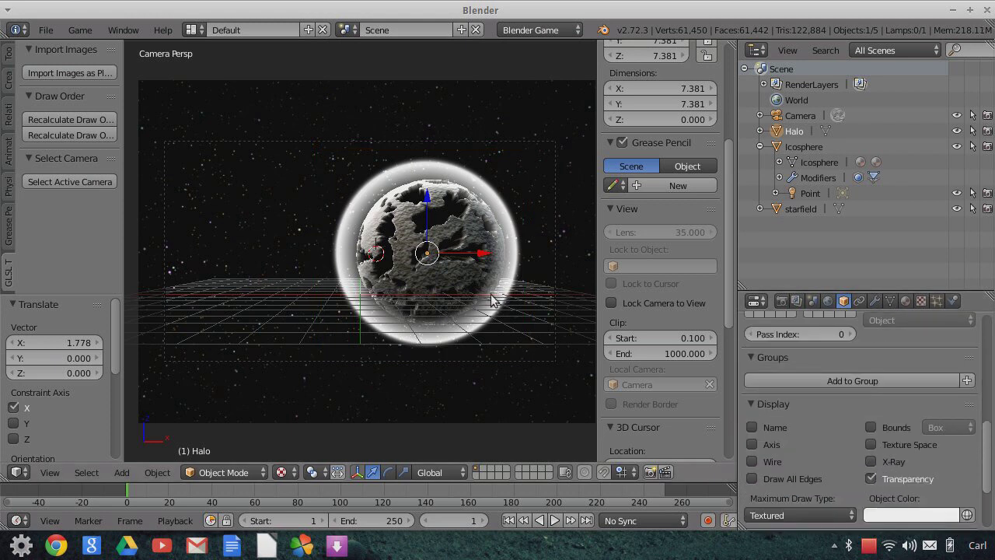
left_click(871, 479)
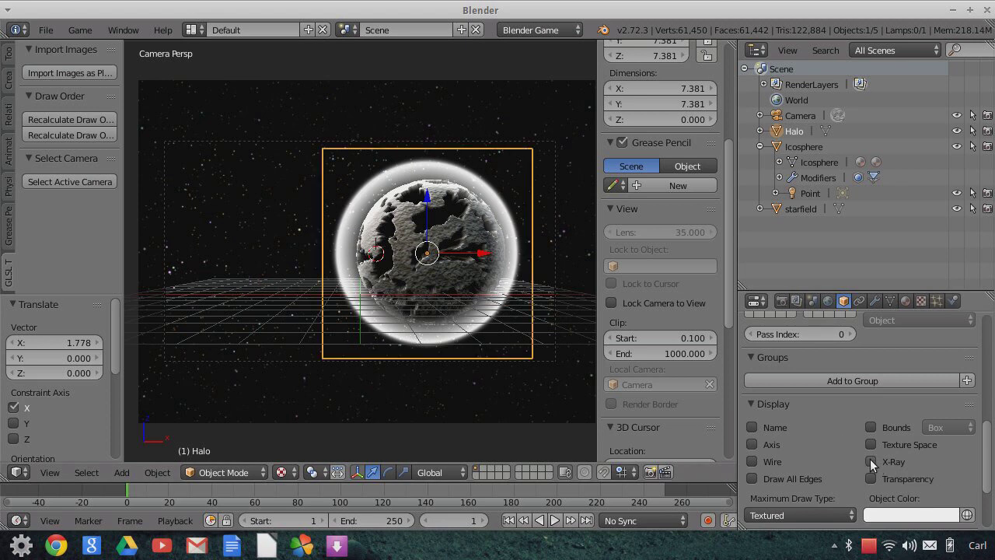
left_click(870, 461)
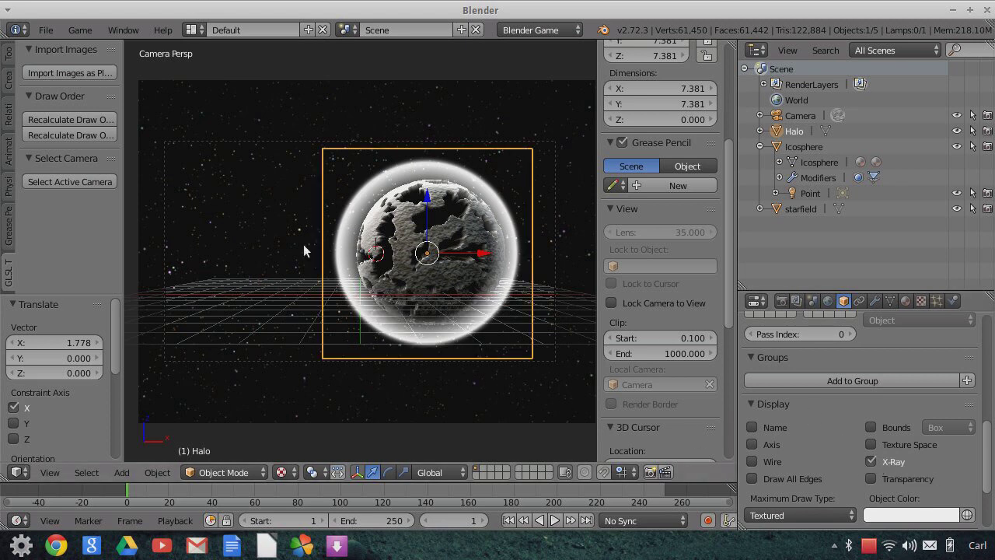
Snap the 3D cursor to the icosphere planet's origin.
middle_click_drag(474, 274, 451, 286)
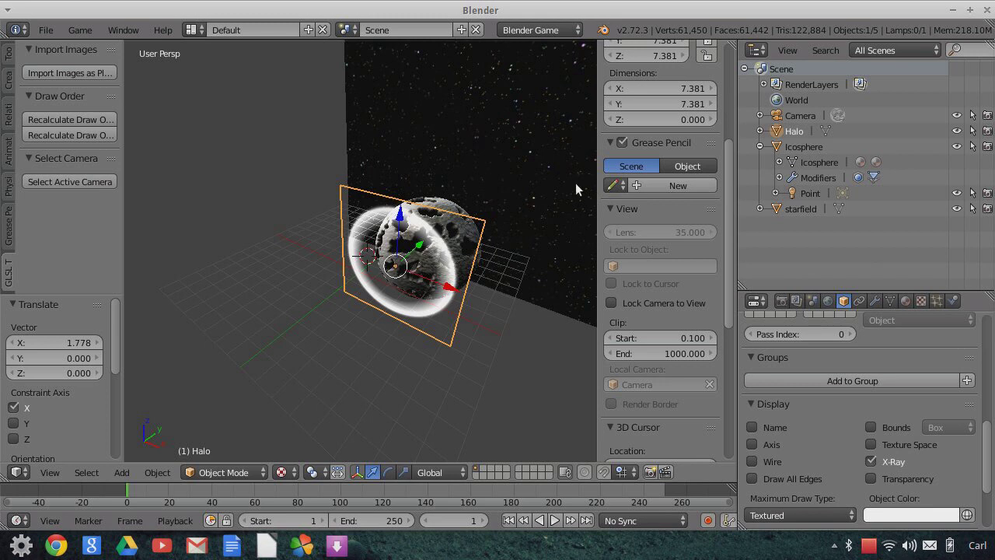
left_click(781, 148)
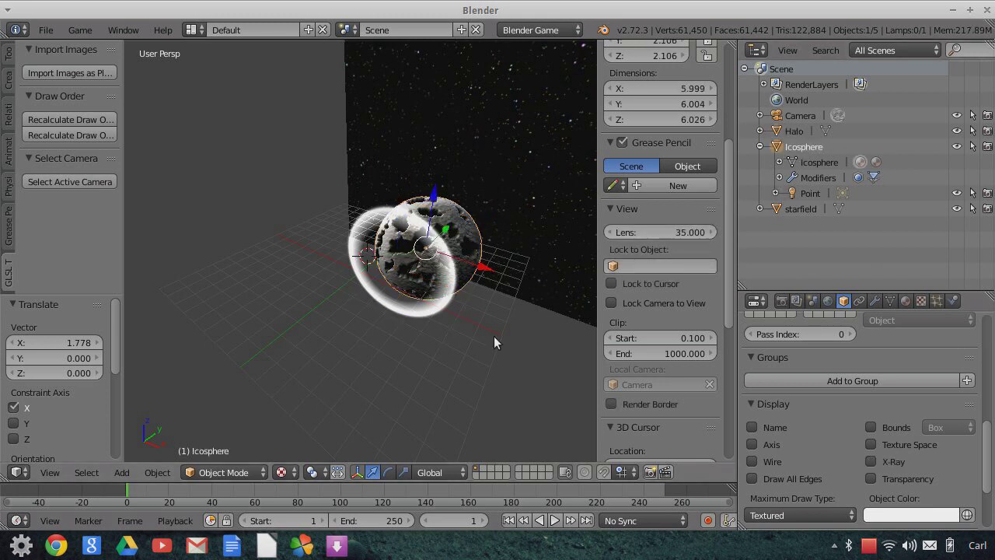
left_click(154, 473)
mouse_move(183, 339)
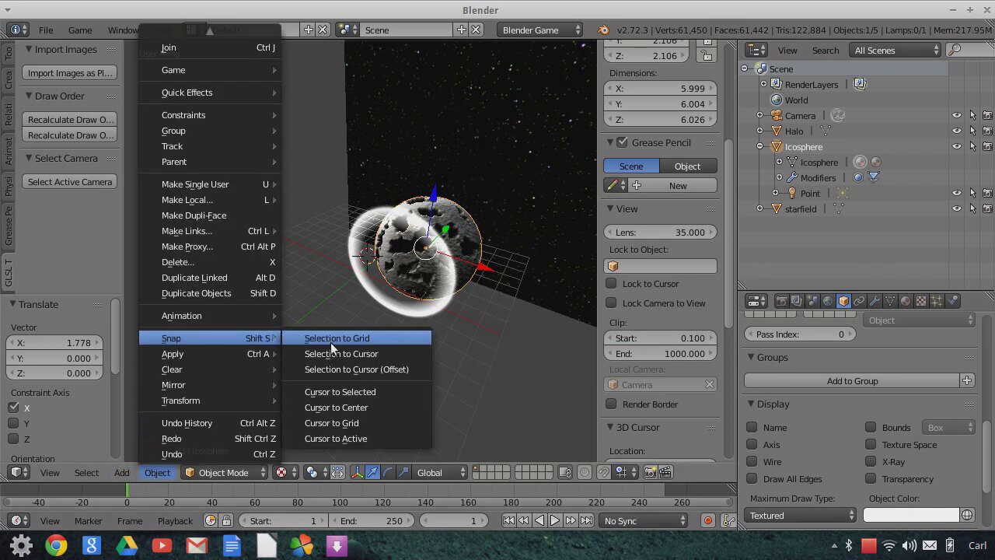
left_click(335, 392)
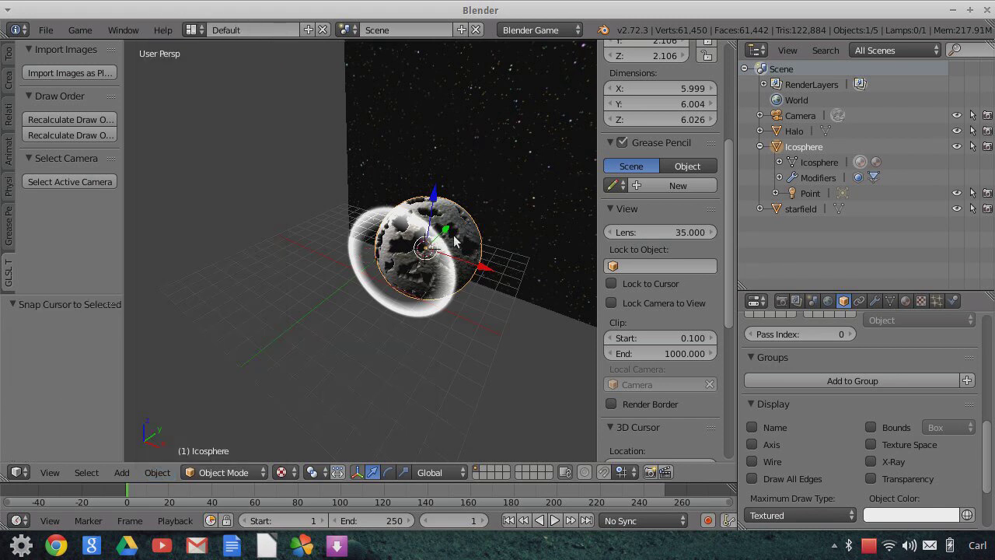
Snap the halo plane to the 3D cursor so it is centred on the planet, and return to the camera view.
left_click(794, 130)
left_click(159, 473)
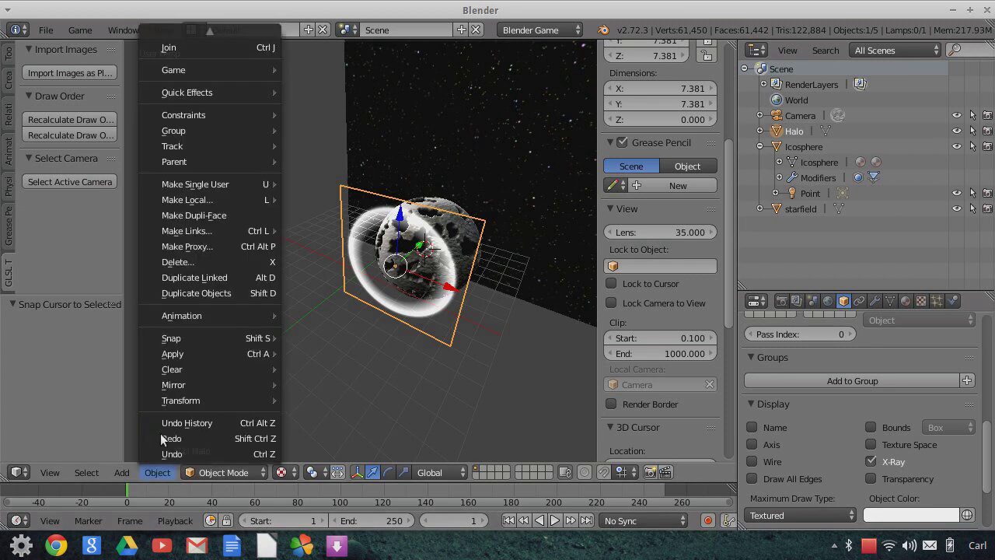
mouse_move(171, 341)
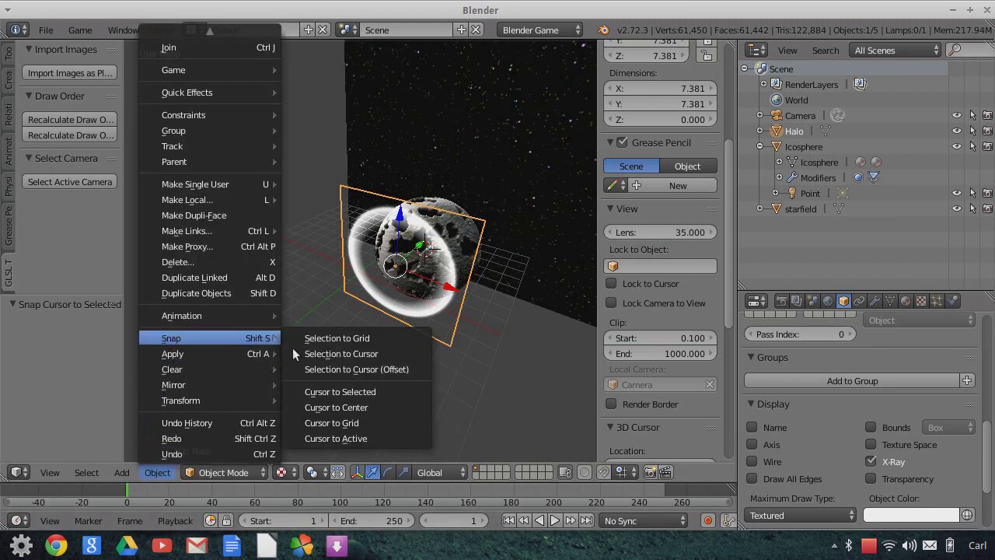
left_click(343, 355)
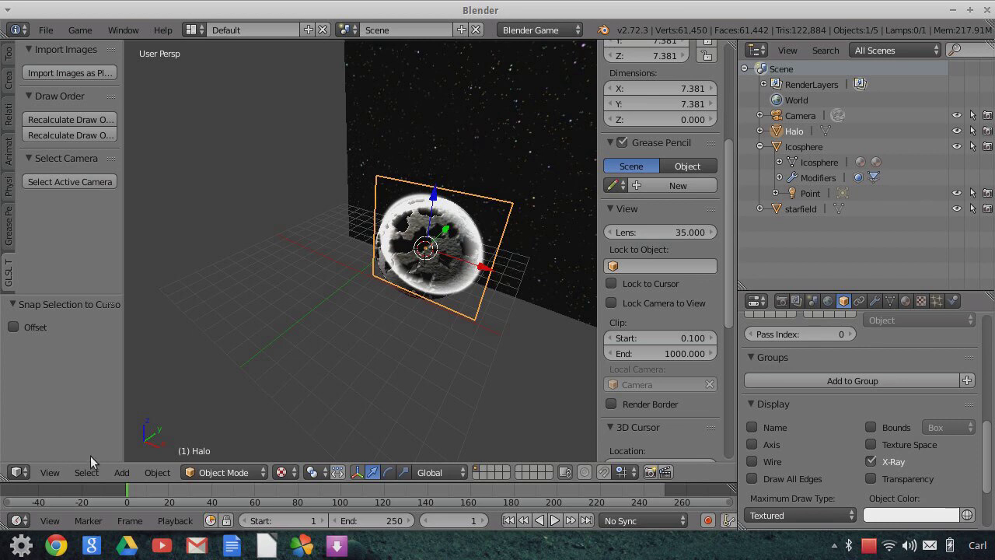
left_click(49, 472)
left_click(81, 417)
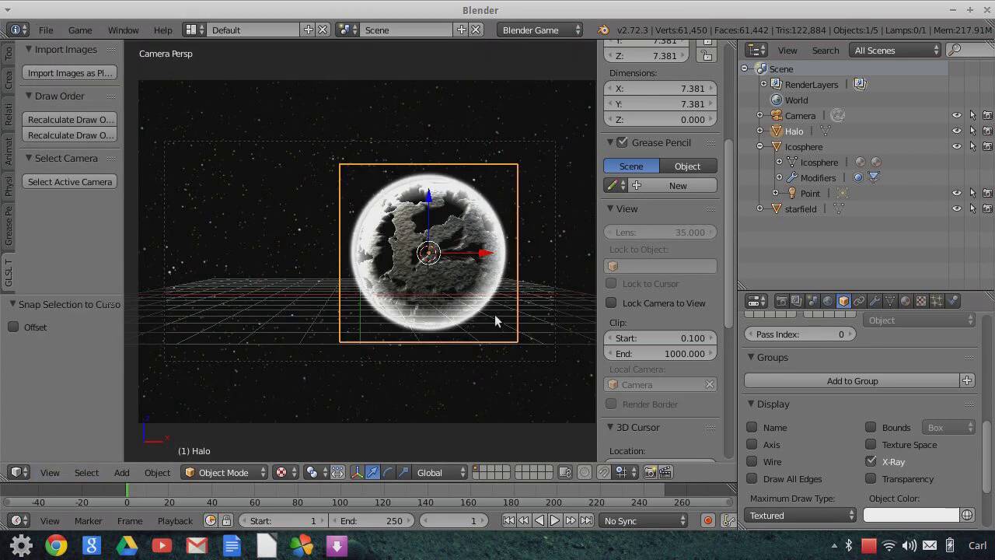
Parent the halo plane to the icosphere in the scene hierarchy.
scroll(489, 311, "up", 2)
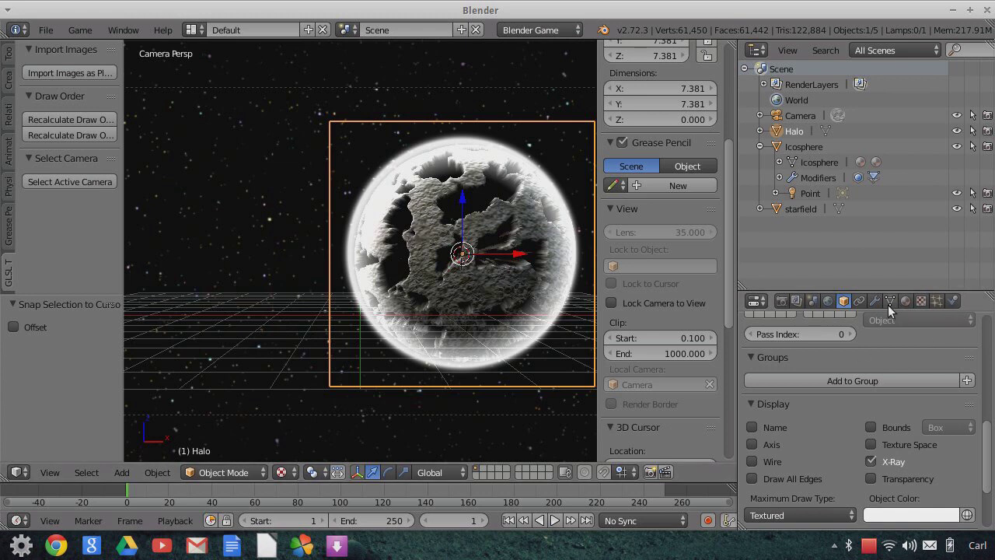
left_click(859, 300)
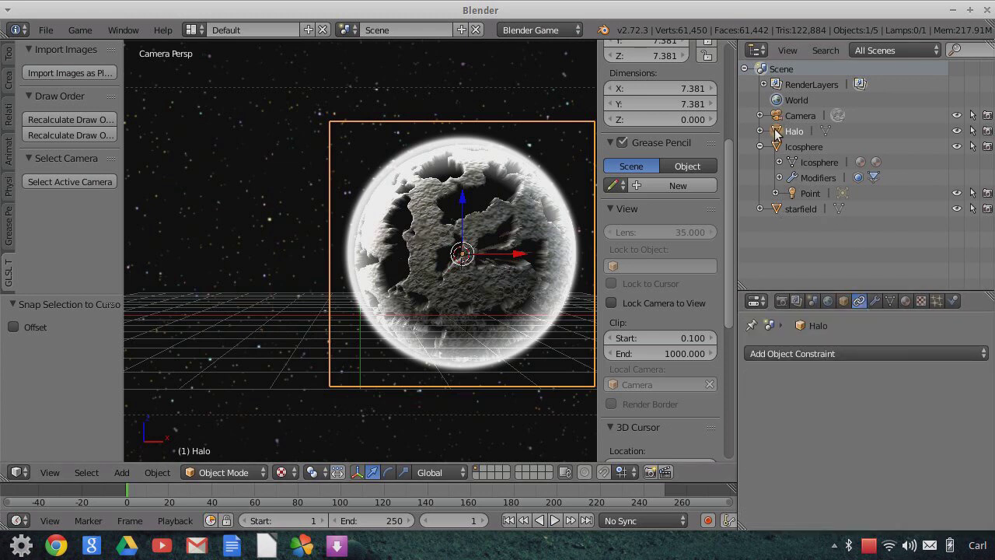
left_click_drag(778, 134, 781, 152)
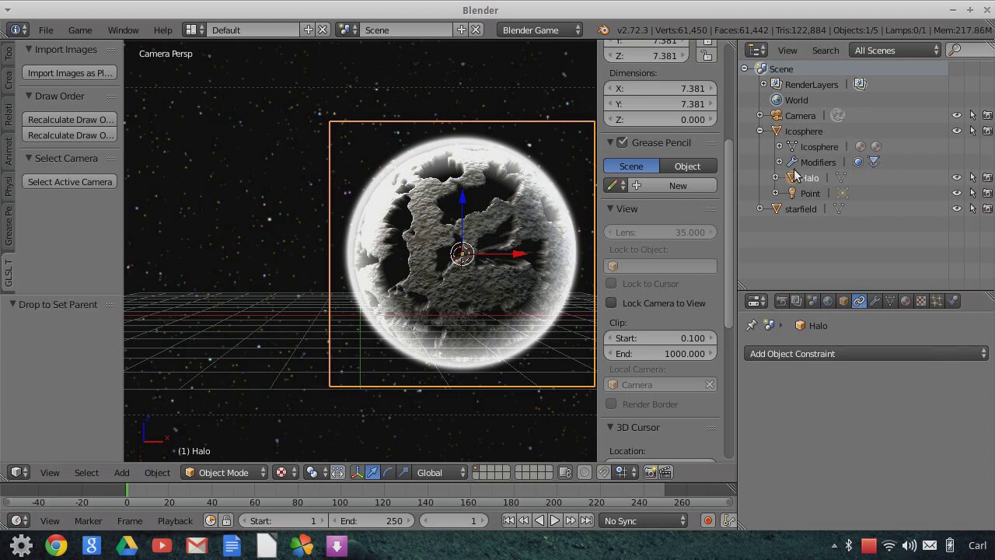
Add a Track To constraint to the halo plane, targeting Camera with Z as the To axis.
left_click(822, 353)
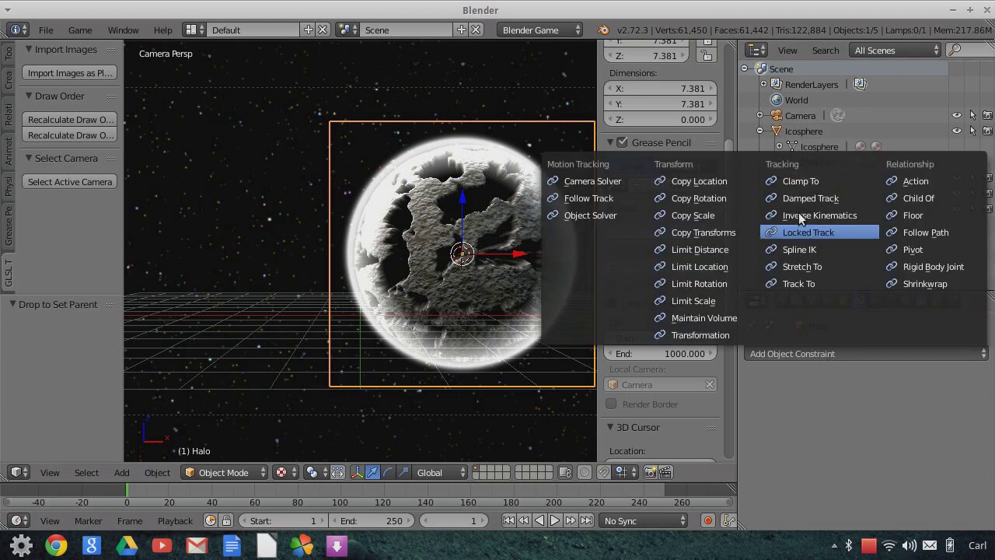
left_click(810, 283)
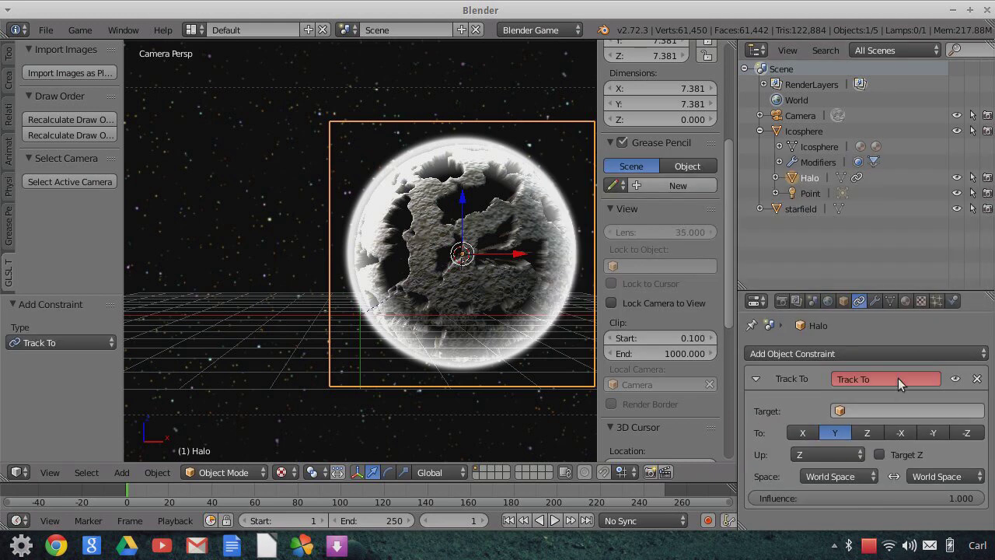
left_click(843, 409)
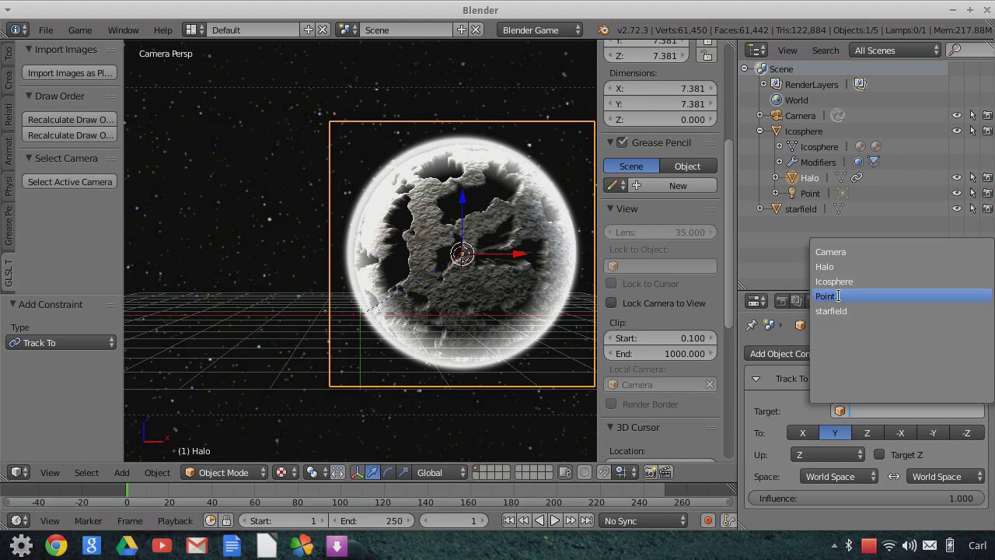
left_click(834, 252)
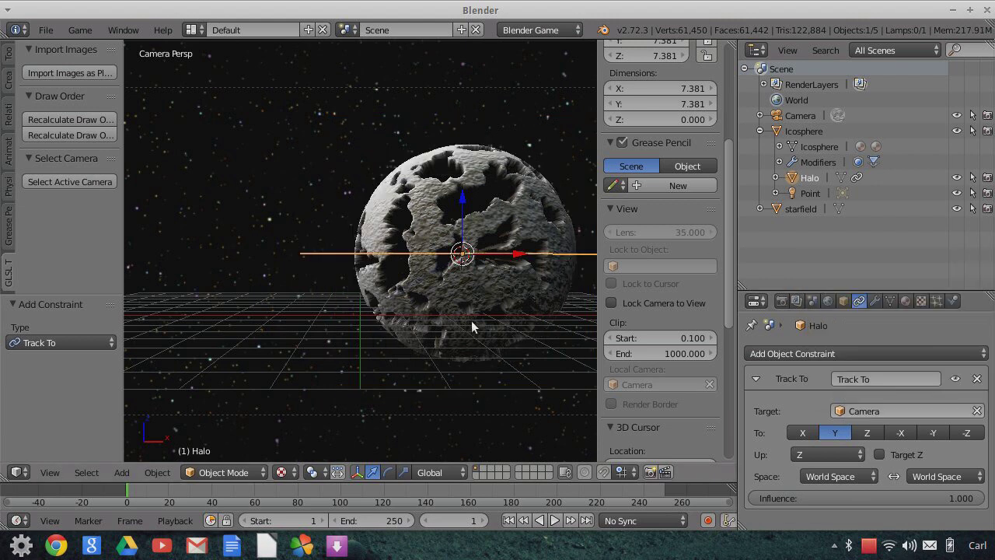
left_click(808, 432)
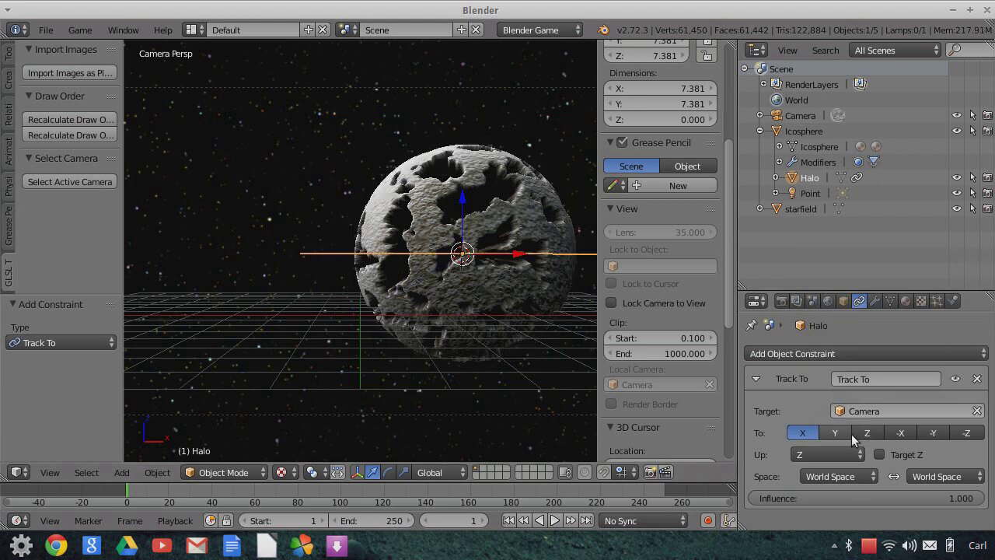
left_click(853, 433)
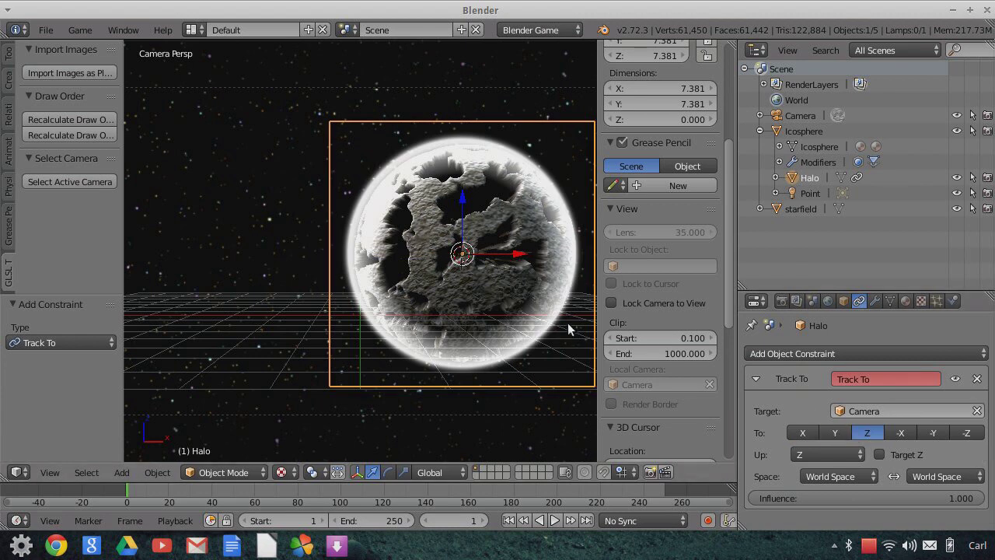
Scale the halo plane uniformly by about 0.997.
scroll(567, 323, "down", 1)
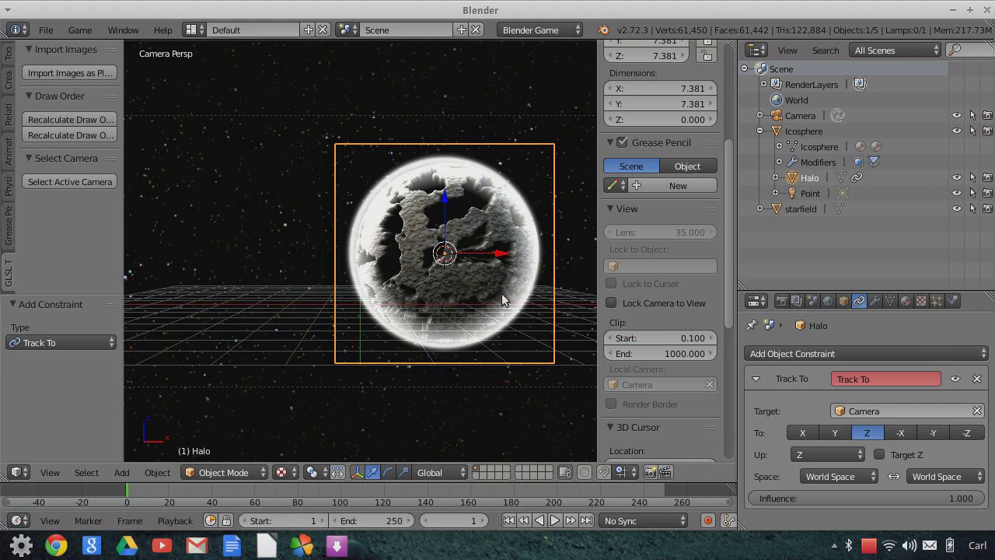
key("s")
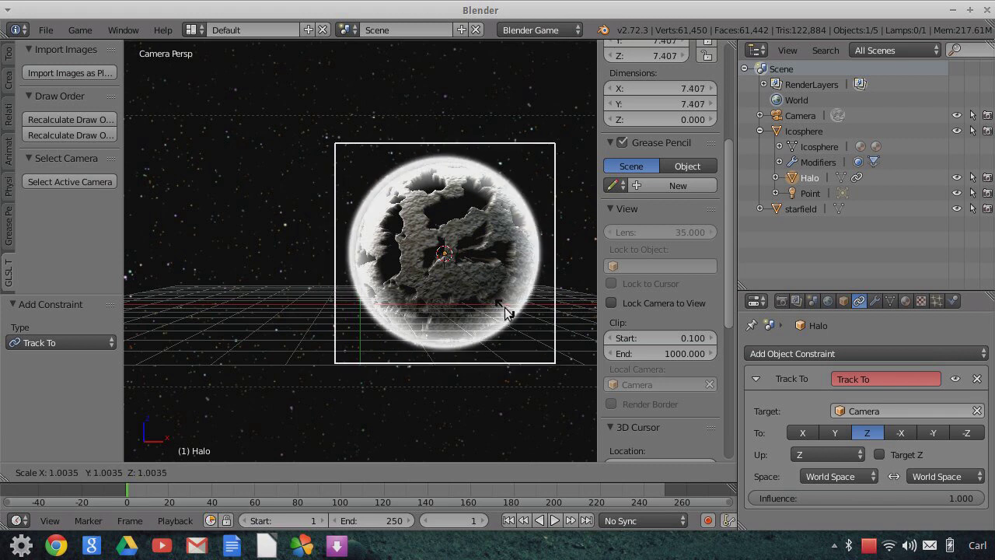
left_click(504, 311)
scroll(452, 270, "down", 1)
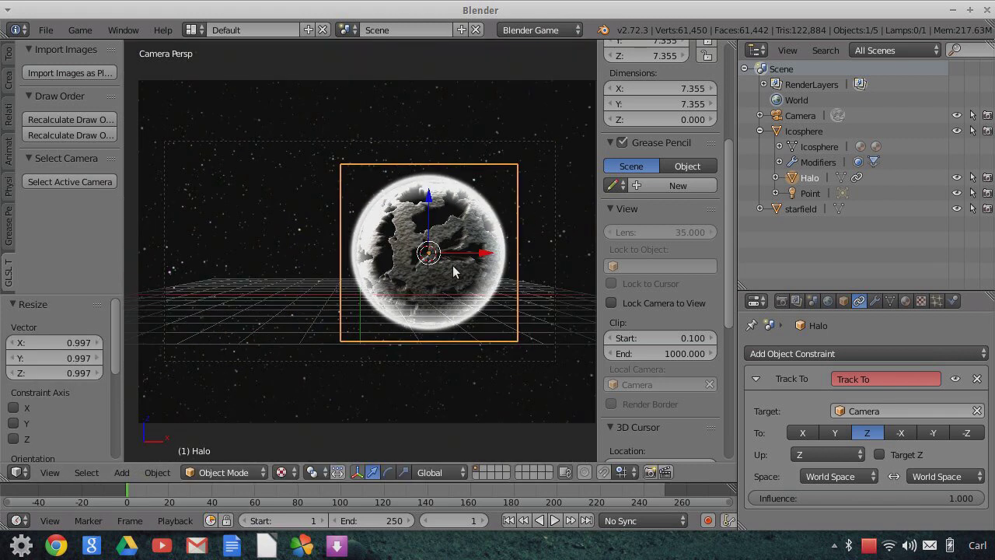
Move the icosphere about -7 units along global Y toward the camera, and about 10.72 units back along Y.
left_click(777, 132)
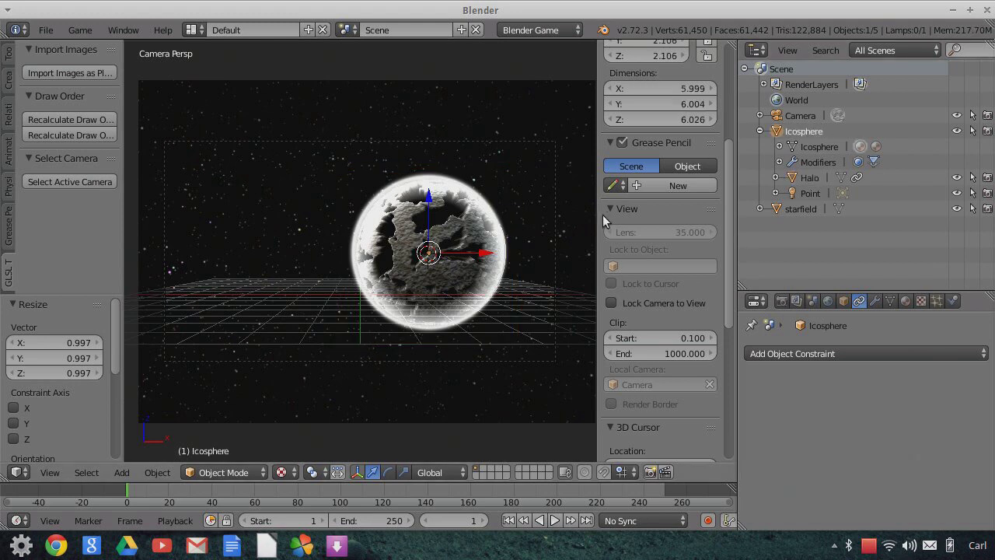
key("g")
key("y")
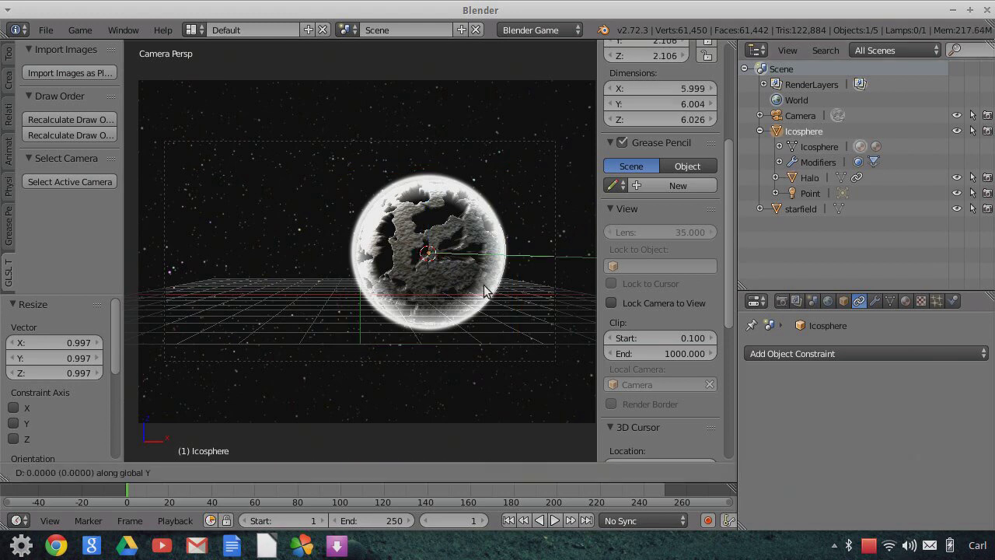
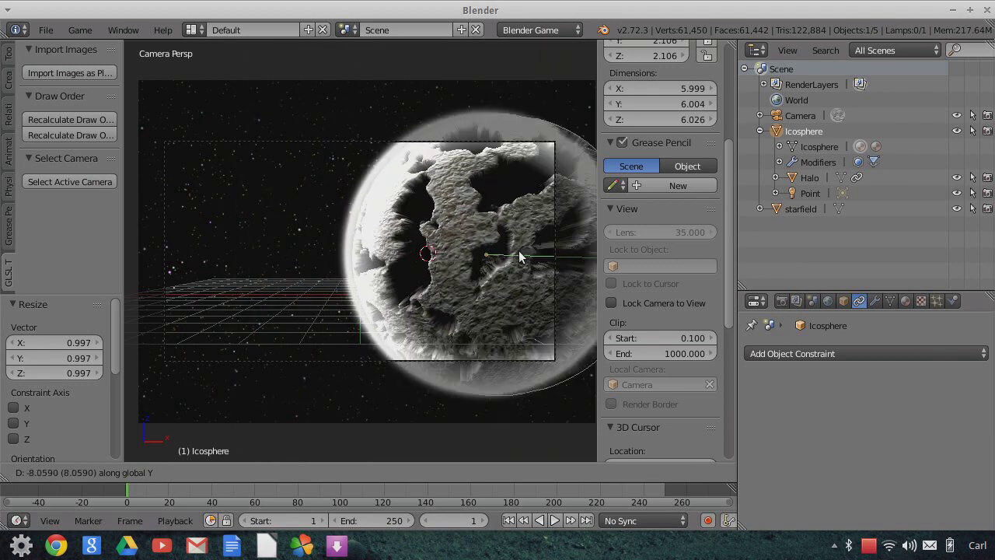
left_click(520, 252)
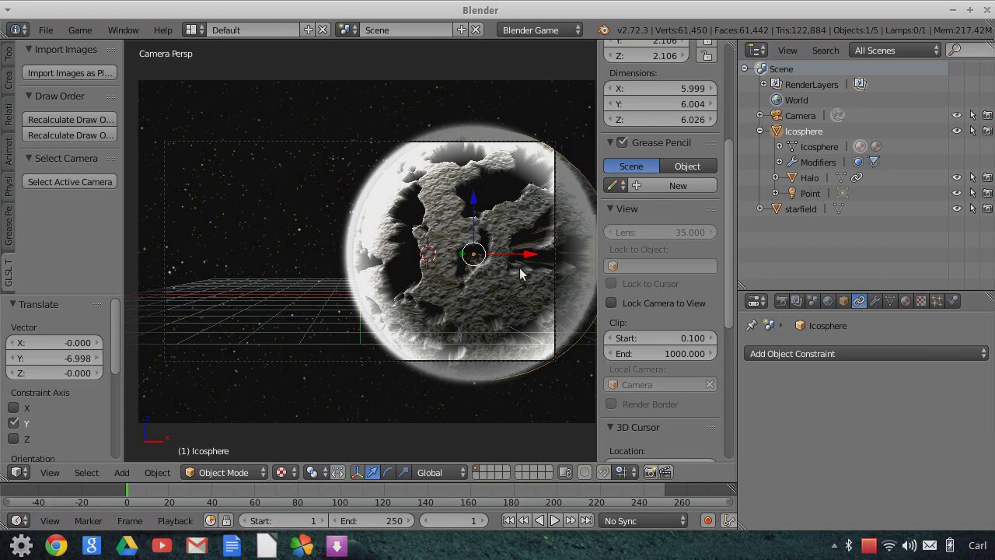
key("g")
key("y")
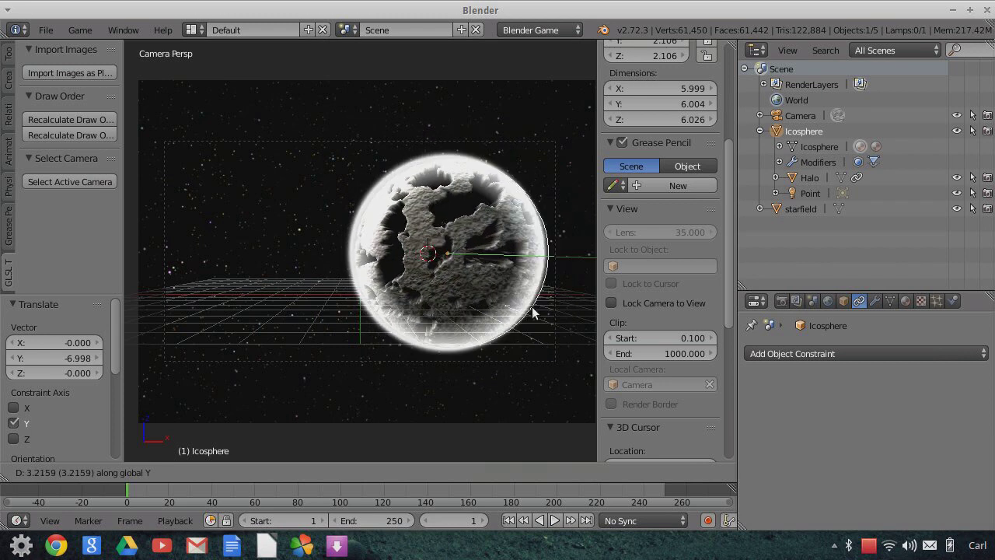
left_click(532, 333)
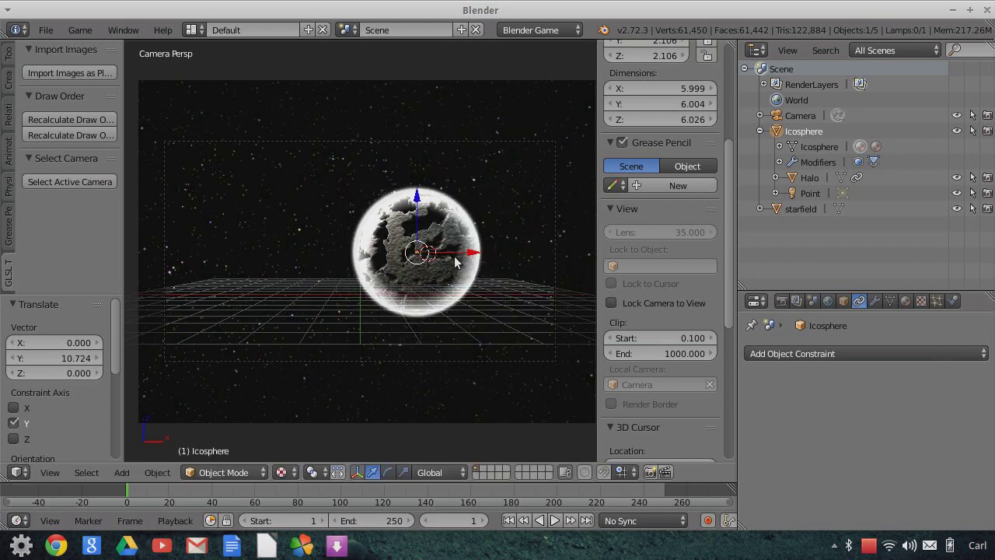
Try scaling the icosphere uniformly by about 1.044, and undo the resize.
scroll(455, 262, "up", 2)
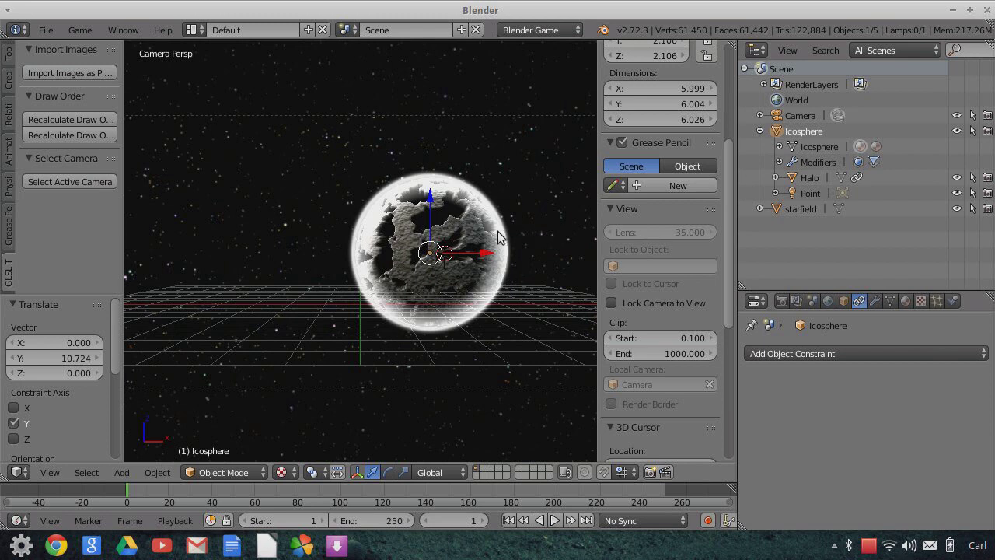
key("s")
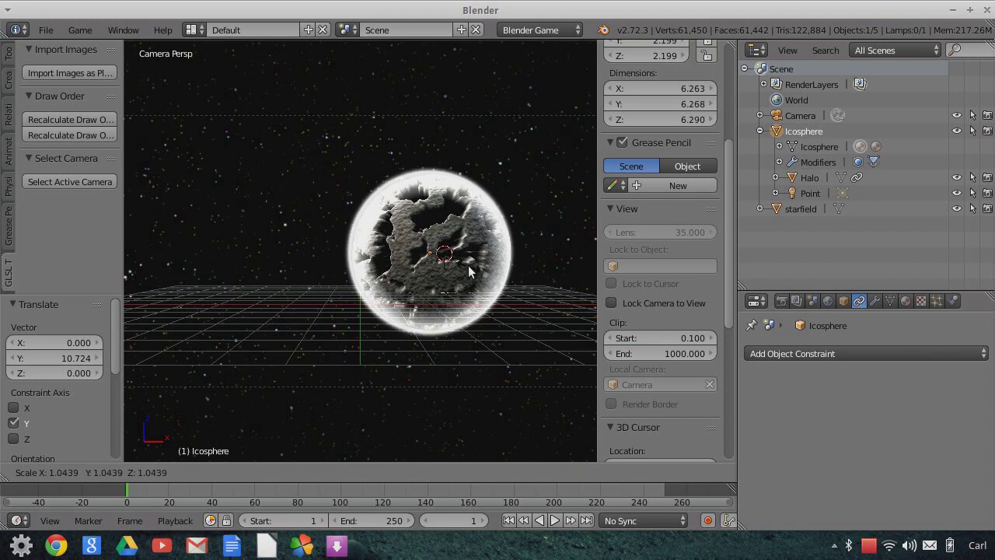
left_click(469, 270)
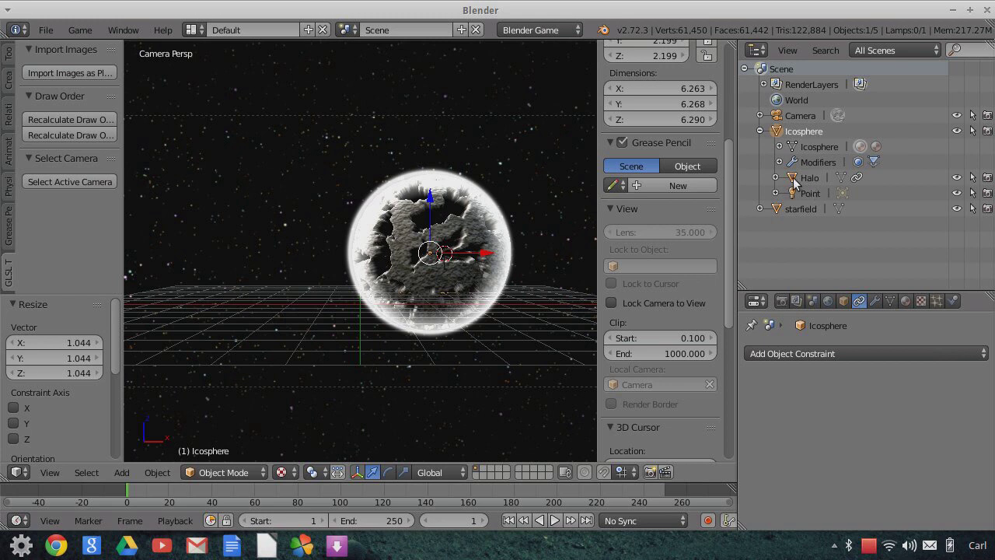
key("ctrl+z")
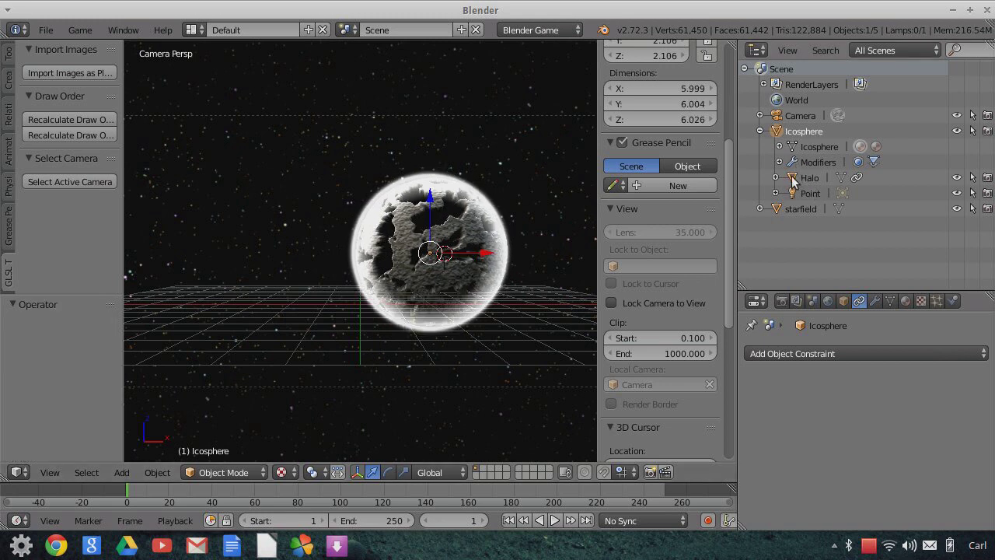
Scale the halo plane uniformly by about 1.012.
left_click(794, 180)
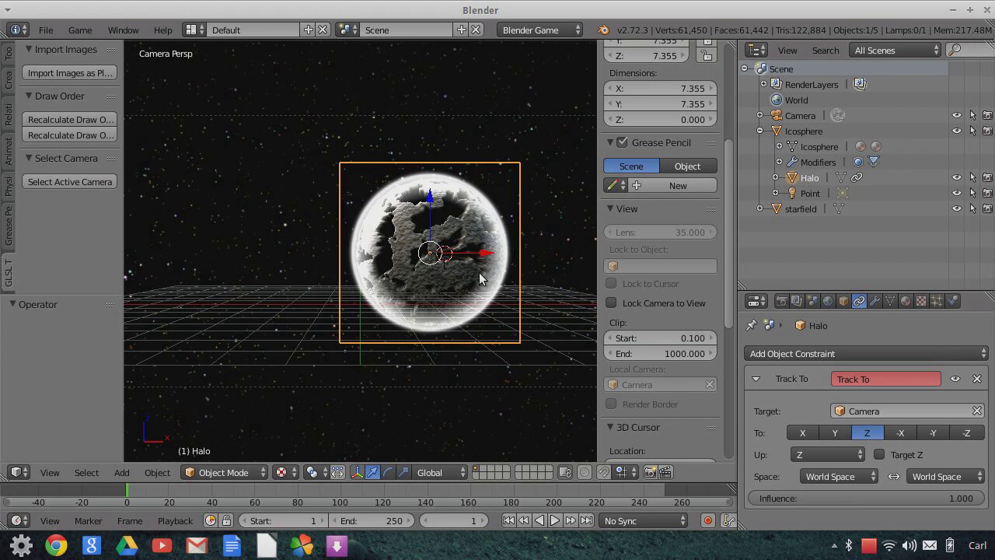
key("s")
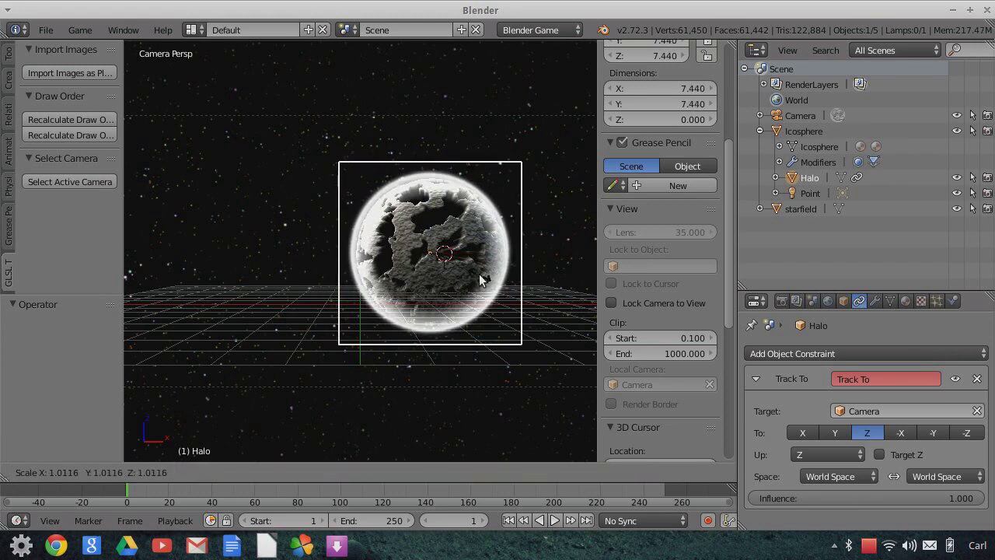
left_click(479, 273)
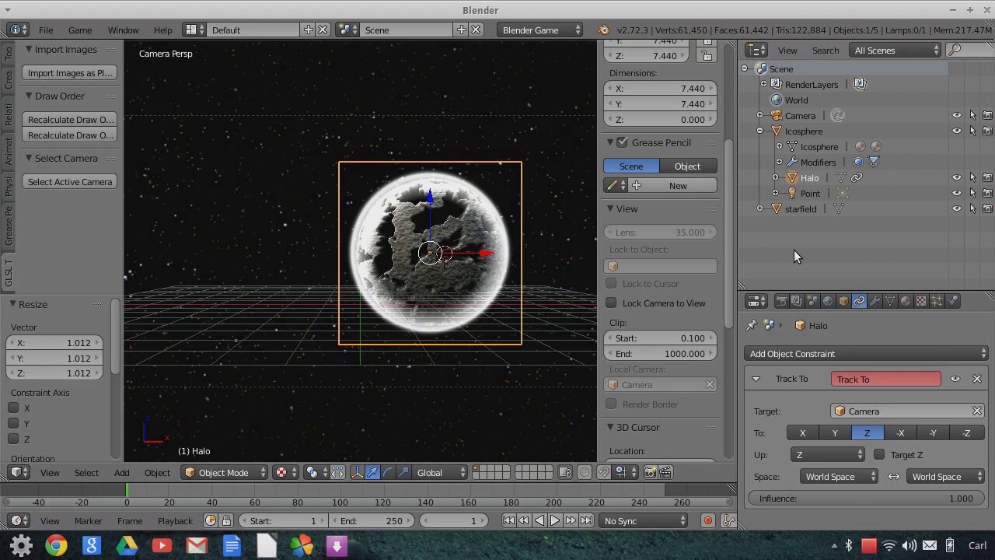
Add a texture in the Halo material's second texture slot and replace it with the existing texture named Texture.
left_click(921, 301)
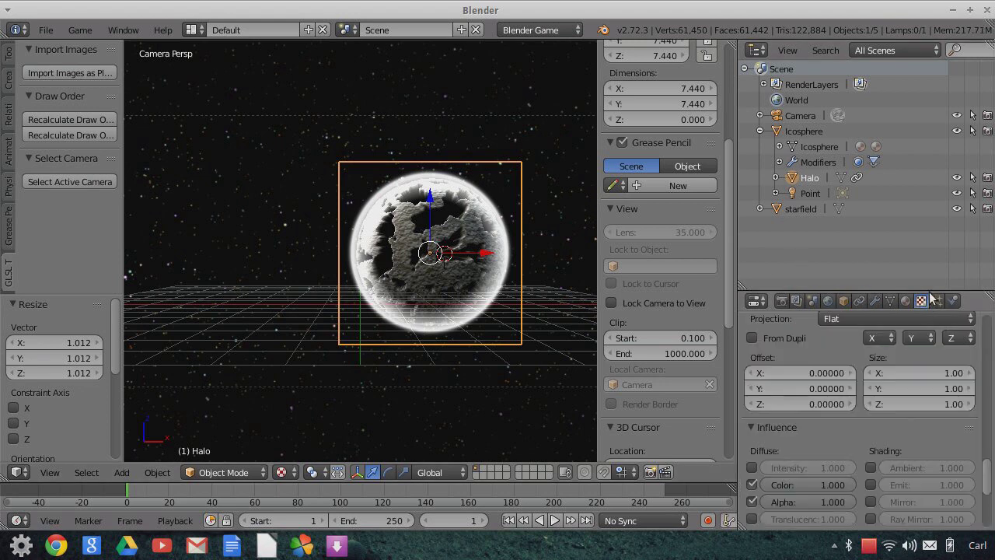
left_click_drag(933, 293, 940, 281)
scroll(944, 378, "up", 12)
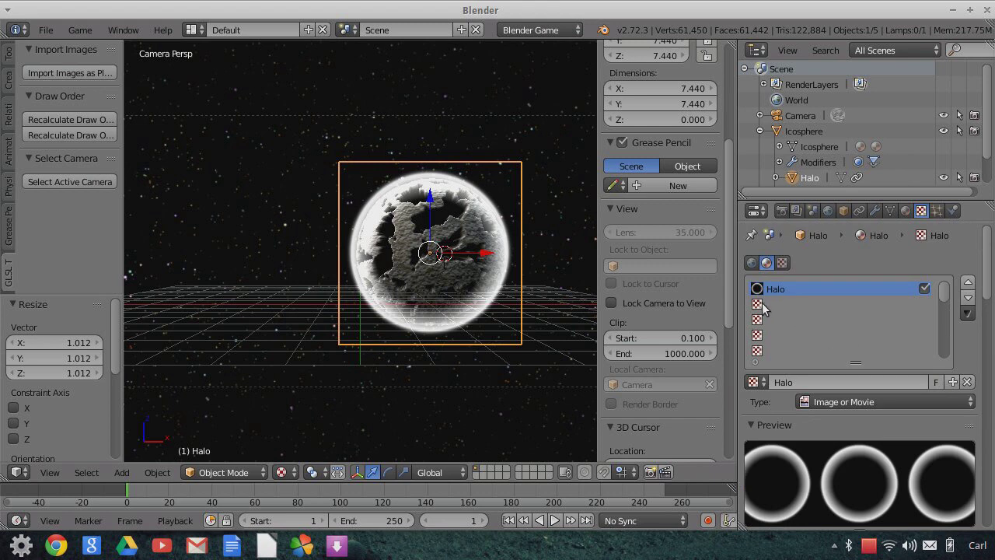
left_click(839, 304)
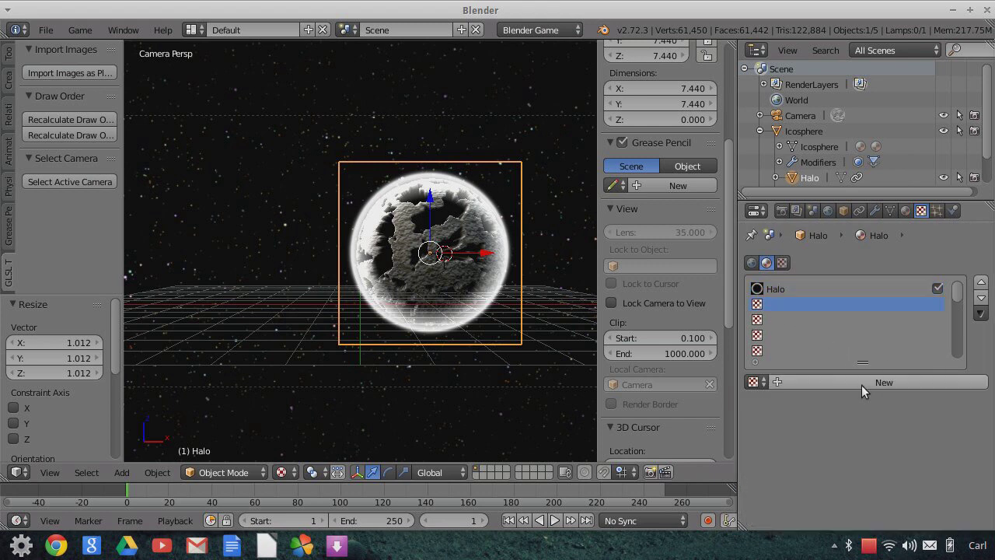
left_click(798, 387)
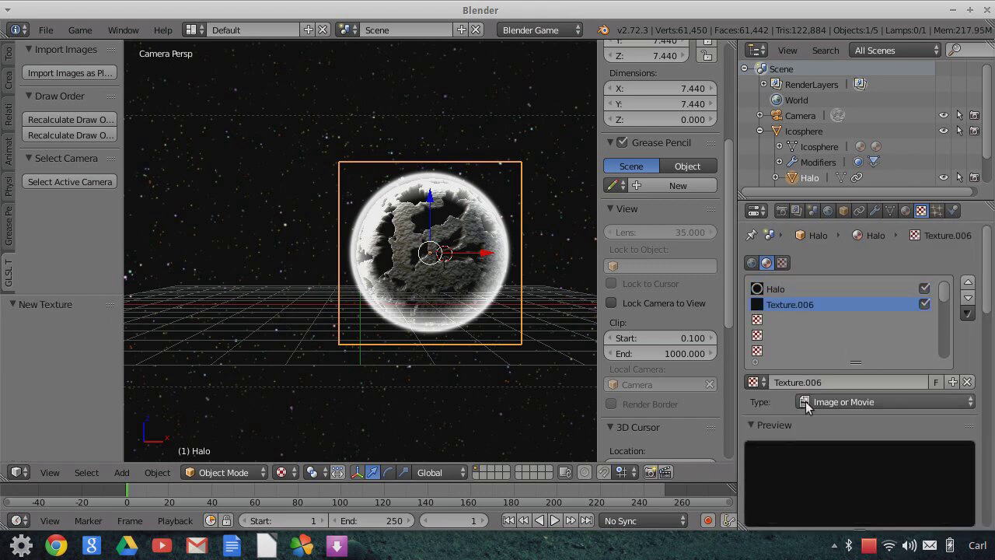
left_click(755, 382)
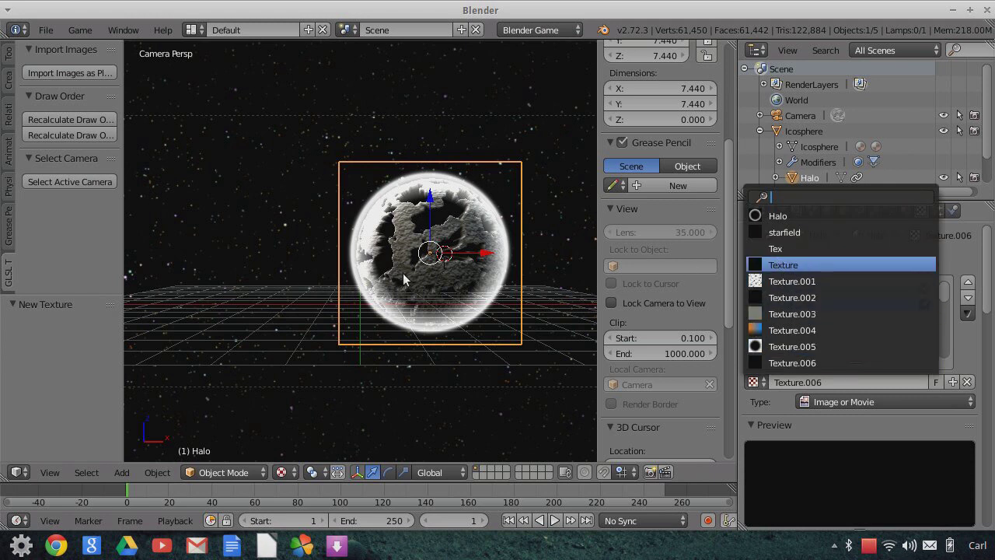
key("Return")
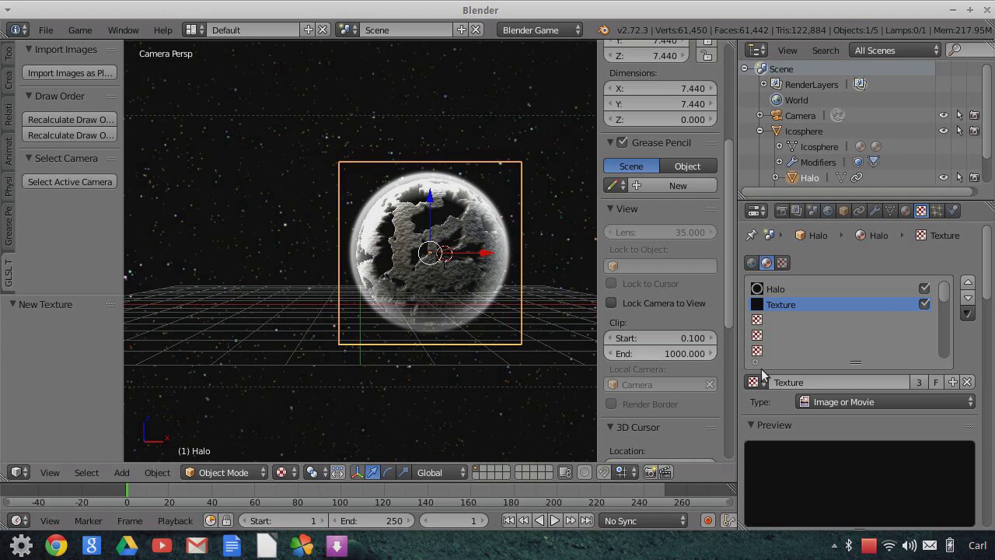
Fill the Halo material's third texture slot with the existing texture named Texture as well.
left_click(777, 319)
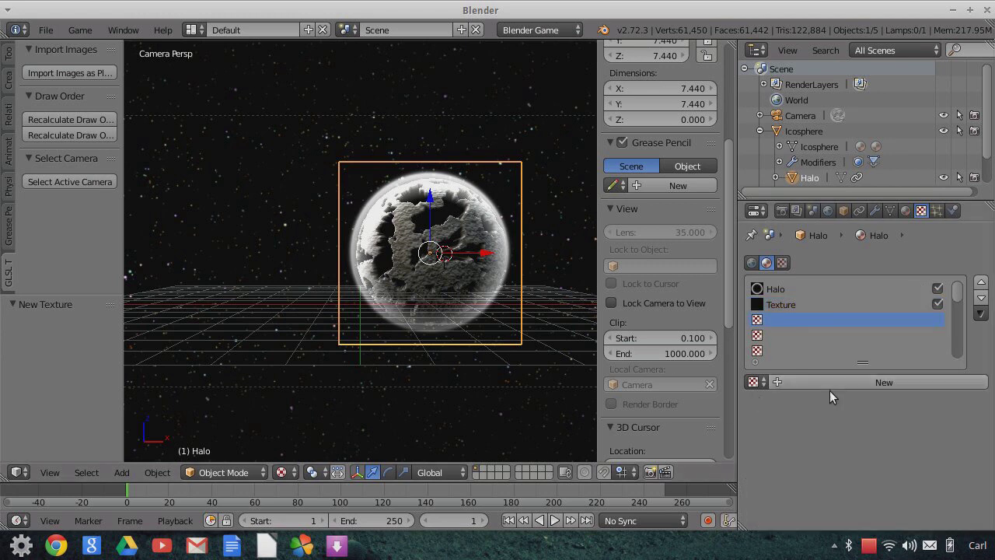
left_click(816, 382)
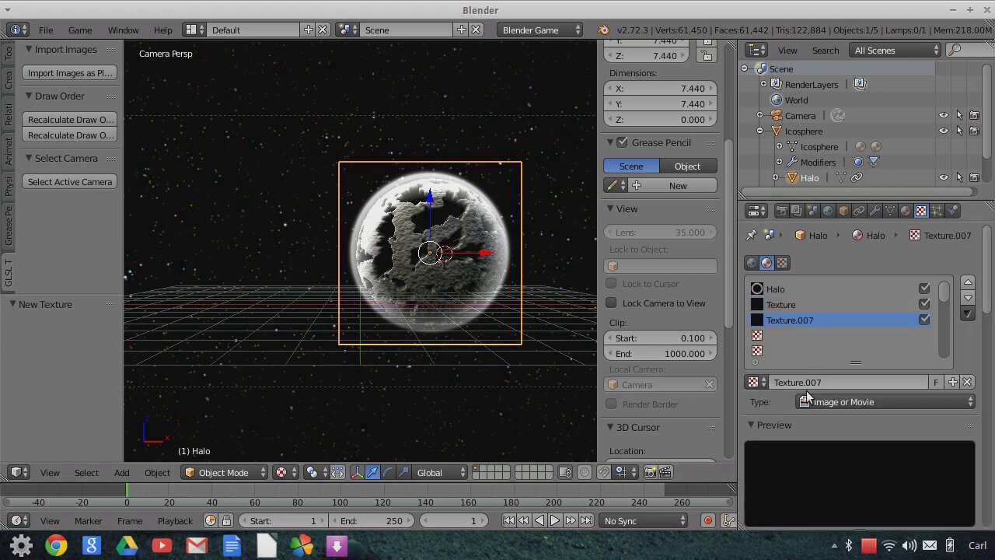
left_click(753, 382)
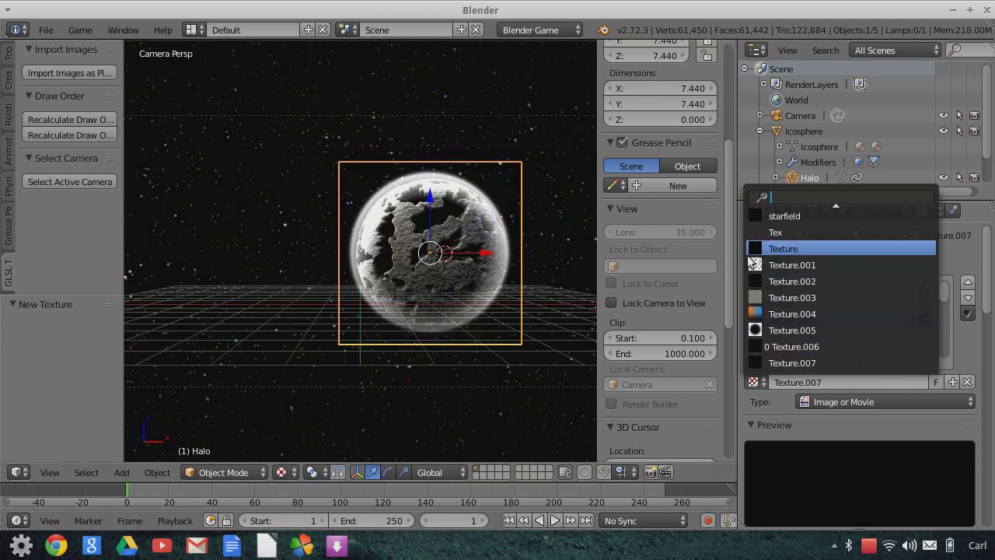
key("Return")
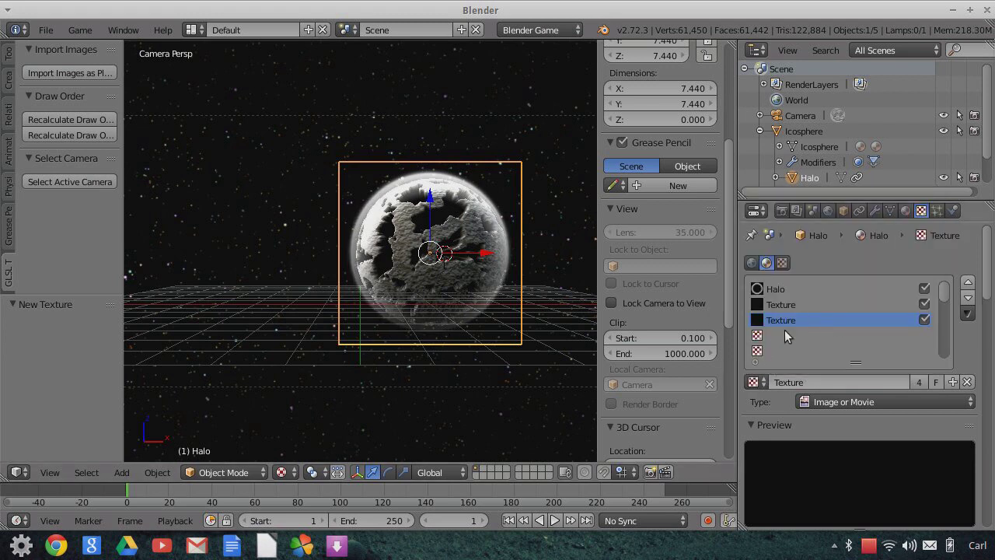
Assign the existing Texture.002 to the fourth texture slot of the Halo material.
left_click(847, 339)
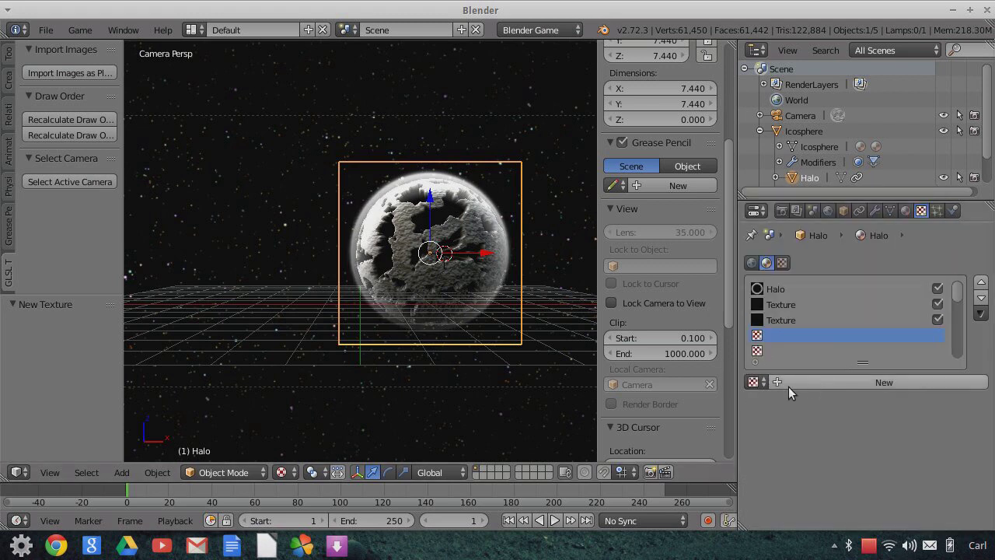
left_click(756, 381)
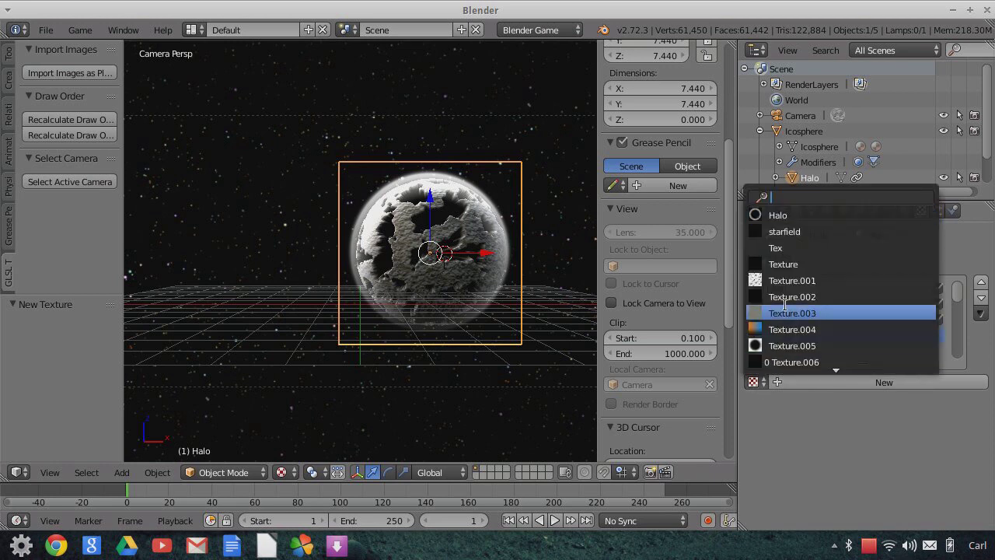
key("Return")
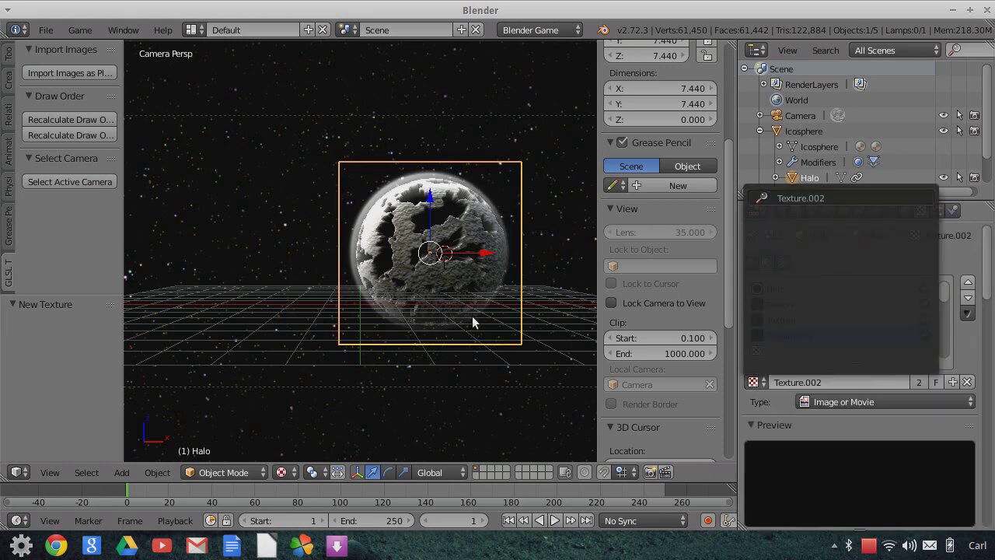
scroll(498, 280, "up", 2)
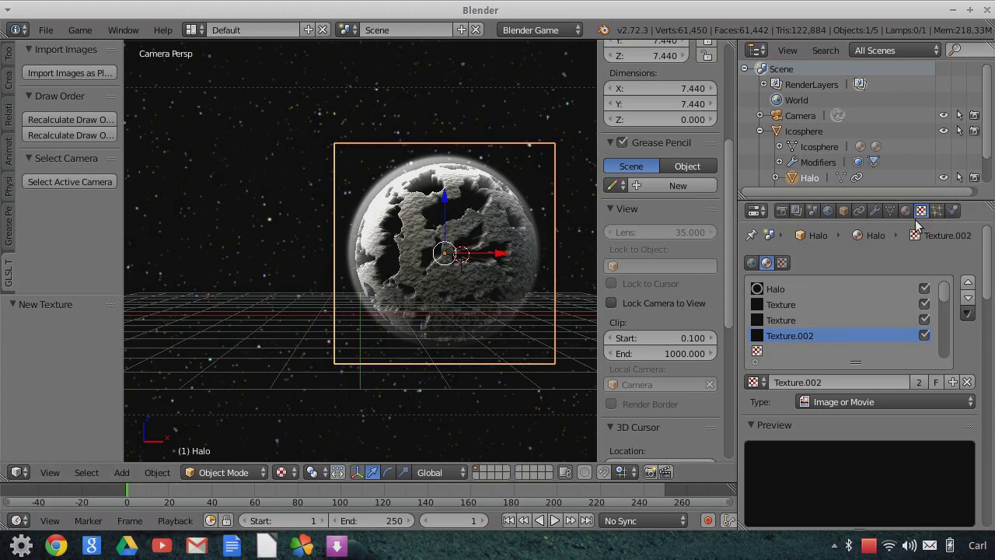
Try an influence of 0.5 on the halo's Track To constraint, and restore it to 1.
left_click(858, 210)
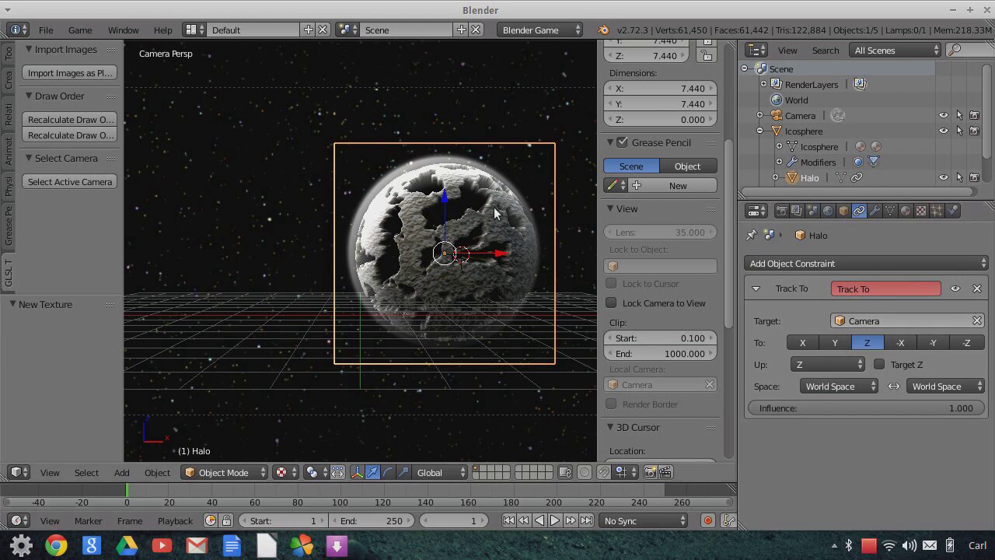
left_click(869, 407)
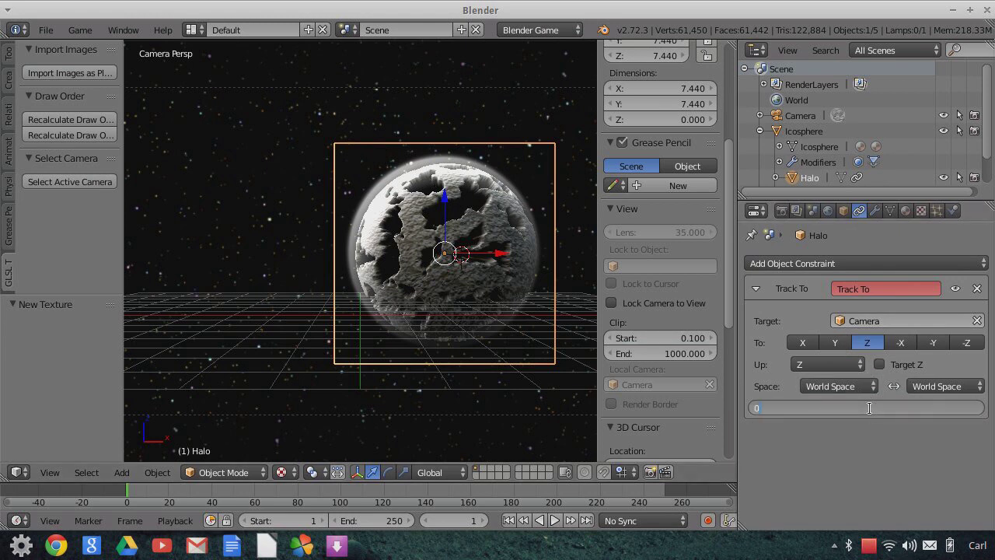
key("Return")
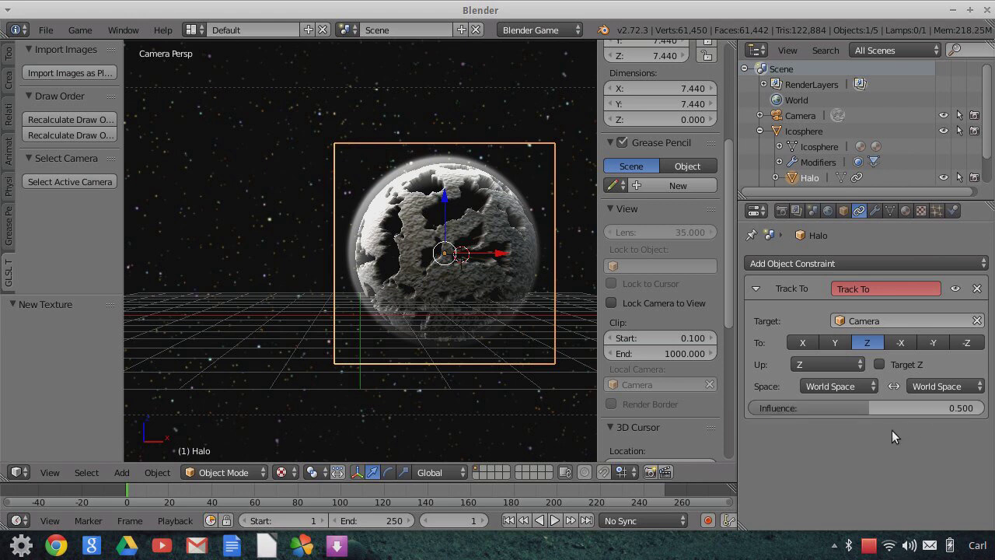
scroll(544, 331, "up", 1)
scroll(544, 332, "down", 1)
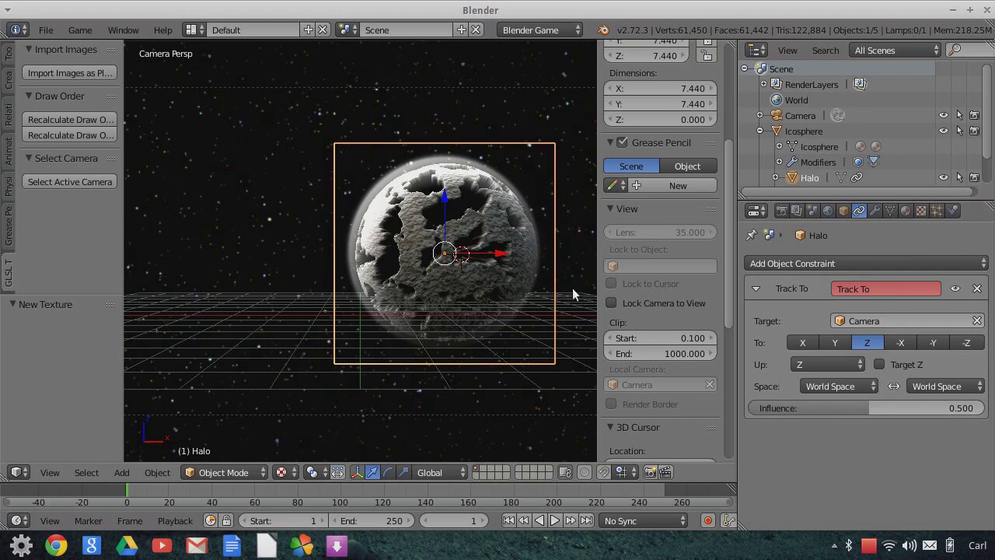
left_click_drag(863, 408, 984, 408)
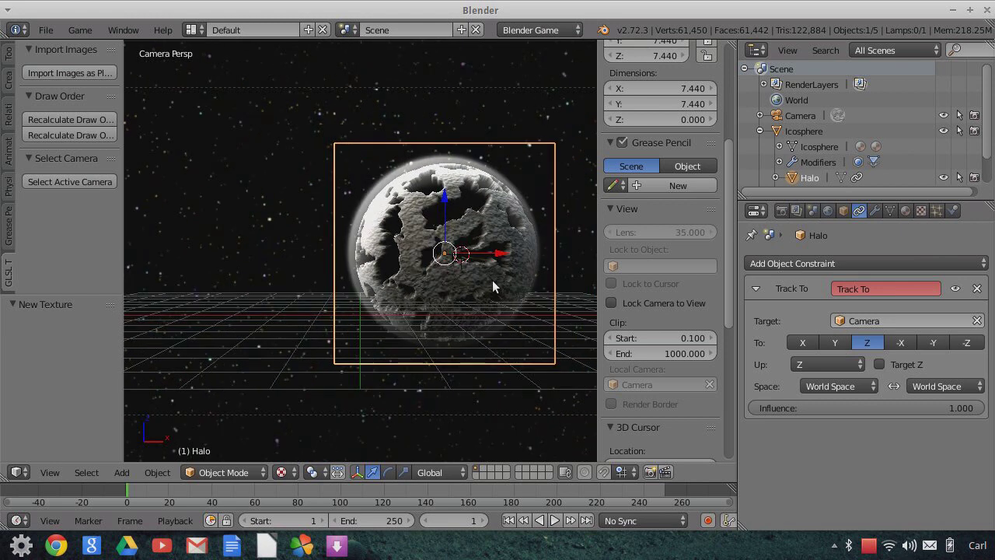
Disable the halo's Track To constraint and rotate the plane about -11.4° around the global Z axis.
left_click(956, 288)
key("r")
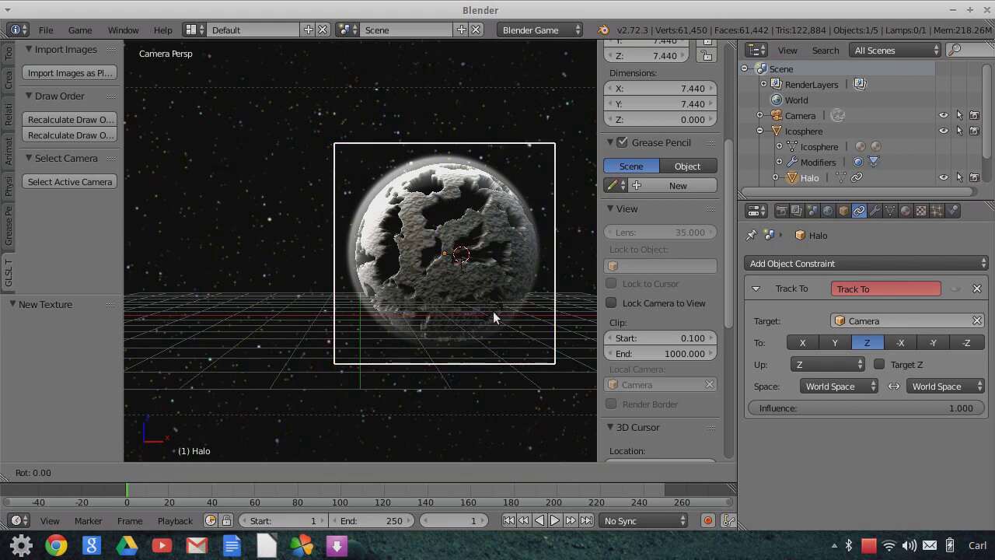
key("z")
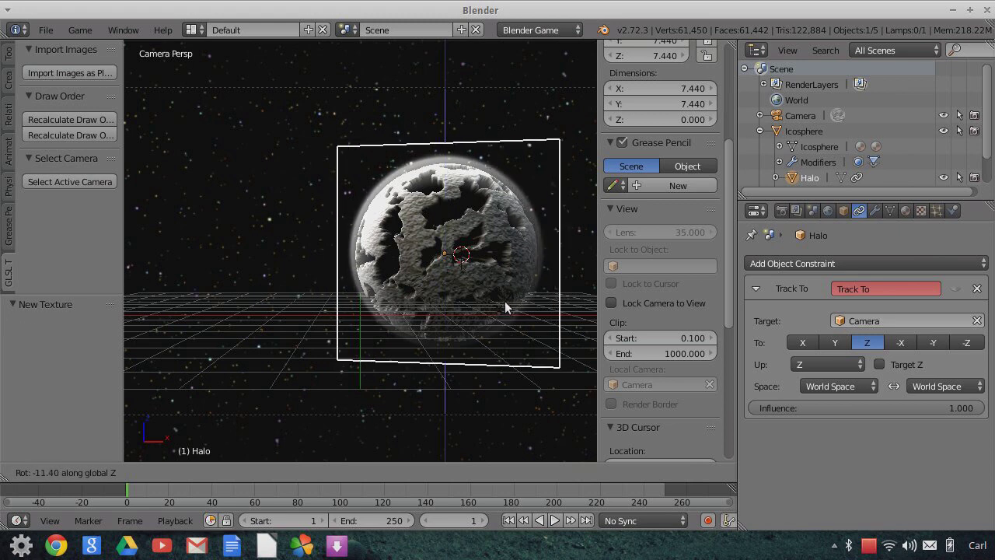
left_click(516, 303)
key("Home")
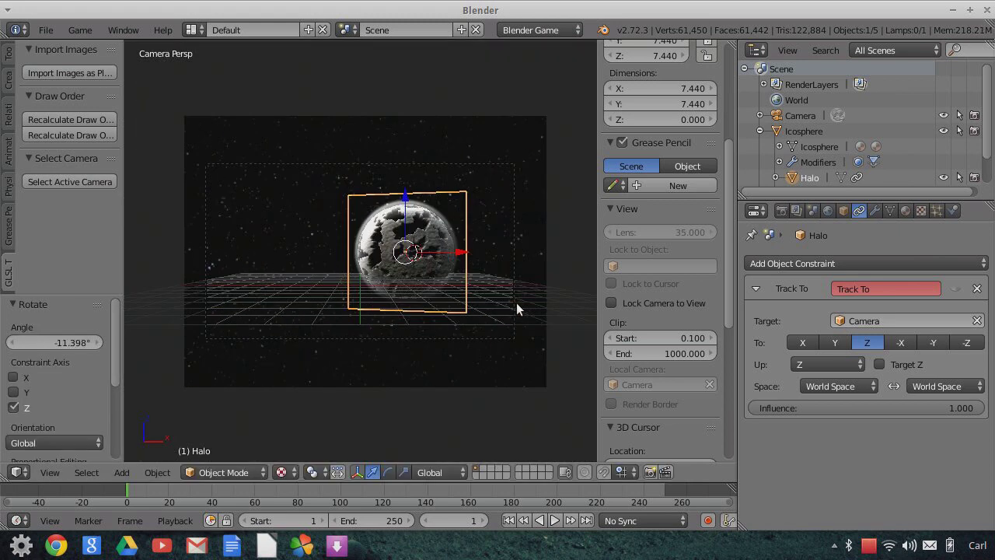
Snap the 3D cursor to the camera's location.
middle_click_drag(517, 302, 453, 384)
right_click(432, 409)
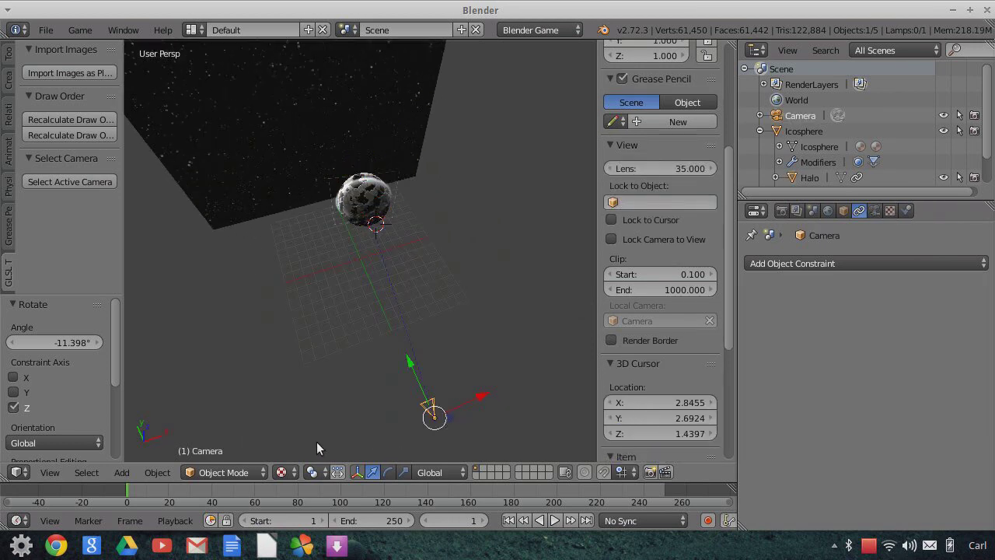
left_click(153, 475)
mouse_move(180, 343)
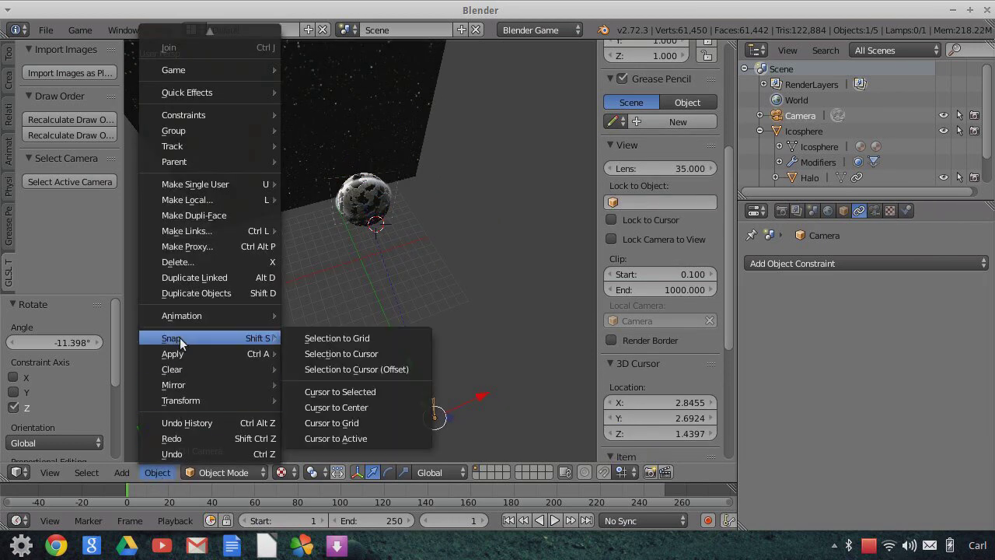
left_click(367, 391)
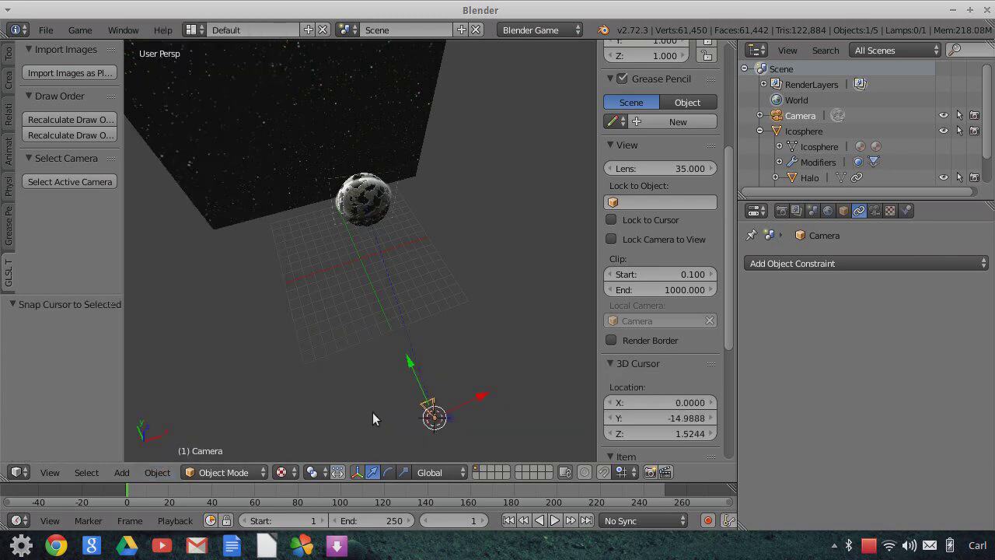
Add an empty at the 3D cursor and parent it to the camera.
left_click(9, 81)
scroll(69, 268, "down", 3)
scroll(68, 268, "down", 5)
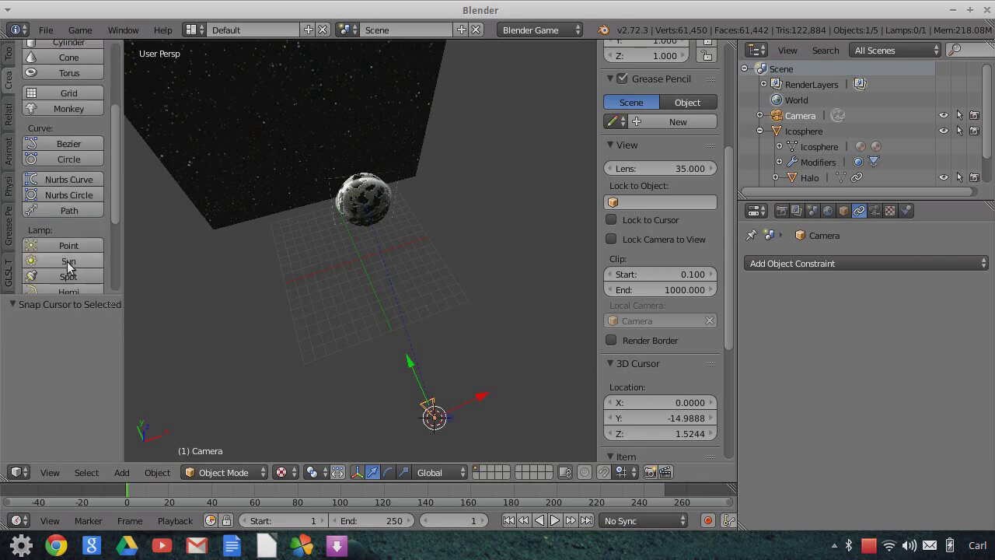
scroll(67, 261, "down", 3)
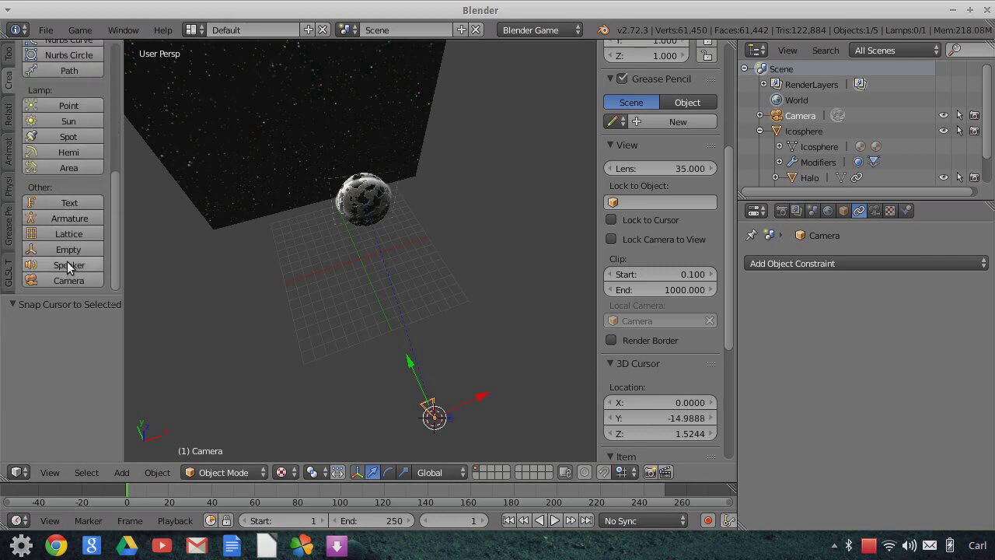
left_click(61, 247)
left_click_drag(777, 132, 778, 117)
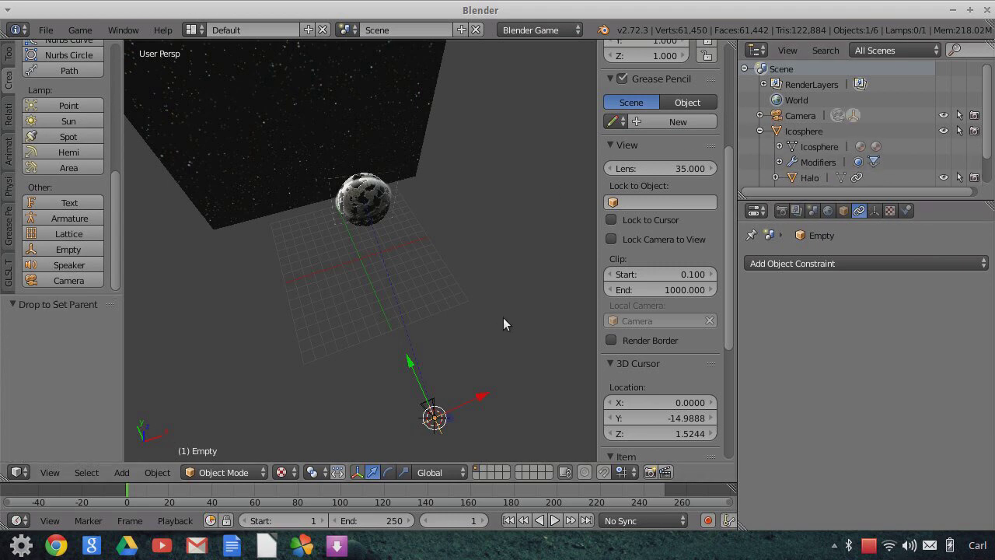
Move the empty behind the camera along global Y by about -16.3 units, and by a further -5.09 units.
scroll(503, 318, "down", 4)
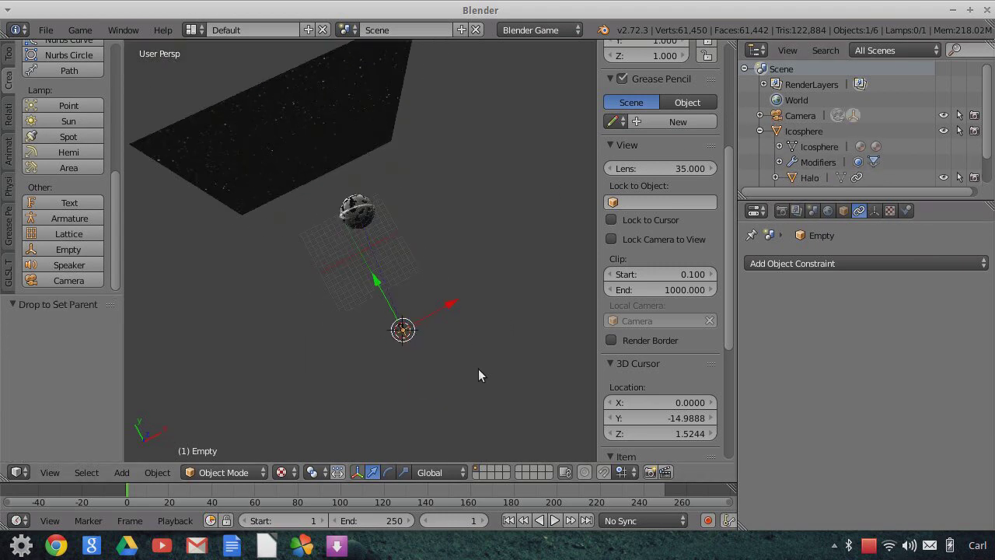
scroll(470, 368, "up", 2)
left_click_drag(407, 344, 482, 200)
scroll(481, 200, "down", 2)
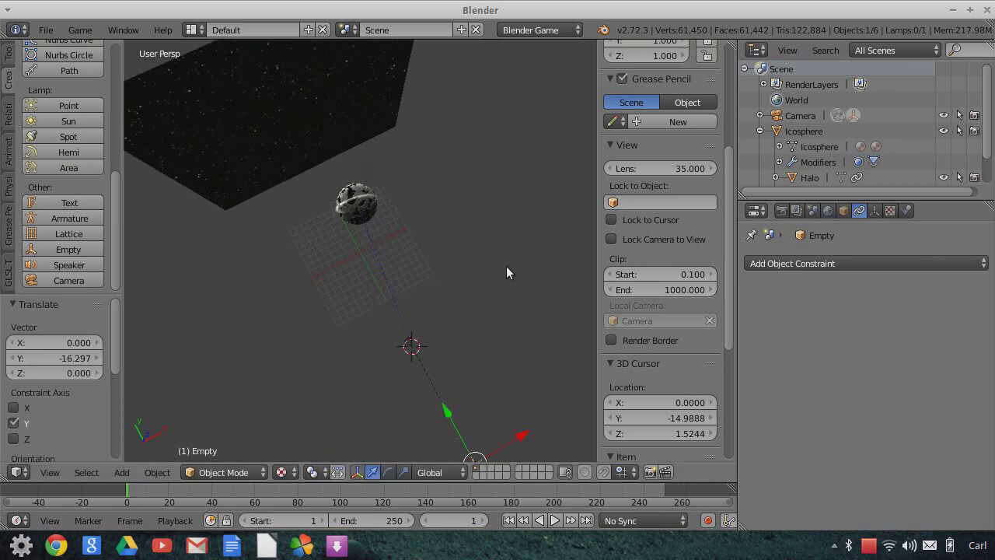
left_click_drag(453, 419, 477, 447)
mouse_move(455, 368)
middle_mouse_down()
mouse_move(484, 374)
mouse_move(452, 327)
mouse_move(439, 366)
middle_mouse_up()
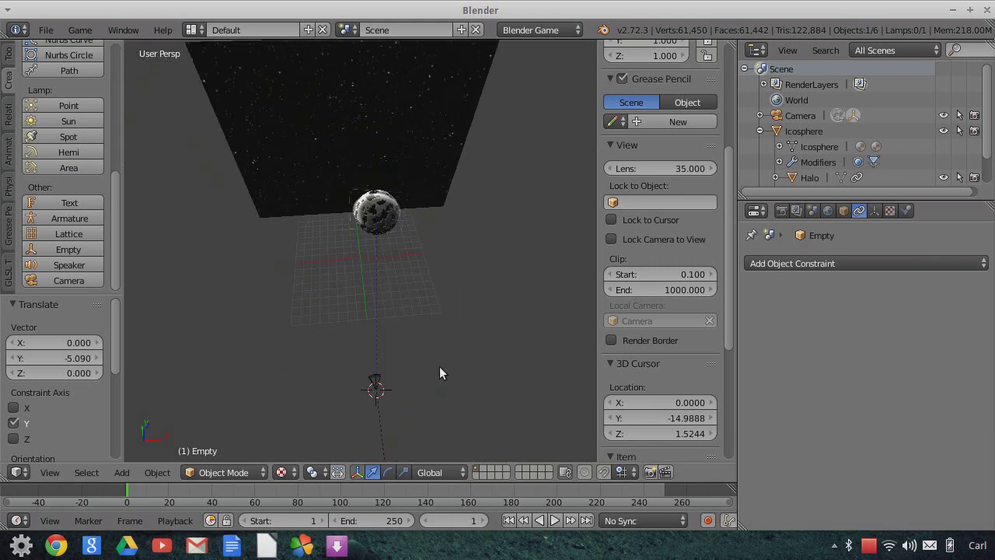
Select the camera and view the scene through it.
right_click(374, 389)
left_click(48, 472)
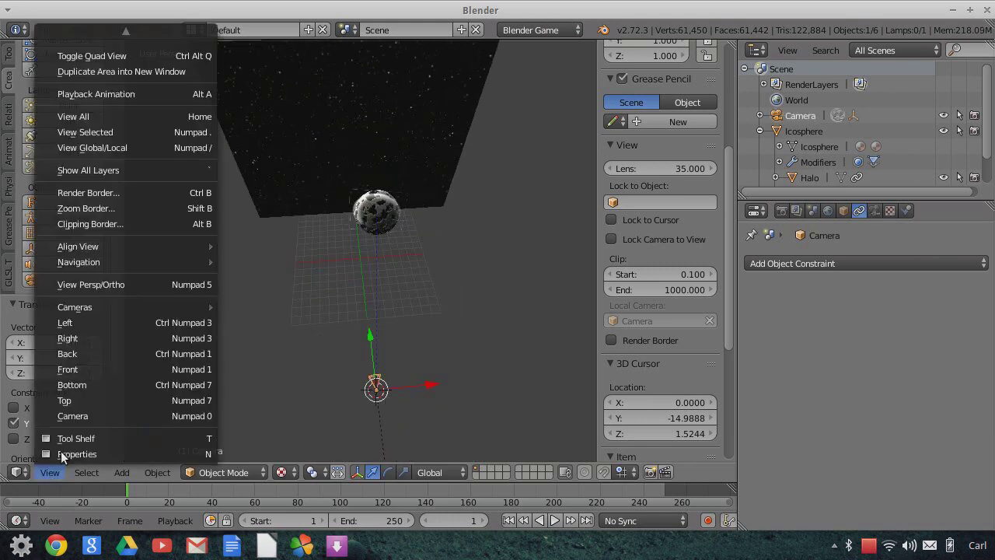
left_click(82, 414)
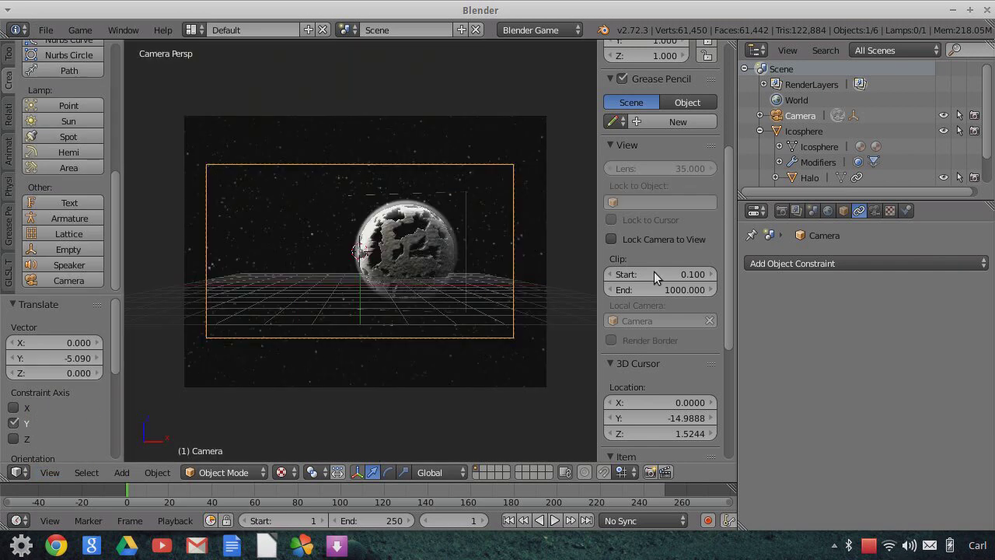
Retarget the halo's Track To constraint to the Empty and re-enable the constraint.
scroll(801, 154, "down", 2)
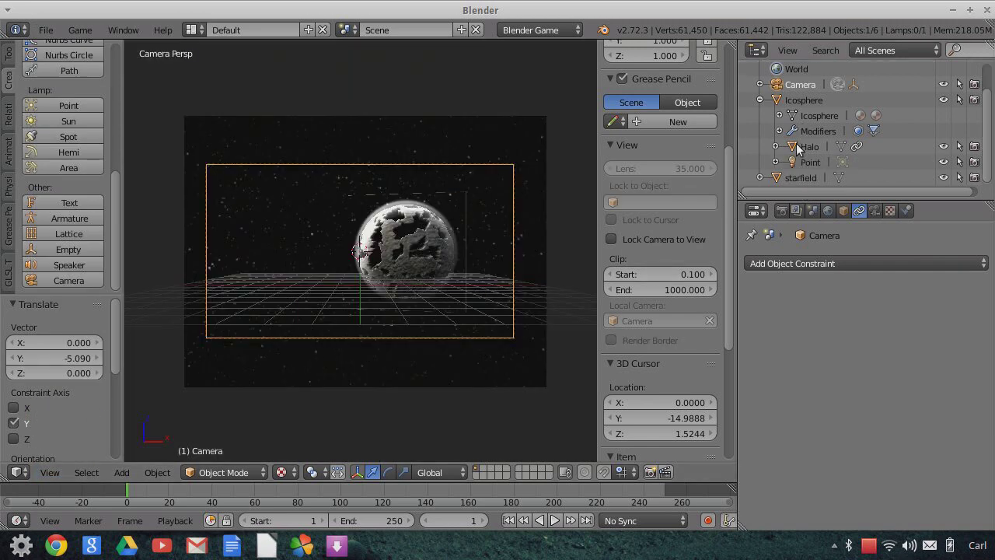
left_click(796, 144)
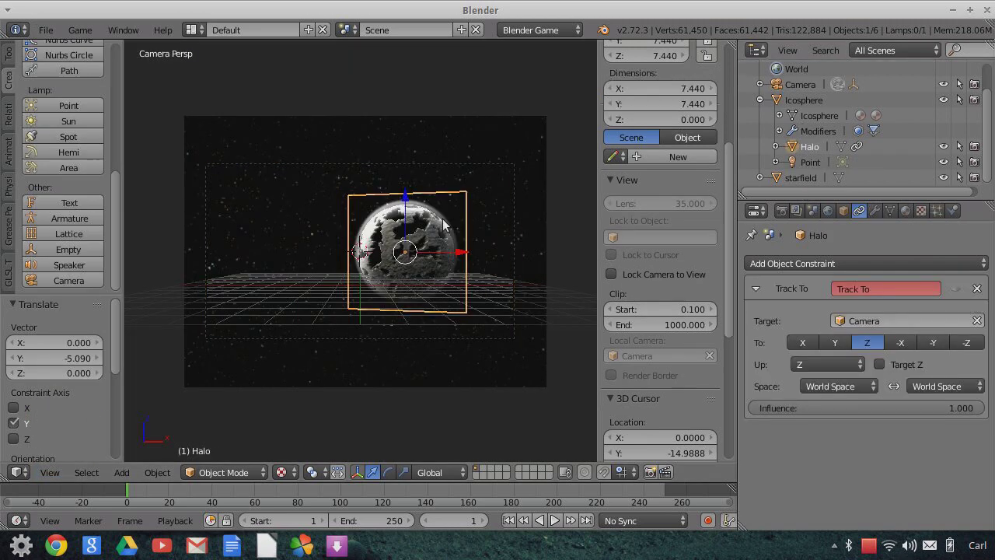
left_click(852, 320)
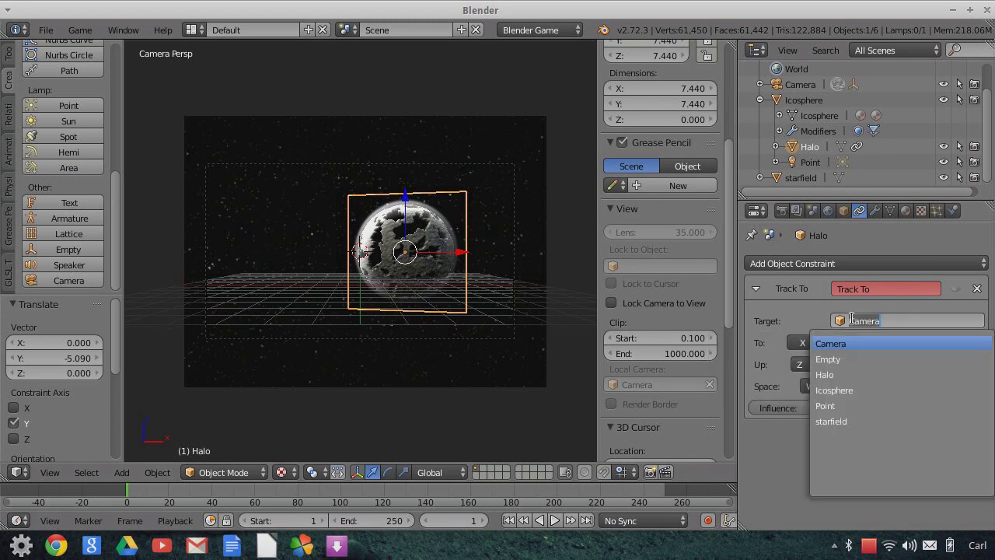
left_click(847, 359)
Scale the halo plane down uniformly to about 0.97 so it fits closer around the planet.
scroll(428, 309, "up", 2)
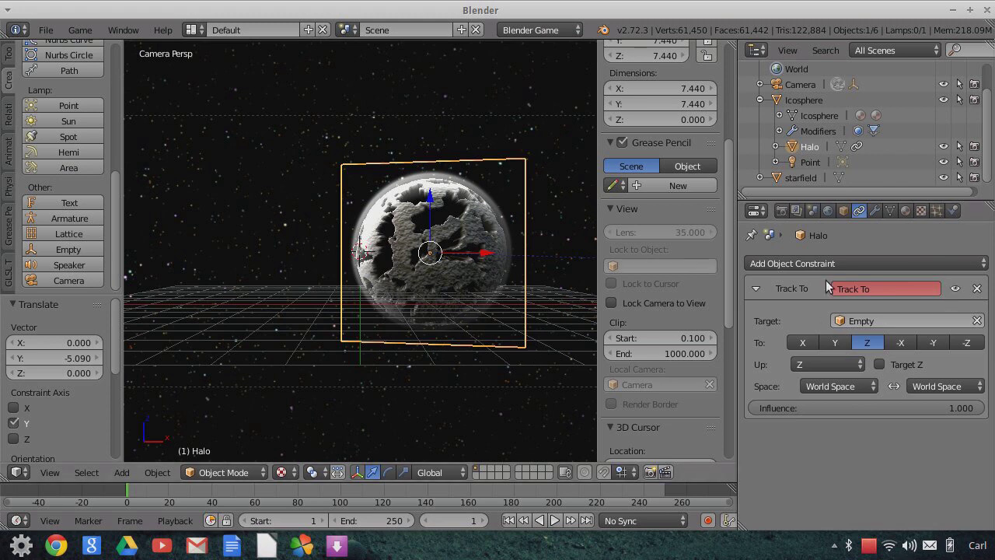
key("s")
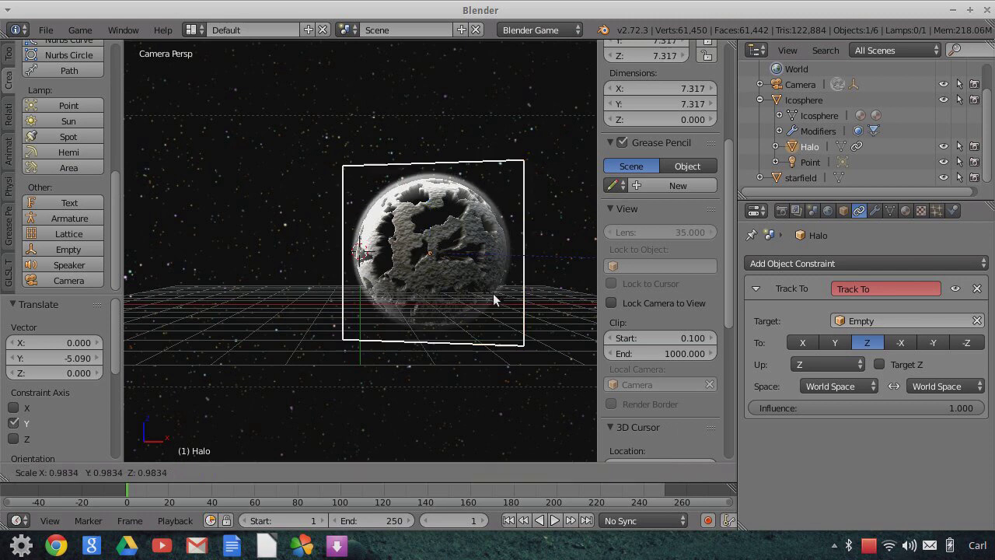
left_click(493, 293)
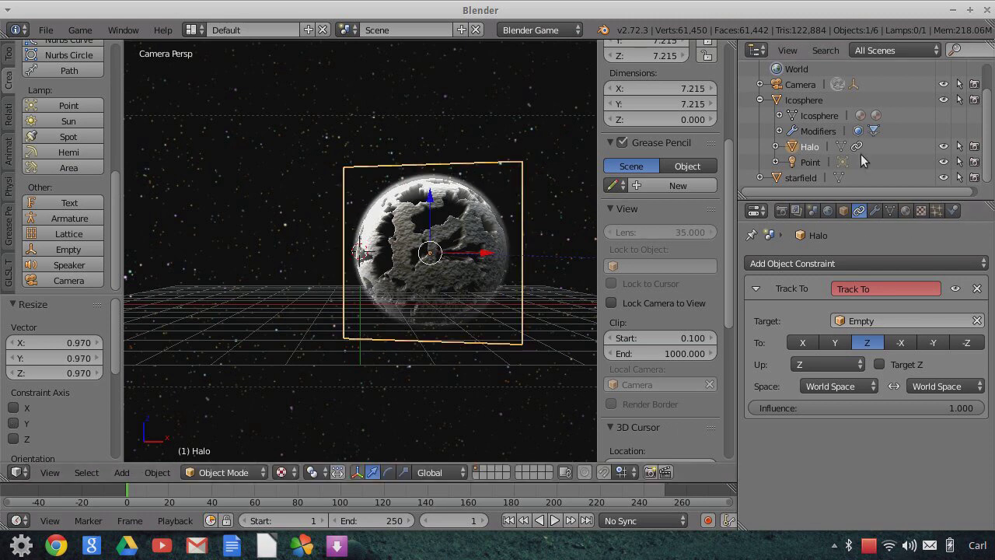
Enable shader nodes for the halo's material.
left_click(906, 210)
scroll(909, 317, "up", 15)
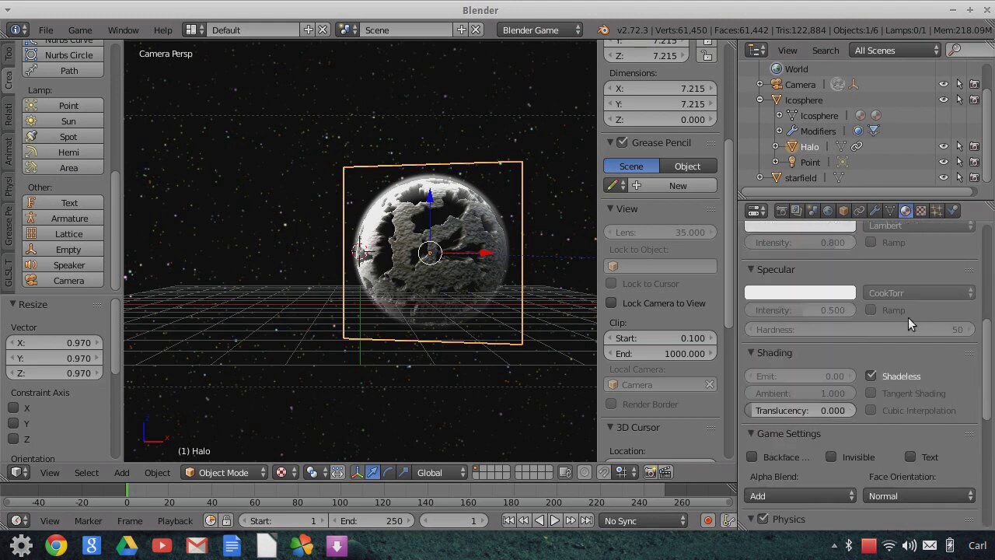
left_click(904, 313)
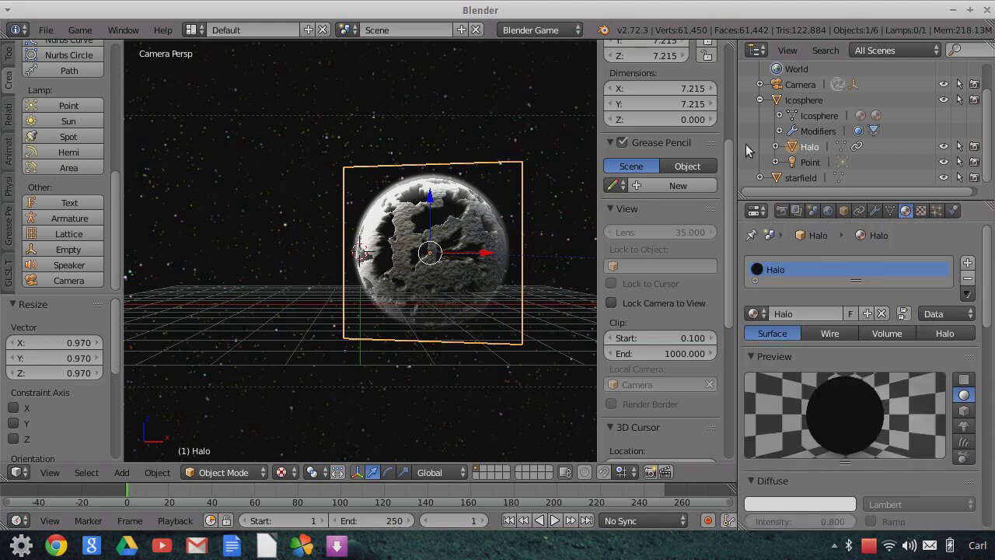
Split a second area off the 3D view, make it a Node Editor and hide its properties sidebar.
left_click_drag(731, 40, 510, 462)
left_click(504, 471)
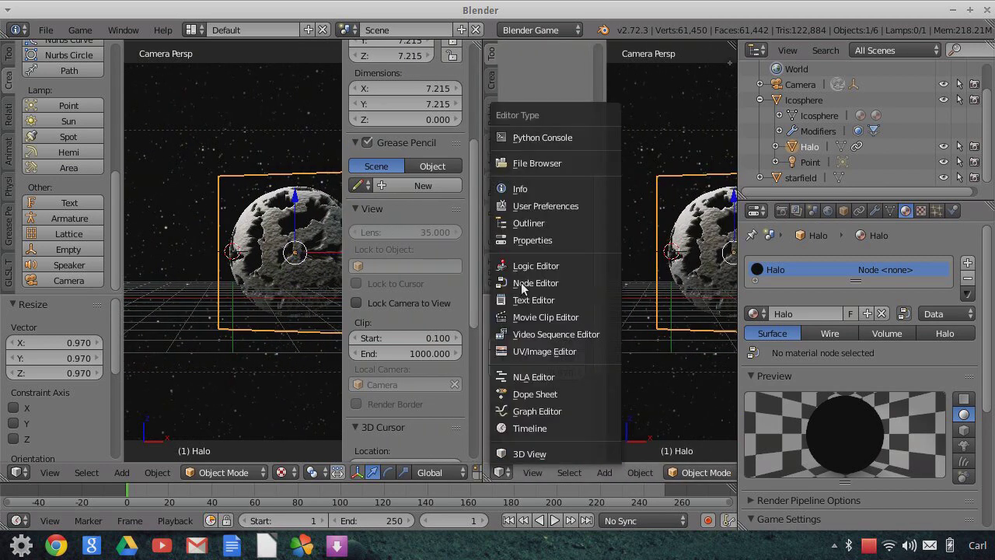
left_click(522, 283)
scroll(543, 311, "up", 1)
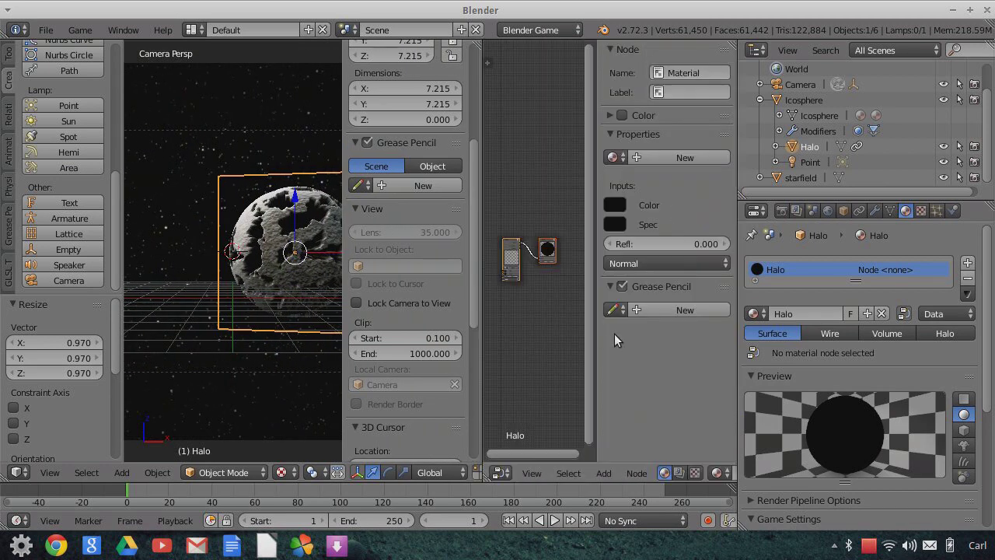
key("n")
Assign the Halo material to the Material node and move the Output node farther away to make room between them.
scroll(619, 337, "up", 4)
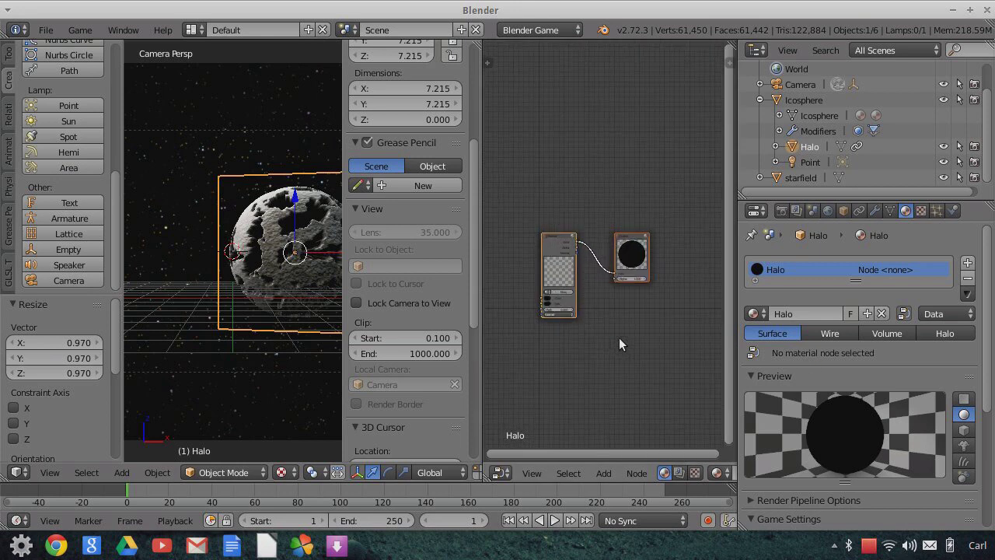
scroll(681, 293, "up", 3)
left_click(602, 259)
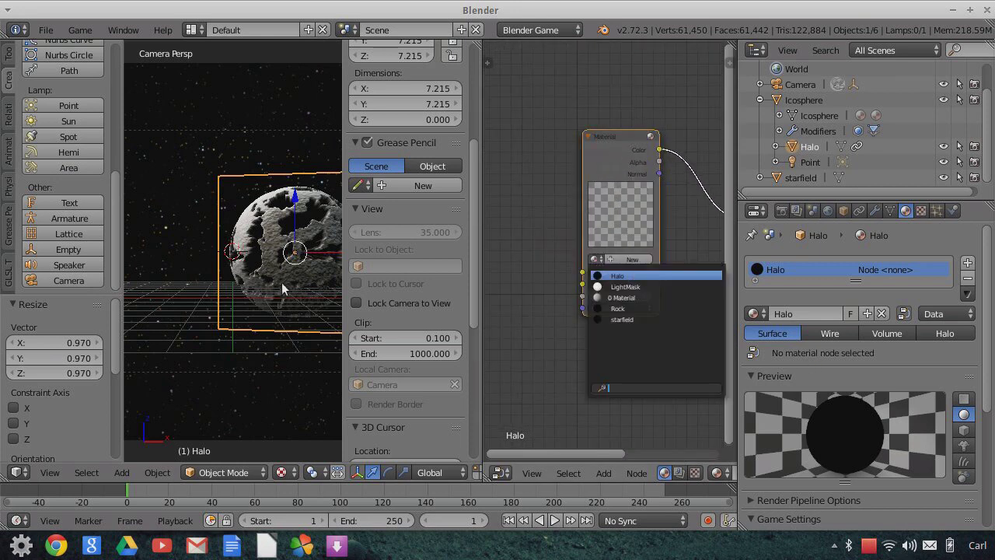
left_click(645, 275)
scroll(683, 290, "down", 2)
middle_click_drag(682, 289, 538, 328)
left_click_drag(611, 204, 775, 233)
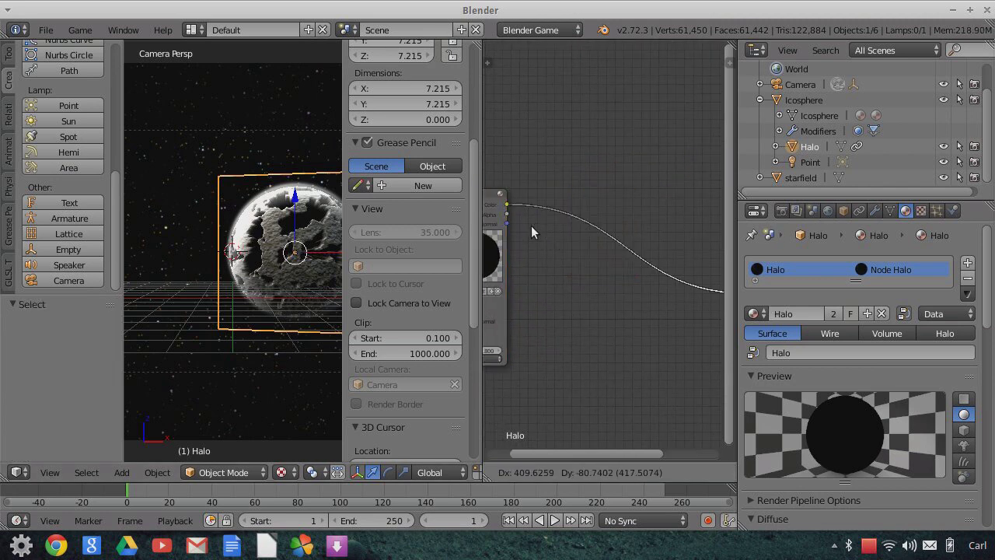
scroll(594, 324, "down", 1)
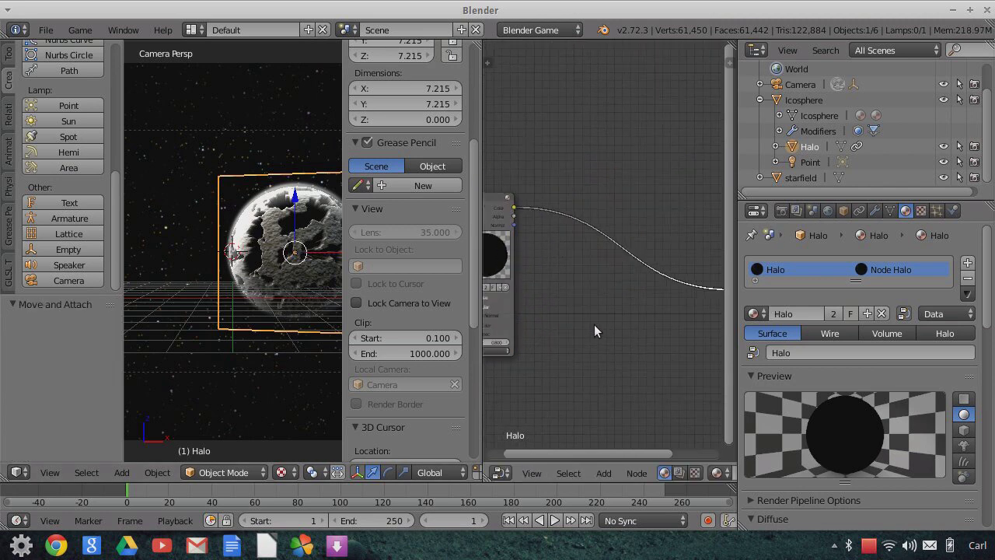
Insert an RGB Curves node on the link between the Material and Output nodes.
left_click(603, 473)
mouse_move(627, 437)
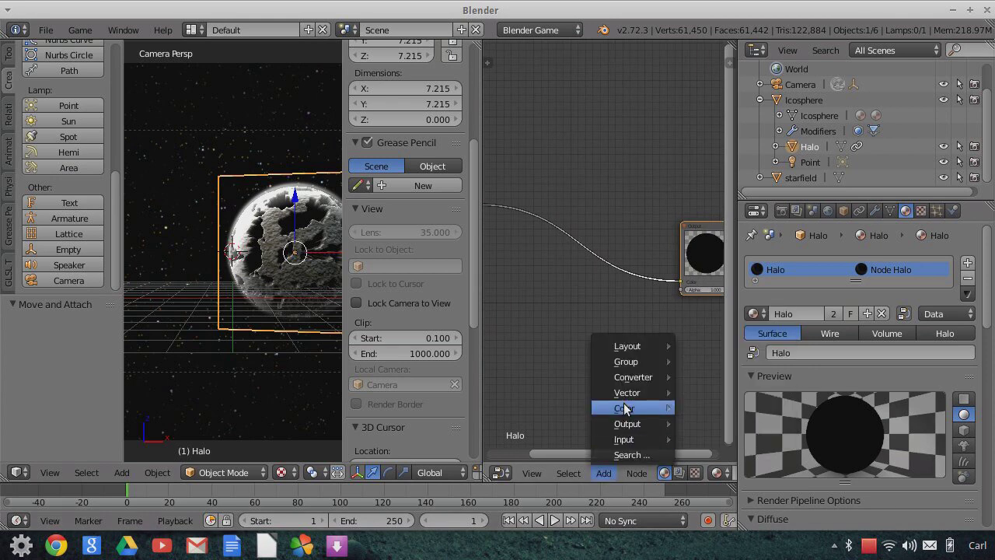
mouse_move(628, 408)
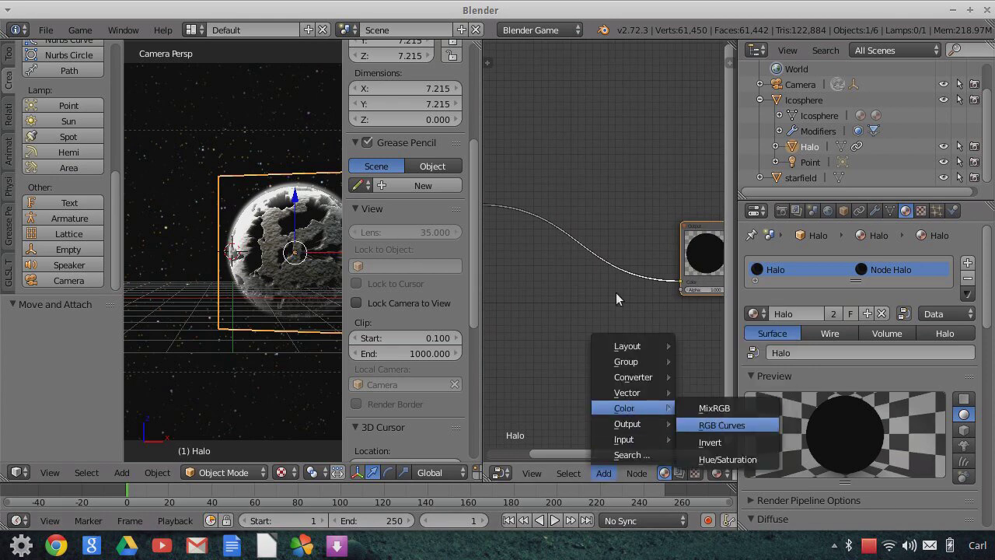
key("Return")
left_click(517, 187)
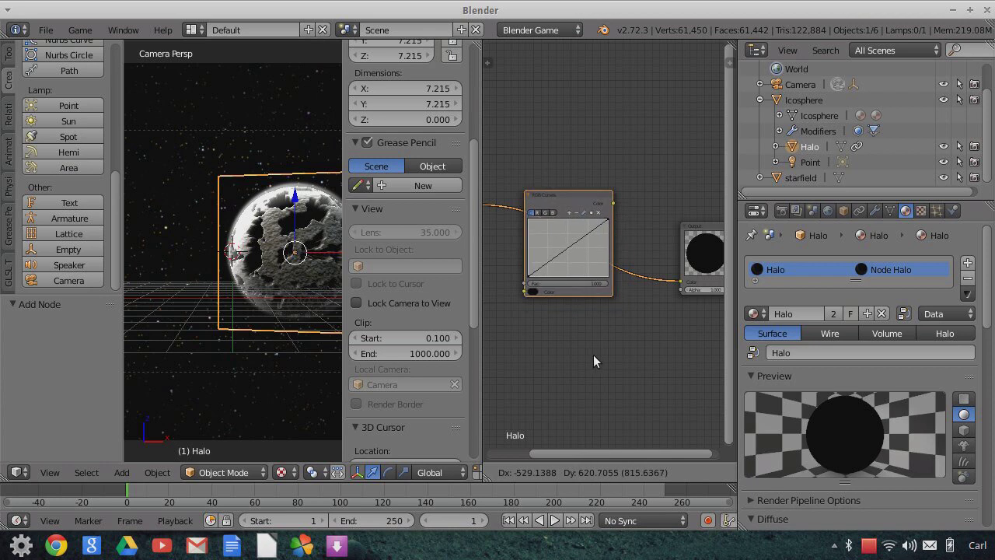
Bend the combined curve of the RGB Curves node downward with a point at about X 0.66, Y 0.31.
scroll(593, 355, "up", 3)
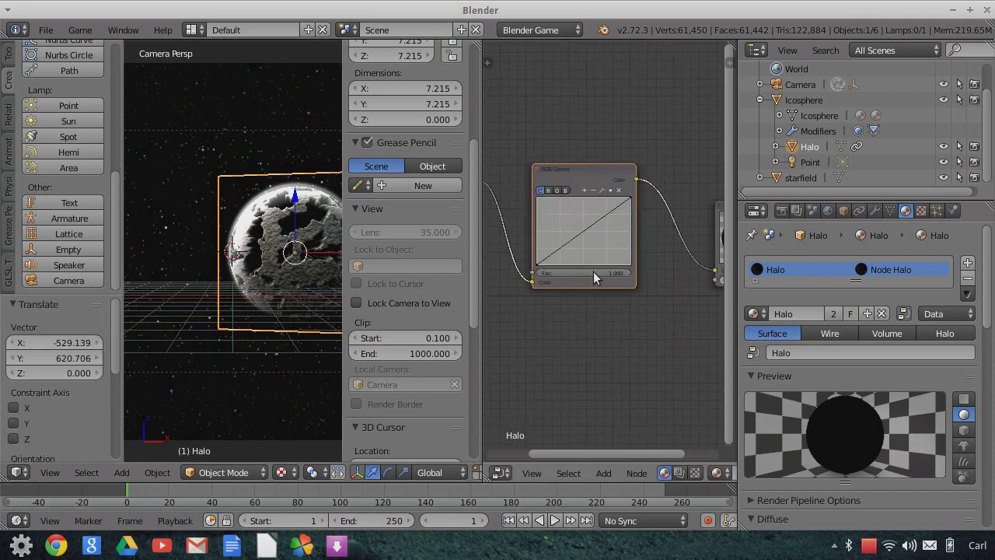
left_click_drag(582, 234, 598, 245)
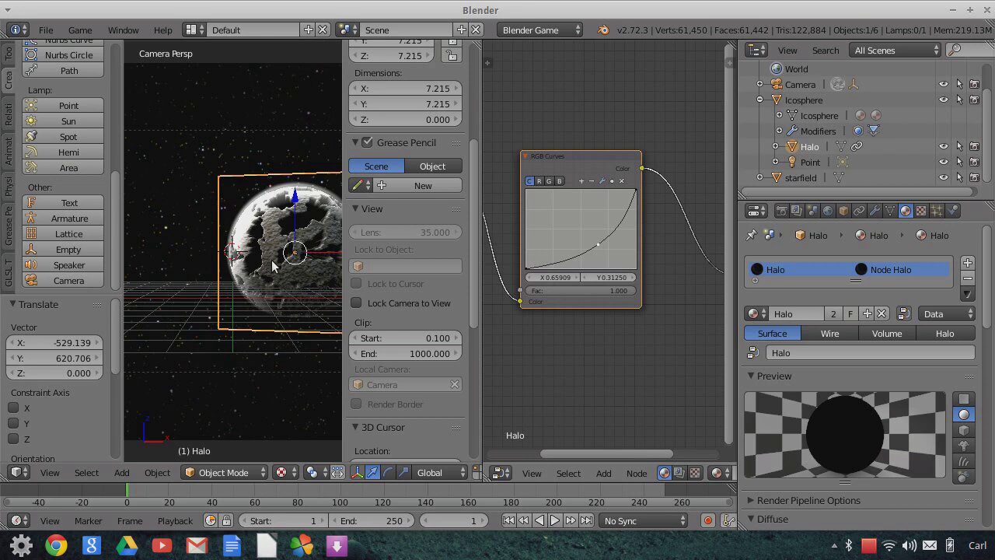
scroll(273, 272, "up", 2)
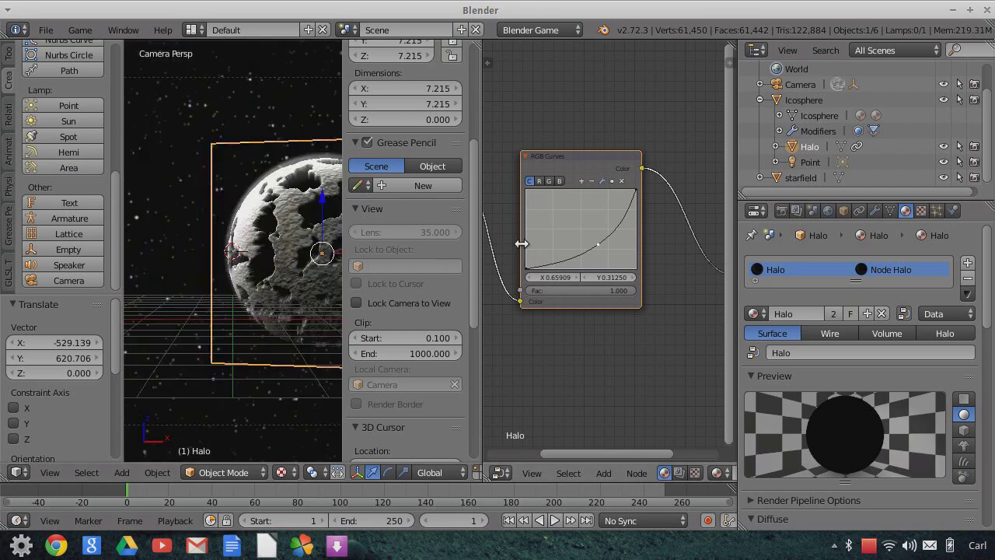
Raise the blue and green curves to about X 0.45, Y 0.58 and lower the red curve to about X 0.66, Y 0.33.
left_click(558, 181)
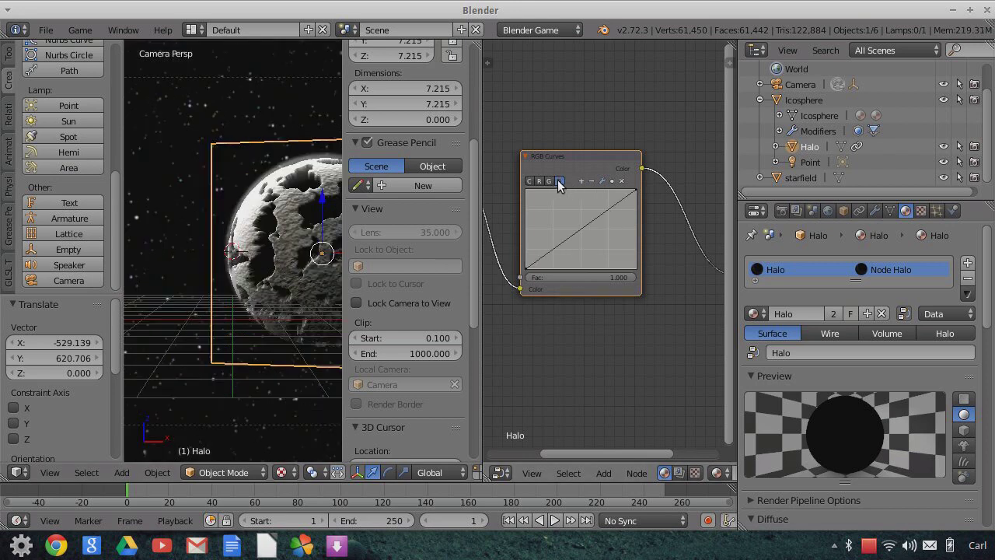
left_click_drag(585, 234, 584, 230)
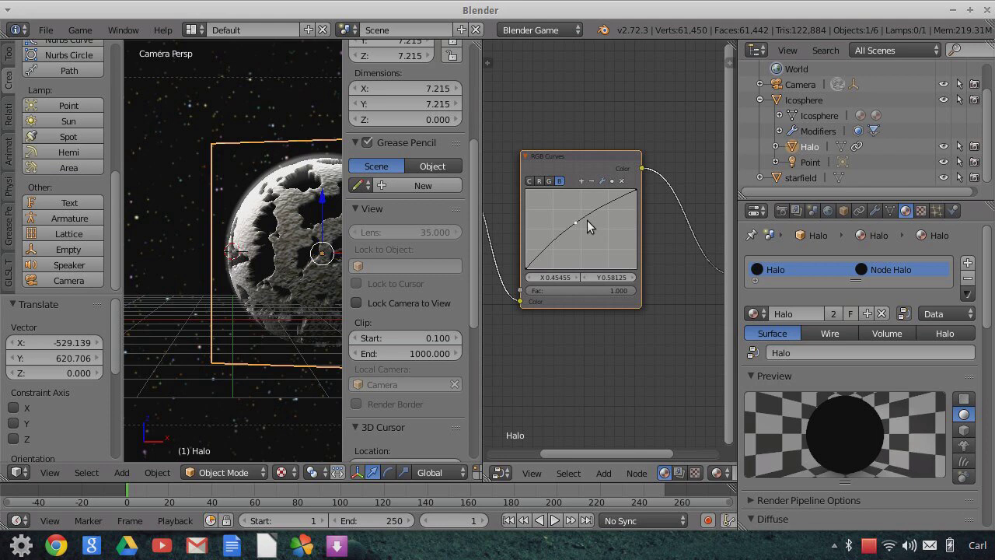
left_click(549, 181)
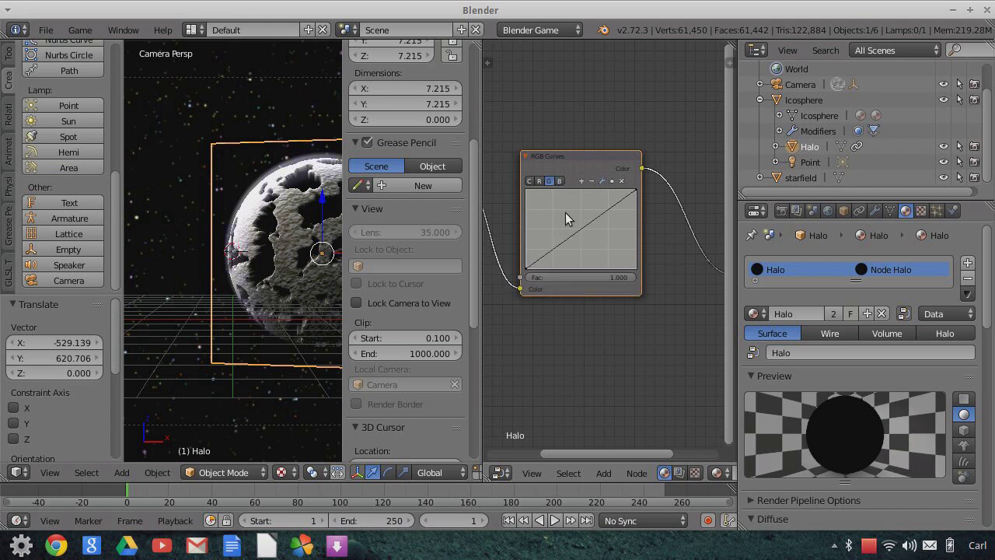
left_click_drag(577, 232, 574, 228)
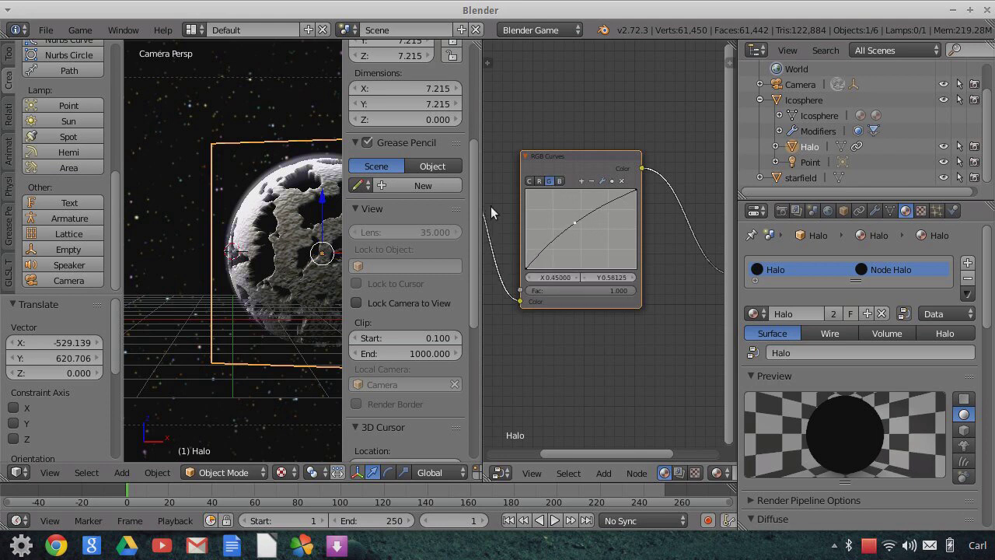
left_click(539, 182)
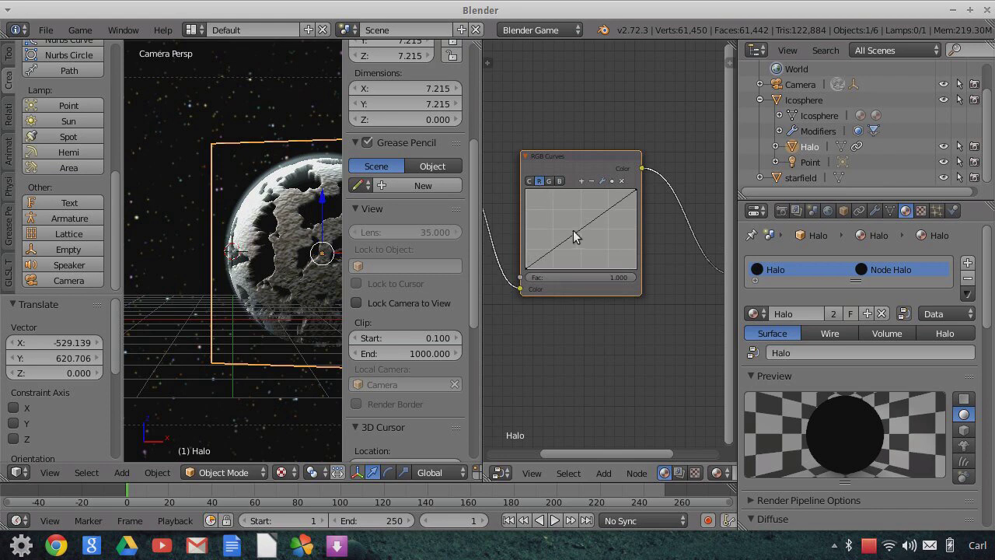
left_click_drag(577, 232, 598, 244)
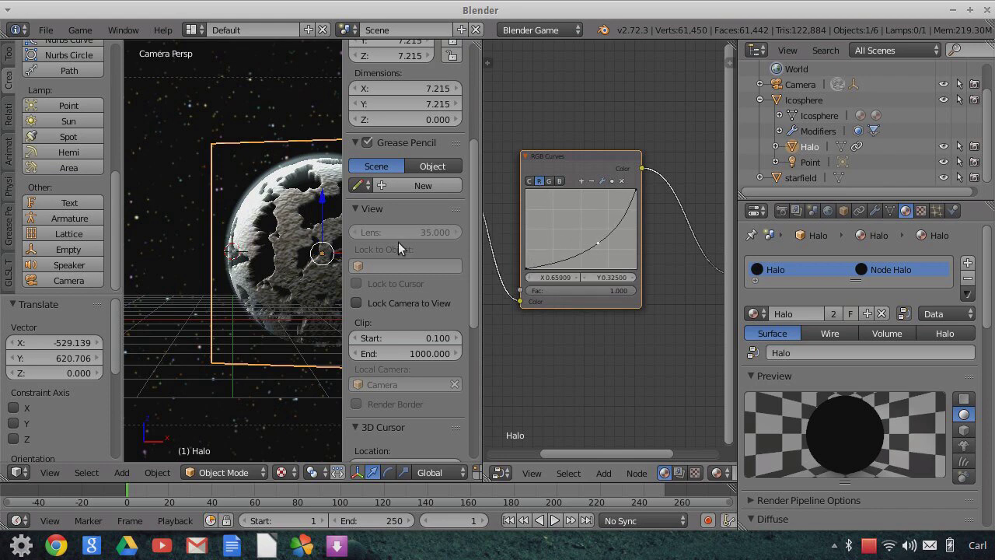
Lower the combined curve's middle point further to about X 0.71, Y 0.23 to darken the halo.
left_click(530, 181)
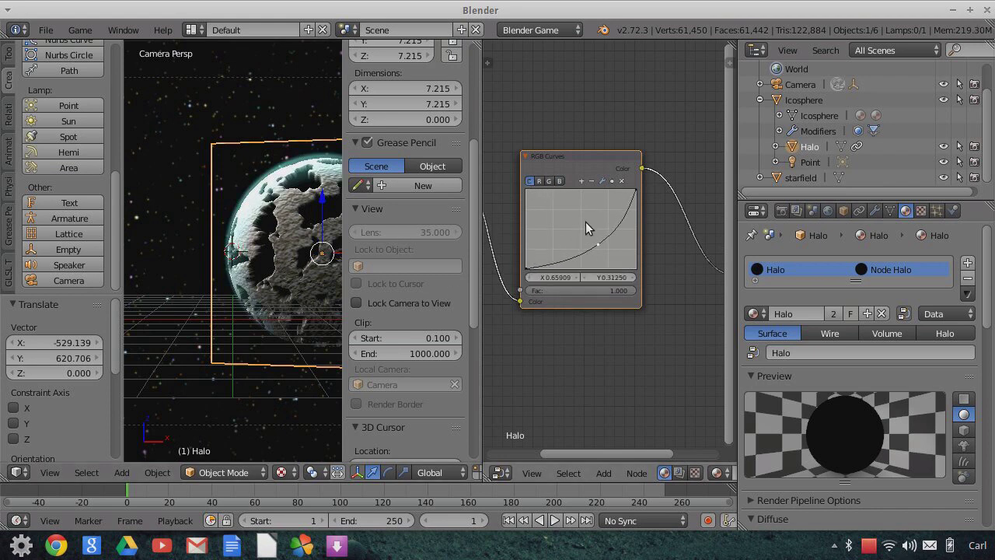
left_click_drag(595, 252, 604, 252)
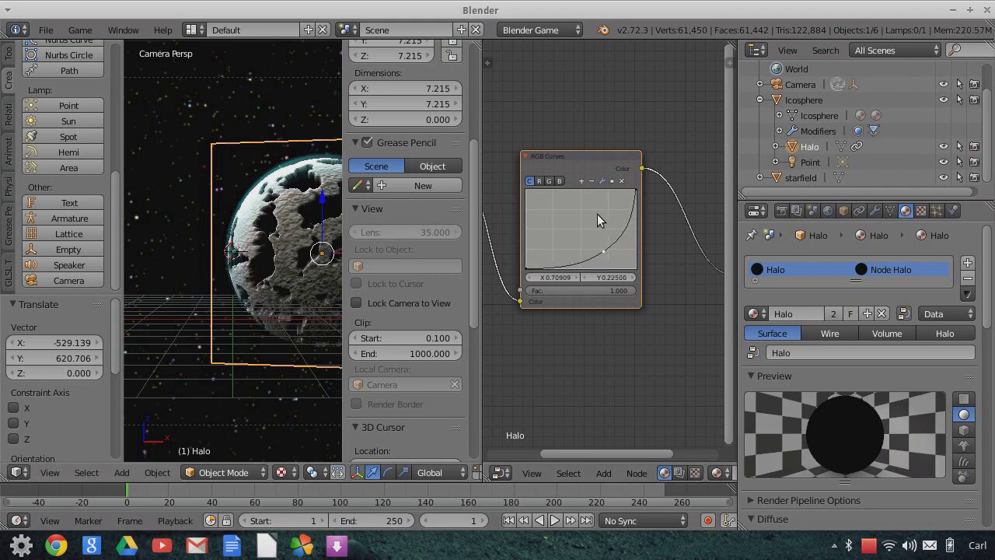
left_click_drag(634, 200, 635, 206)
Merge the Node Editor area back into the 3D view, select the camera and enable the Only Render and World Background display options.
left_click_drag(477, 44, 669, 226)
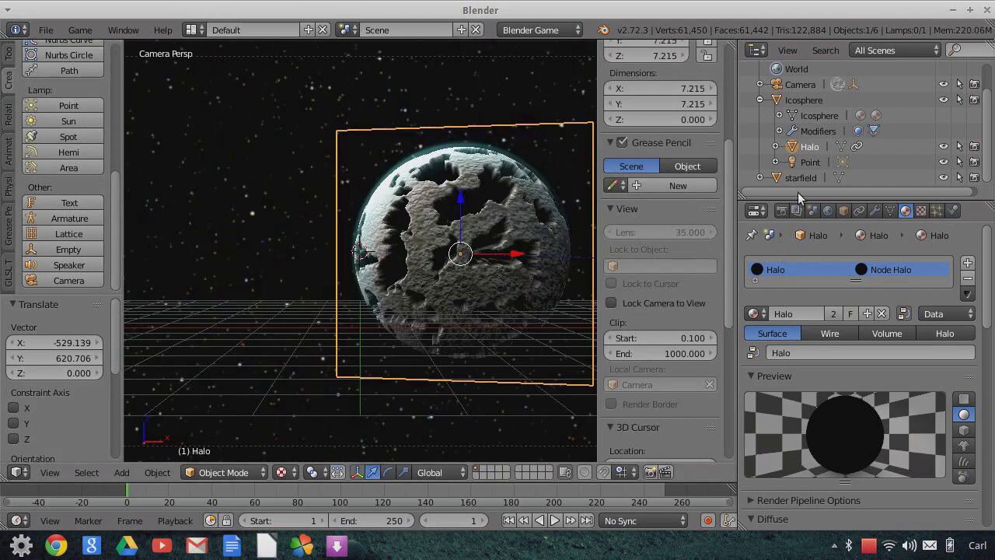
left_click(800, 84)
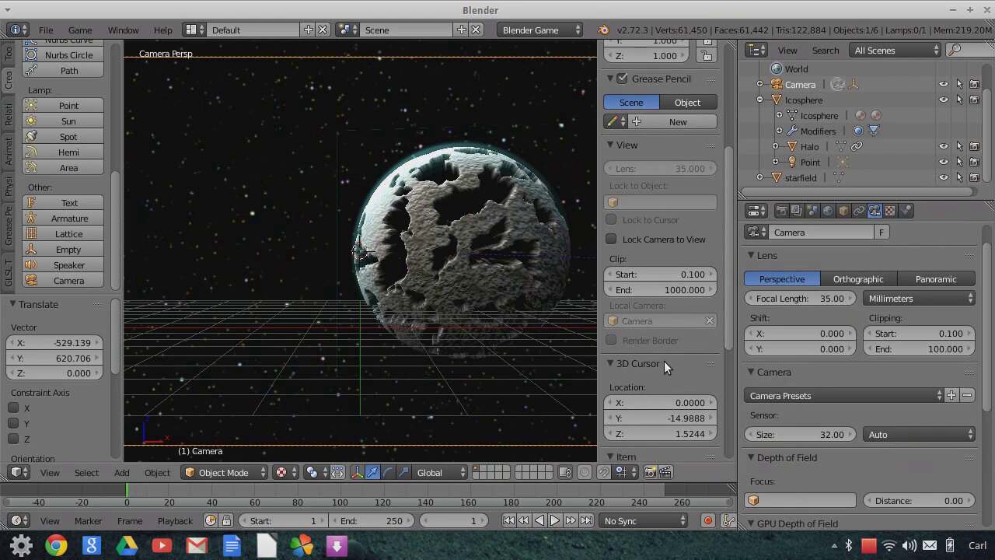
scroll(665, 361, "down", 1)
scroll(664, 361, "up", 5)
scroll(664, 361, "down", 12)
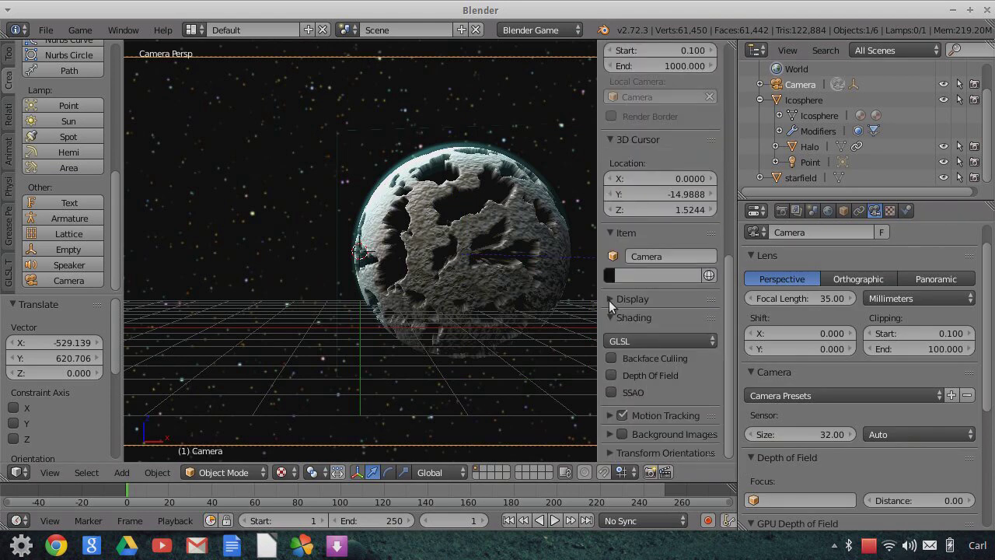
left_click(608, 300)
left_click(613, 322)
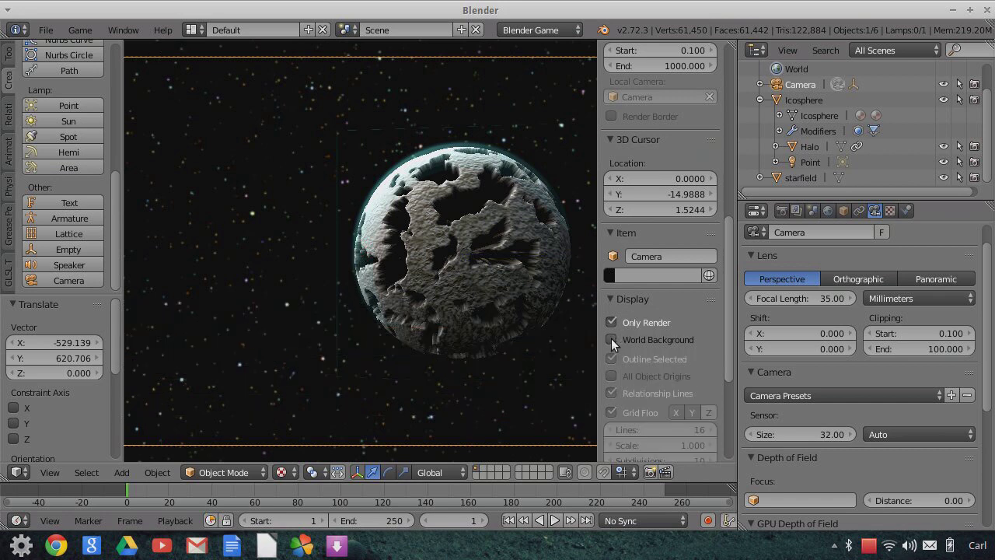
left_click(612, 340)
scroll(460, 331, "down", 1)
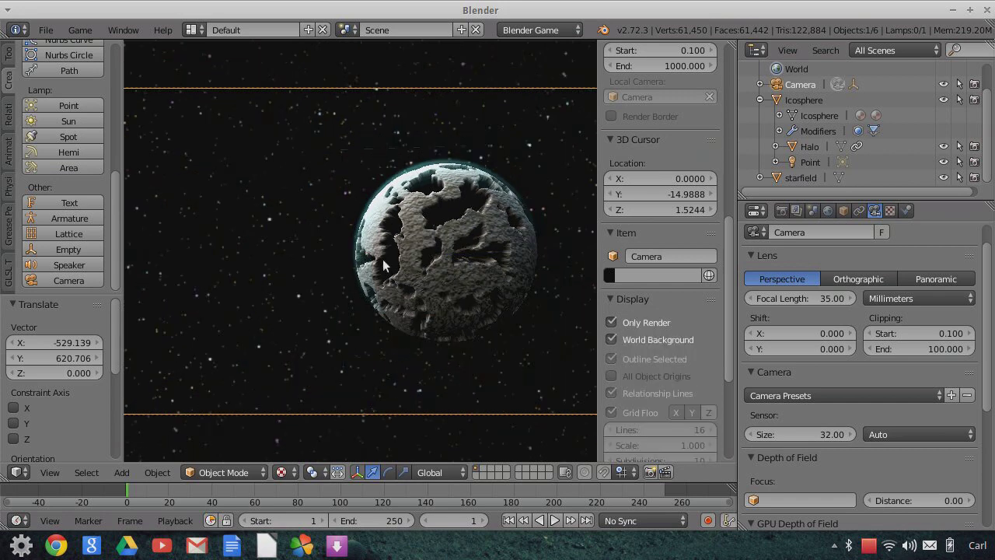
Examine the planet's surface, halo edge and starfield through the camera at several magnifications, and bring up the GLSL tools.
scroll(459, 297, "down", 1)
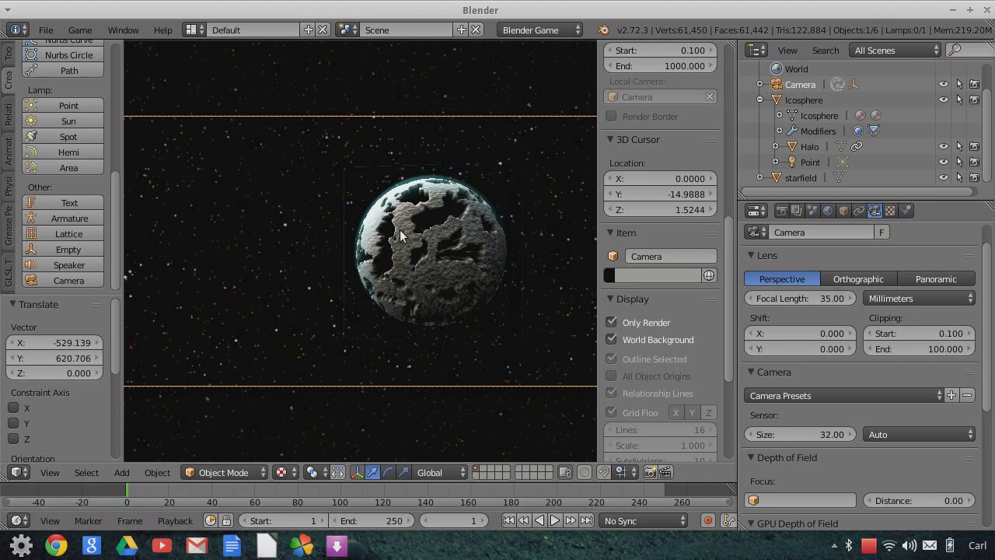
scroll(476, 244, "up", 2)
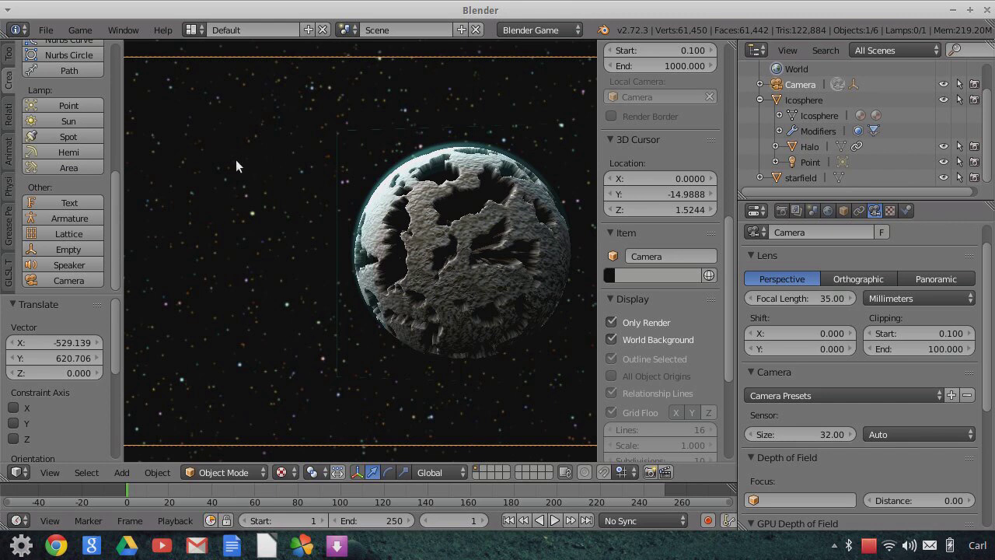
scroll(508, 305, "down", 2)
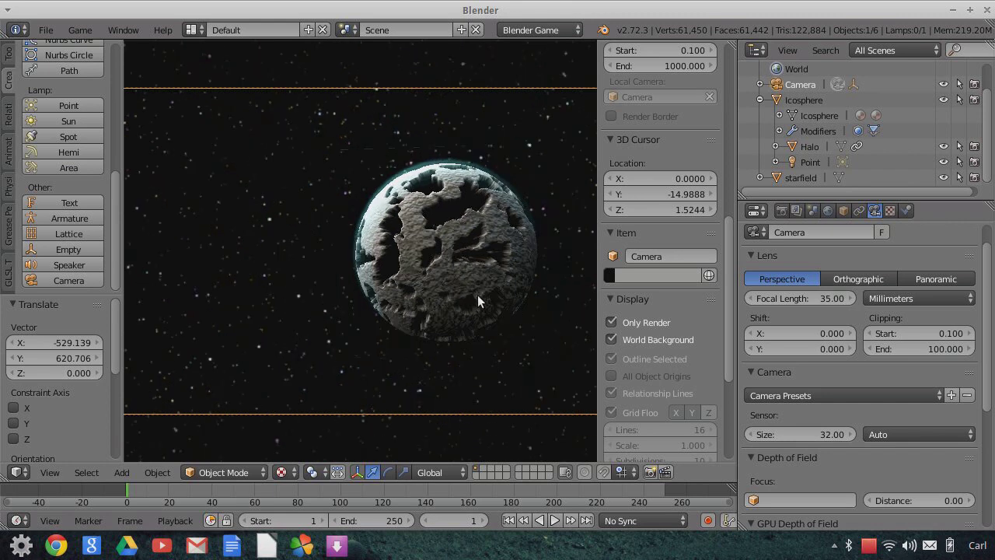
left_click(9, 266)
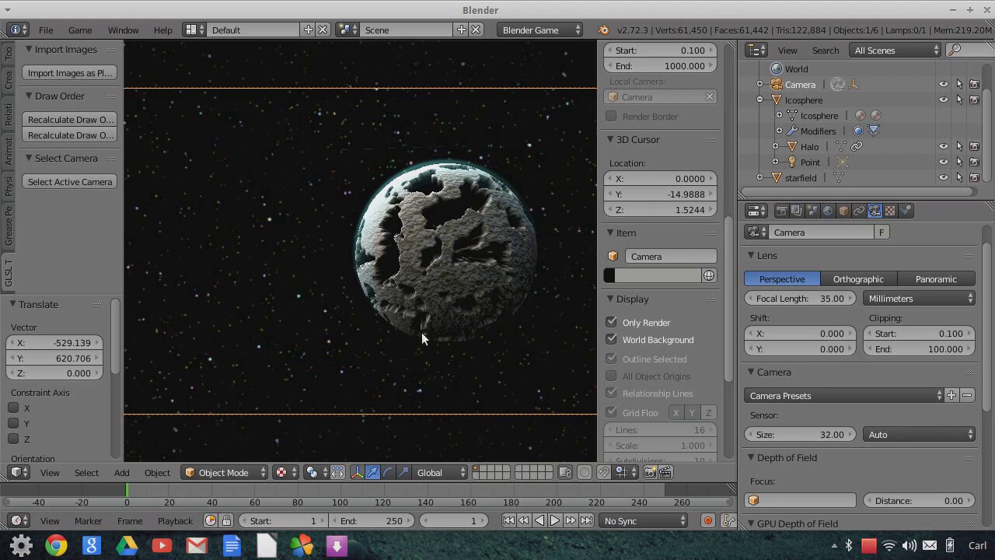
scroll(421, 334, "up", 2)
scroll(422, 336, "down", 2)
scroll(422, 337, "up", 4)
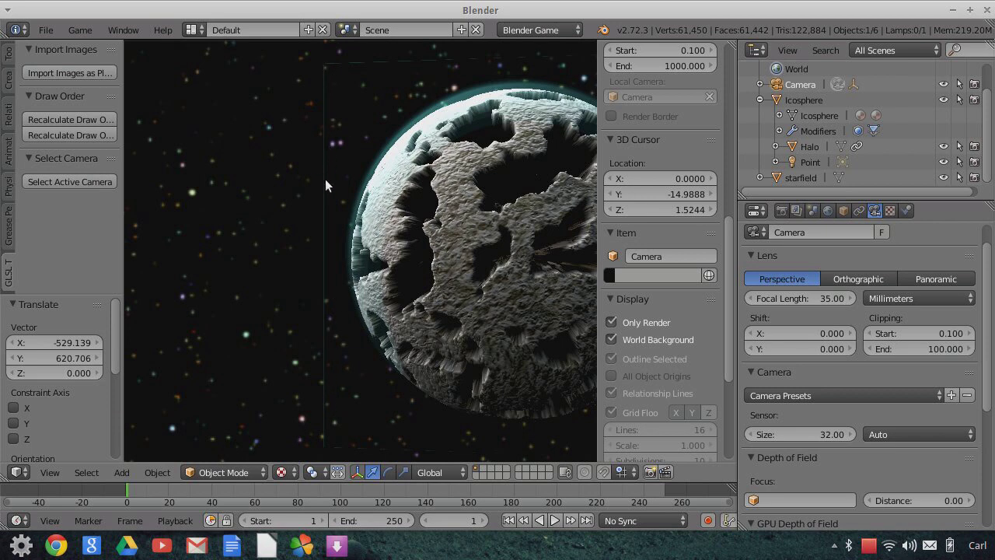
scroll(331, 309, "down", 4)
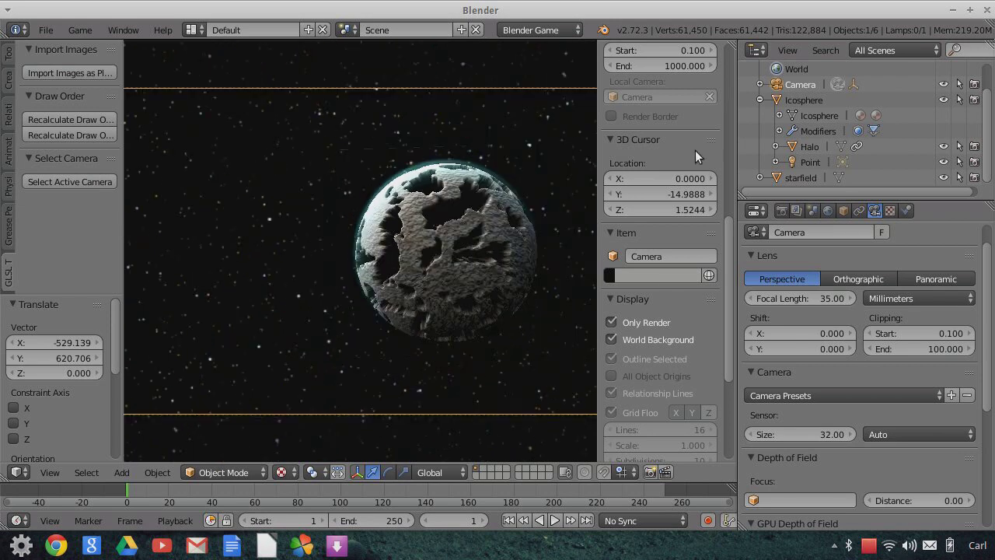
Switch to the movie player, play the reference video PlanetAnamorphic0001-0250.avi and return to Blender.
left_click(838, 544)
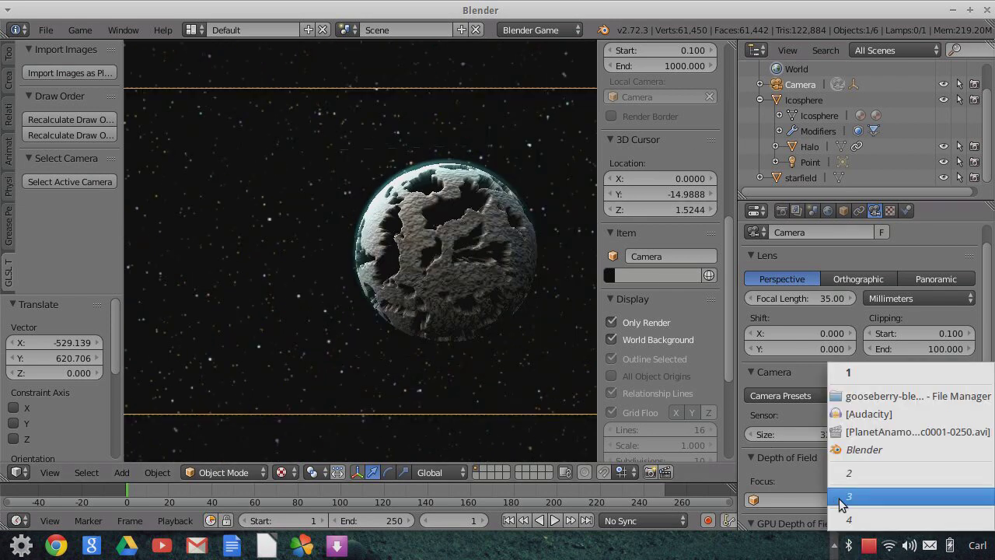
left_click(847, 434)
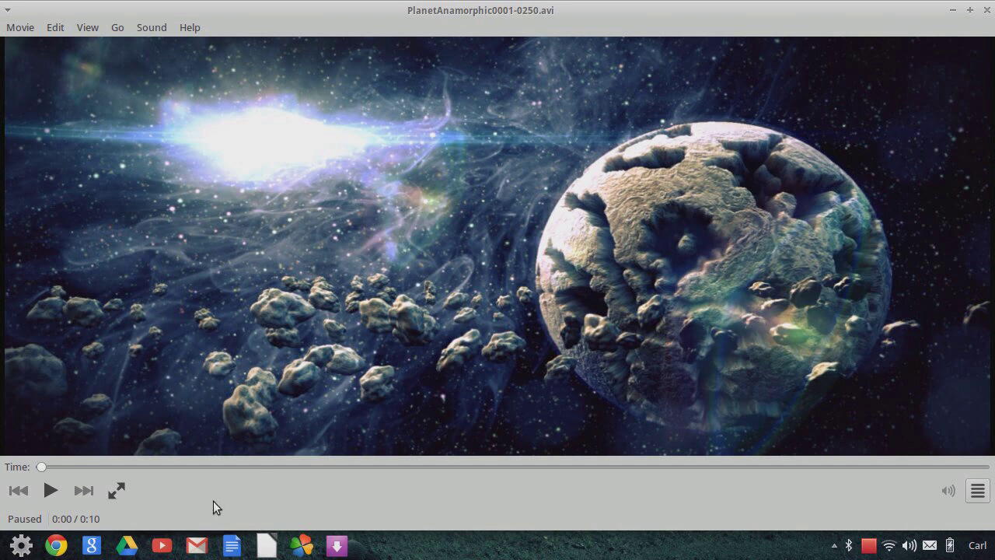
left_click(51, 490)
left_click(953, 10)
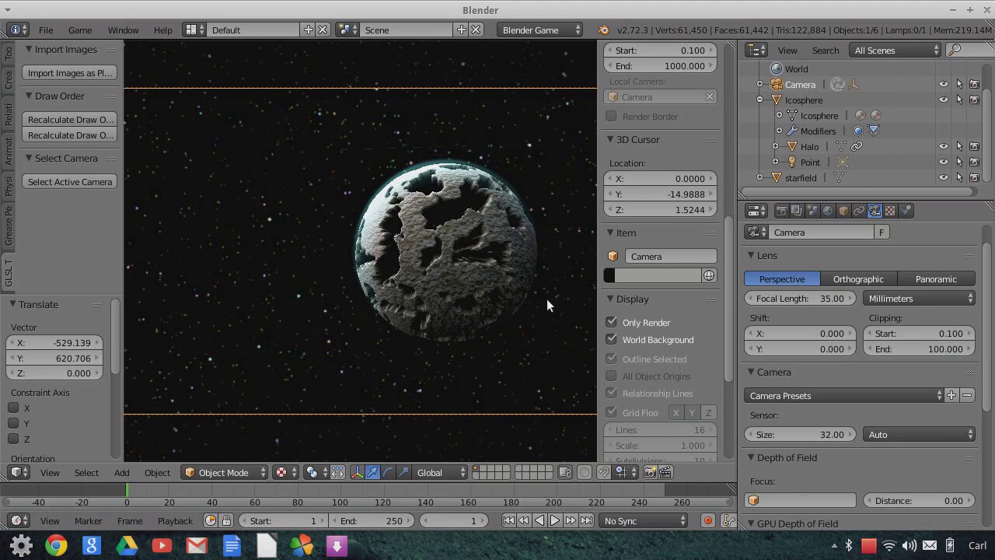
Inspect the planet and its halo up close, and play the scene's animation from frame 1 to frame 50.
scroll(542, 282, "down", 1)
scroll(542, 282, "up", 4)
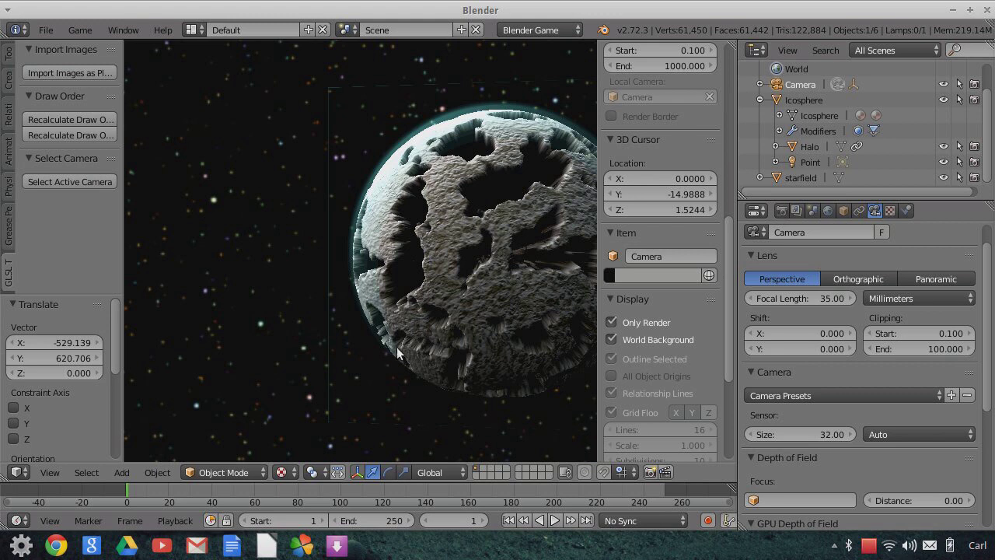
scroll(429, 328, "down", 2)
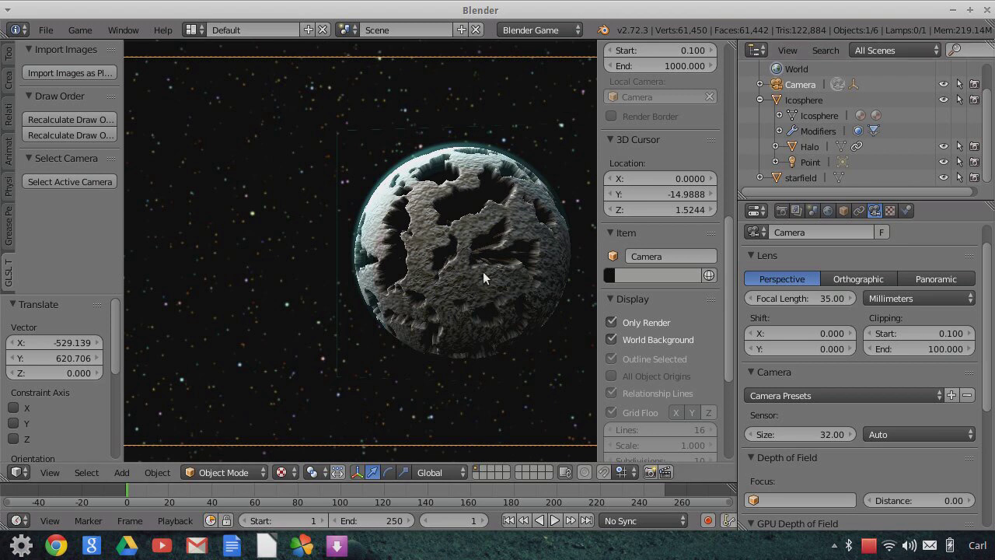
scroll(469, 267, "up", 2)
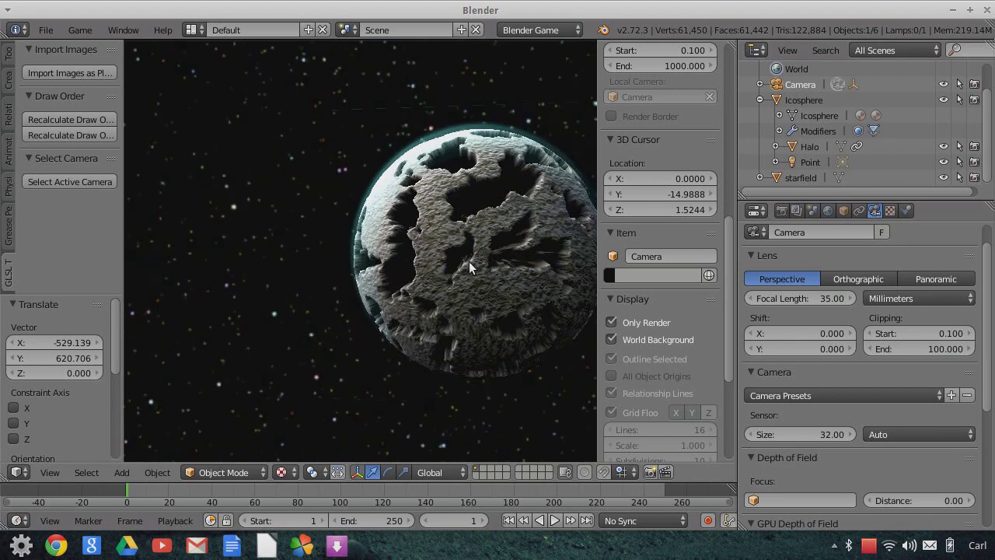
scroll(469, 267, "down", 2)
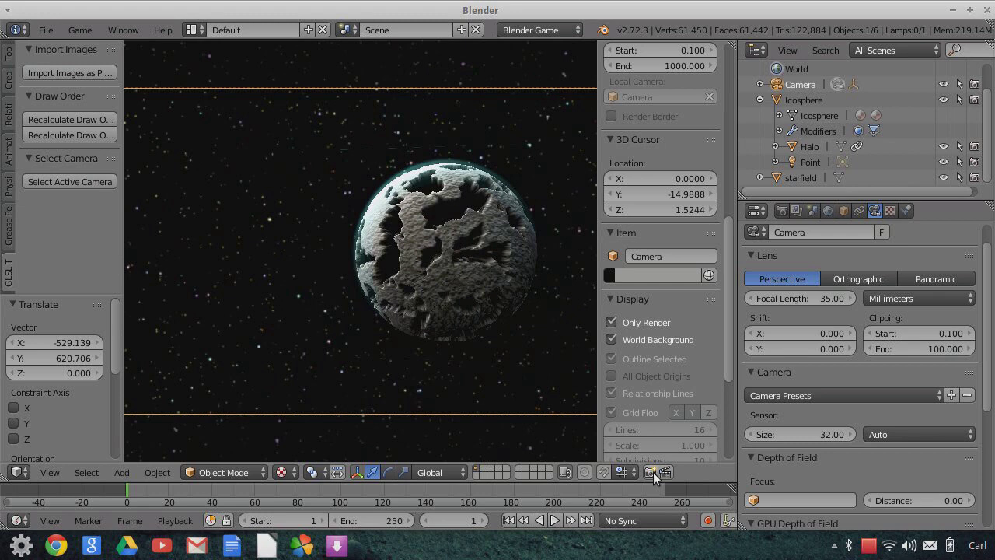
left_click(556, 521)
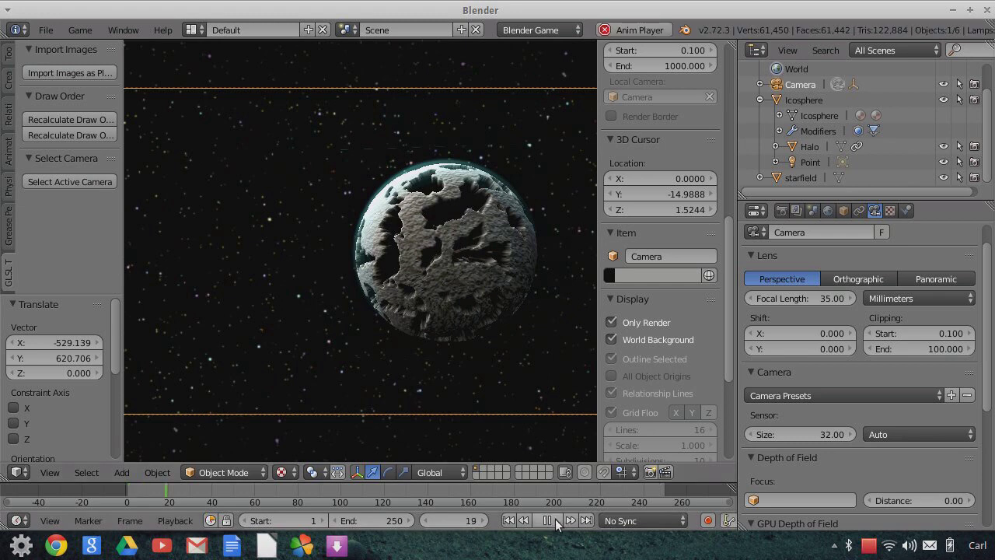
left_click(555, 521)
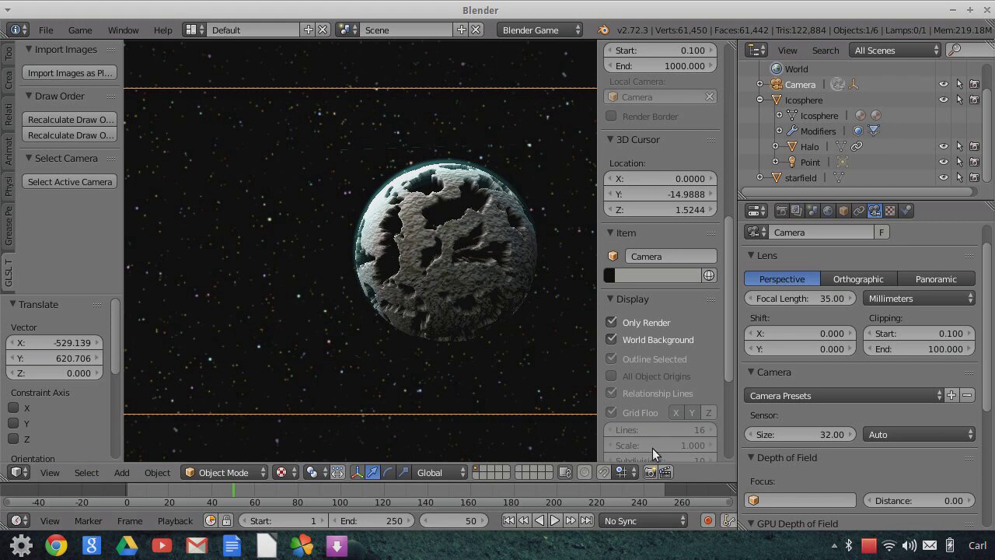
Render frame 50 as a still image and inspect the planet, halo and stars in the result.
key("F12")
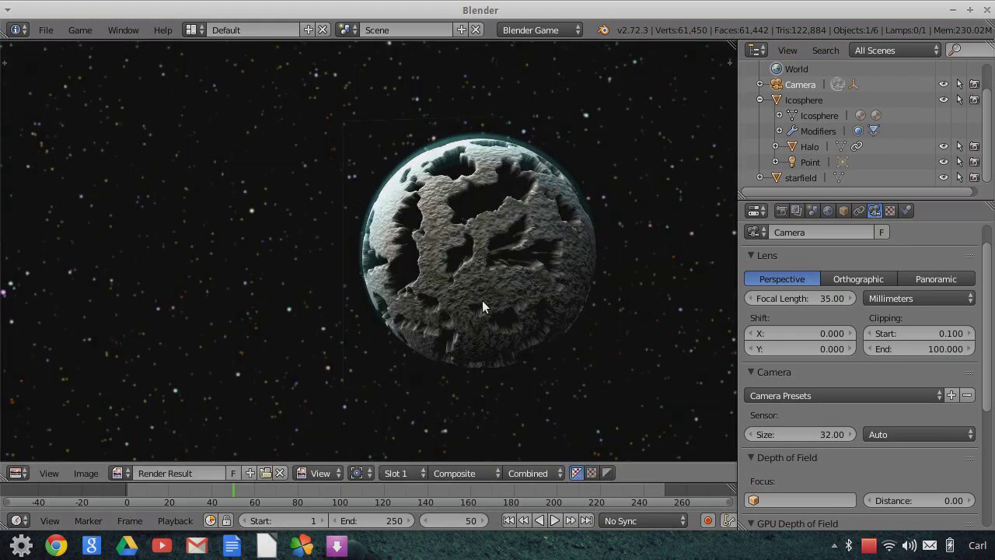
scroll(482, 307, "down", 1)
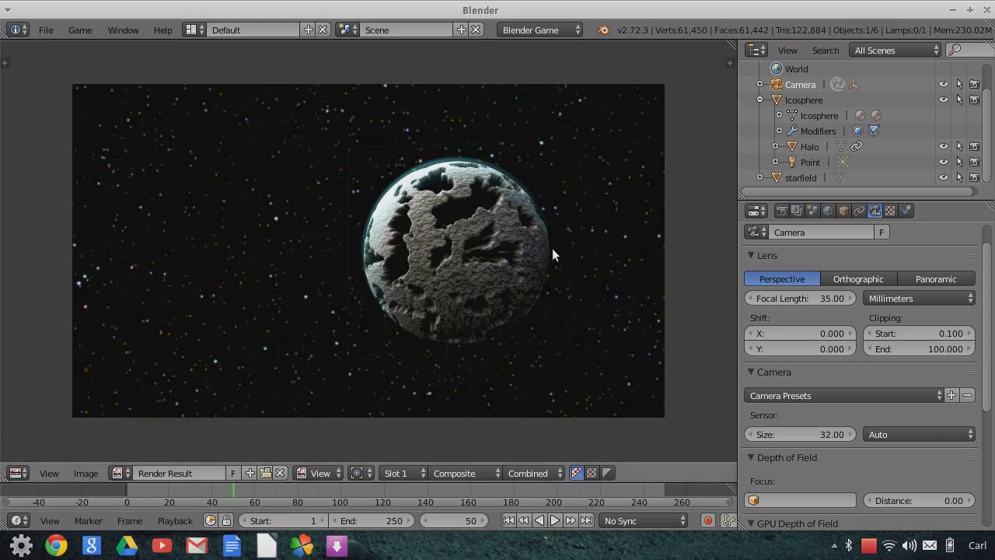
scroll(552, 248, "up", 3)
scroll(552, 246, "down", 1)
scroll(553, 245, "down", 1)
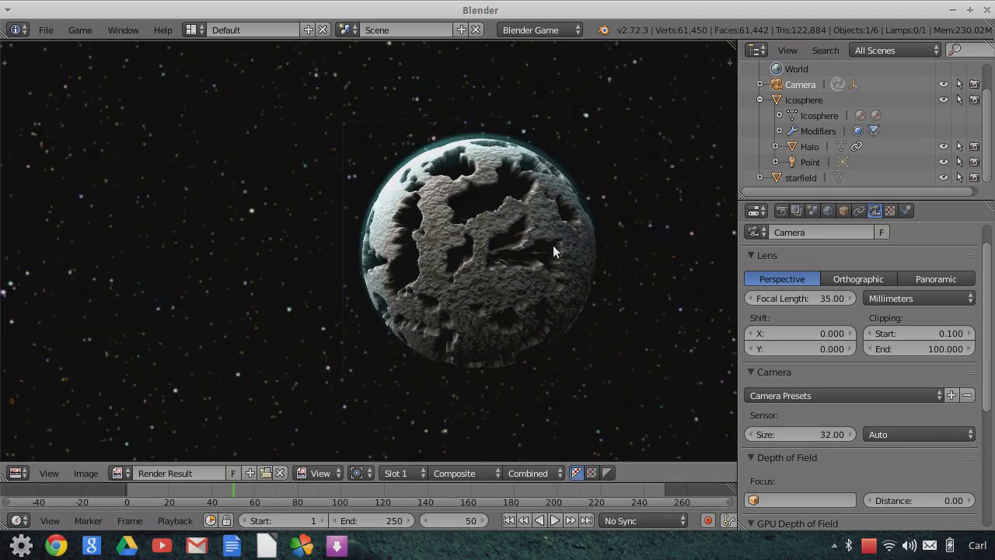
scroll(554, 246, "down", 1)
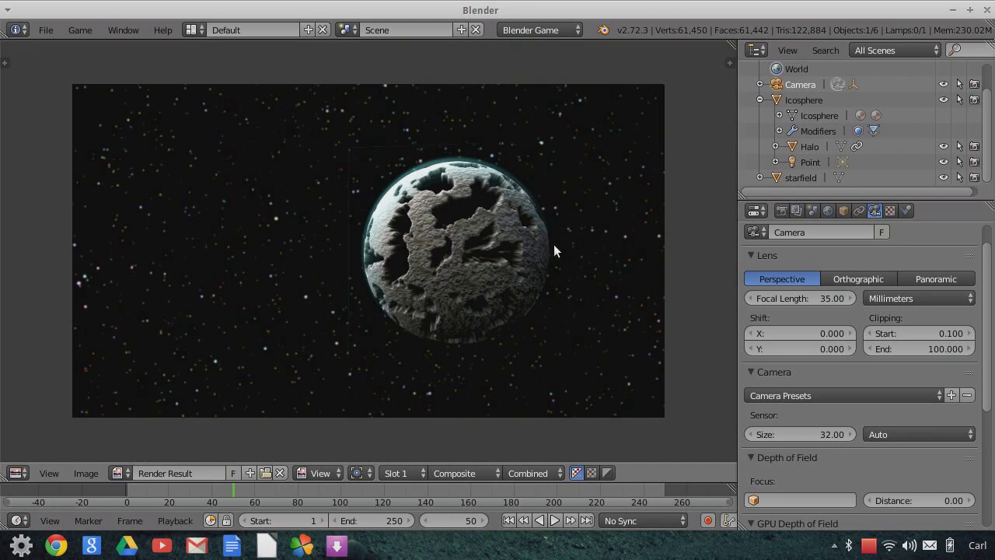
scroll(554, 247, "up", 2)
scroll(554, 248, "down", 2)
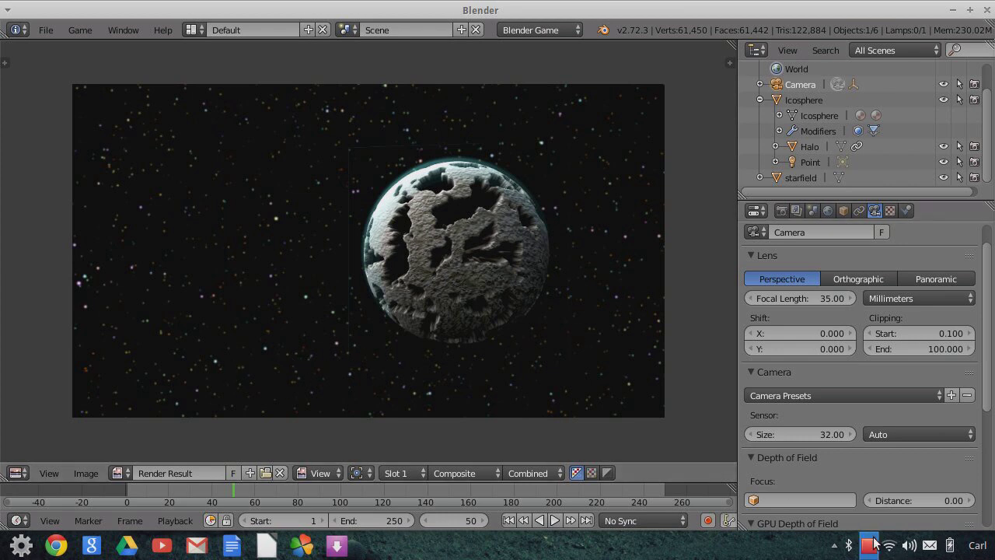
Switch back to the movie player showing PlanetAnamorphic0001-0250.avi to compare it with the rendered planet.
left_click(839, 546)
left_click(845, 432)
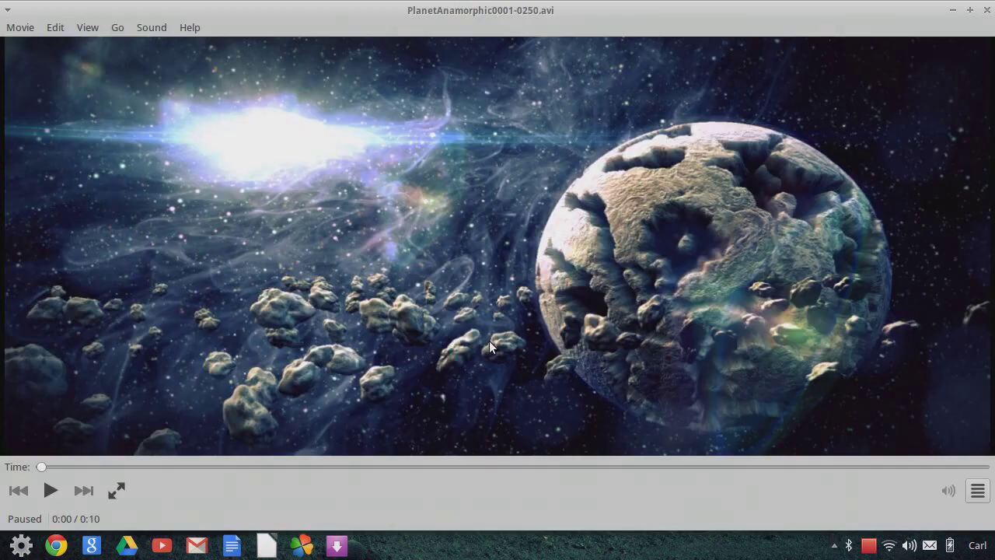